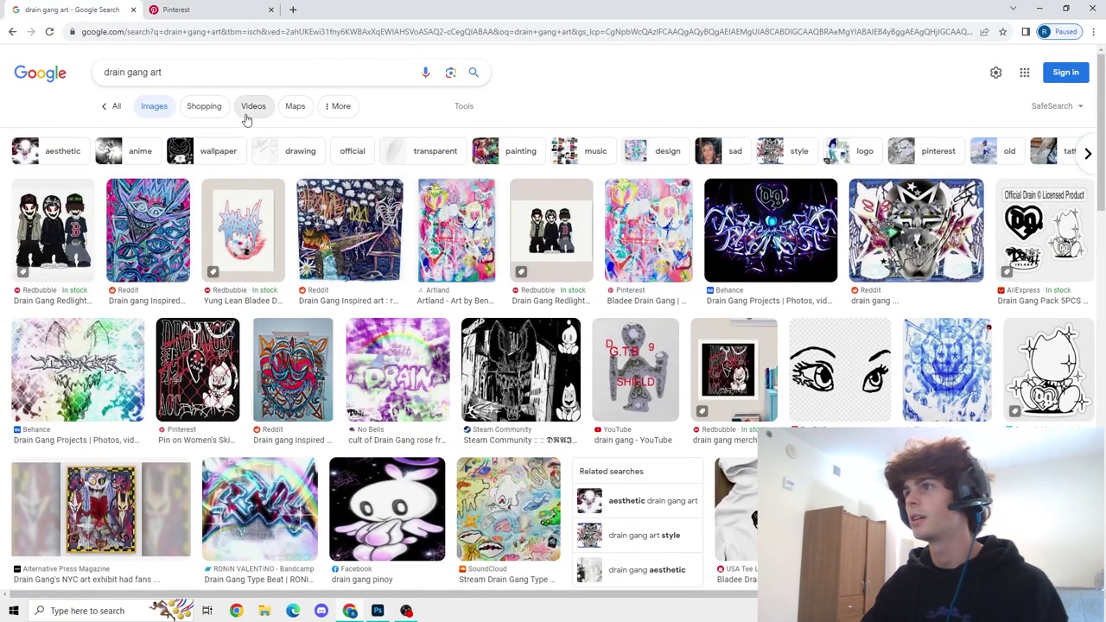
- Examine the "drain gang art" image results for style references and load the Pinterest home feed in the other tab
scroll(538, 222, "down", 3)
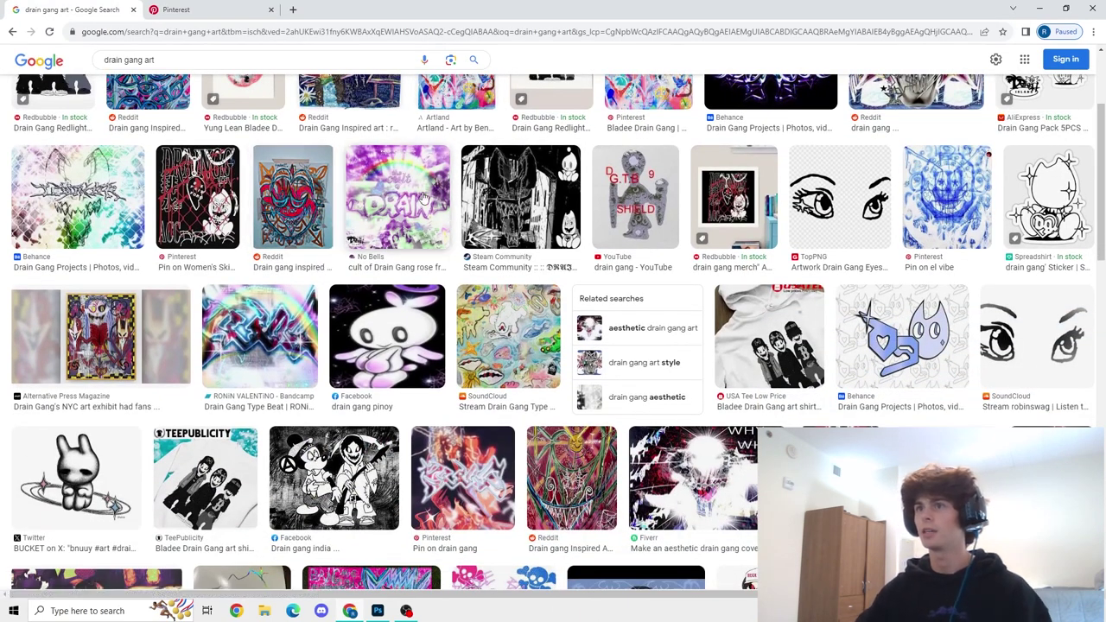
scroll(441, 290, "down", 4)
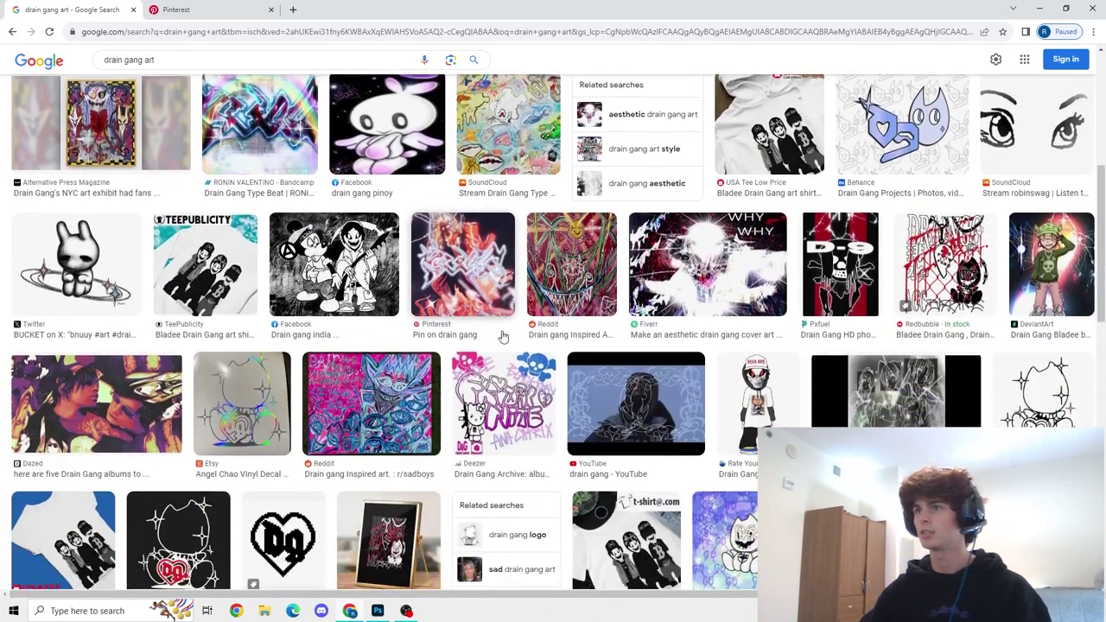
scroll(371, 325, "up", 5)
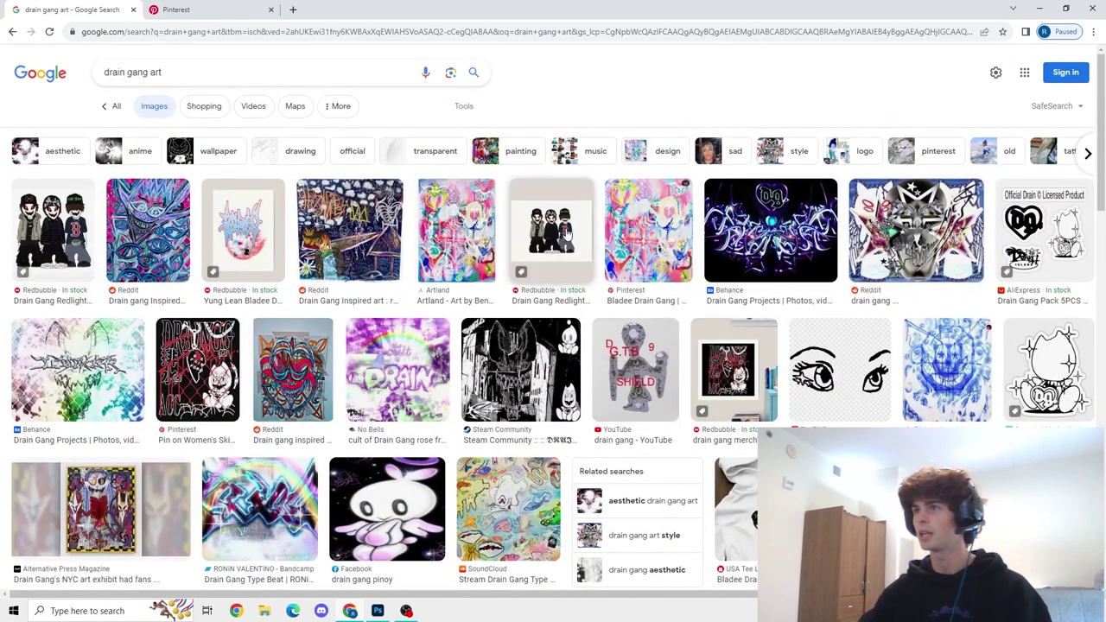
left_click(184, 9)
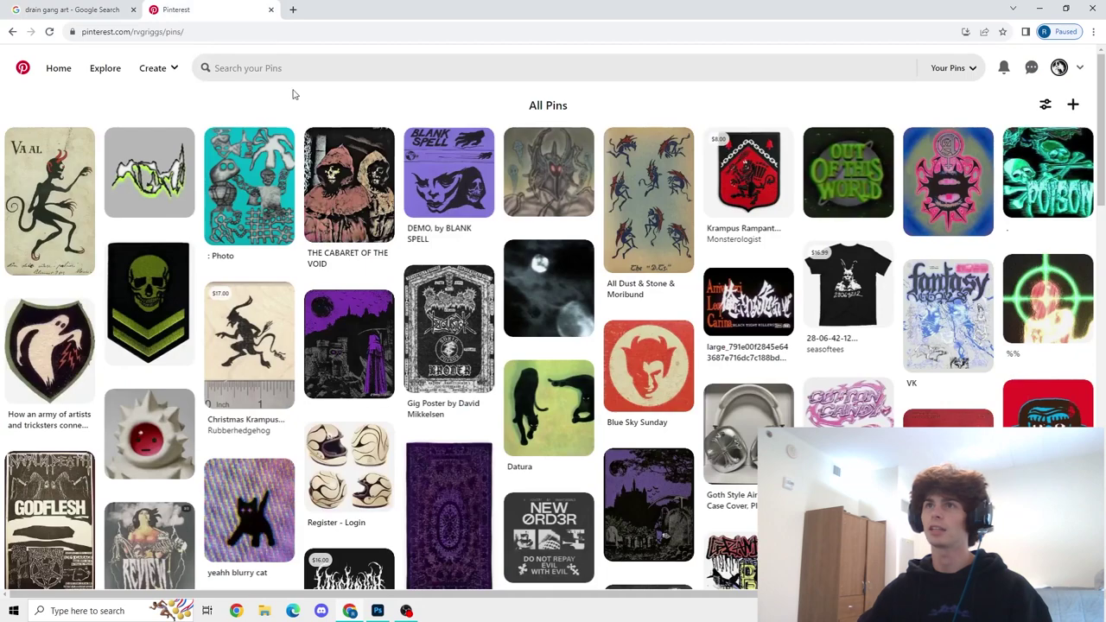
left_click(73, 9)
left_click(188, 12)
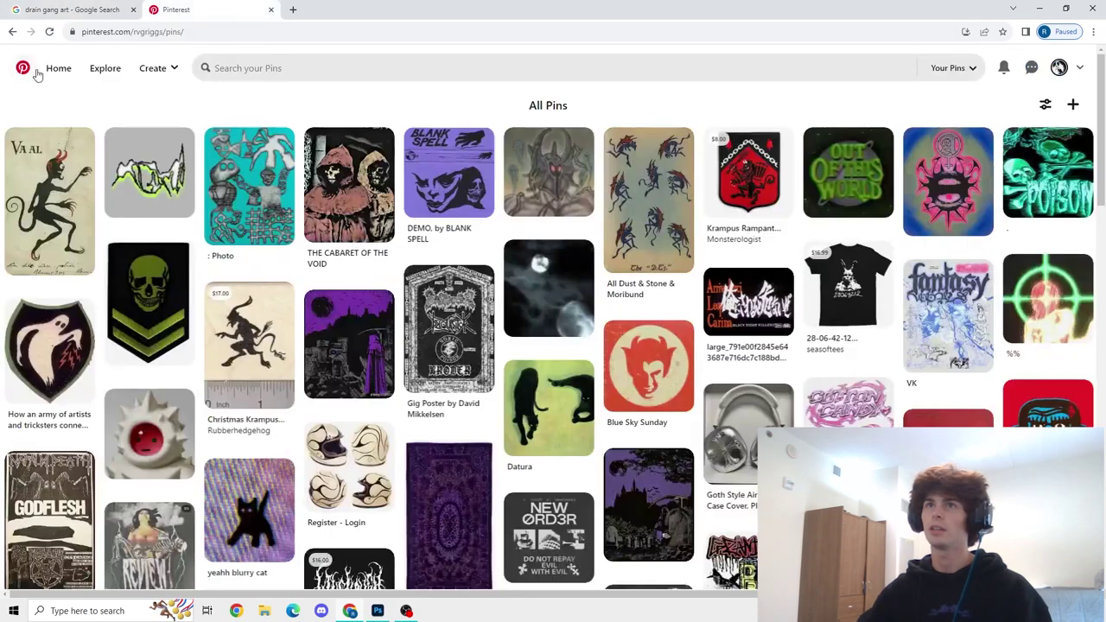
left_click(59, 74)
left_click(54, 10)
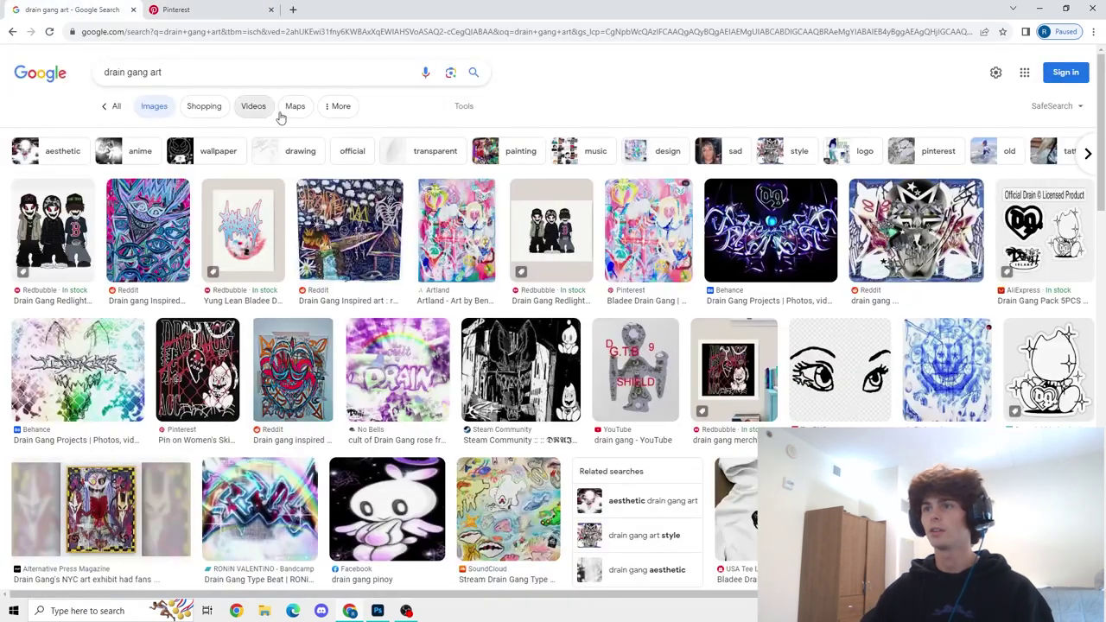
scroll(372, 160, "down", 5)
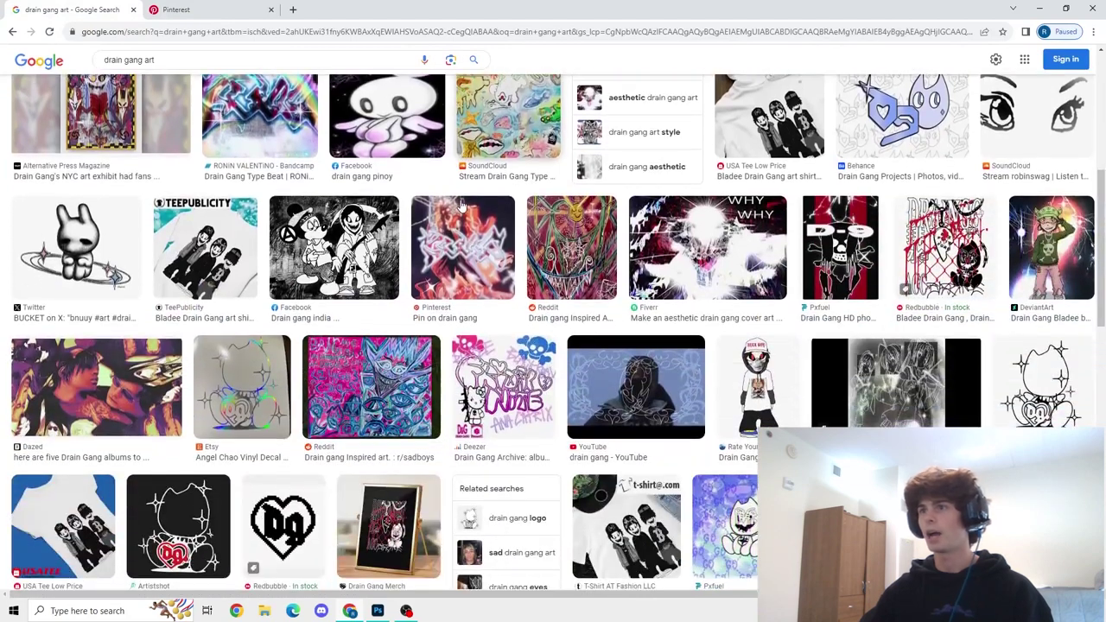
scroll(461, 206, "down", 1)
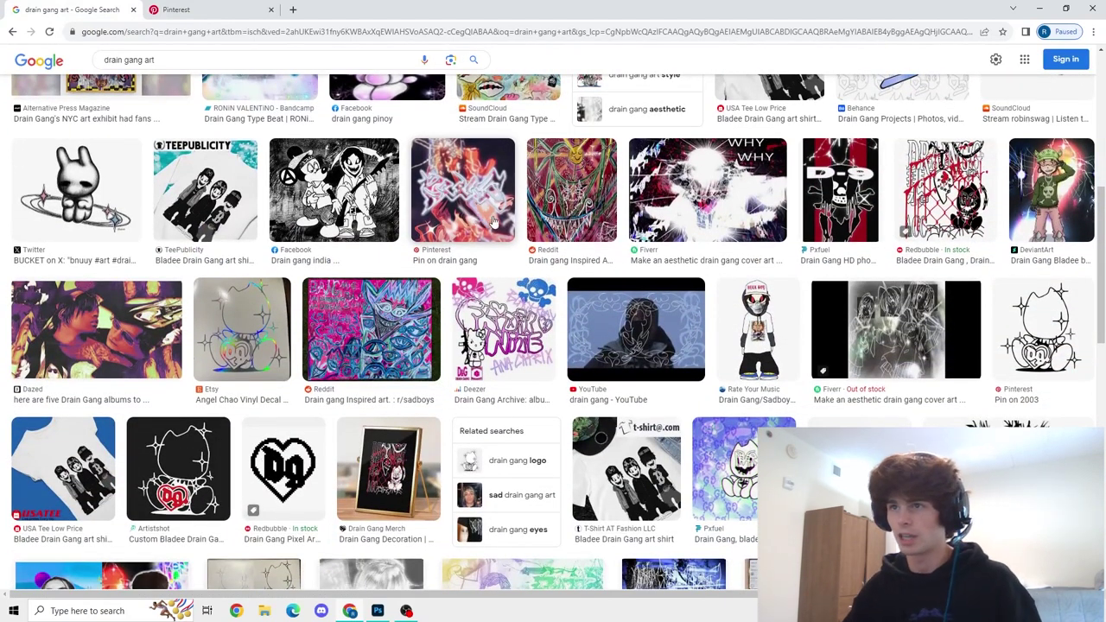
scroll(506, 307, "up", 5)
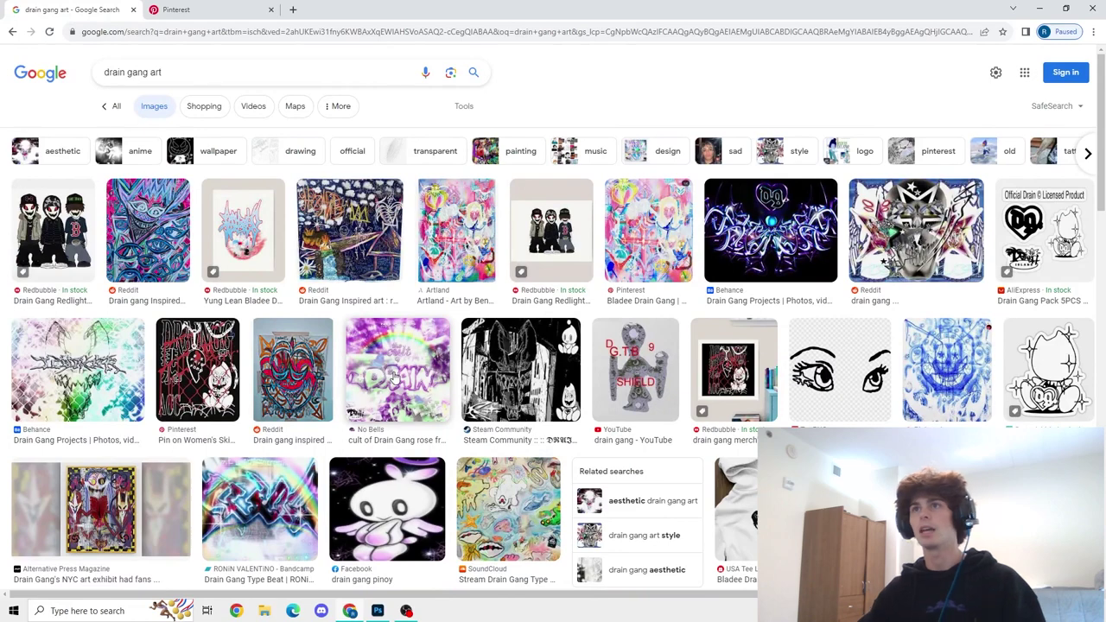
scroll(411, 385, "down", 1)
scroll(363, 423, "up", 1)
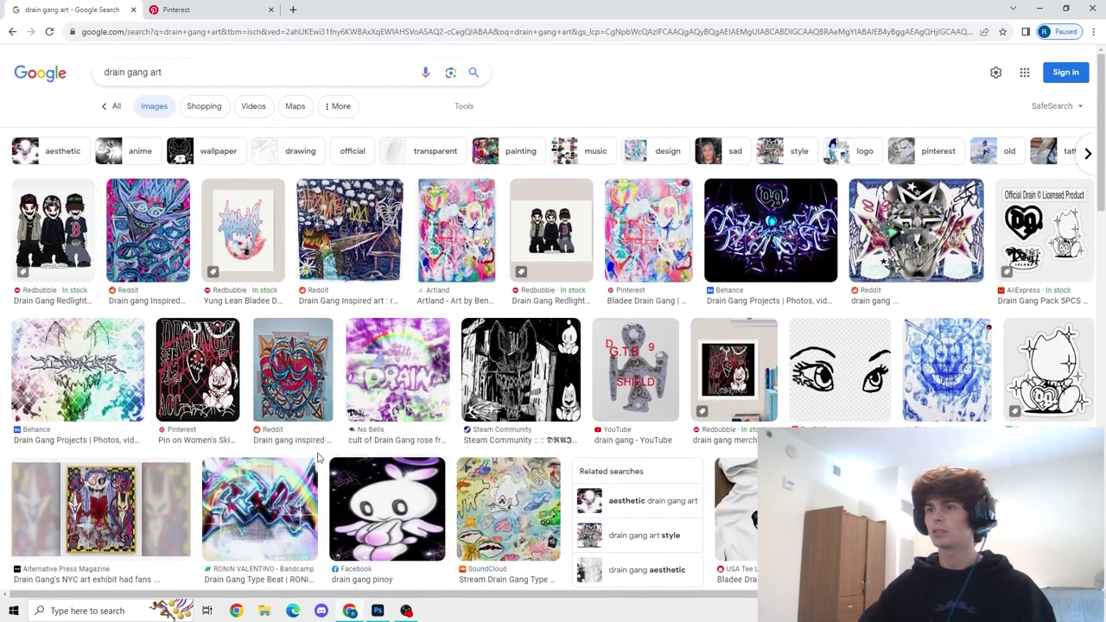
left_click(380, 611)
scroll(519, 234, "up", 3)
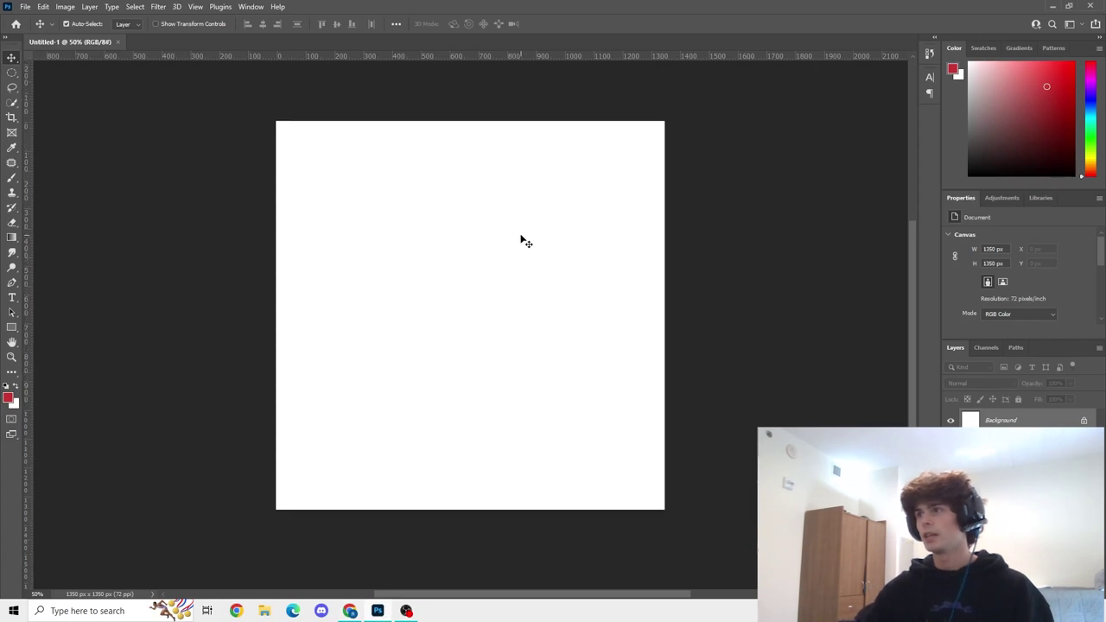
scroll(665, 269, "down", 1)
scroll(663, 269, "up", 1)
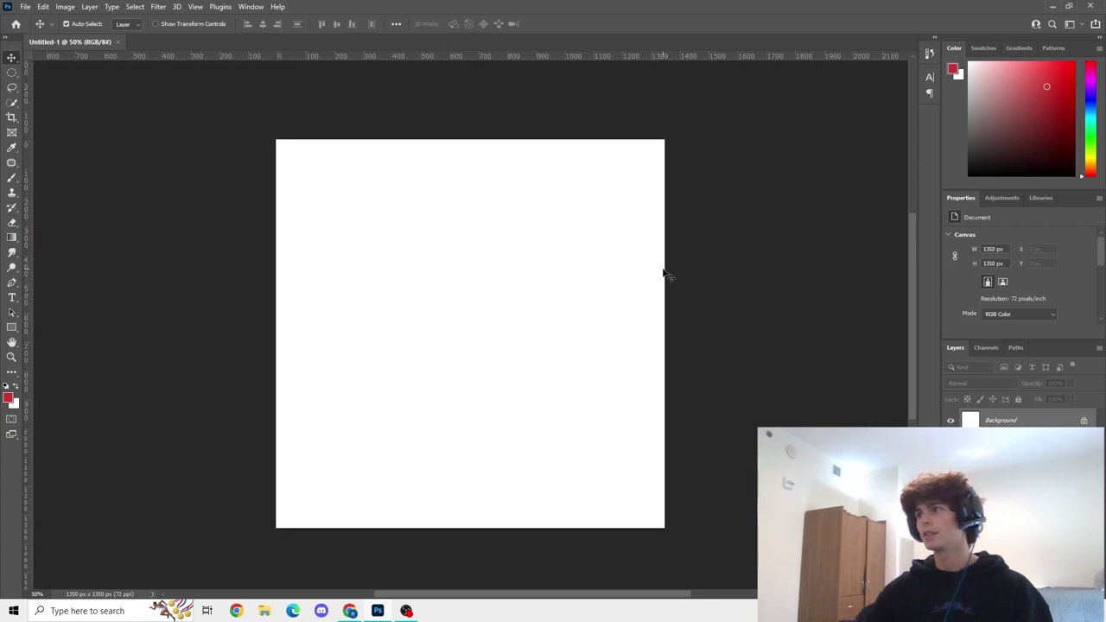
scroll(670, 274, "down", 1)
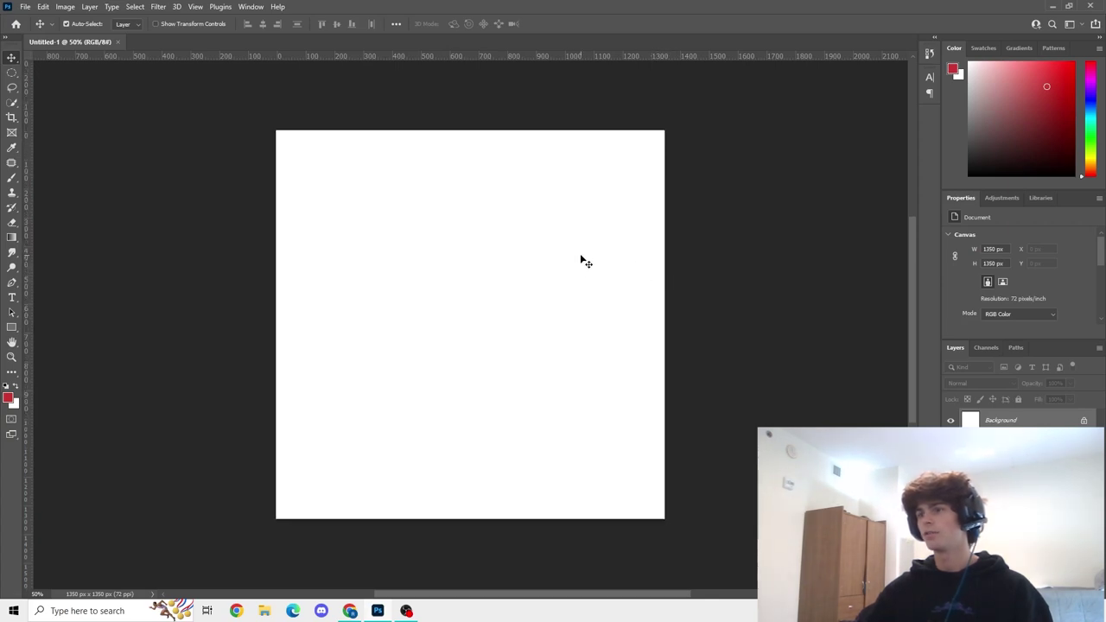
left_click(350, 611)
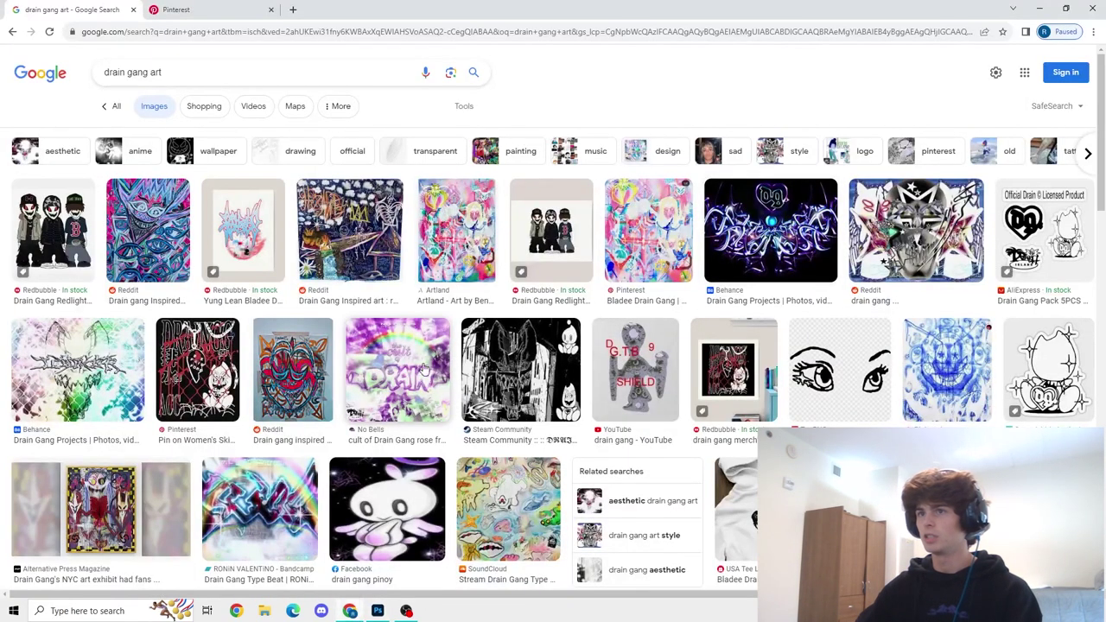
- Preview the colourful sea-creature drawing and the glowing purple winged artwork among the image results to study their style
scroll(423, 369, "down", 1)
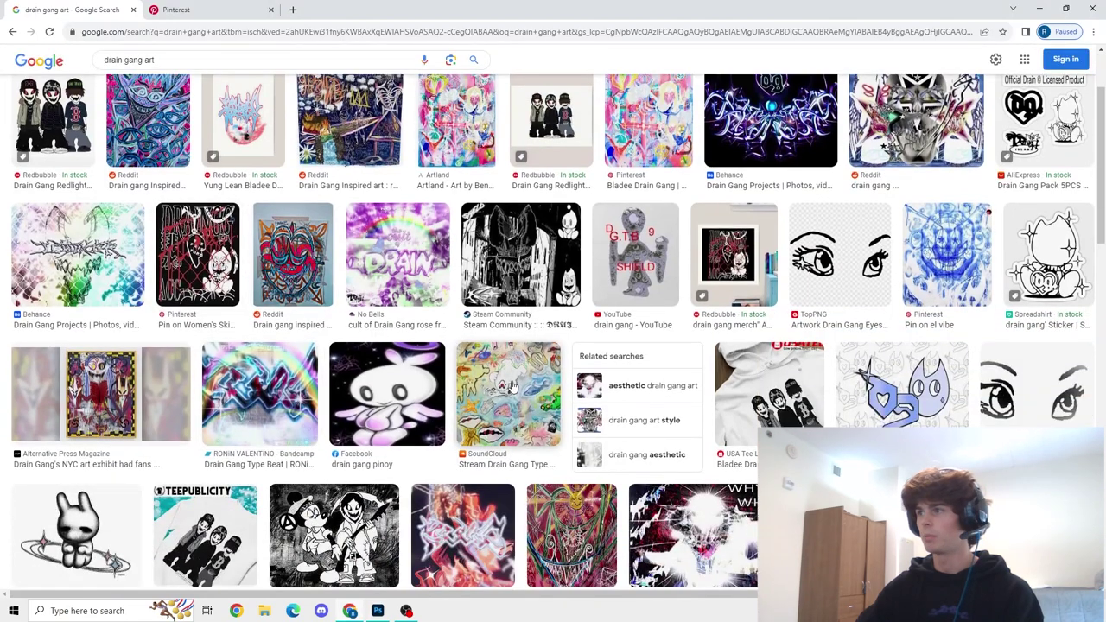
left_click(507, 386)
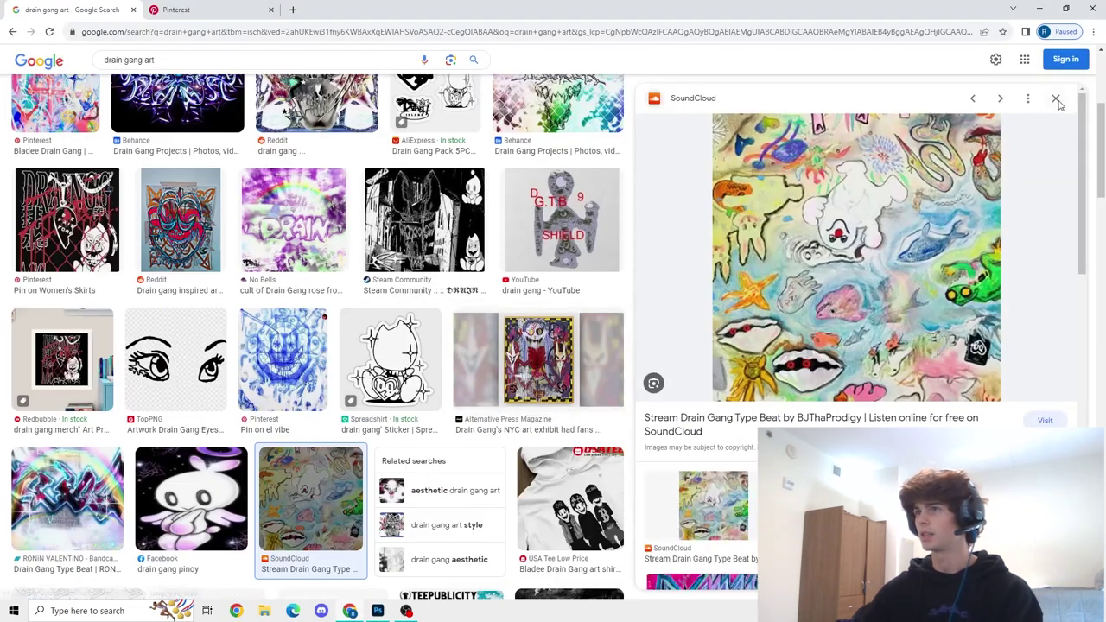
left_click(1056, 100)
scroll(393, 361, "down", 3)
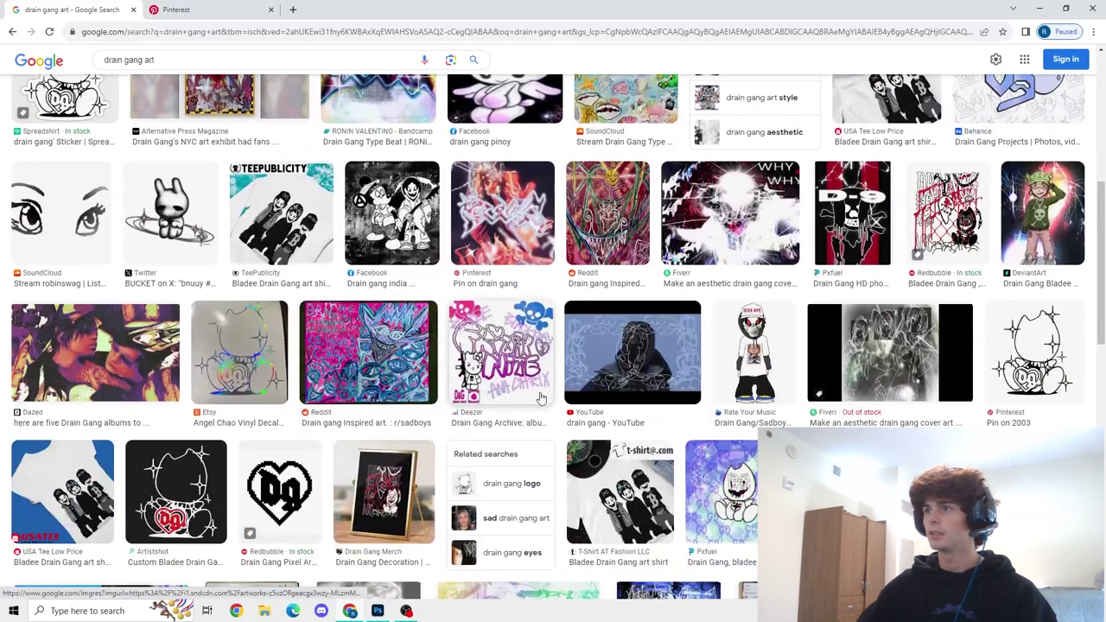
scroll(540, 397, "up", 5)
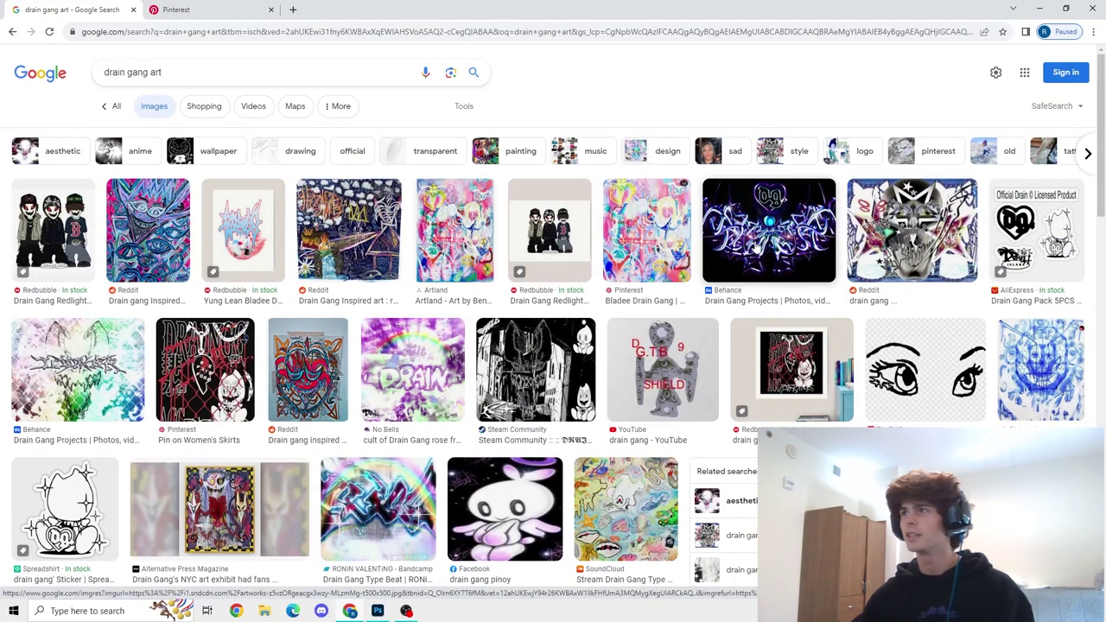
left_click(763, 248)
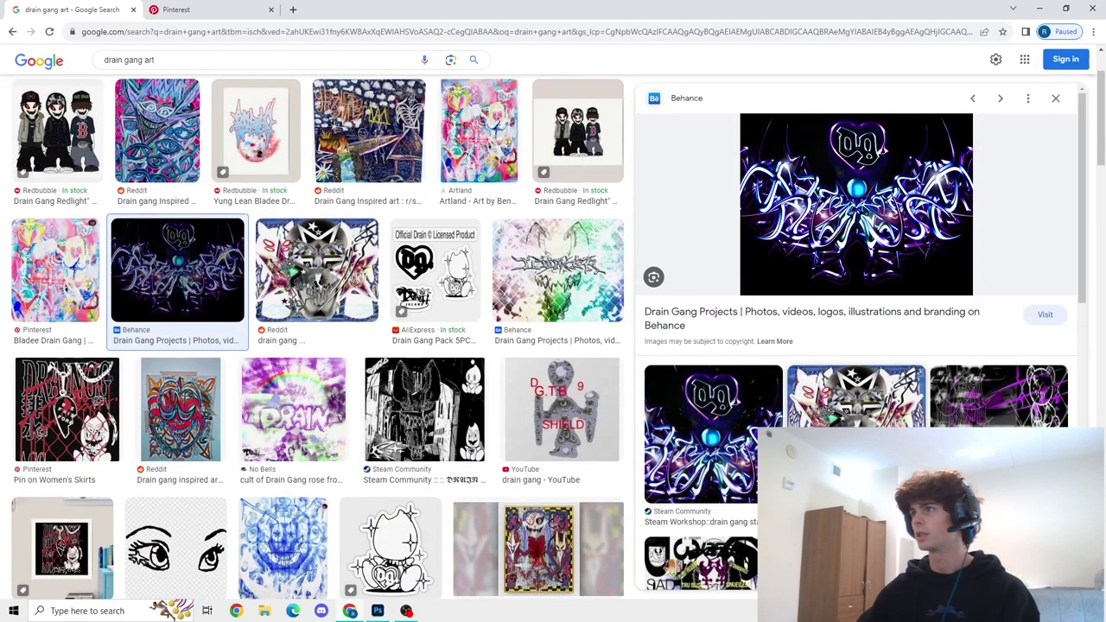
scroll(426, 395, "down", 2)
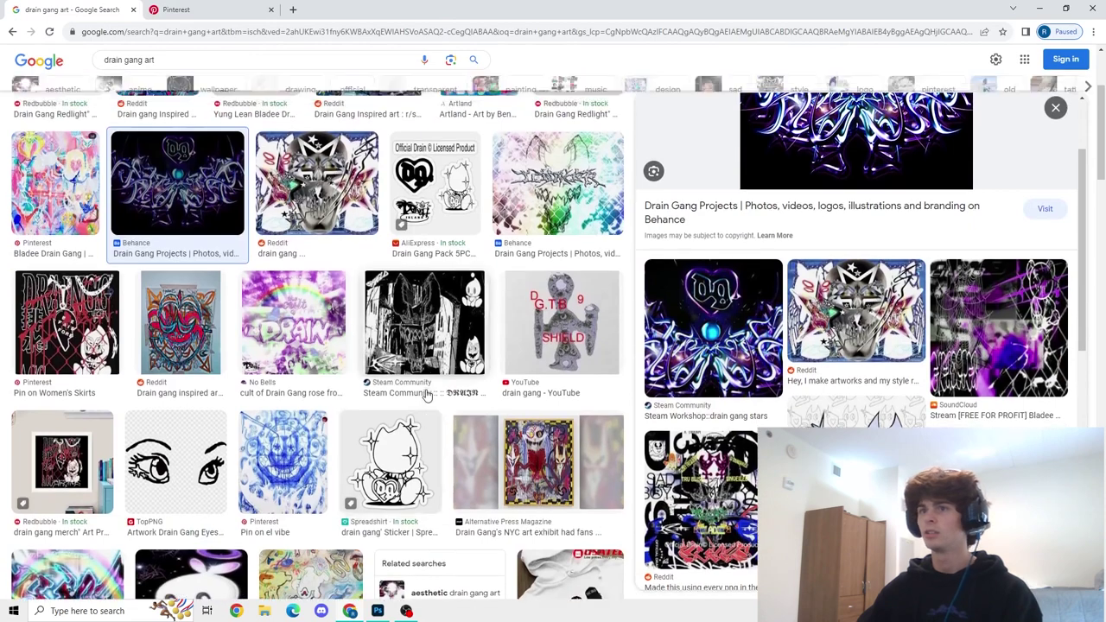
scroll(426, 395, "up", 2)
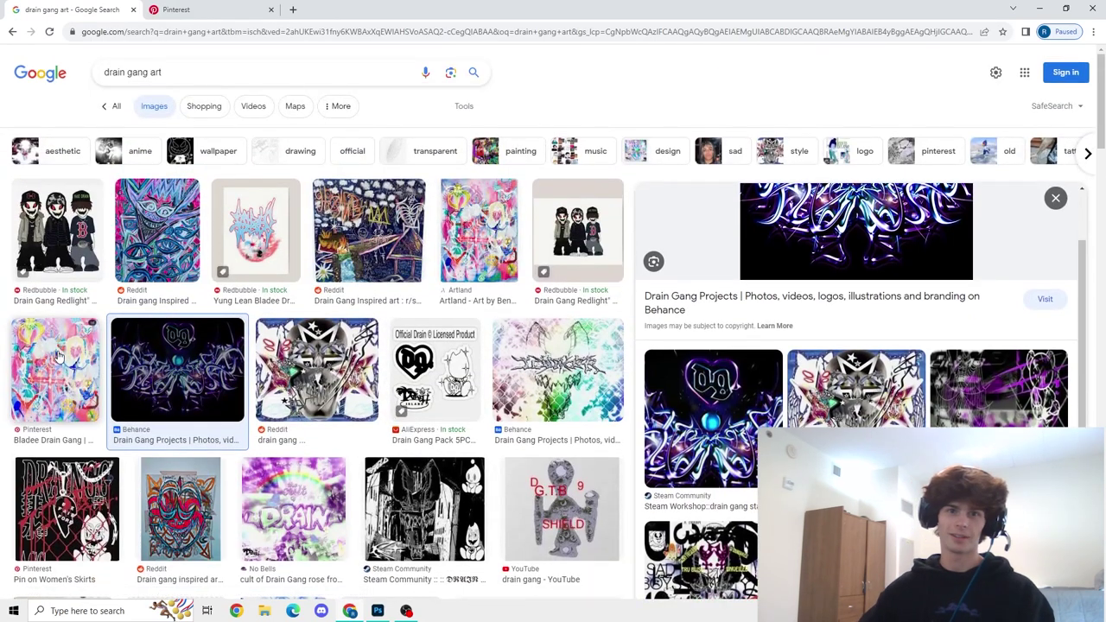
- Search Pinterest for "y2k neon"
left_click(198, 9)
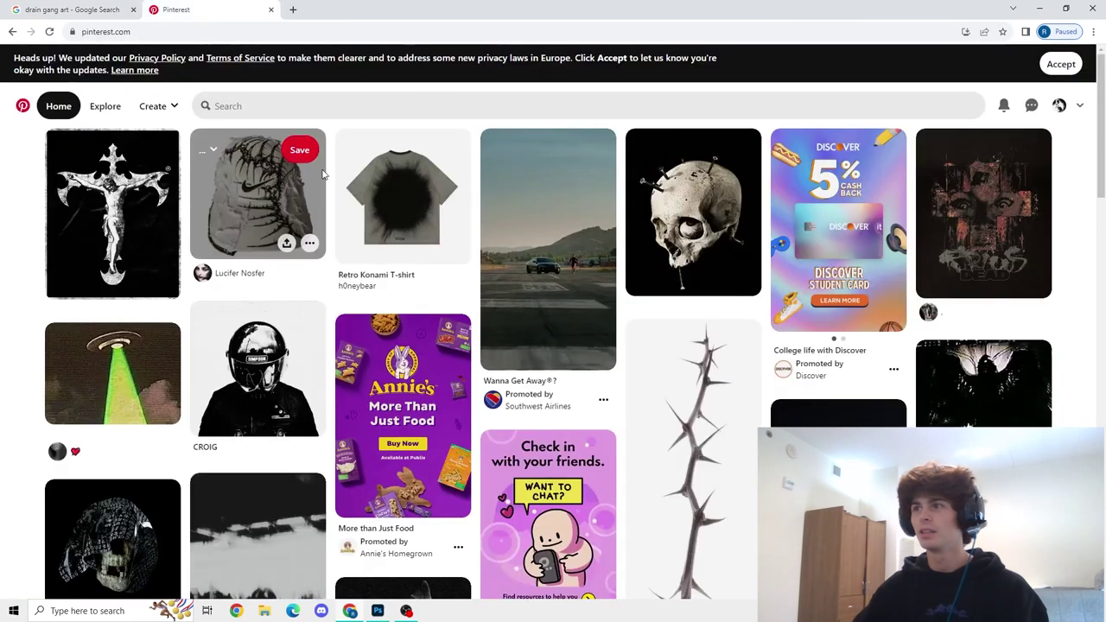
scroll(633, 232, "down", 1)
scroll(674, 298, "up", 1)
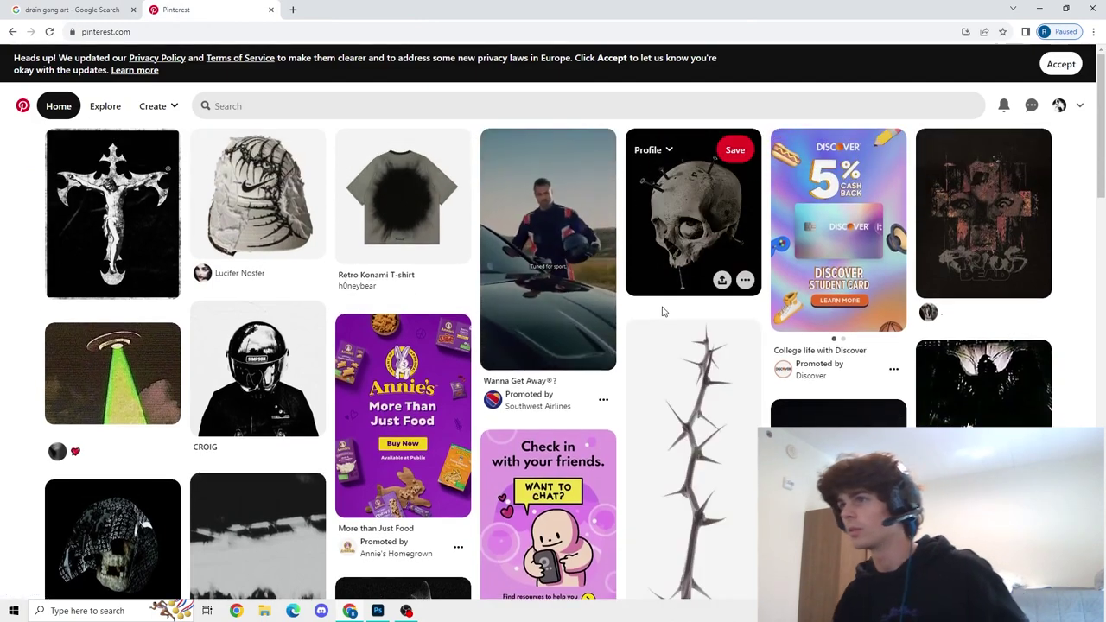
left_click(263, 107)
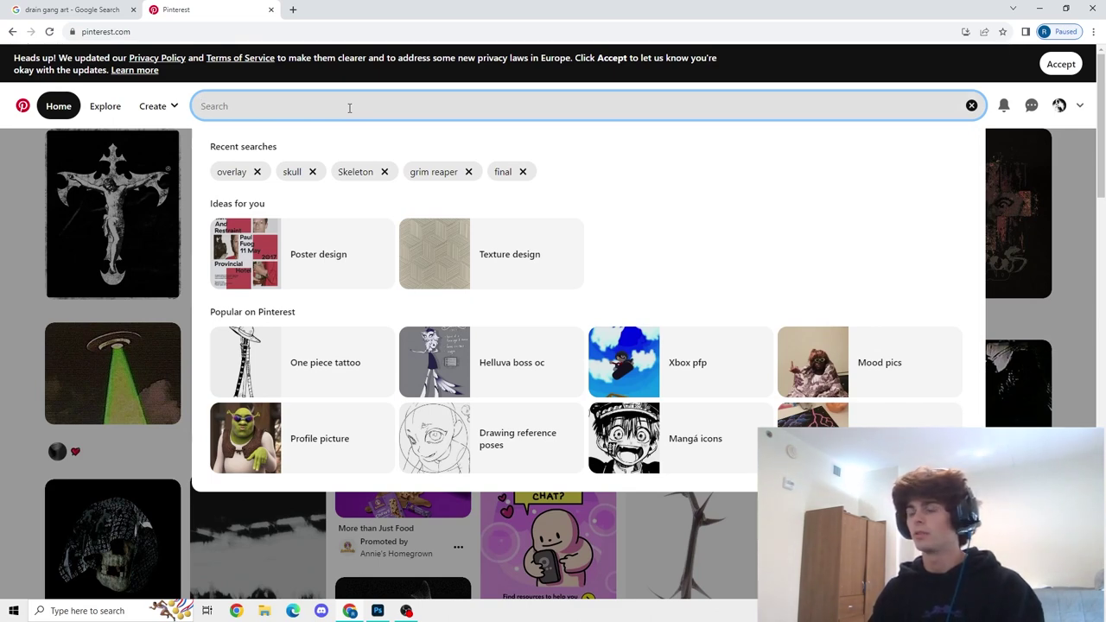
type("y2k")
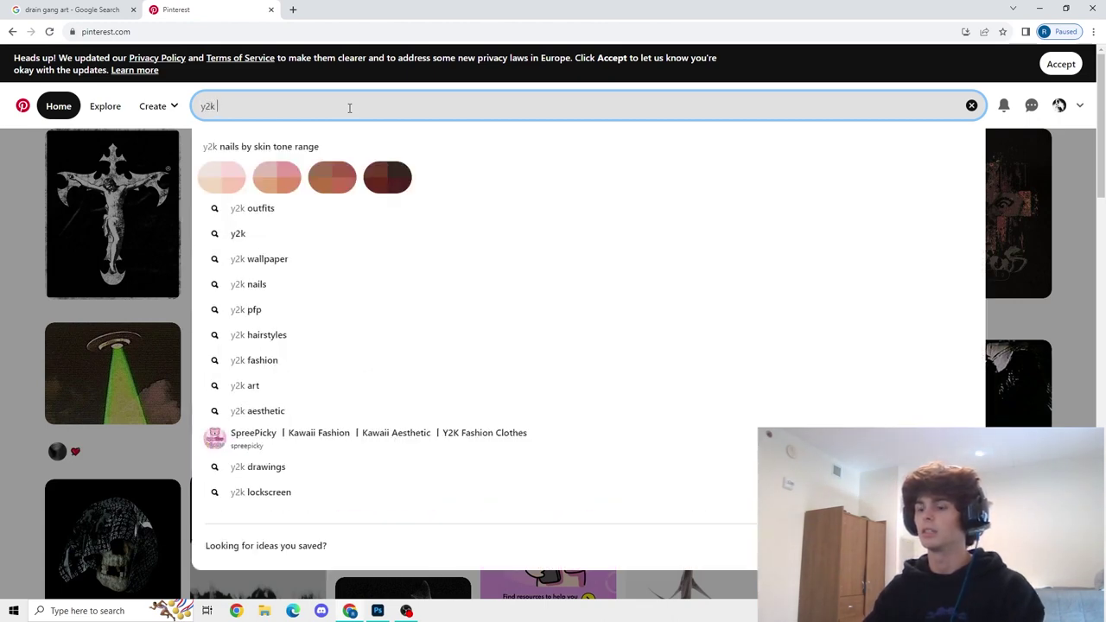
type(" neon")
key("Return")
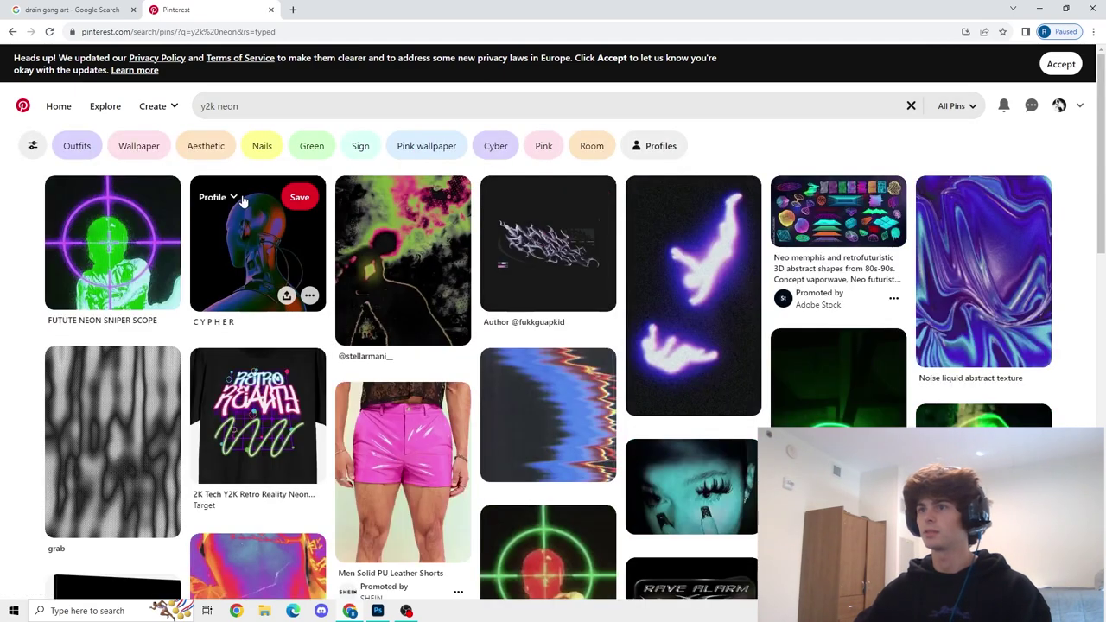
- Open the pin showing glowing purple veins on black and copy its image
scroll(723, 327, "down", 3)
scroll(723, 326, "down", 5)
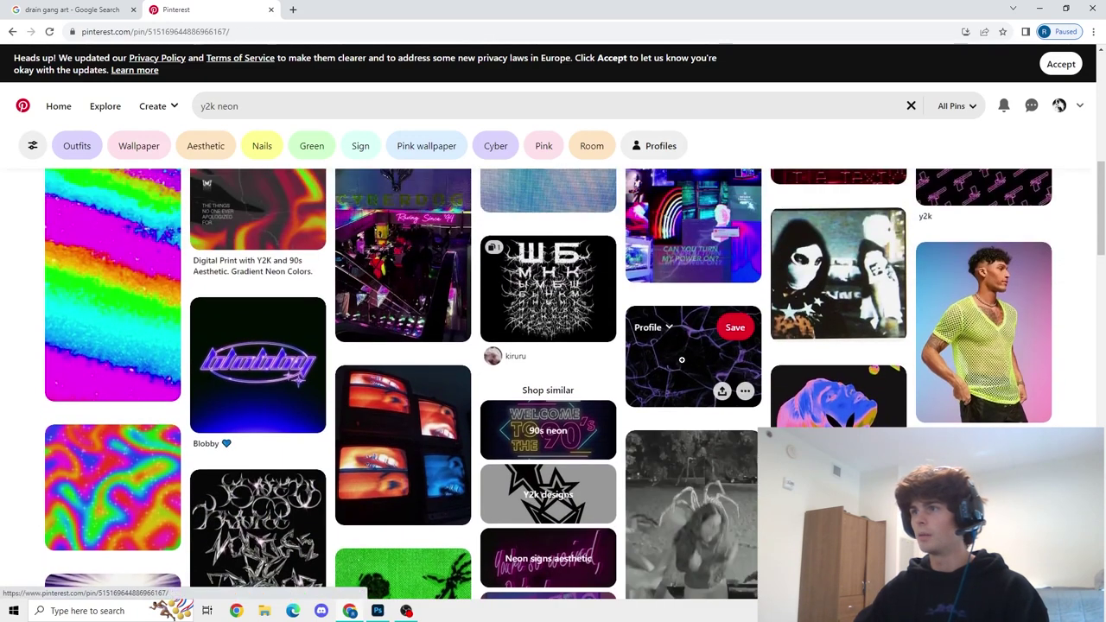
left_click(688, 364)
right_click(411, 238)
key("Escape")
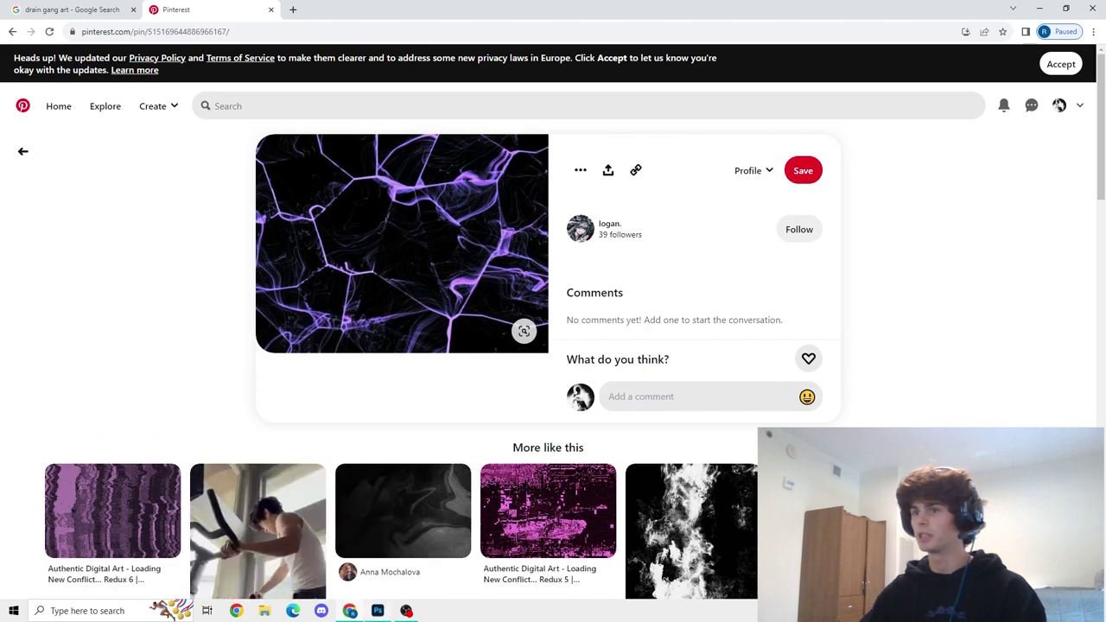
- Paste the purple vein image into the blank Photoshop document, shift it toward the canvas's upper-left area and hide its layer
left_click(378, 611)
key("ctrl+v")
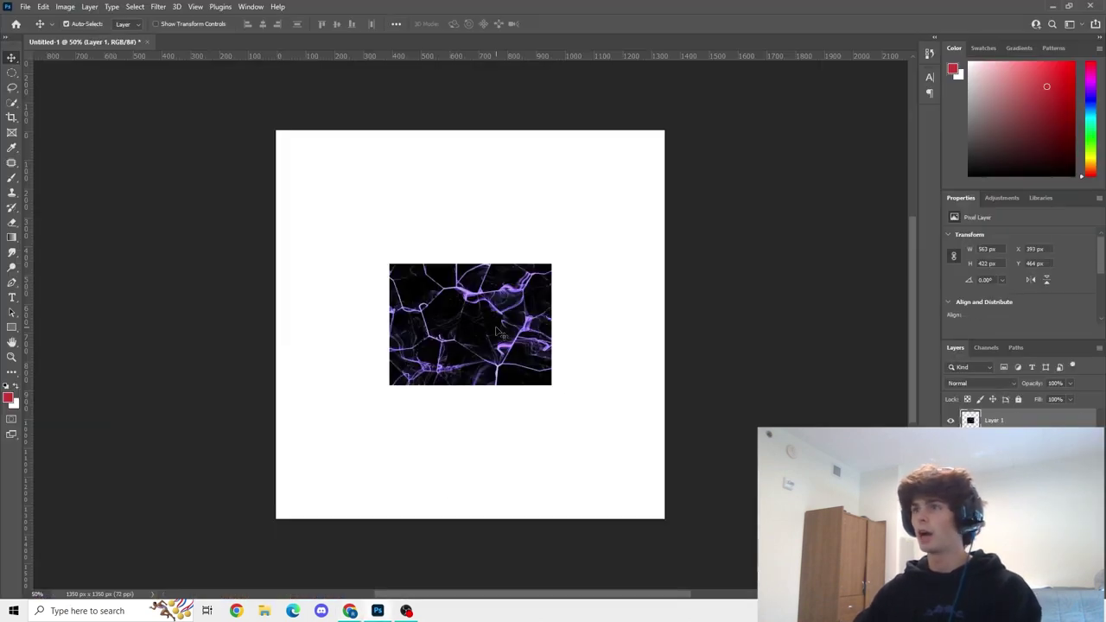
left_click_drag(500, 333, 433, 252)
left_click(950, 420)
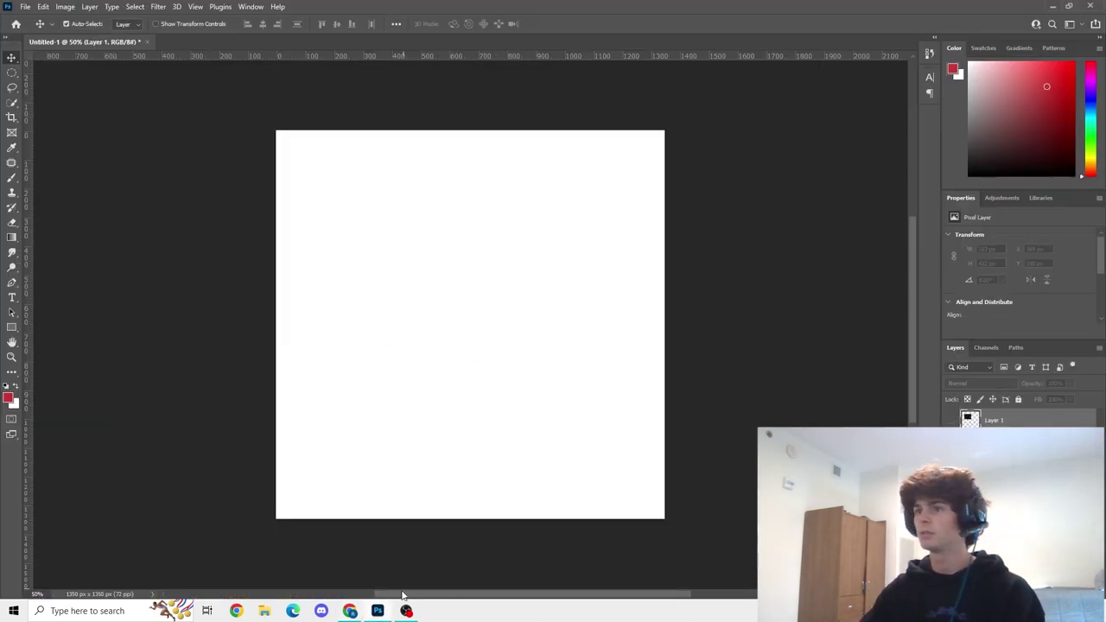
- Return to Pinterest in the browser and look through the pins related to the purple vein image for more textures
left_click(349, 610)
scroll(497, 332, "down", 5)
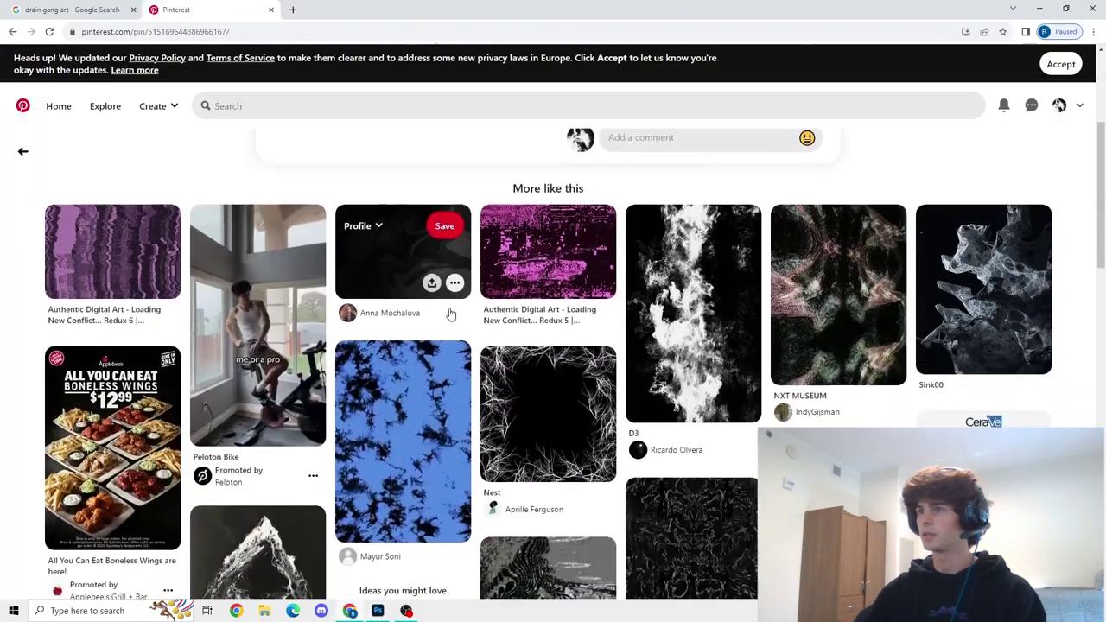
scroll(497, 332, "down", 2)
scroll(497, 332, "up", 4)
scroll(291, 316, "down", 7)
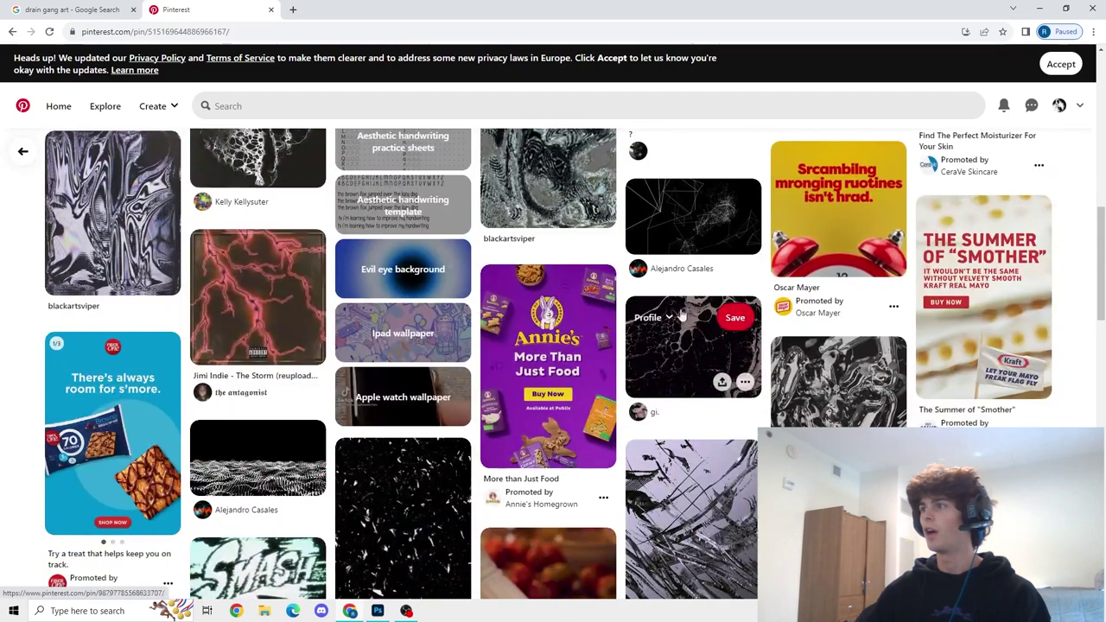
scroll(730, 324, "up", 3)
scroll(729, 324, "up", 8)
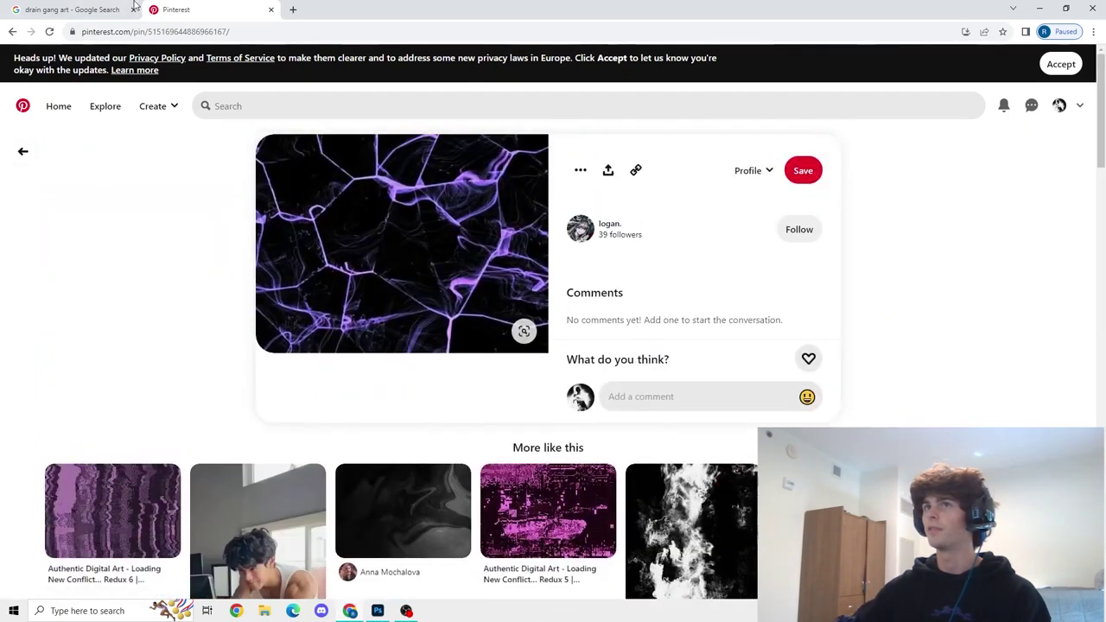
- Go back to the "y2k neon" search results and look through them for further usable images
left_click(23, 151)
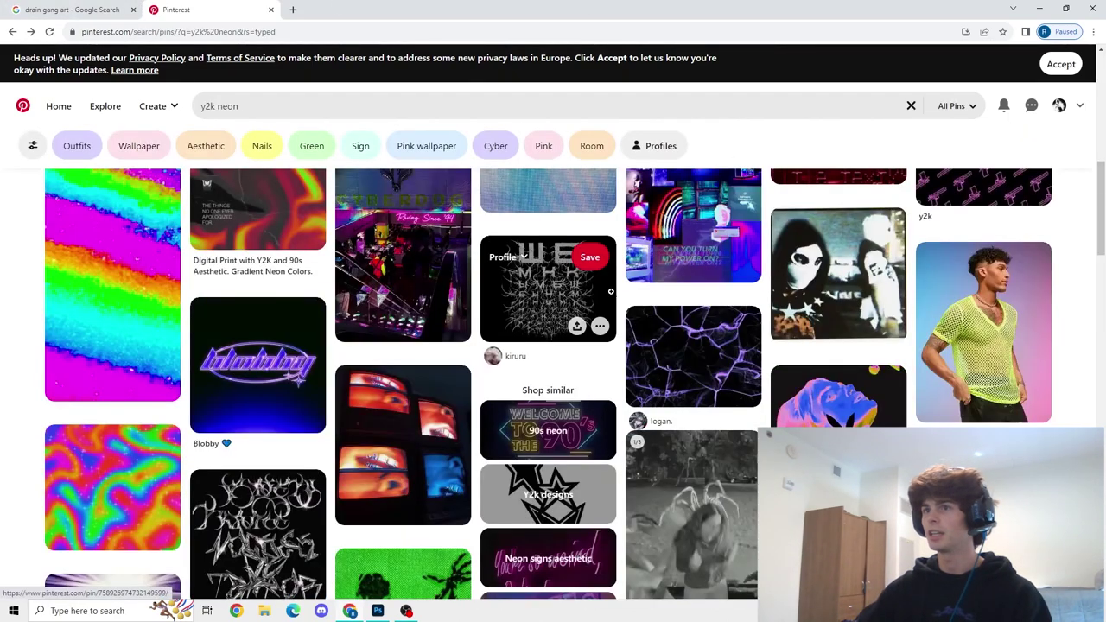
scroll(697, 309, "down", 3)
scroll(697, 311, "down", 4)
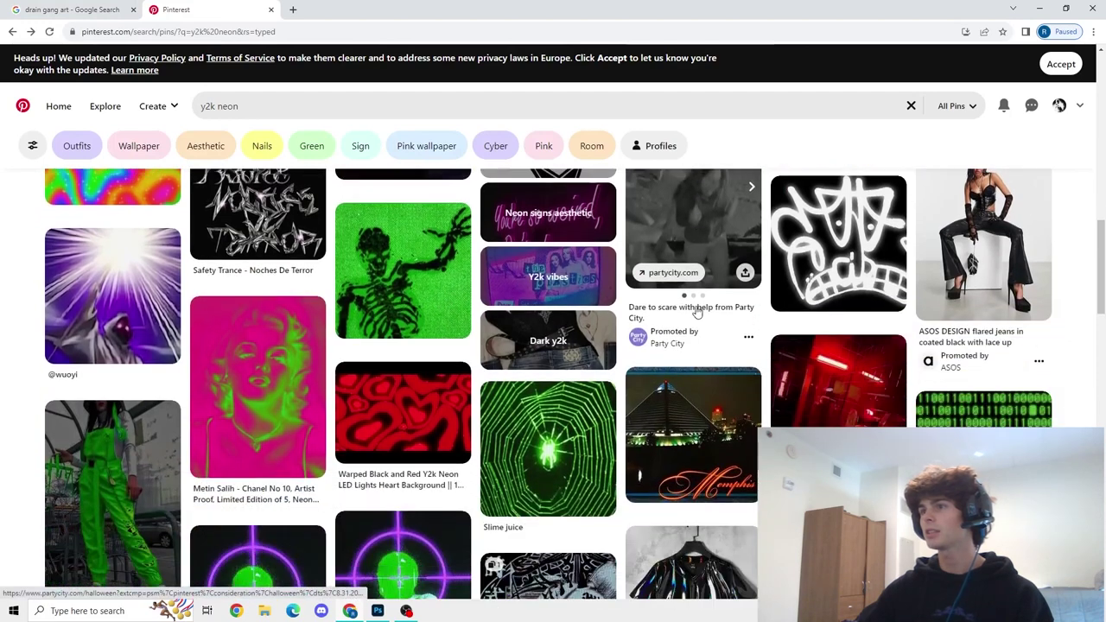
scroll(693, 313, "up", 2)
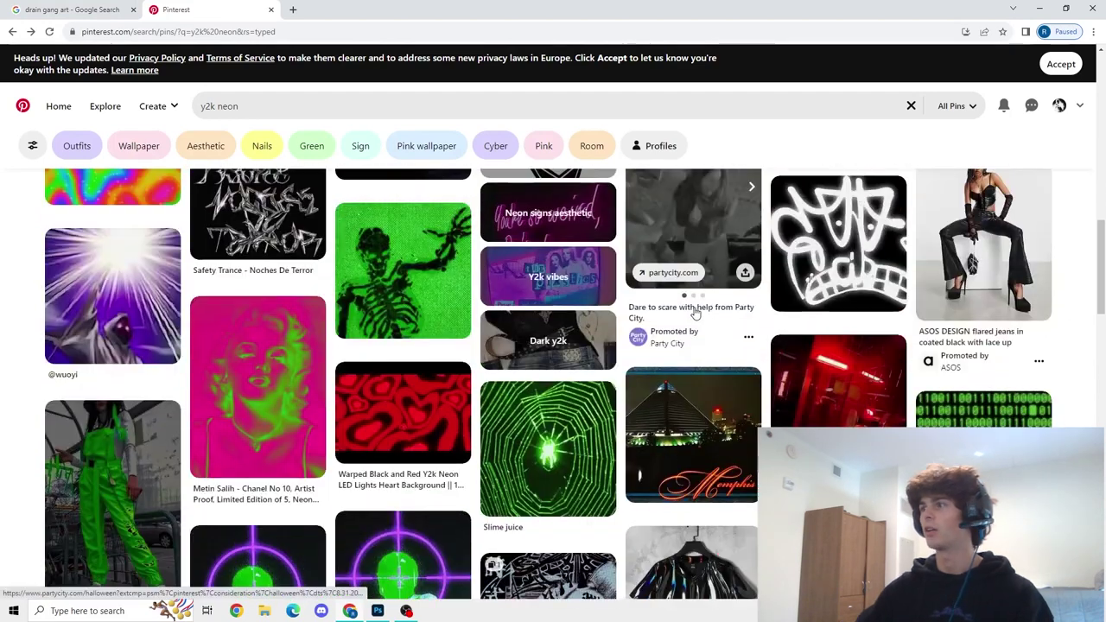
scroll(696, 313, "up", 4)
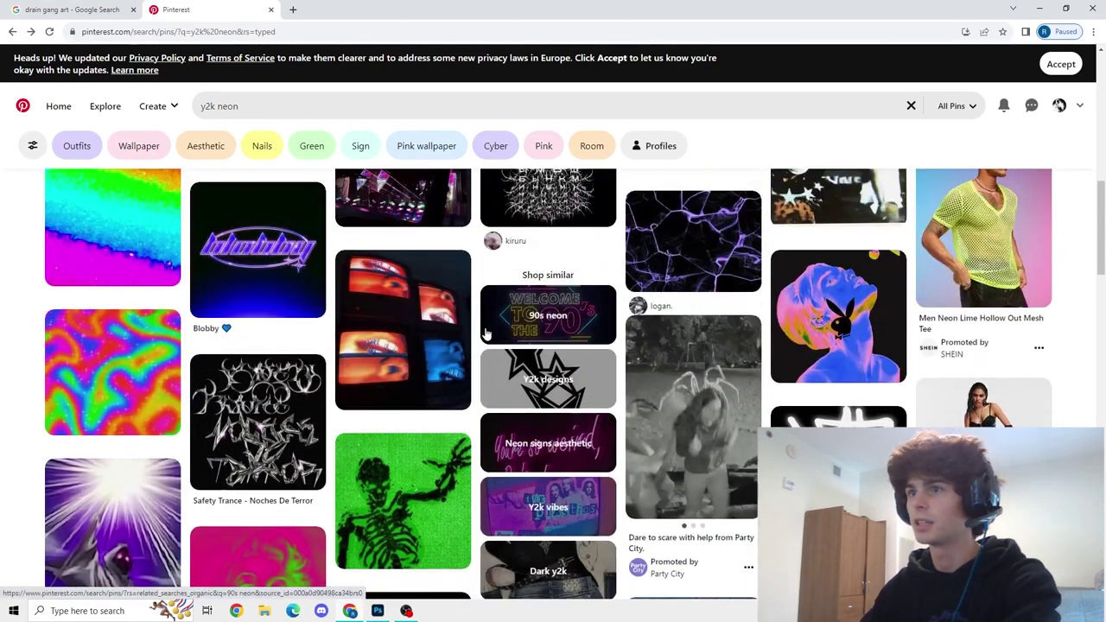
scroll(427, 330, "up", 5)
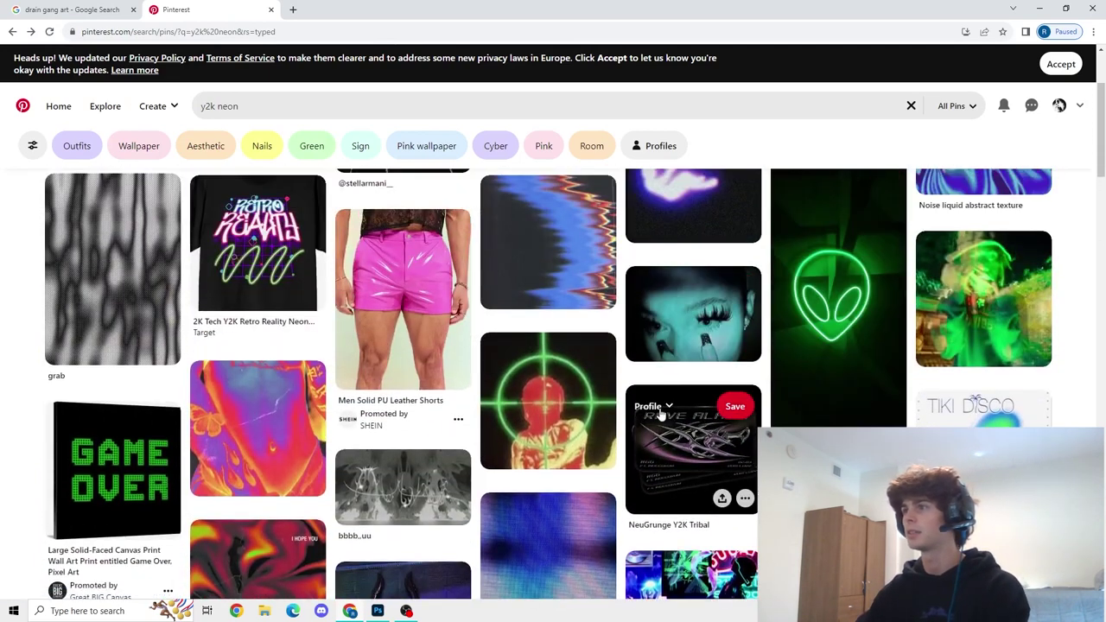
scroll(691, 440, "up", 2)
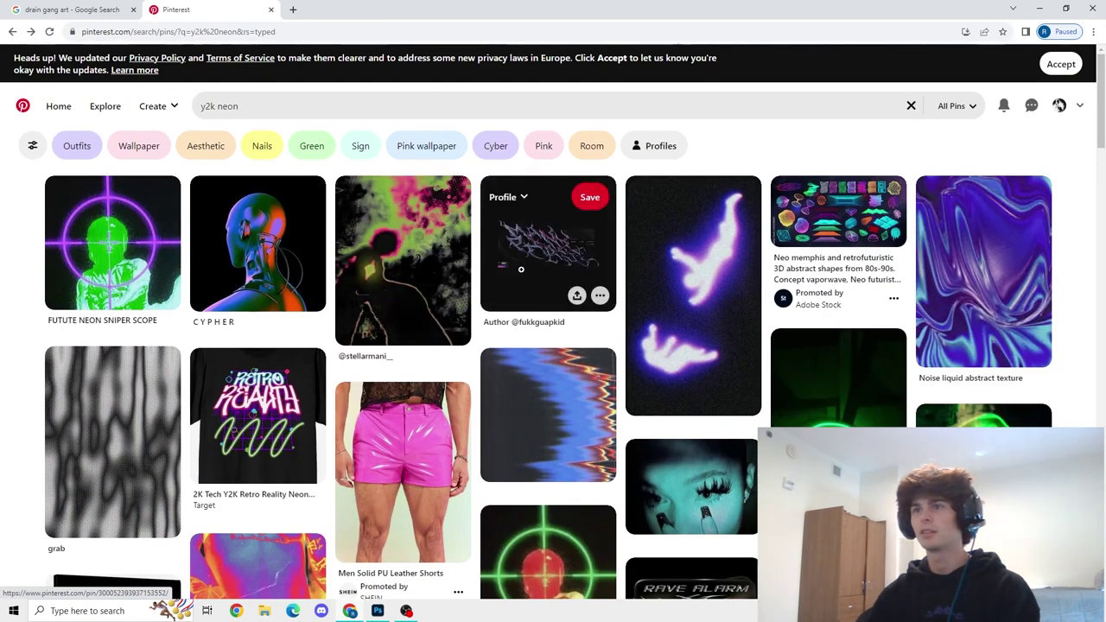
scroll(357, 311, "down", 1)
scroll(328, 293, "up", 1)
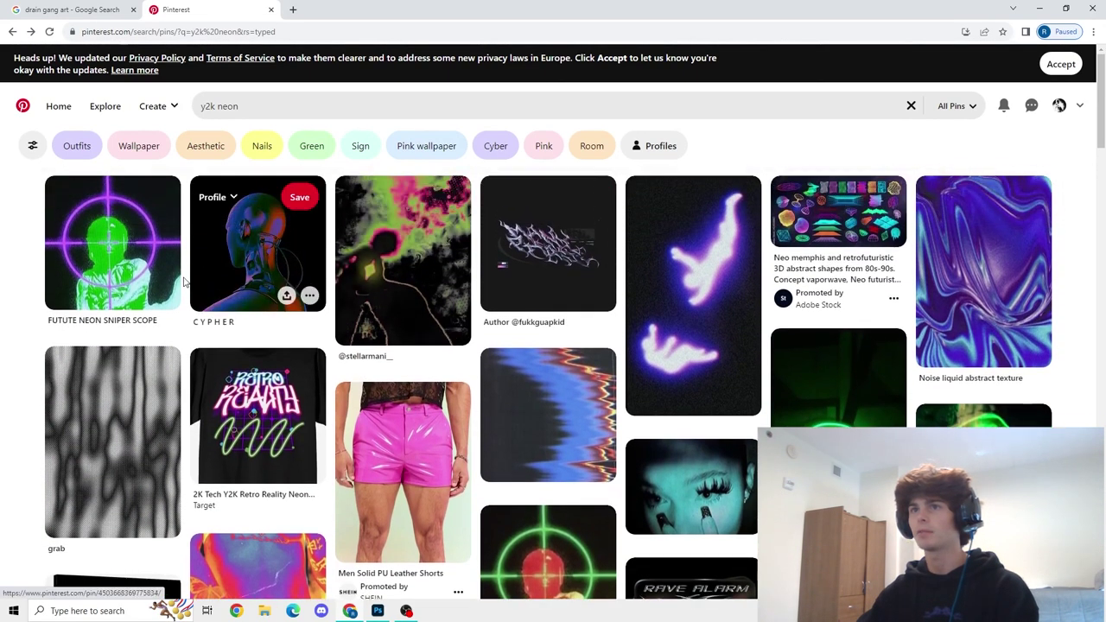
- Open the neon sniper scope pin with the green figure and look over its related pins
left_click(136, 268)
scroll(469, 321, "down", 3)
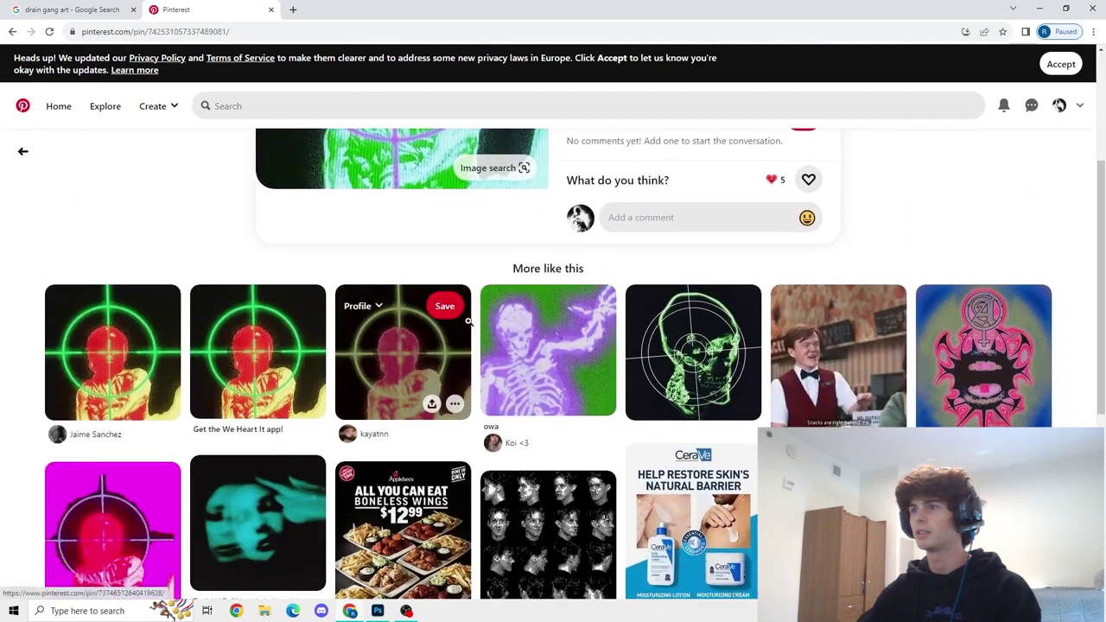
scroll(726, 276, "down", 3)
scroll(950, 269, "up", 2)
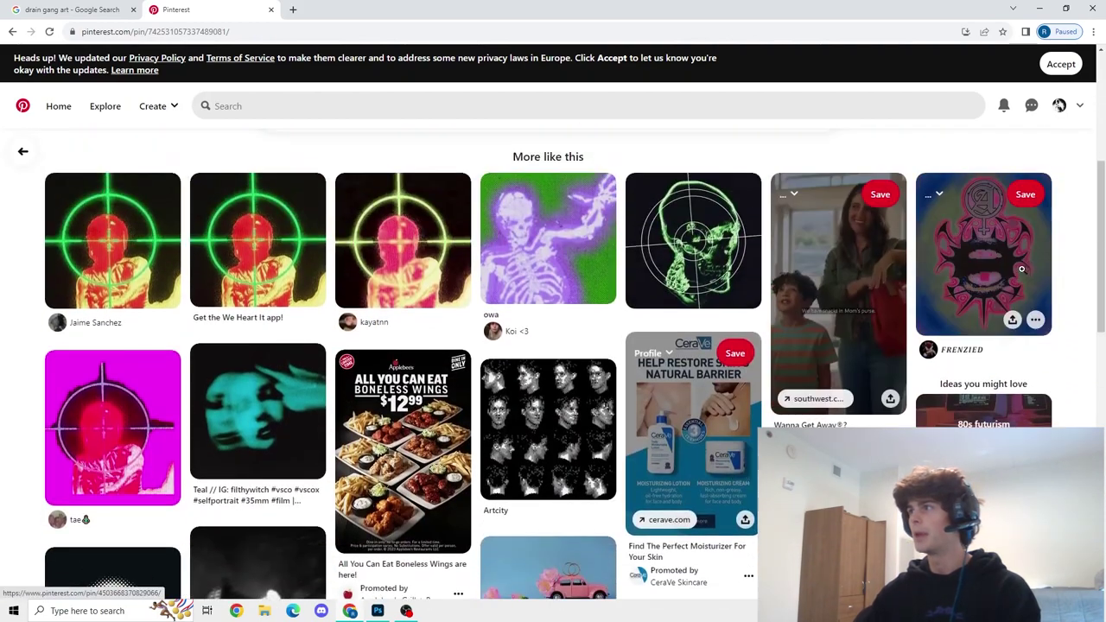
- Open the pink spiked mouth artwork on the blue background and examine its related pins for drain gang style imagery
left_click(1021, 269)
scroll(420, 284, "down", 3)
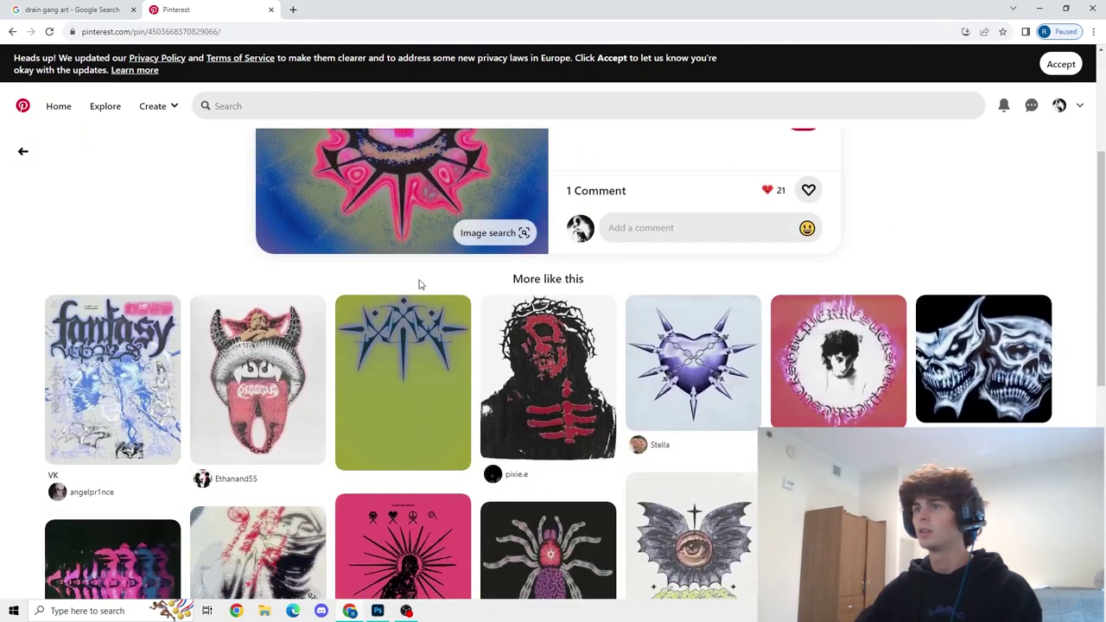
scroll(419, 285, "down", 2)
scroll(976, 315, "down", 1)
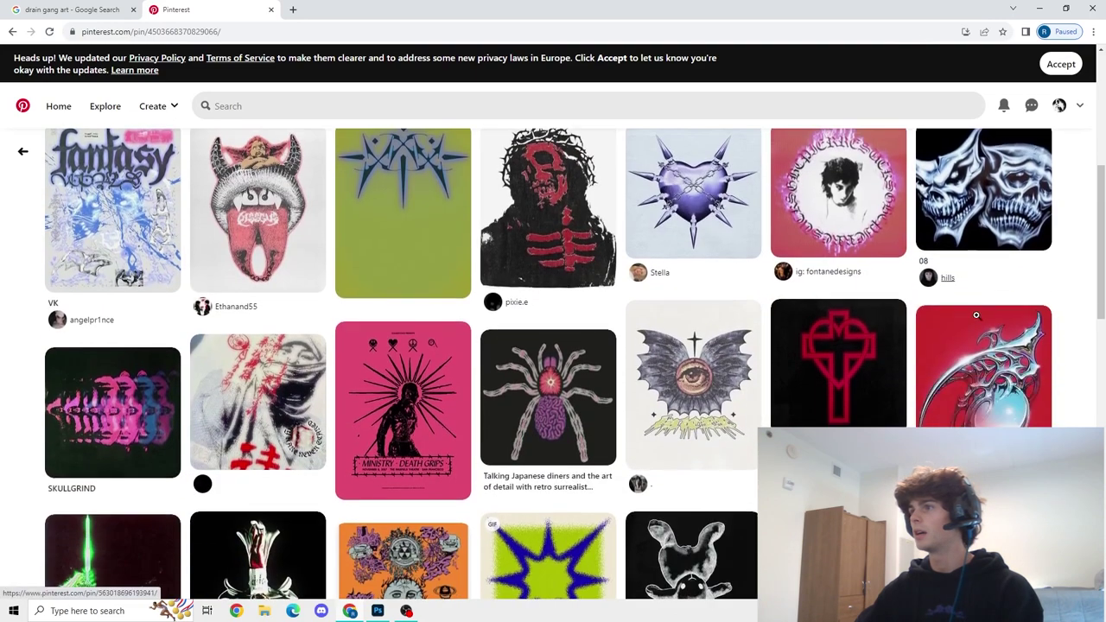
scroll(976, 315, "down", 2)
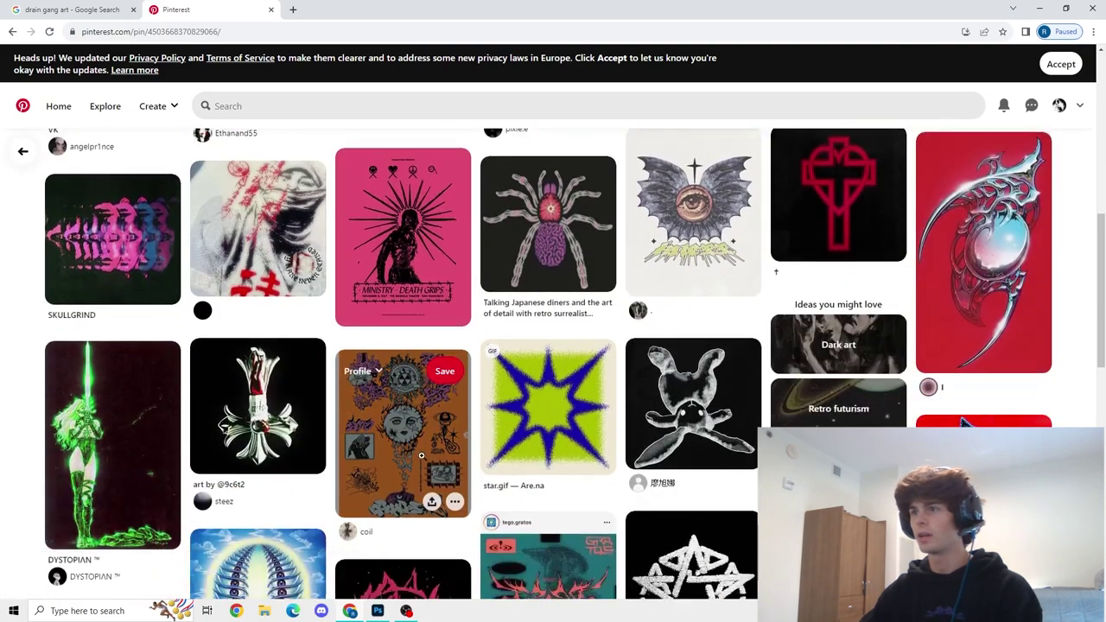
scroll(420, 455, "down", 1)
scroll(552, 475, "down", 2)
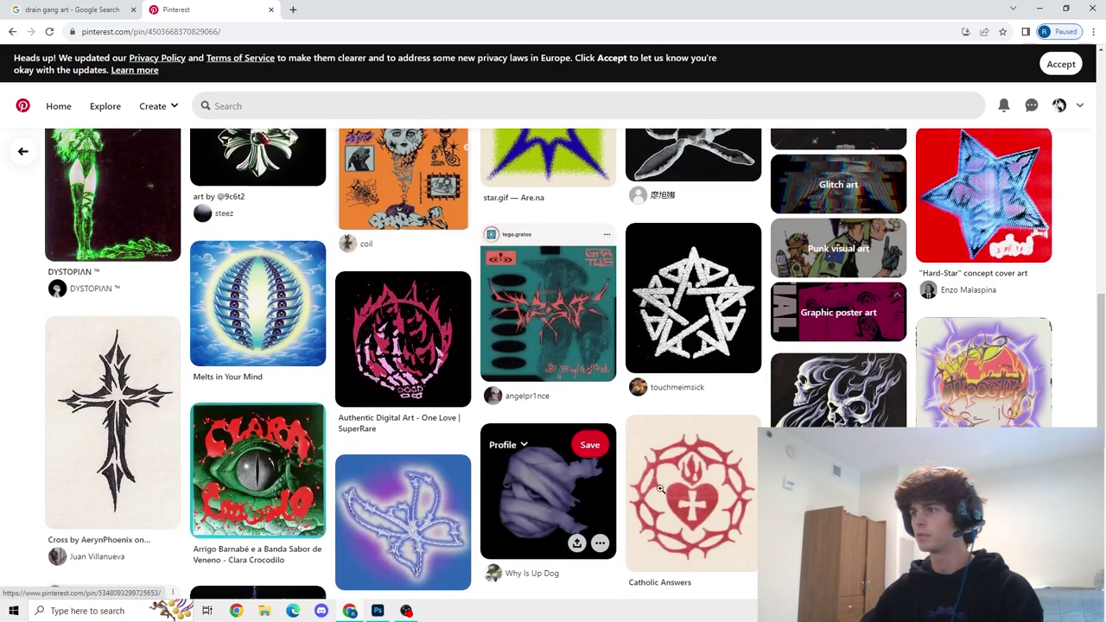
scroll(690, 492, "down", 1)
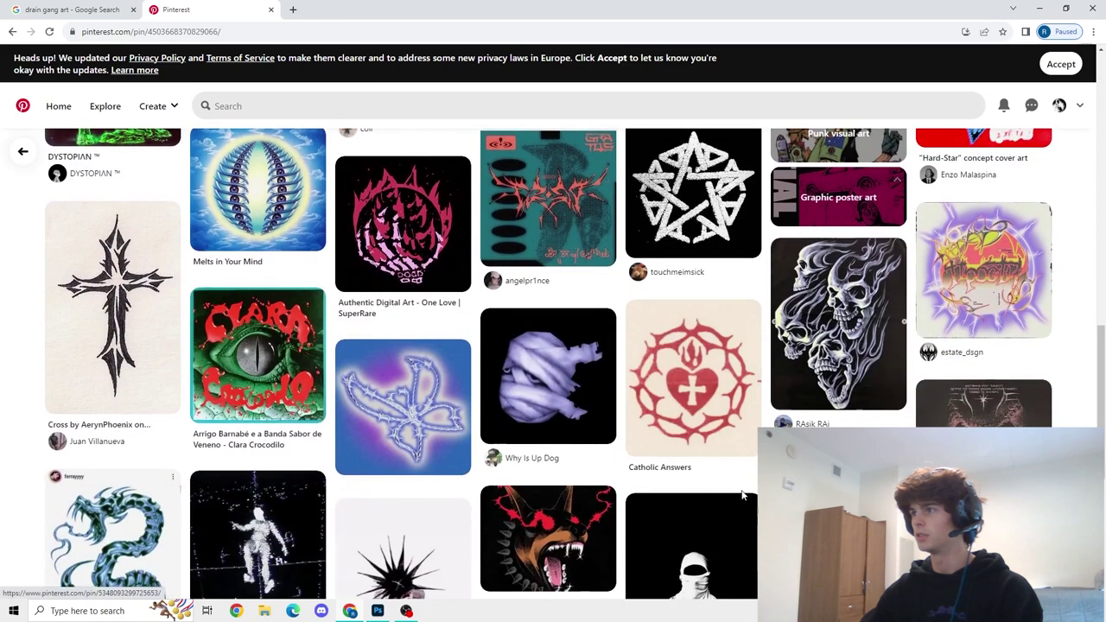
- Open the flaming skulls pin and look through its related pins for a suitable main image
left_click(828, 349)
scroll(452, 349, "down", 2)
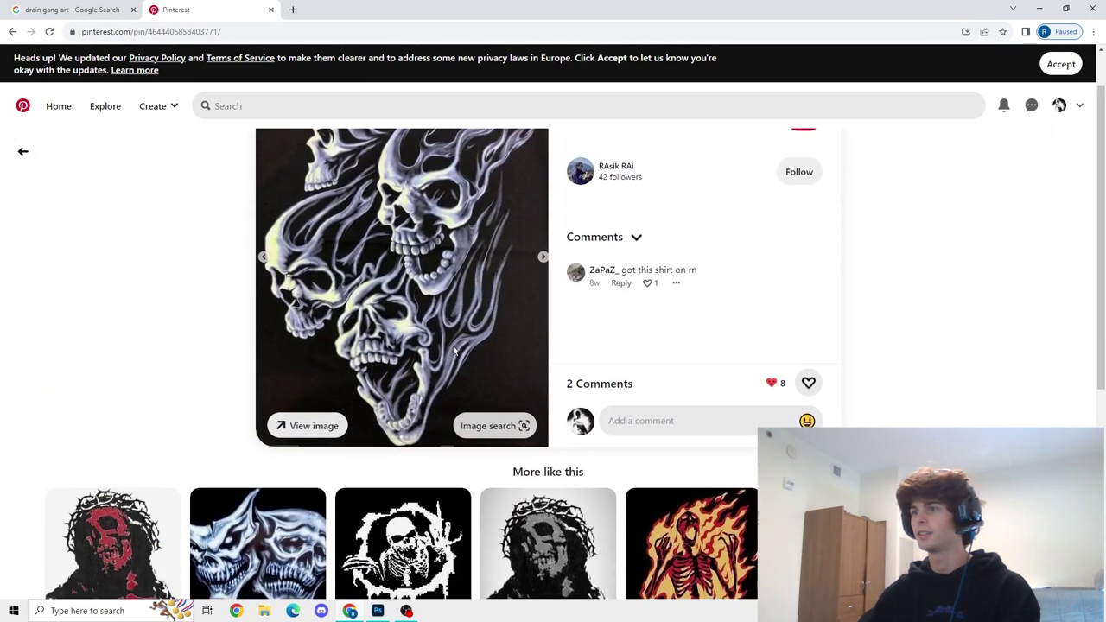
scroll(452, 349, "down", 3)
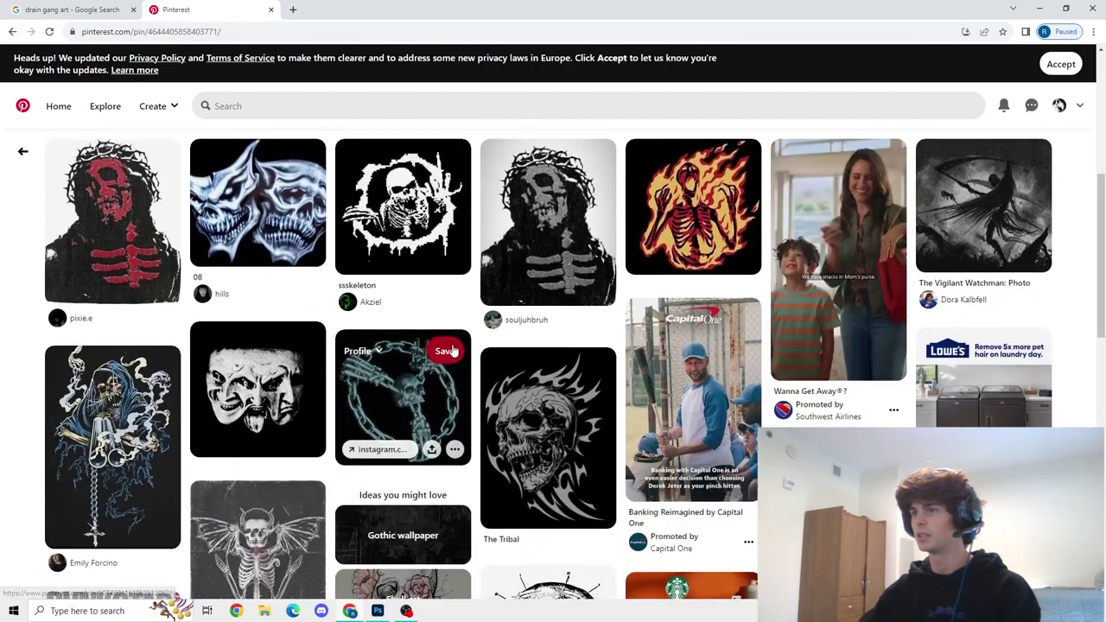
scroll(452, 349, "down", 12)
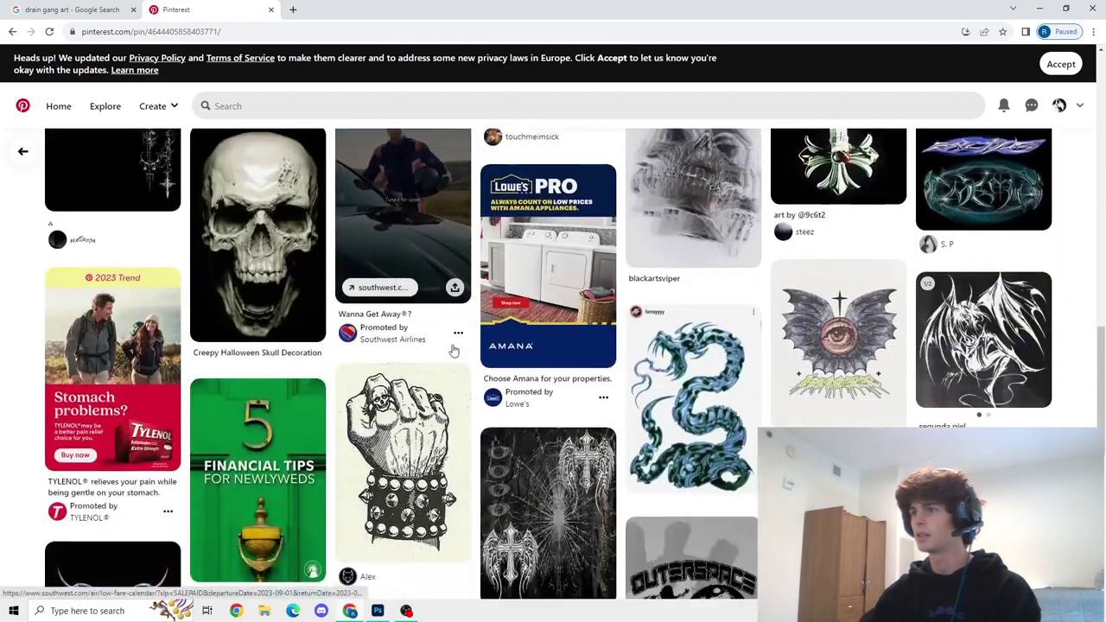
scroll(453, 350, "down", 5)
- Open the pin of the winged serpent dragon with a purple glow on black and copy its image
left_click(962, 284)
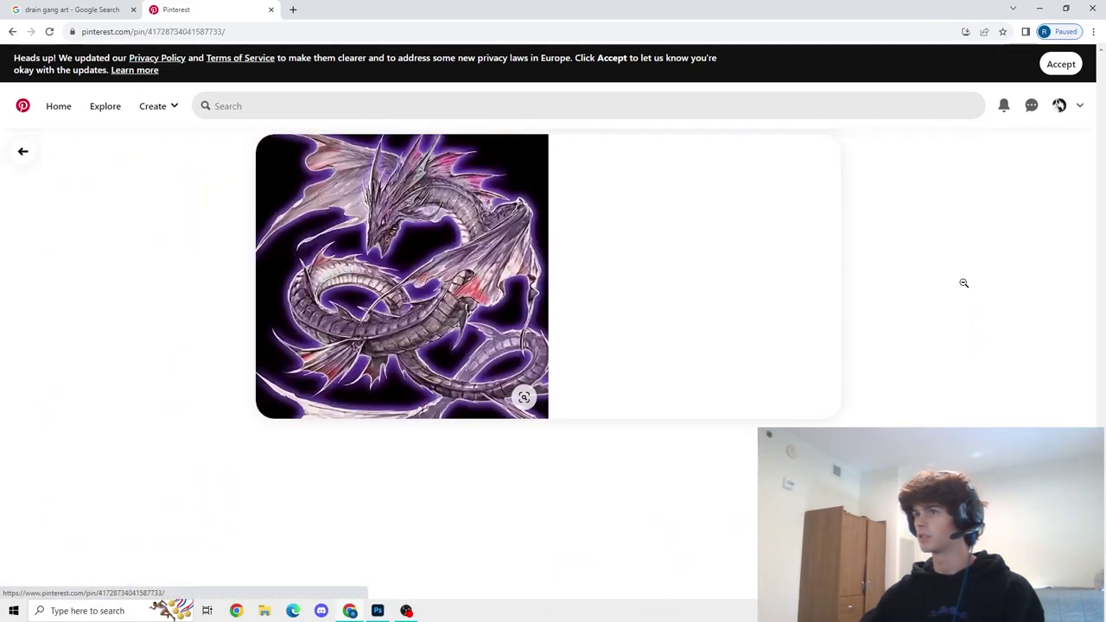
scroll(414, 296, "down", 3)
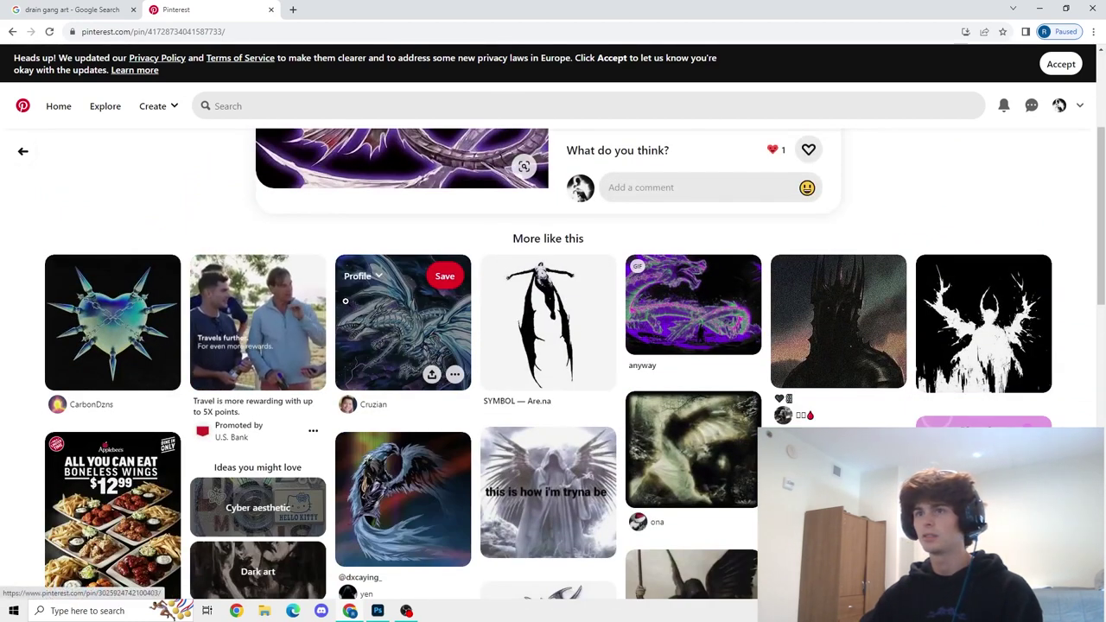
scroll(360, 311, "up", 1)
scroll(360, 311, "up", 3)
right_click(402, 288)
left_click(422, 323)
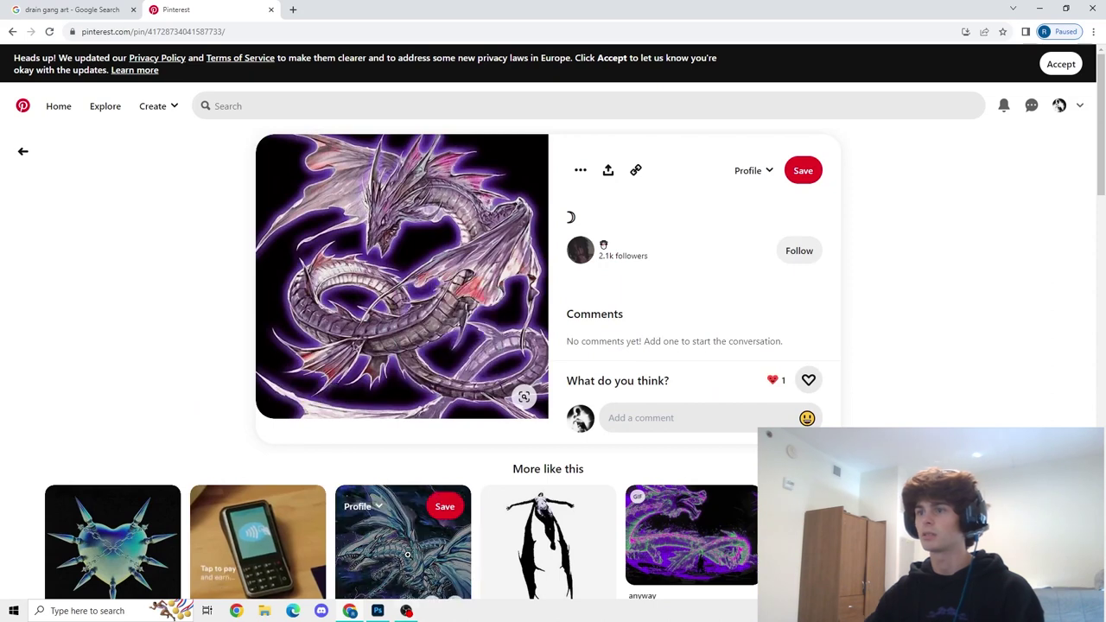
- Switch to Photoshop, paste the dragon image into the document and move it to the canvas's upper-left corner
left_click(378, 611)
key("ctrl+v")
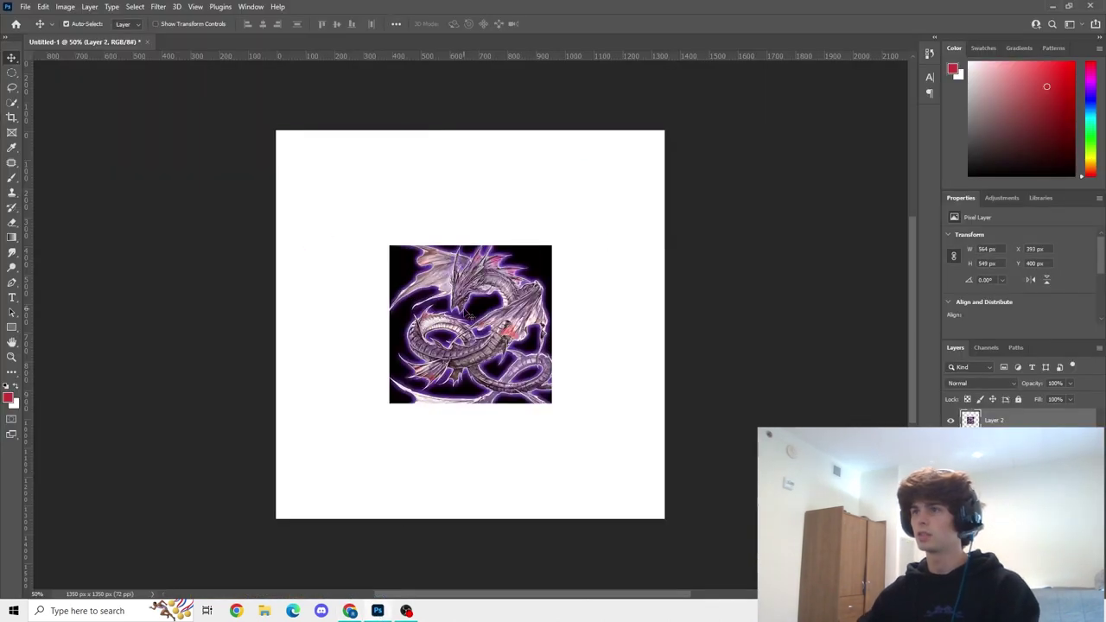
left_click_drag(469, 315, 363, 207)
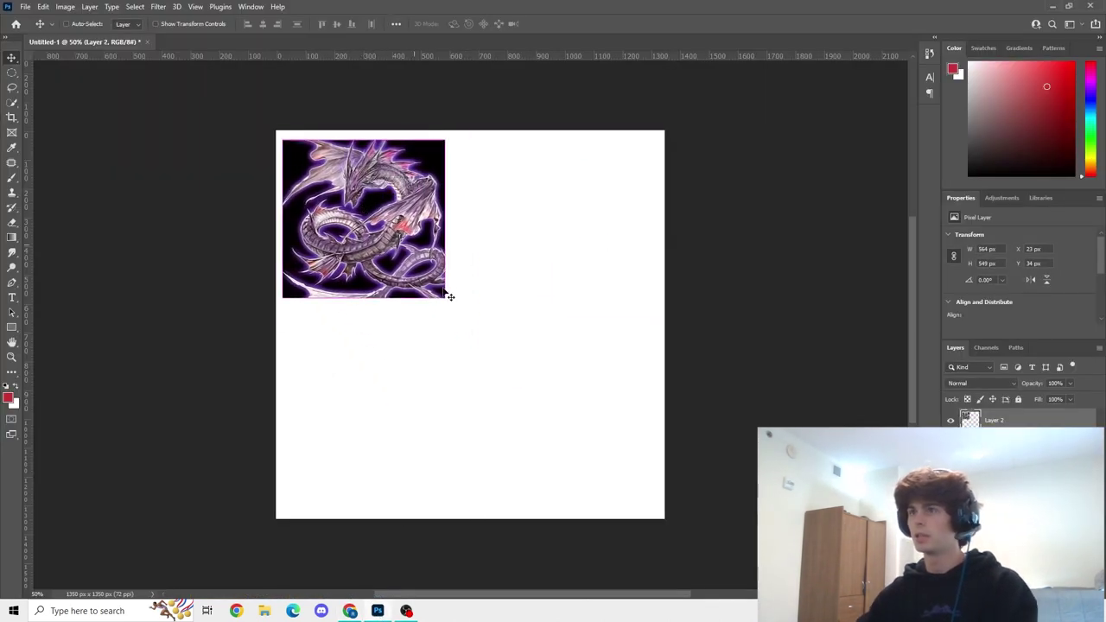
left_click_drag(352, 164, 338, 142)
- Scale the dragon layer proportionally to about 1415 by 1378 px and position it so it covers the whole canvas
key("ctrl+t")
mouse_move(396, 233)
left_mouse_down()
mouse_move(415, 254)
mouse_move(402, 245)
left_mouse_up()
left_click_drag(439, 288, 665, 518)
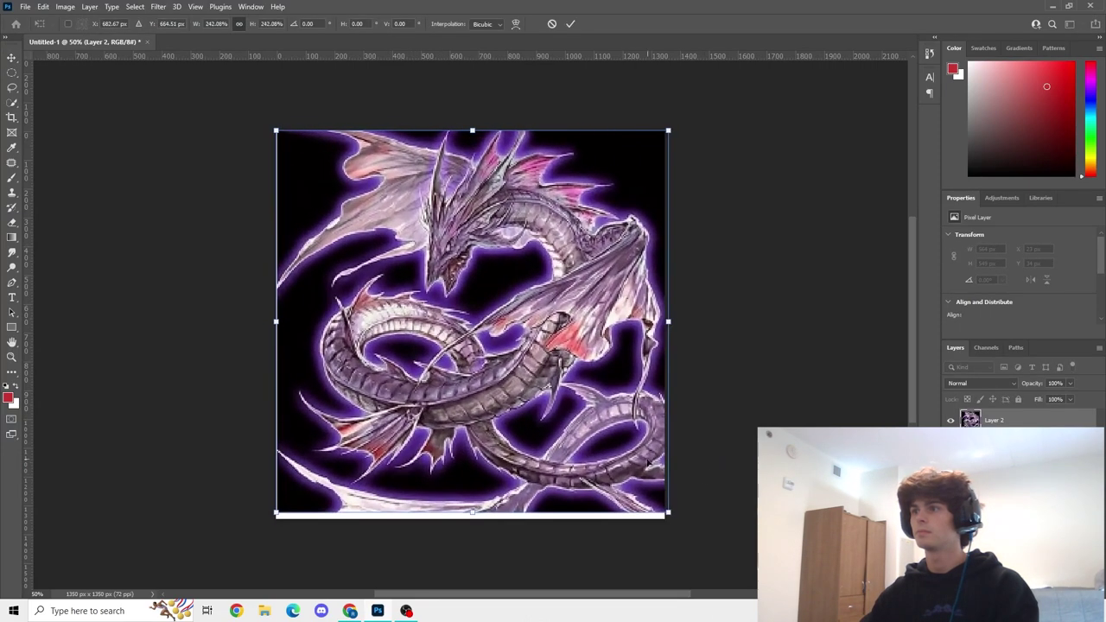
left_click_drag(615, 449, 621, 448)
left_click_drag(662, 512, 677, 526)
left_click_drag(618, 485, 603, 479)
left_click(570, 24)
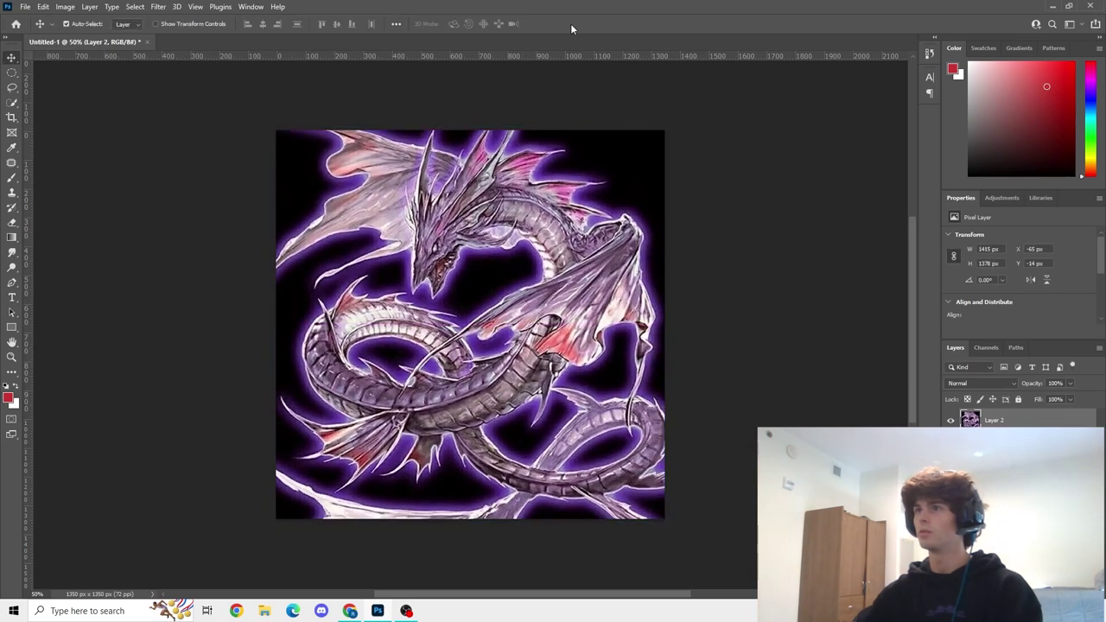
left_click_drag(628, 285, 632, 290)
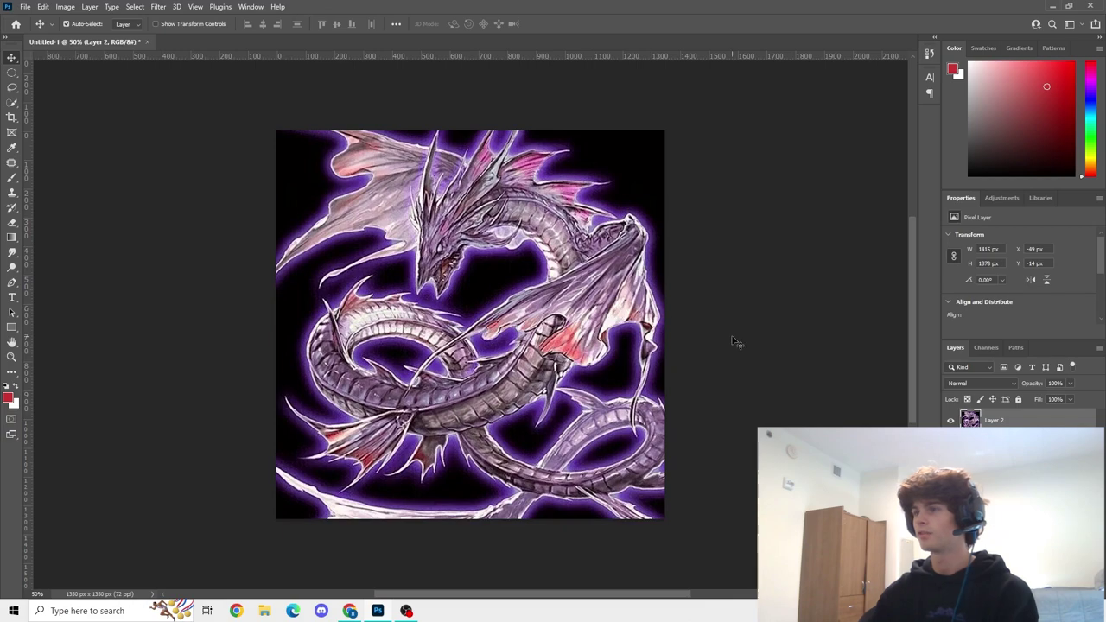
- Switch to Pinterest in Chrome and look through the dragon pin's related pins for another image to layer over it
left_click(349, 610)
scroll(628, 346, "down", 3)
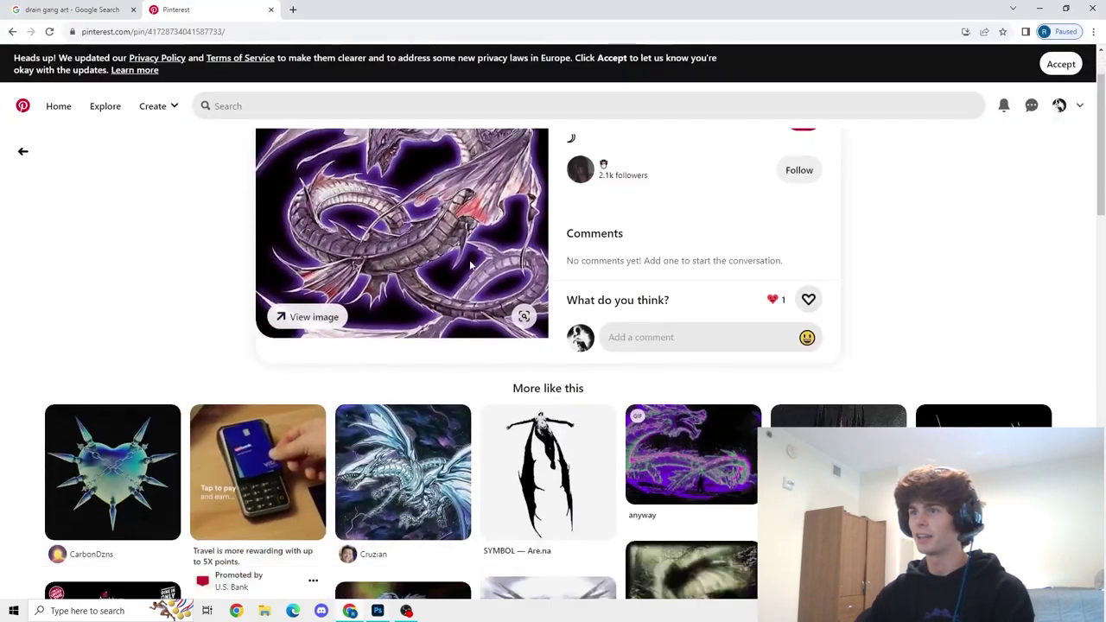
scroll(816, 245, "down", 5)
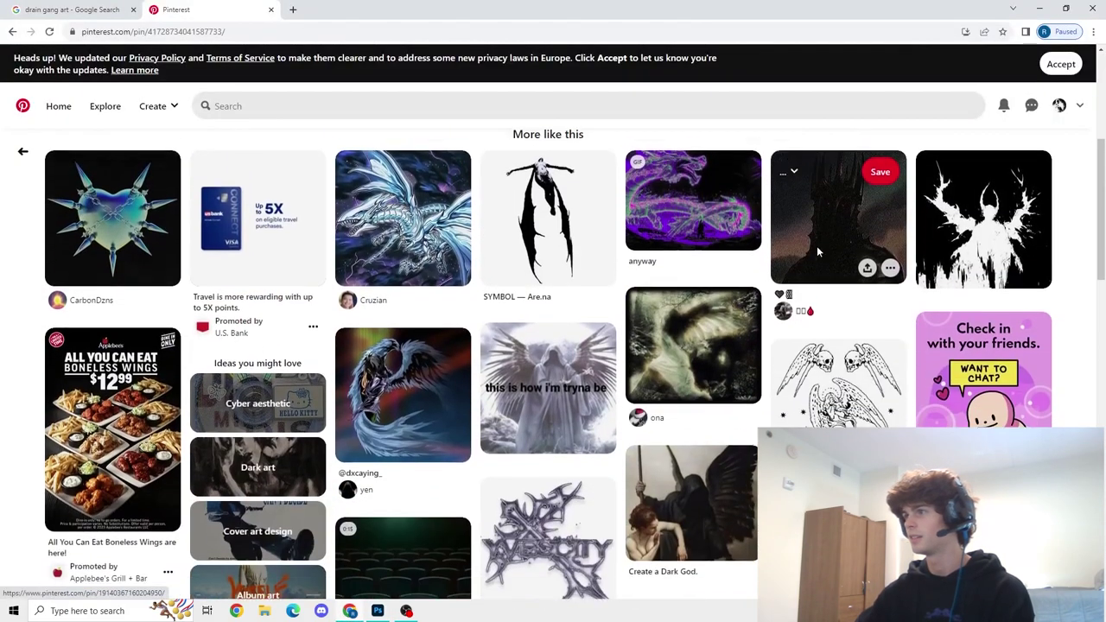
scroll(795, 250, "down", 2)
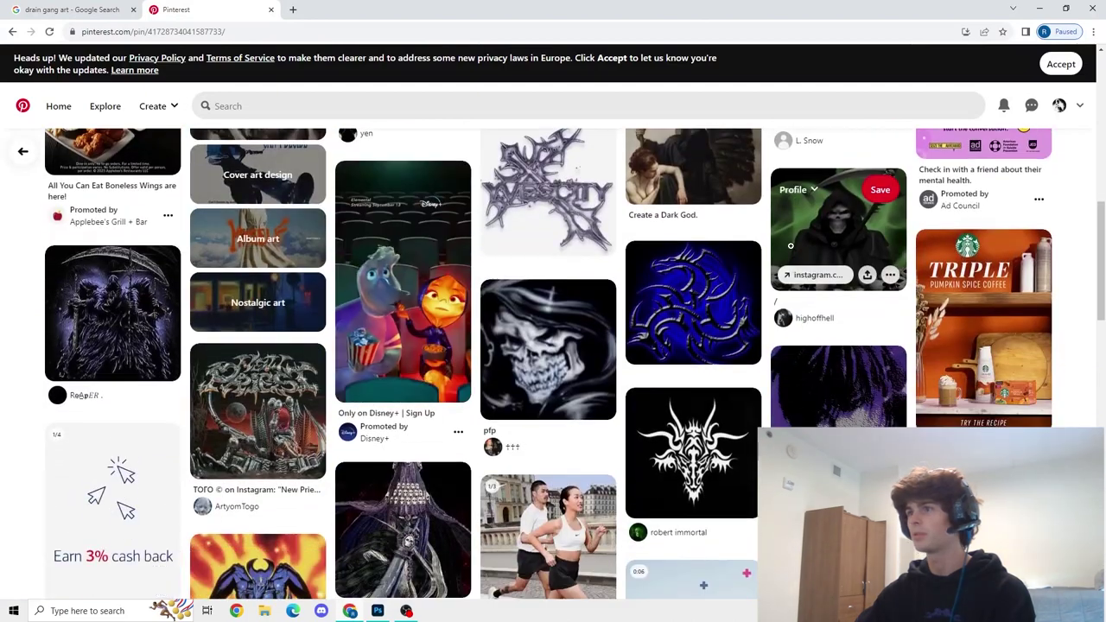
scroll(767, 289, "up", 8)
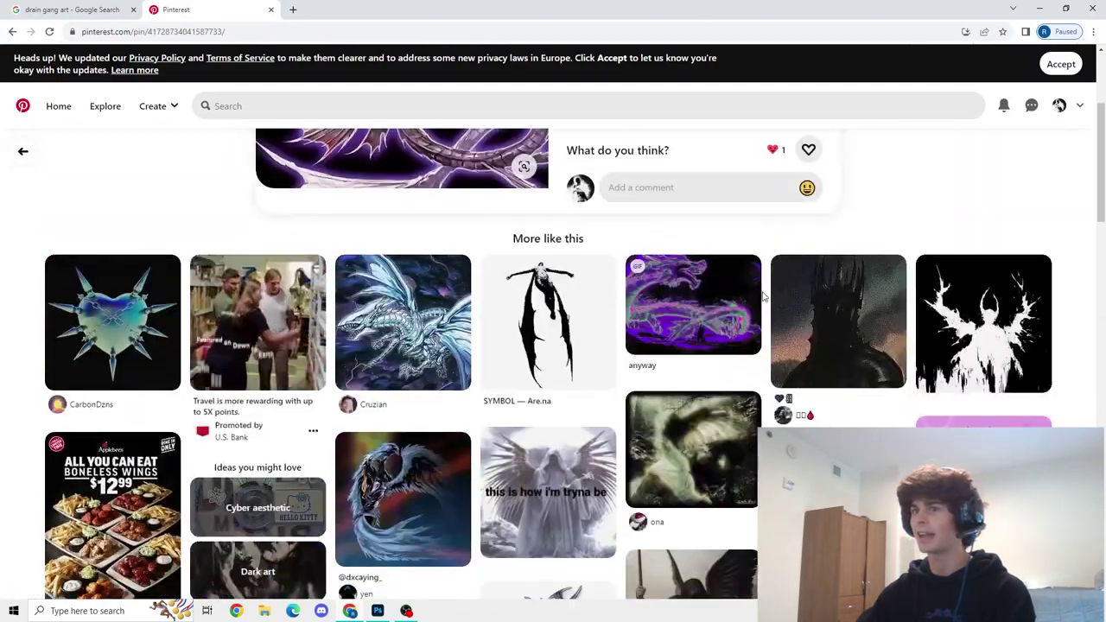
scroll(762, 298, "down", 2)
scroll(760, 301, "down", 10)
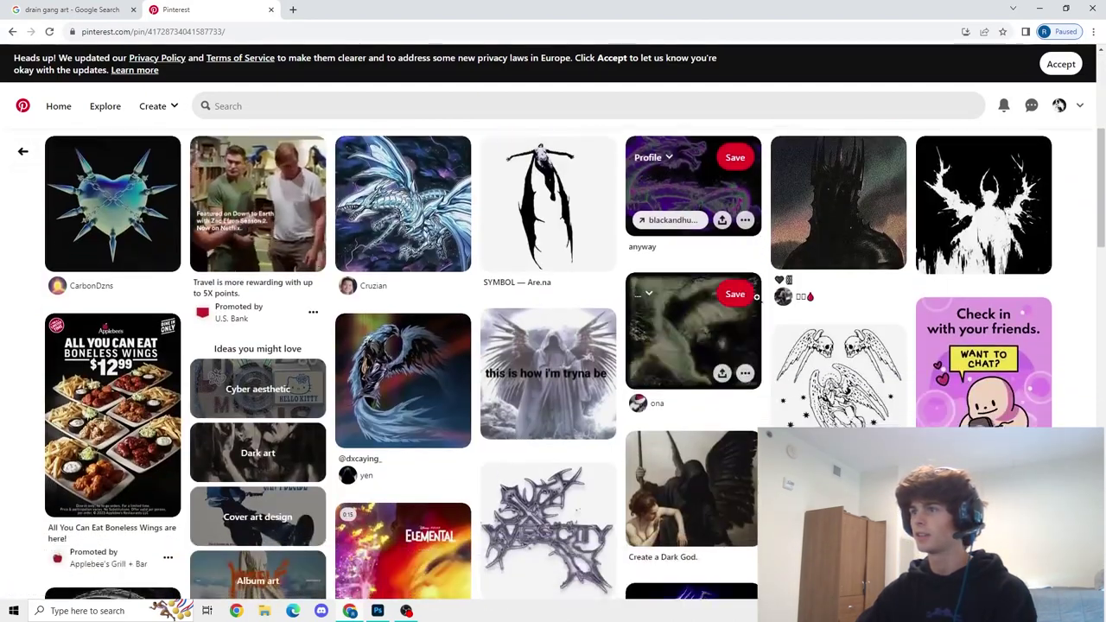
scroll(751, 301, "down", 7)
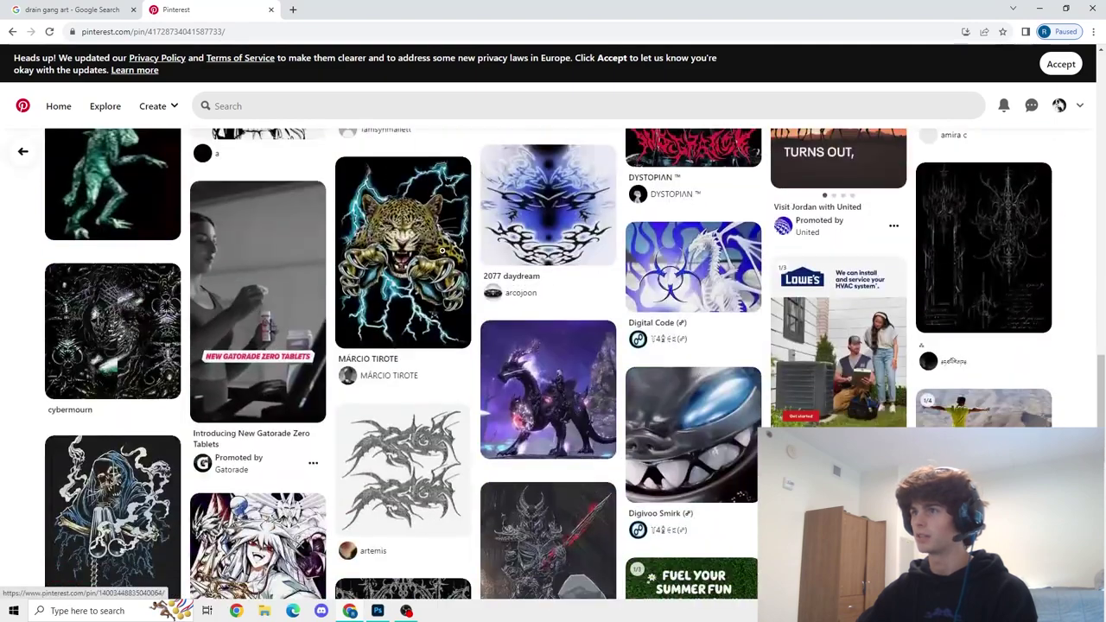
scroll(601, 281, "down", 4)
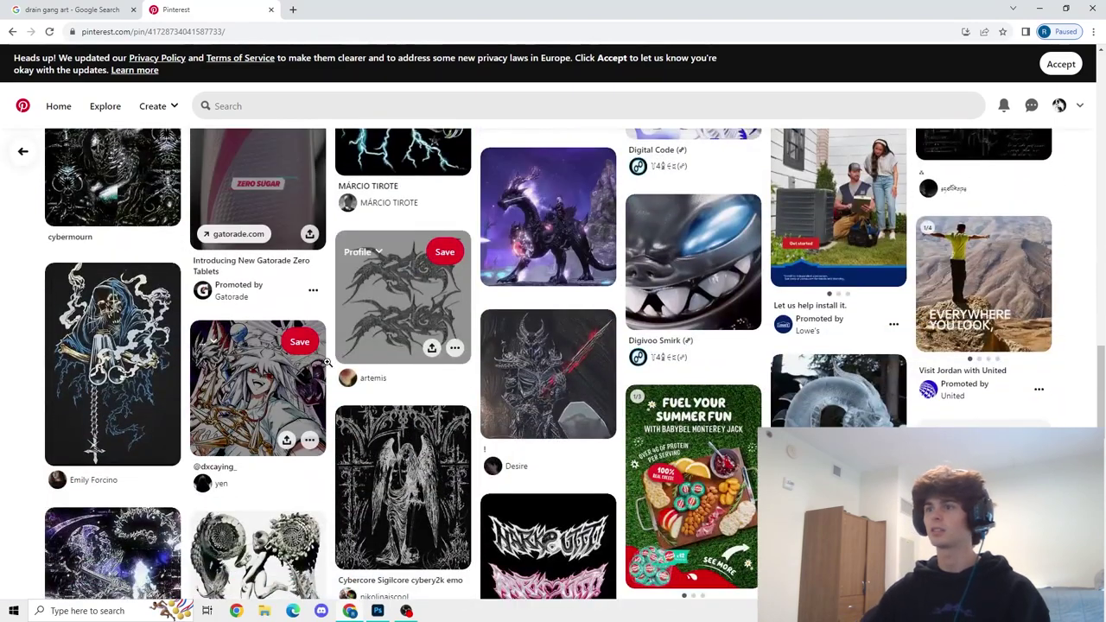
scroll(337, 363, "down", 1)
scroll(455, 370, "up", 2)
- Search Pinterest for "cyber sigilism"
left_click(251, 102)
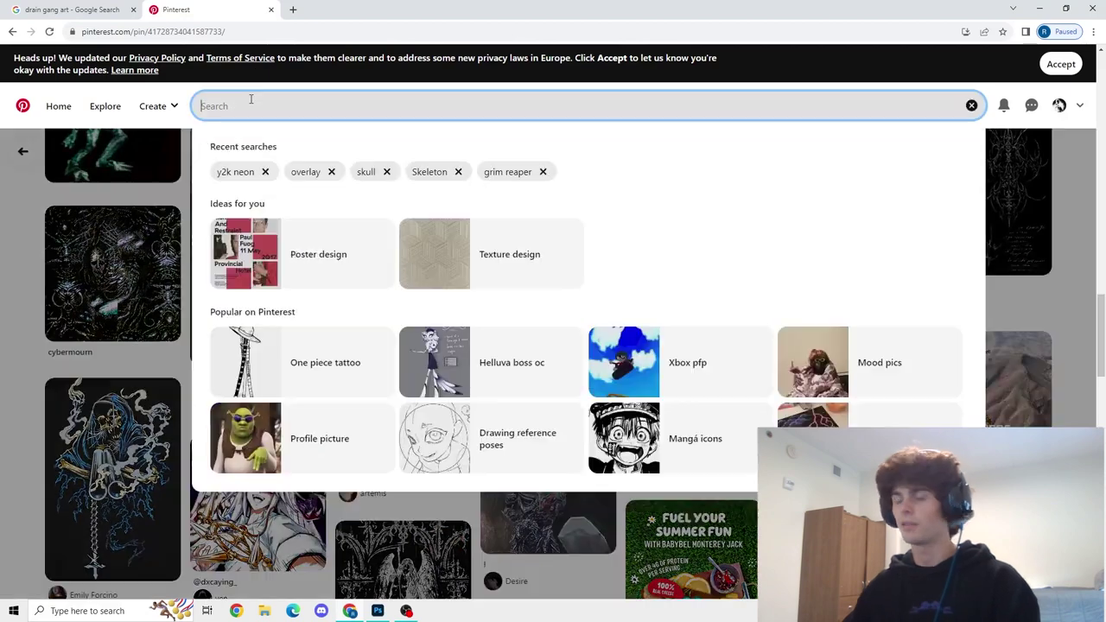
type("cybersi")
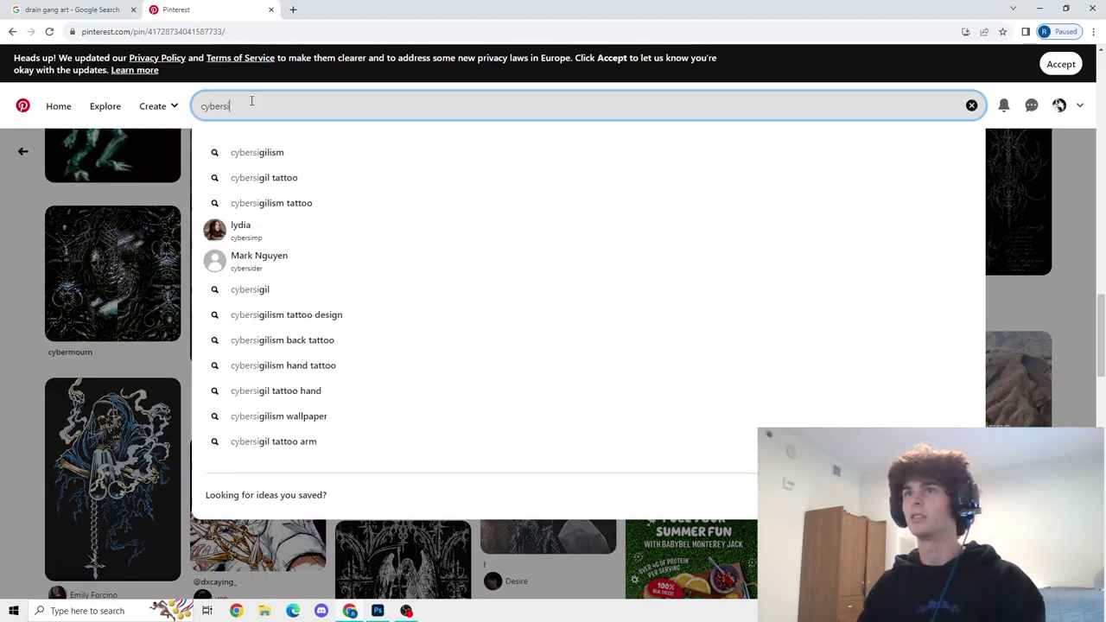
key("BackSpace")
key("BackSpace")
type("s")
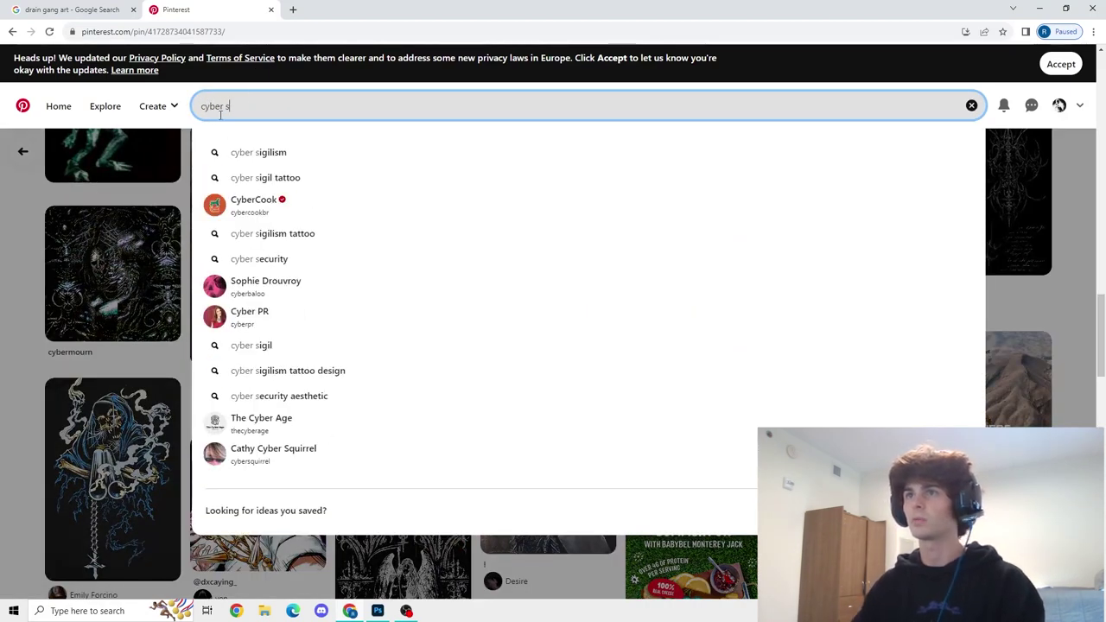
left_click(241, 154)
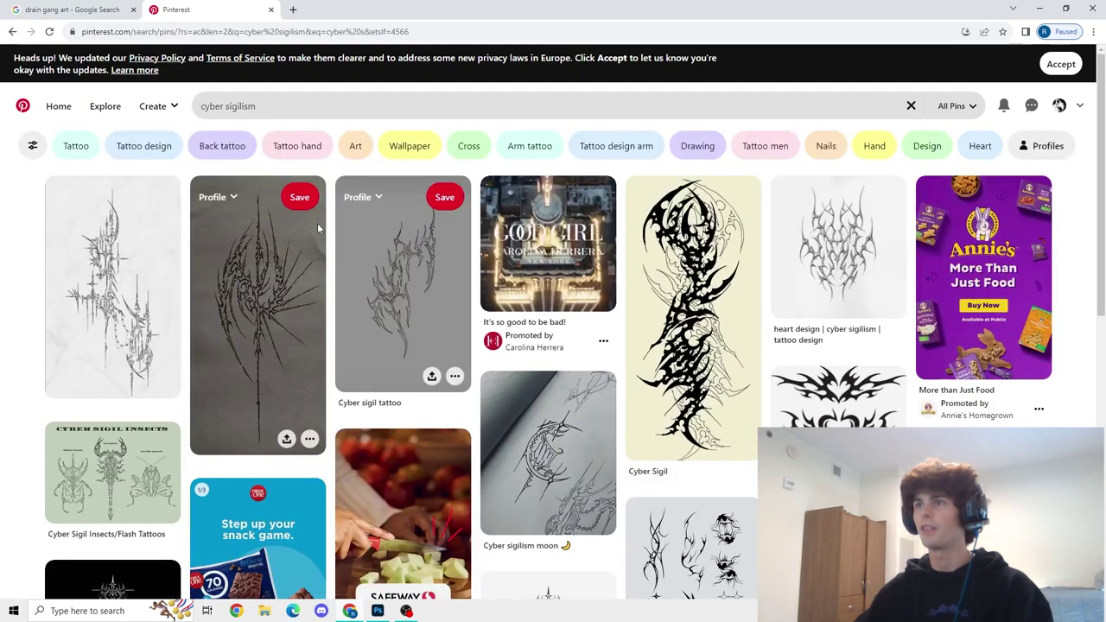
- Look through the cyber sigilism results for a tribal line drawing suited to the artwork
scroll(518, 311, "down", 1)
scroll(890, 384, "down", 4)
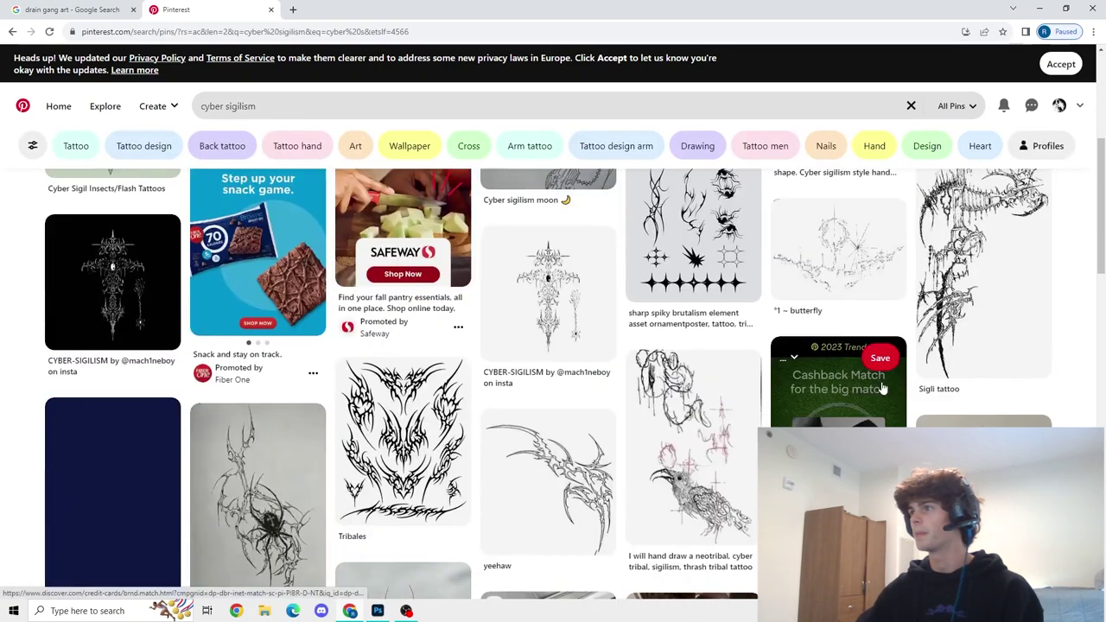
scroll(546, 437, "down", 2)
scroll(498, 440, "up", 2)
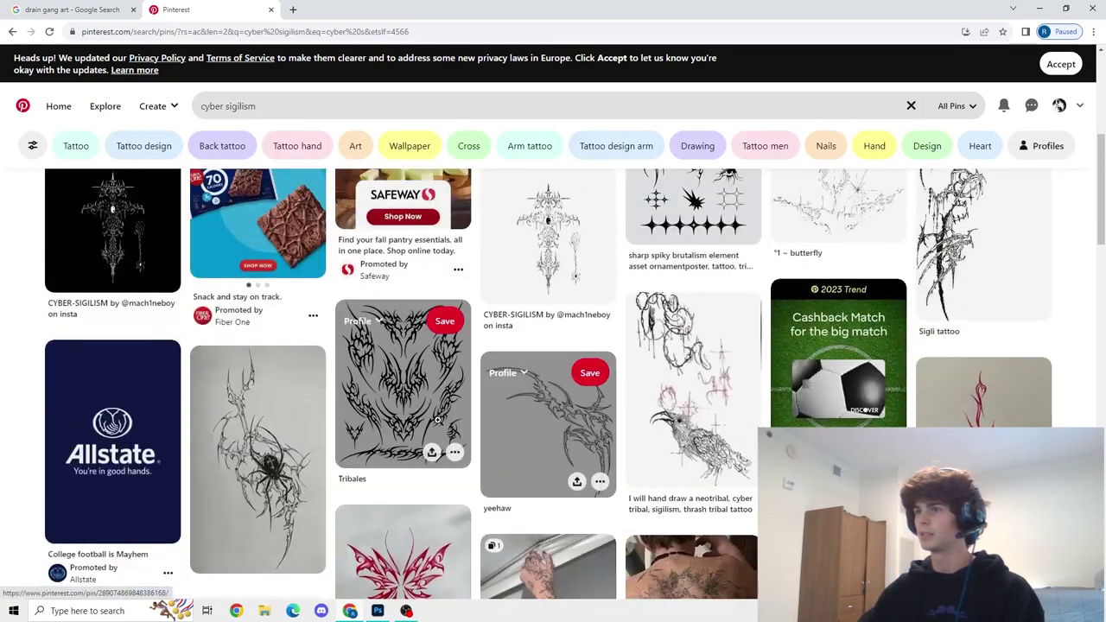
scroll(715, 434, "down", 1)
scroll(715, 434, "down", 5)
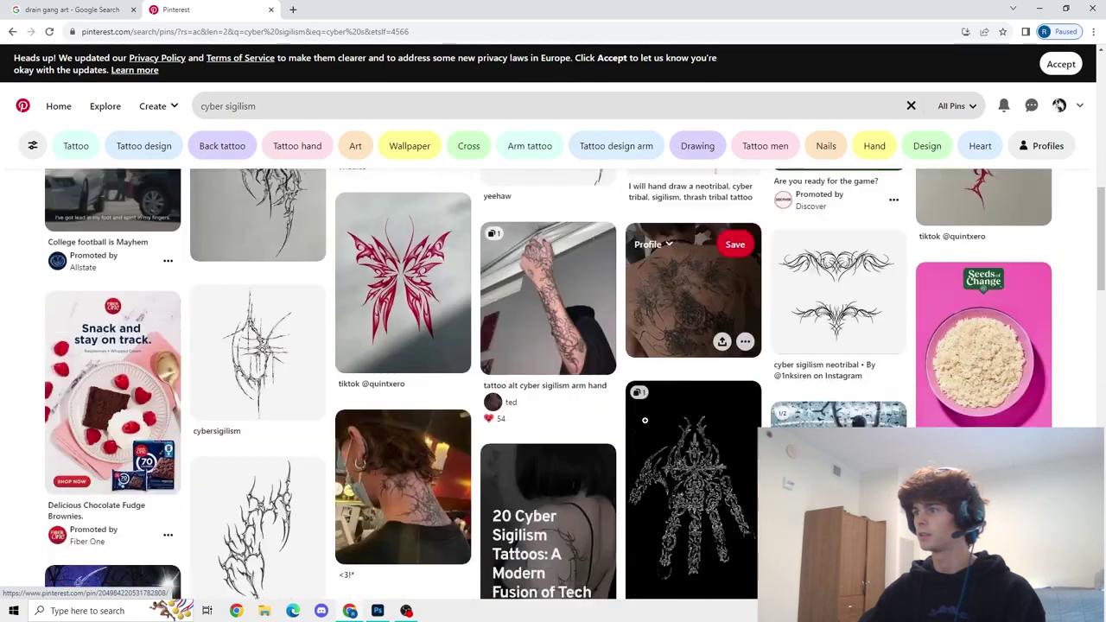
scroll(510, 415, "down", 4)
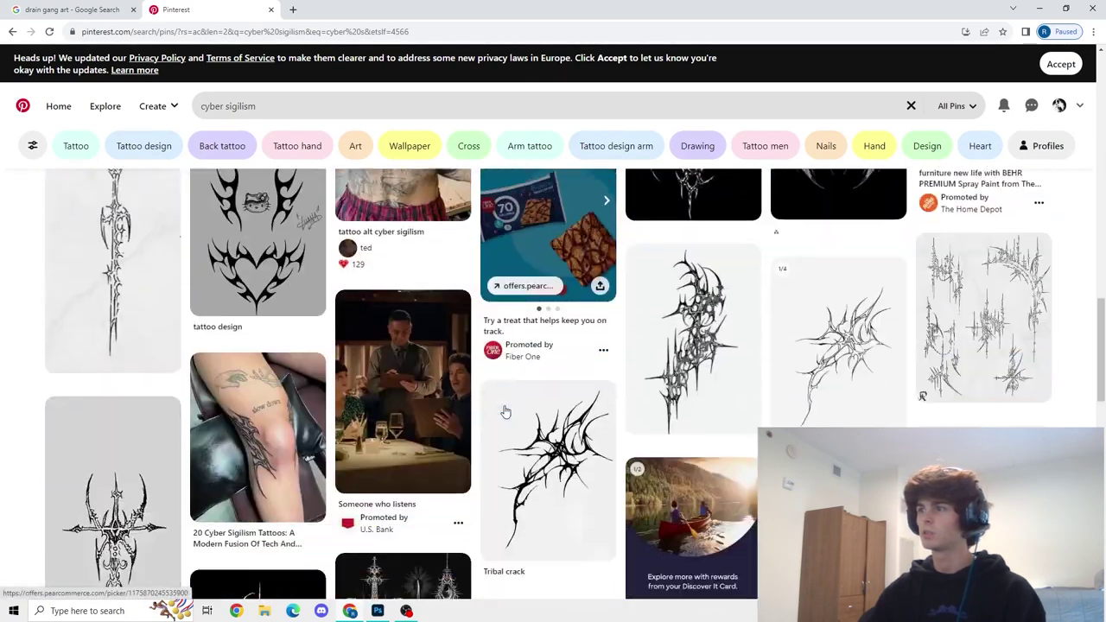
scroll(504, 405, "up", 1)
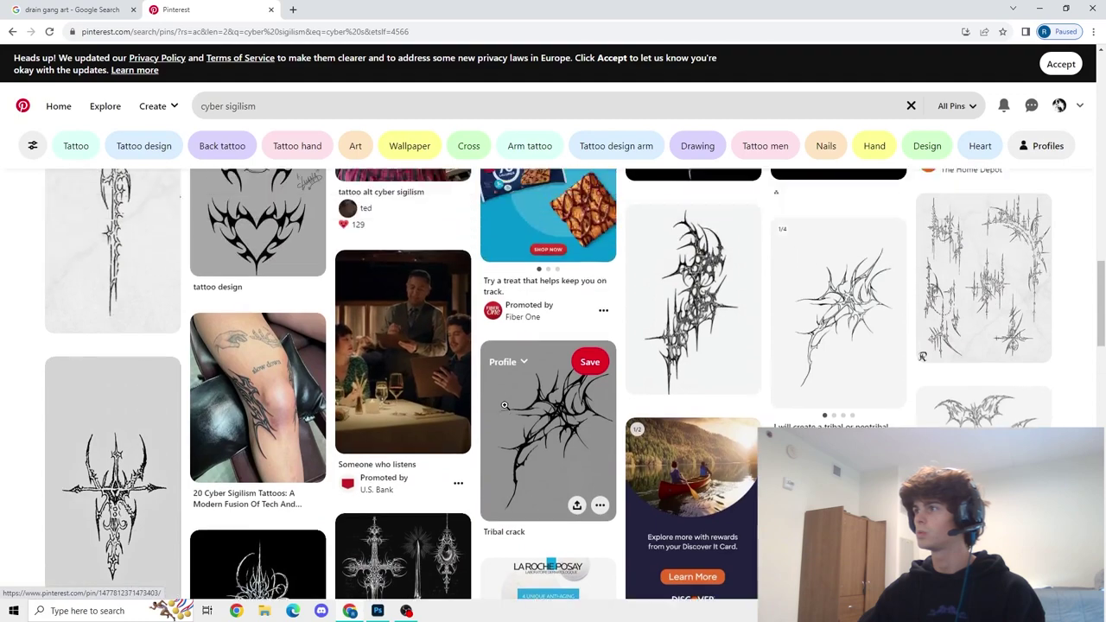
scroll(499, 404, "down", 5)
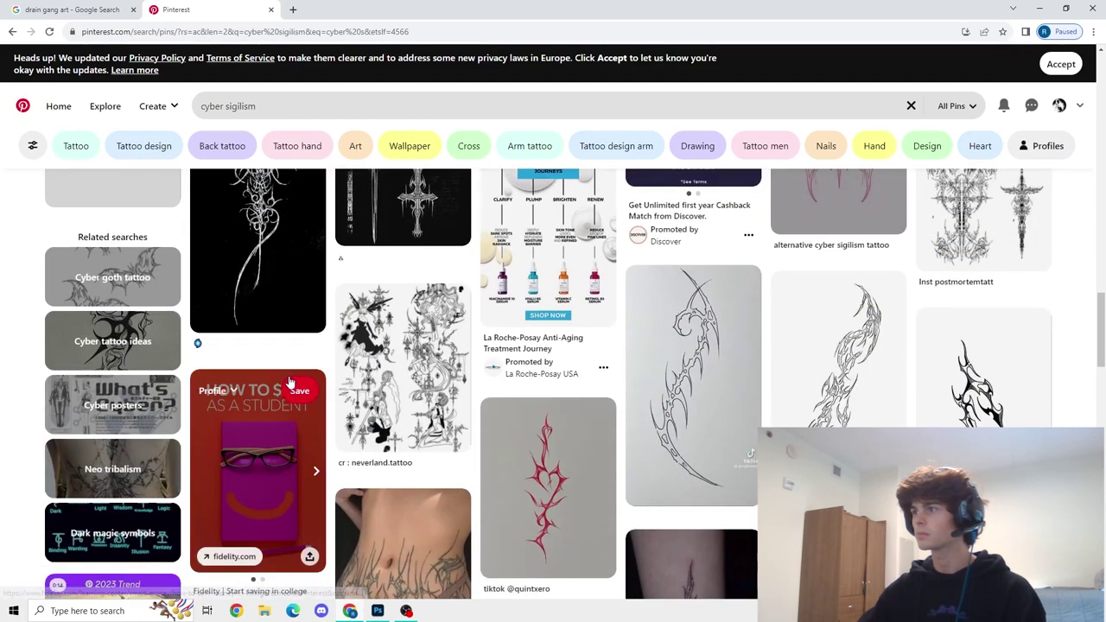
scroll(341, 386, "up", 8)
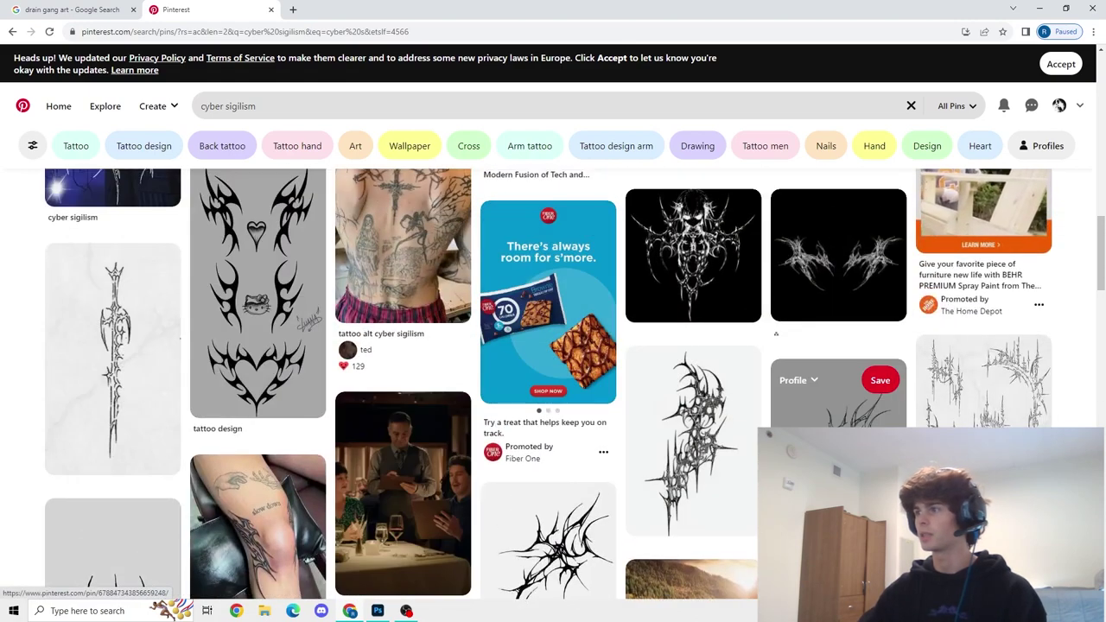
scroll(572, 395, "up", 10)
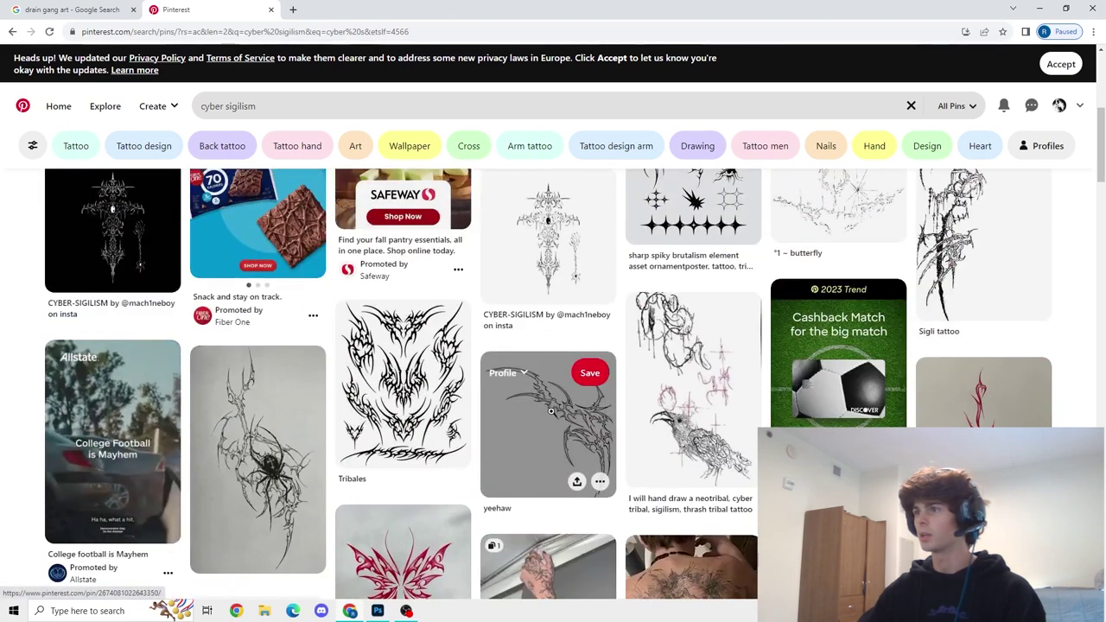
- Open the "yeehaw" pin with the curved, spiky tribal line drawing and copy its image
left_click(555, 418)
right_click(431, 313)
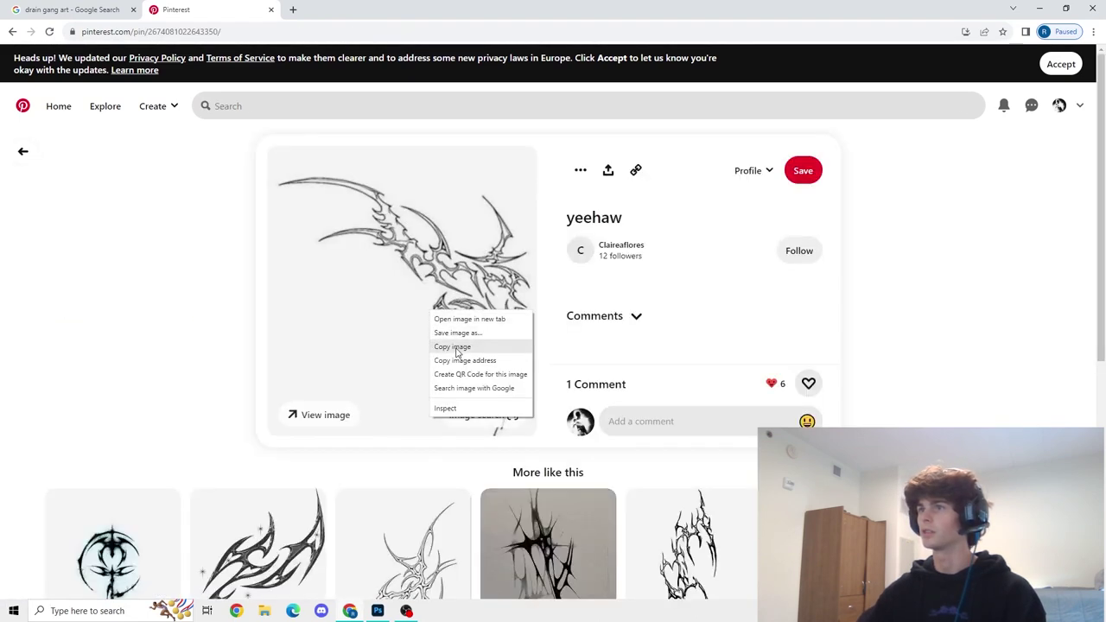
left_click(454, 348)
- Switch to Photoshop, paste the tribal drawing into the document and move it to the canvas's upper-left corner
left_click(377, 611)
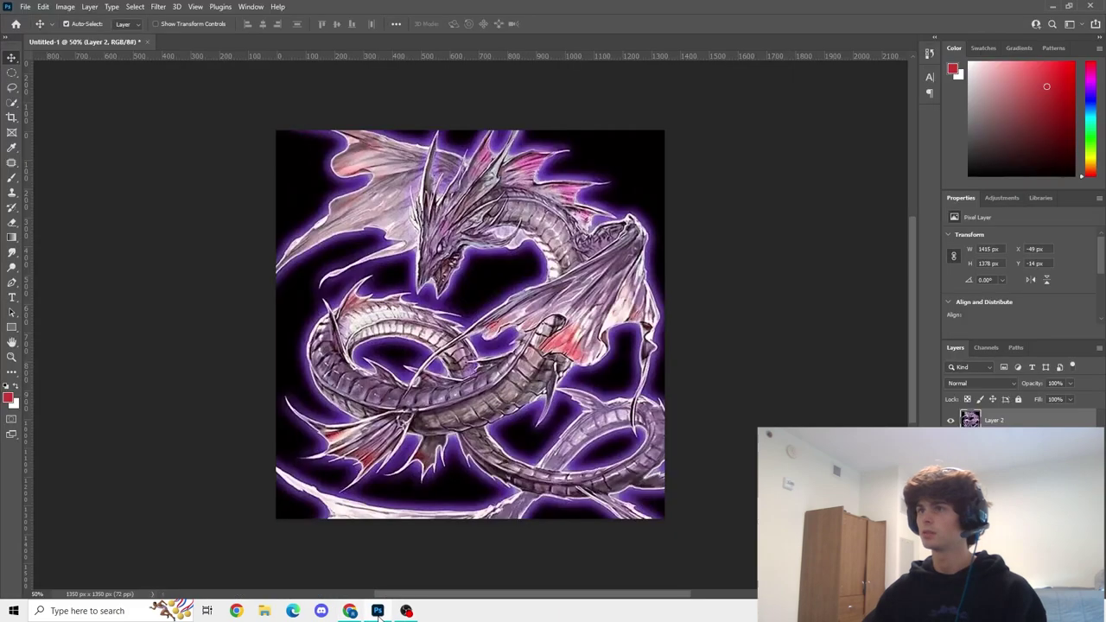
key("ctrl+v")
left_click_drag(453, 289, 320, 171)
- Scale the tribal drawing layer proportionally to about 1383 by 1491 px and position it so it covers the whole canvas
key("ctrl+t")
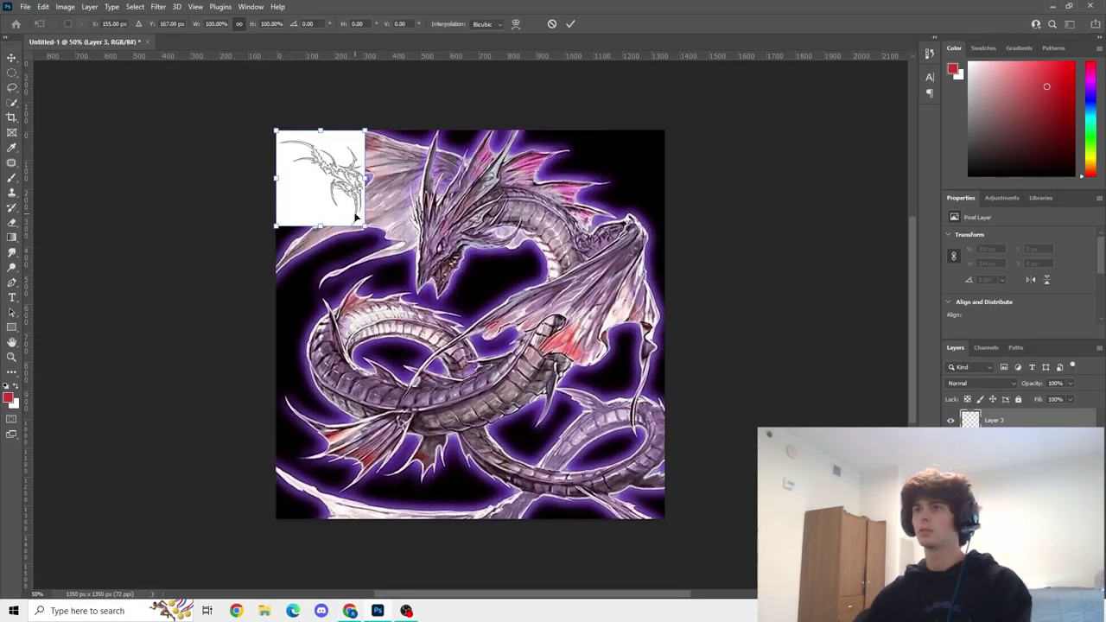
left_click_drag(371, 230, 671, 556)
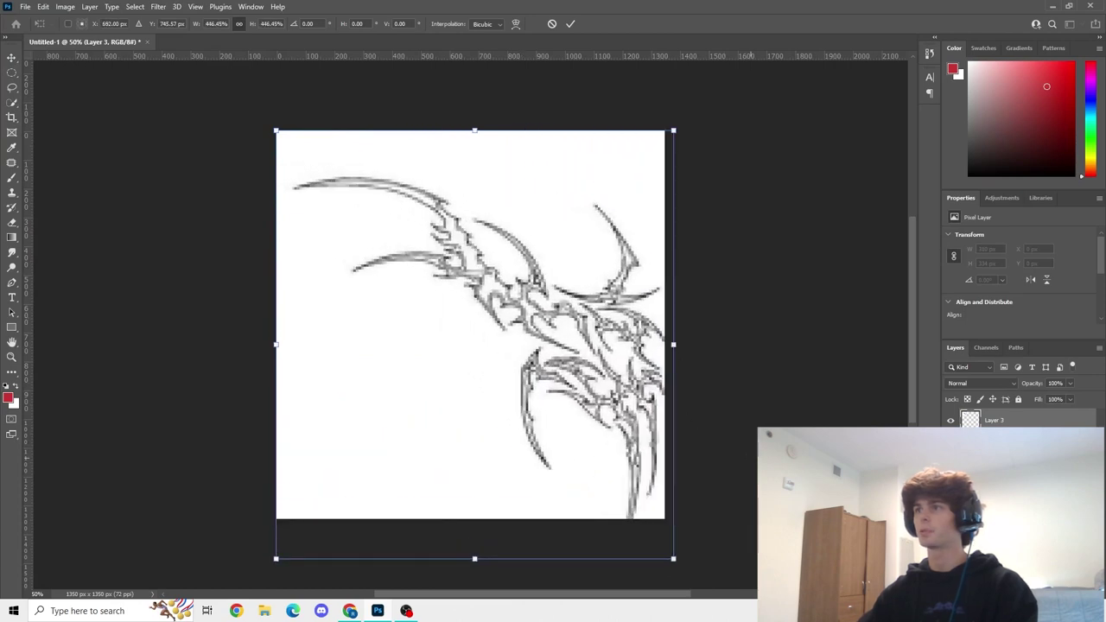
left_click_drag(576, 318, 564, 306)
left_click(570, 24)
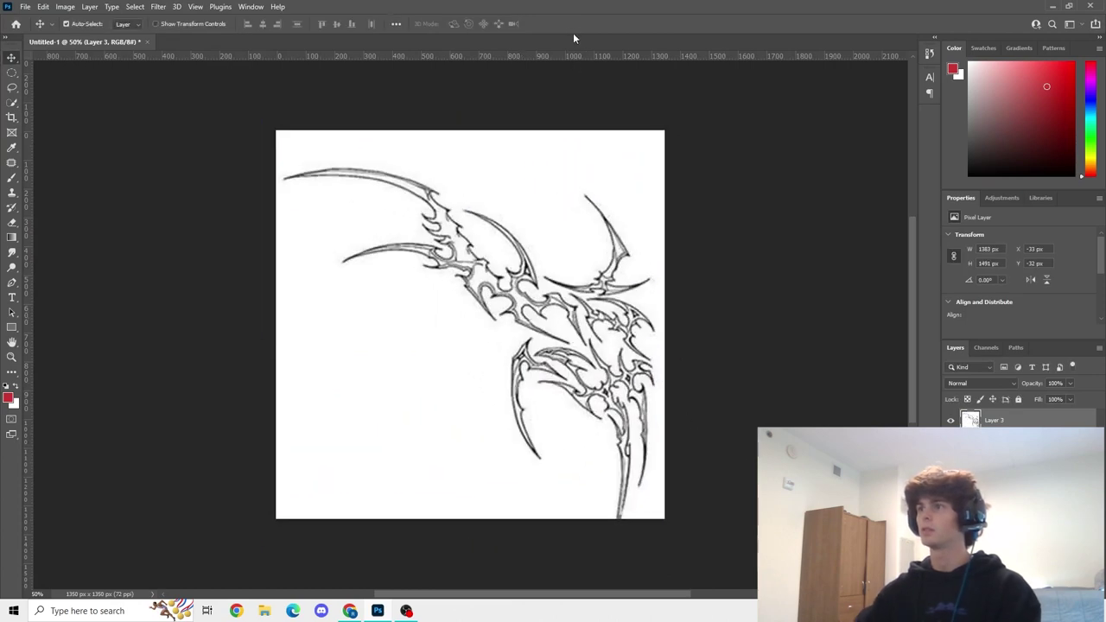
- Set the tribal drawing layer's blend mode to Linear Light and deselect the layer
left_click(985, 383)
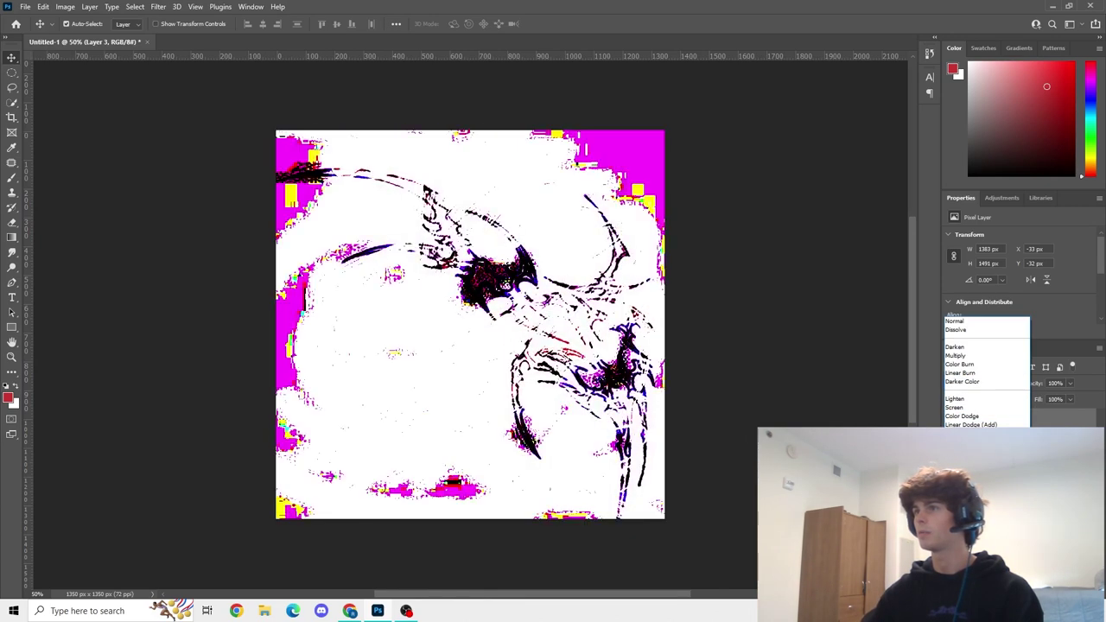
left_click(971, 485)
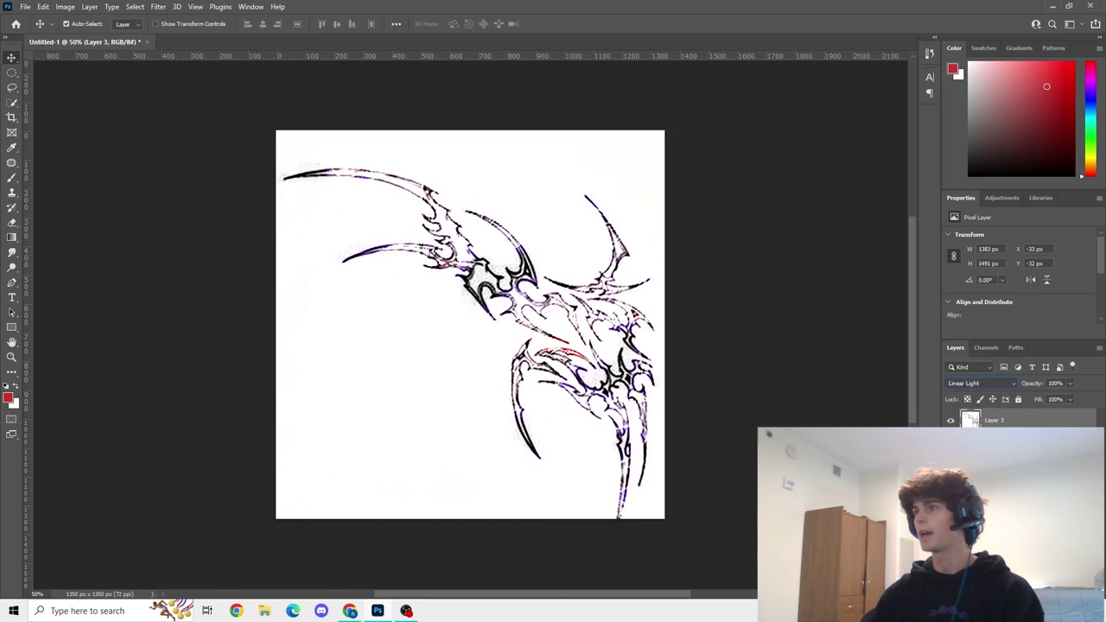
left_click(717, 426)
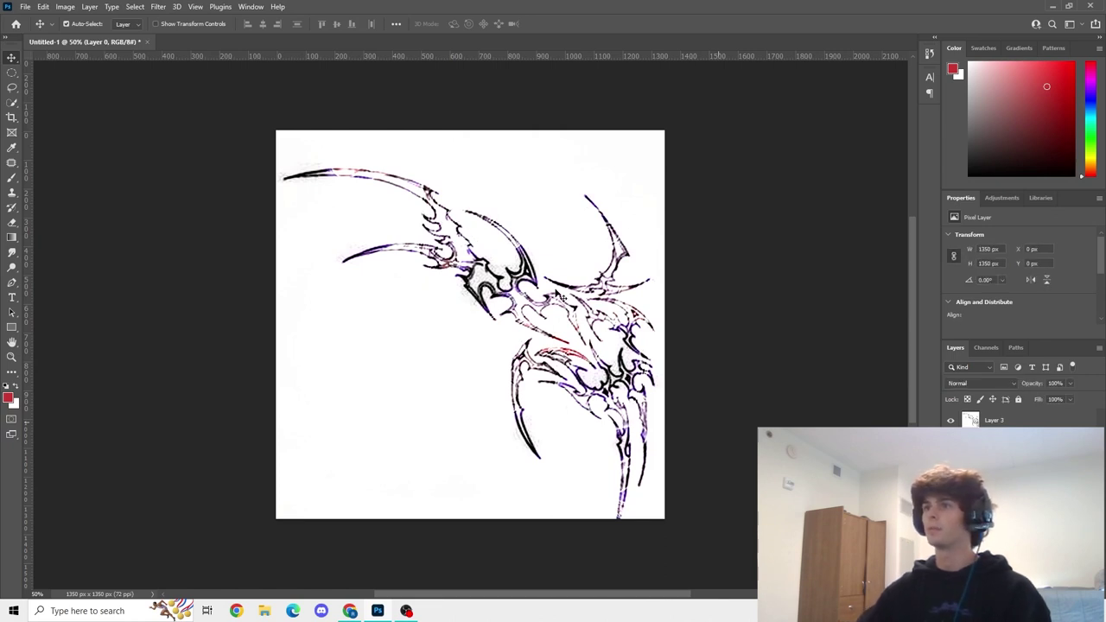
- Switch back to Pinterest in Chrome and open the brown horned skull pin from the tribal drawing's related pins
left_click(348, 610)
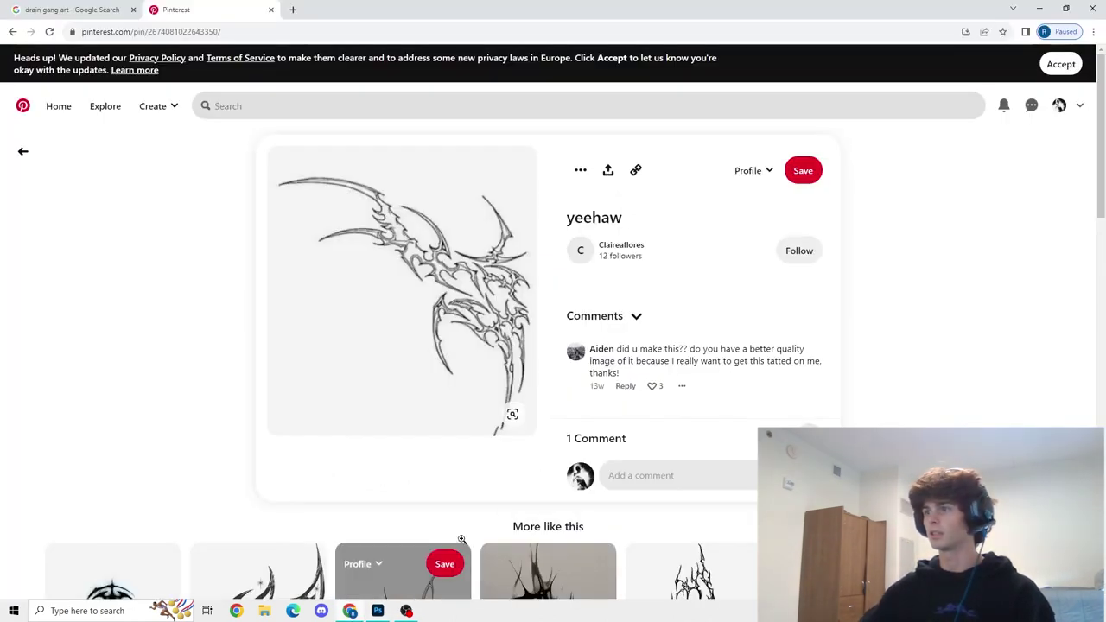
scroll(569, 353, "down", 10)
scroll(834, 335, "down", 1)
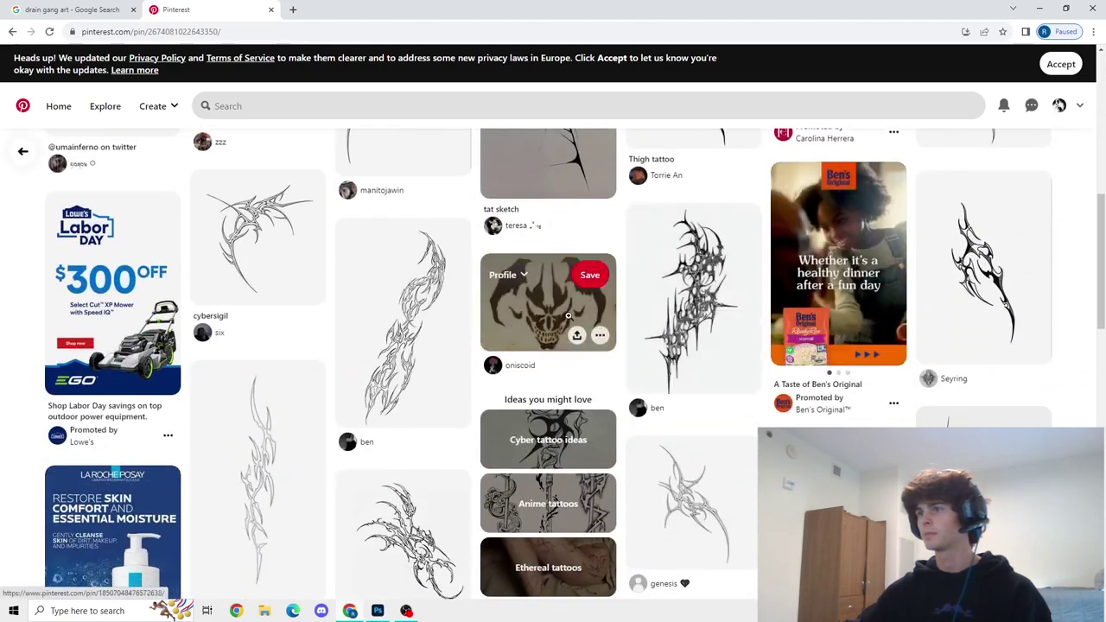
left_click(486, 316)
- Look through the horned skull's related pins and open the pin of the glowing blue hooded ghost
scroll(422, 271, "down", 1)
scroll(423, 270, "down", 2)
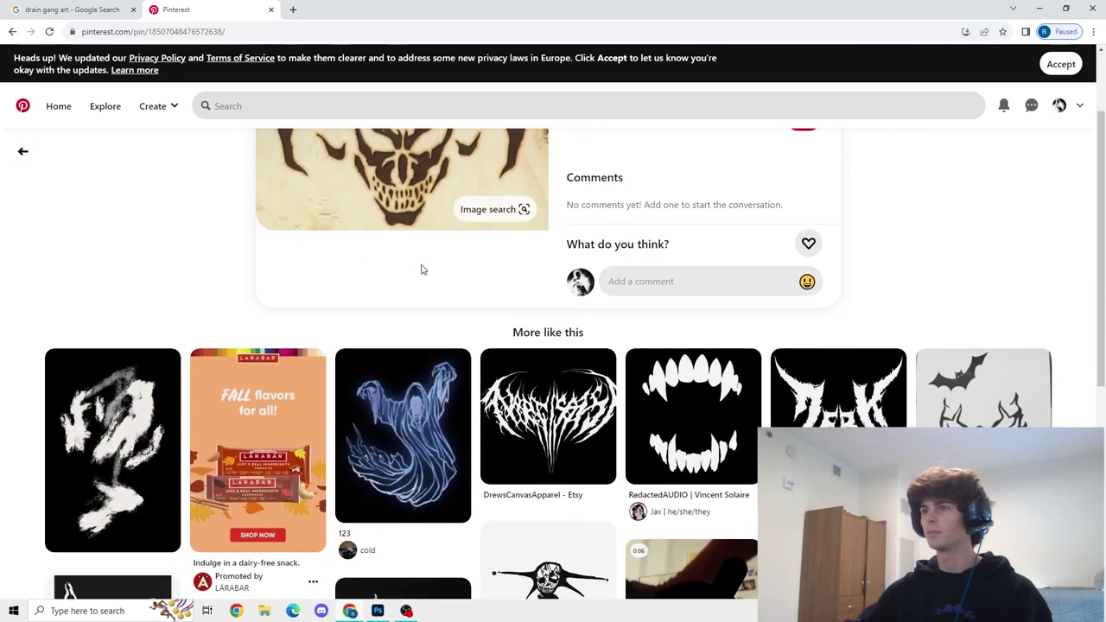
scroll(422, 319, "down", 1)
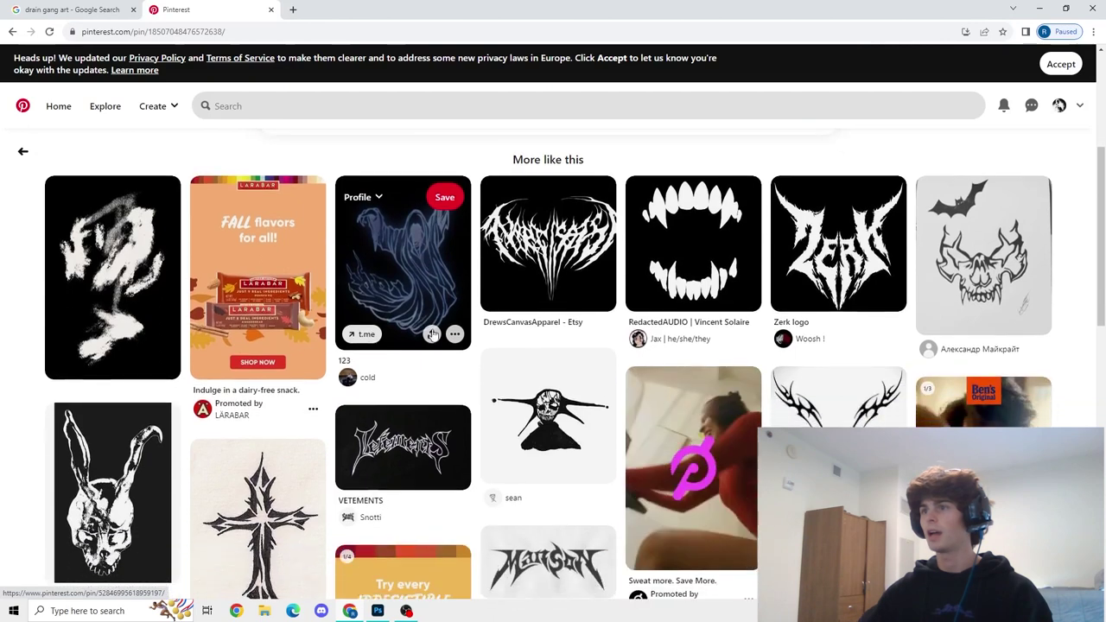
scroll(414, 337, "up", 1)
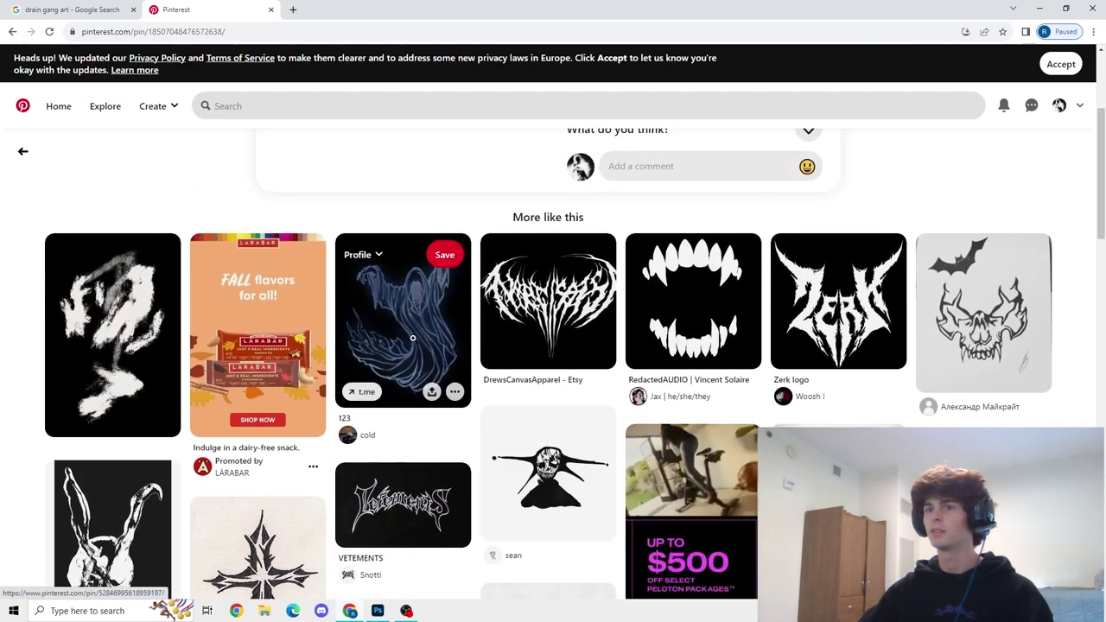
scroll(432, 342, "down", 1)
scroll(427, 340, "up", 1)
left_click(419, 336)
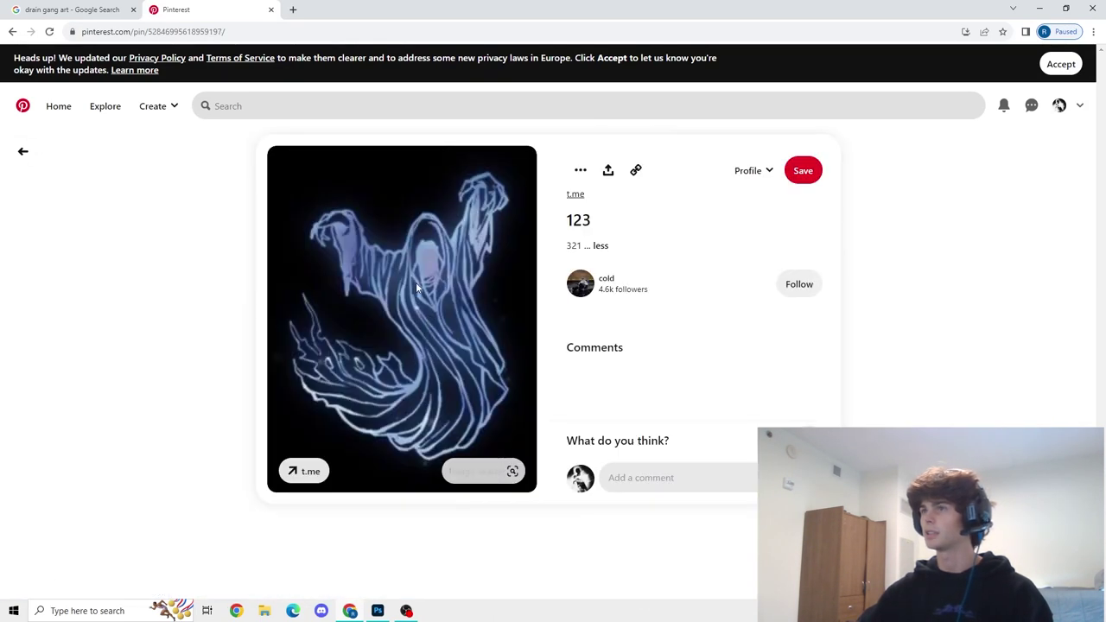
- Copy the glowing blue hooded ghost image from its Pinterest pin and paste it into the Photoshop document as a new layer
scroll(423, 311, "down", 3)
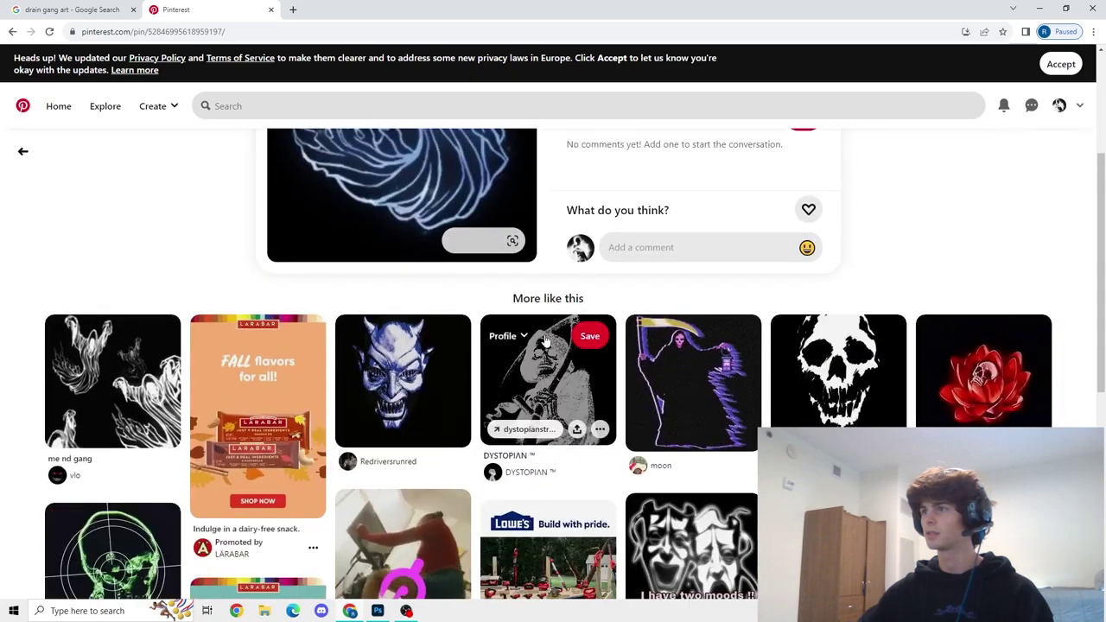
scroll(518, 333, "up", 3)
scroll(553, 335, "down", 5)
scroll(566, 335, "down", 4)
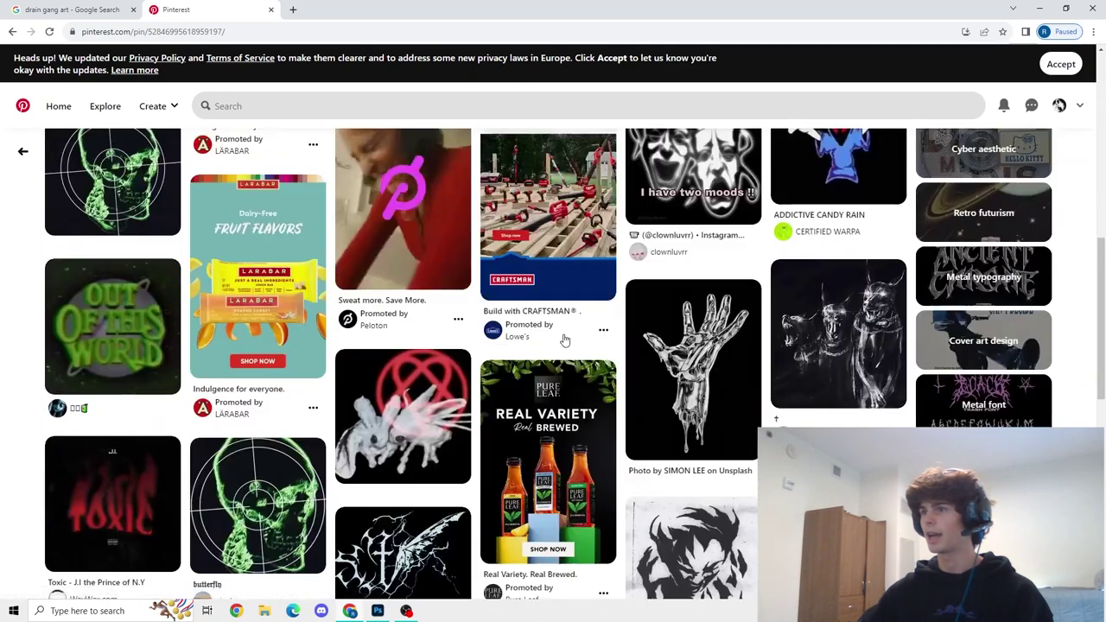
scroll(405, 299, "up", 8)
right_click(405, 299)
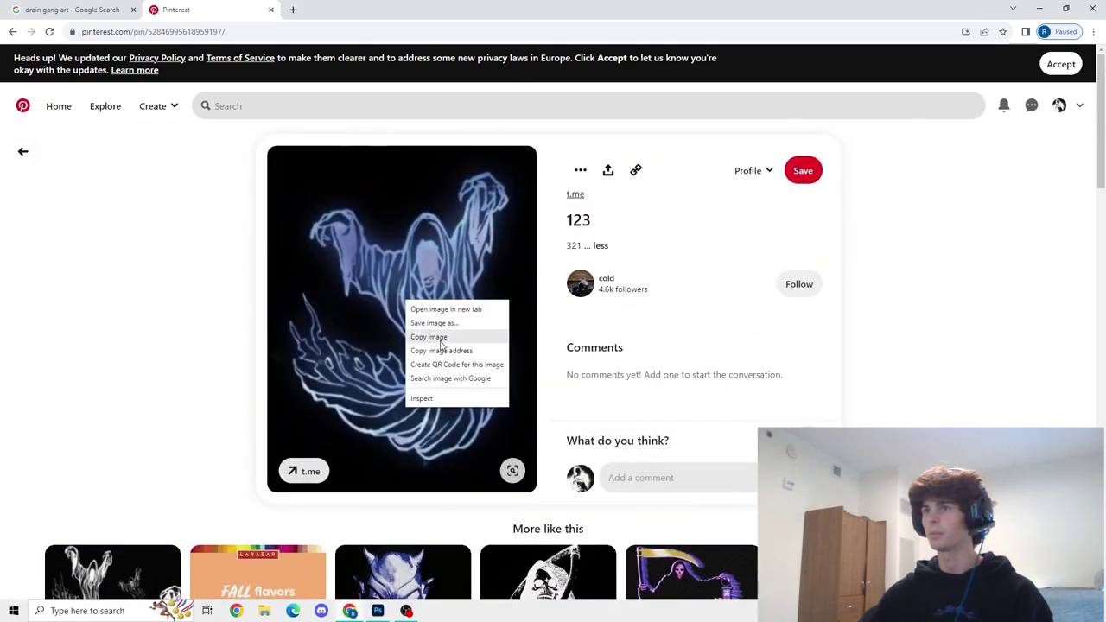
left_click(440, 345)
left_click(378, 610)
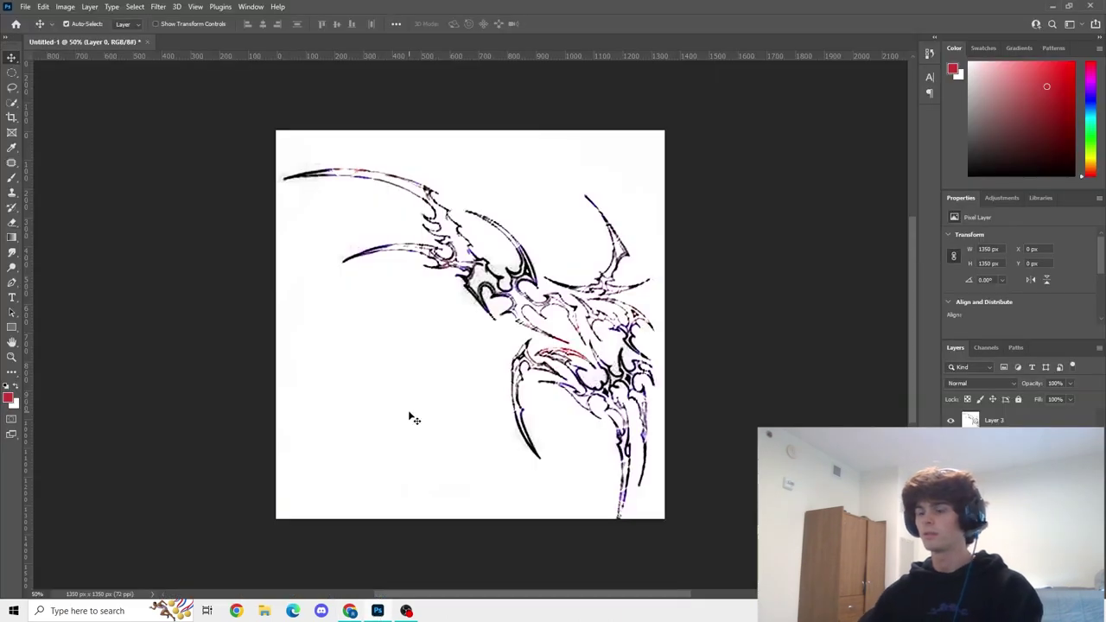
key("ctrl+v")
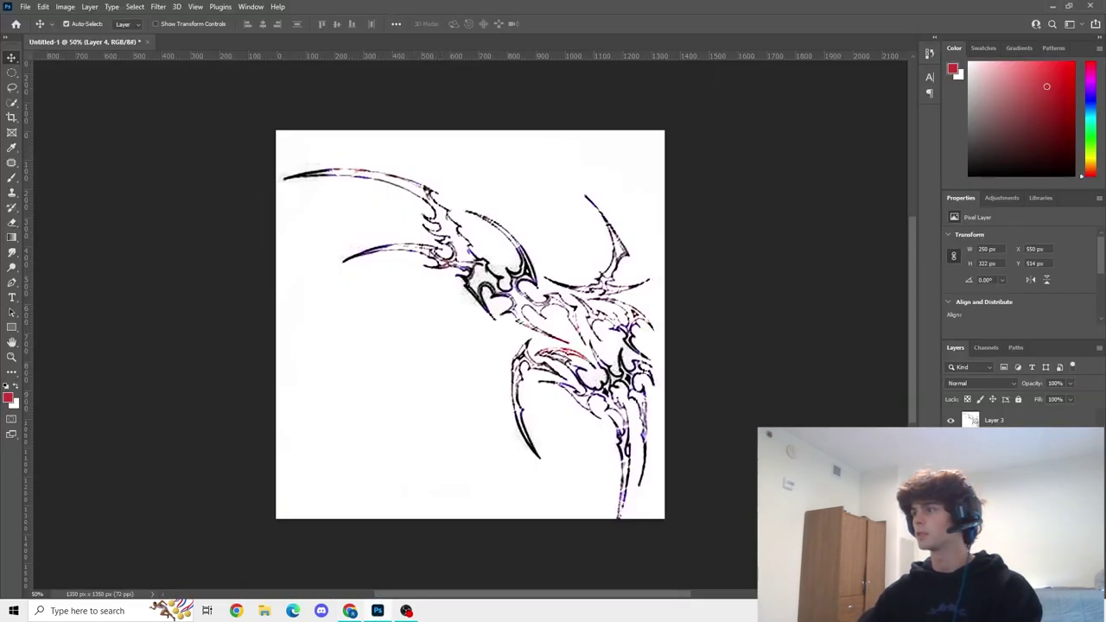
- Scale the ghost layer proportionally to about 716 by 922 px and place it in the lower-left area of the canvas
left_click_drag(472, 325, 364, 368)
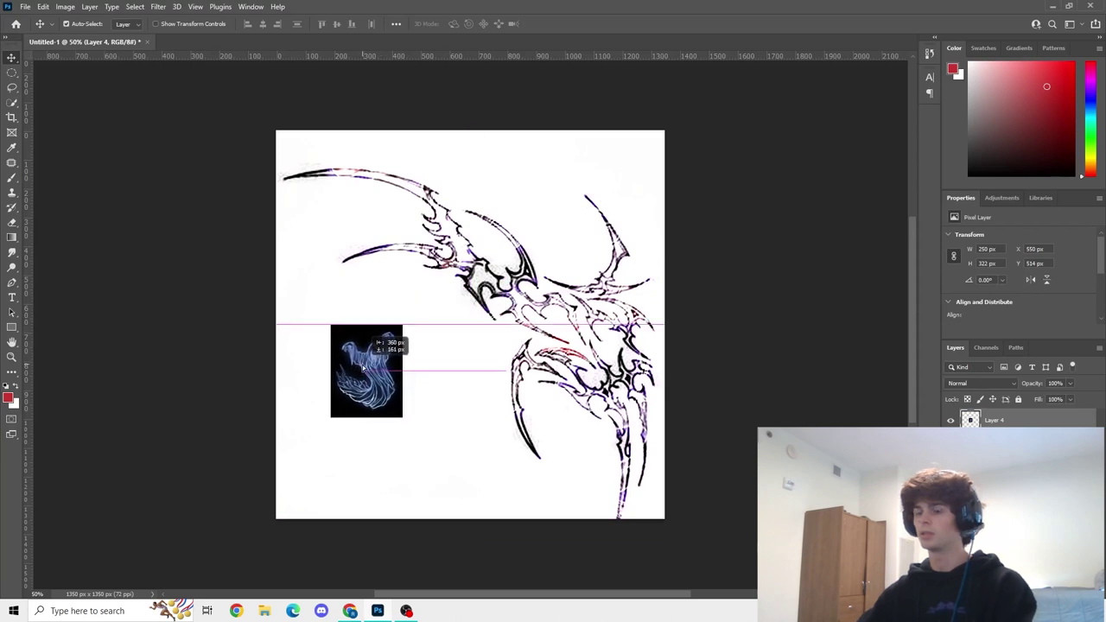
key("ctrl+t")
left_click_drag(402, 324, 533, 153)
left_click_drag(457, 255, 412, 348)
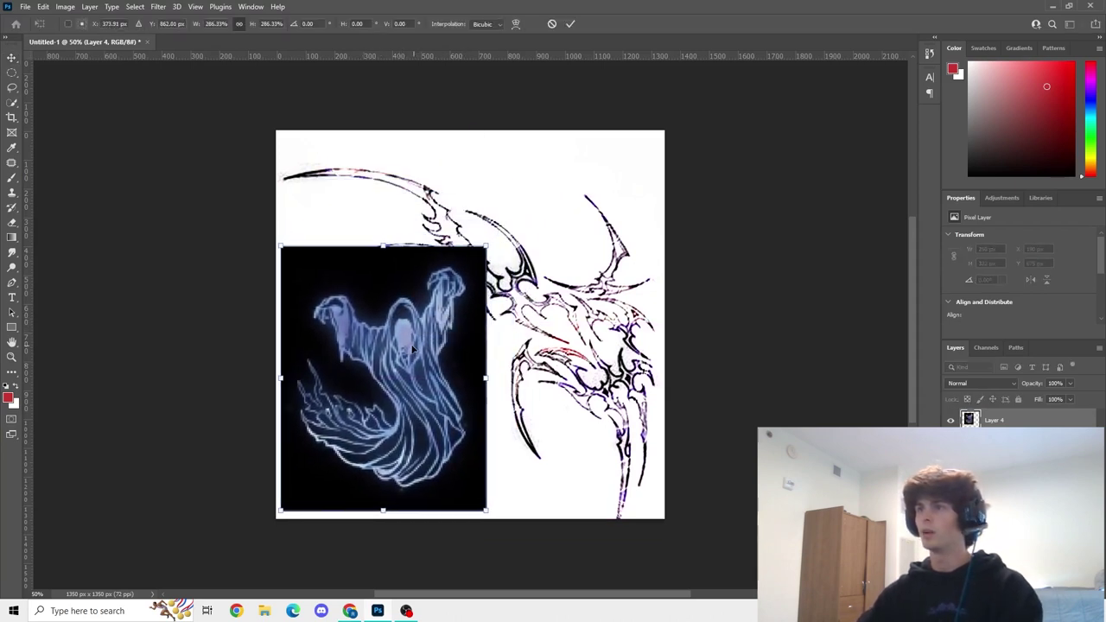
left_click(570, 24)
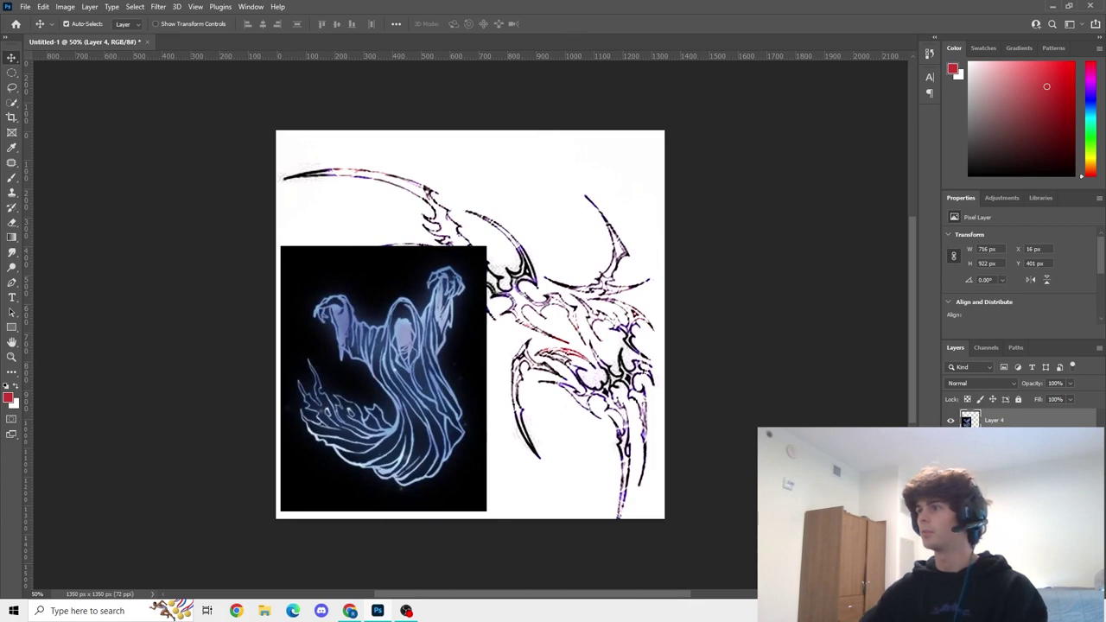
- Hide all layers below the ghost layer and move the ghost image to about the middle of the canvas
left_click(950, 441)
left_click(950, 461)
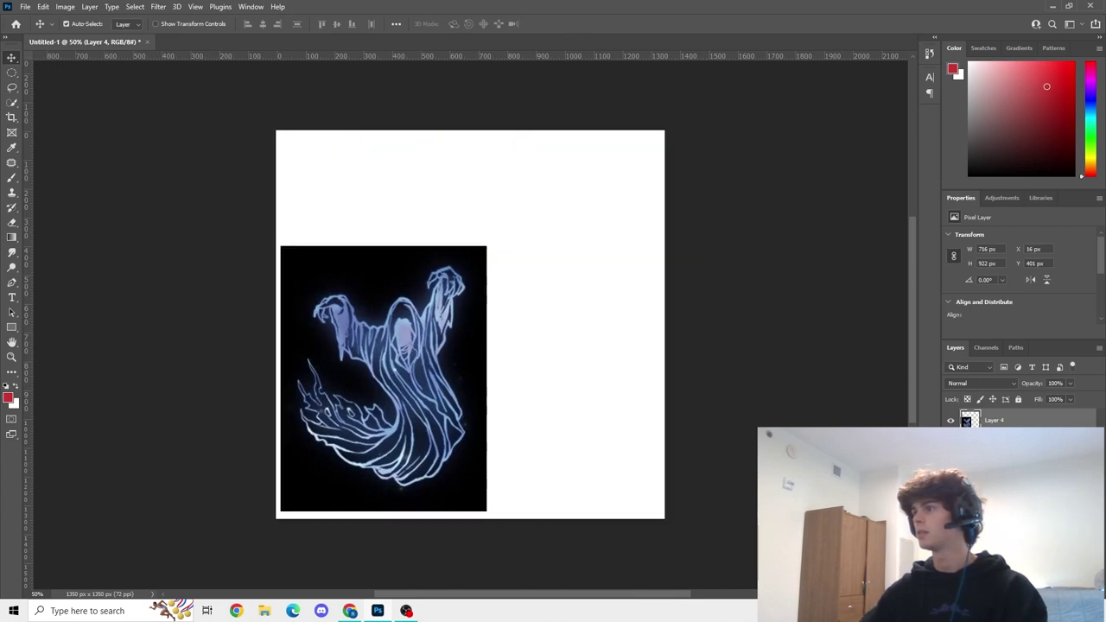
left_click(950, 482)
left_click_drag(432, 372, 526, 325)
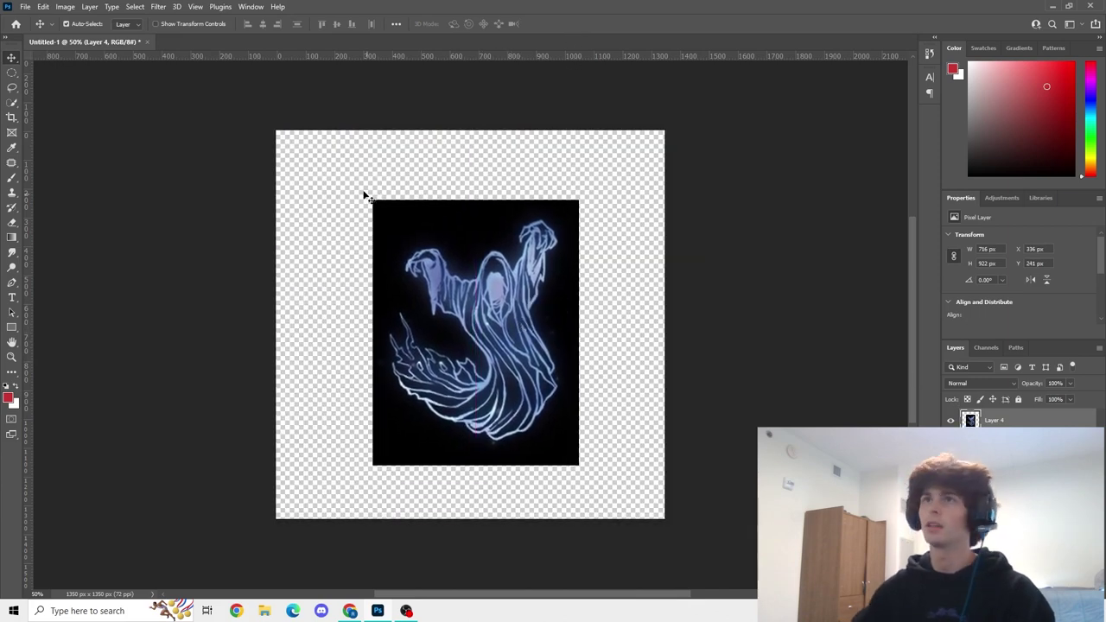
- Select the ghost image's black areas with Color Range using Shadows, fuzziness 60% and range 3
left_click(135, 7)
left_click(169, 120)
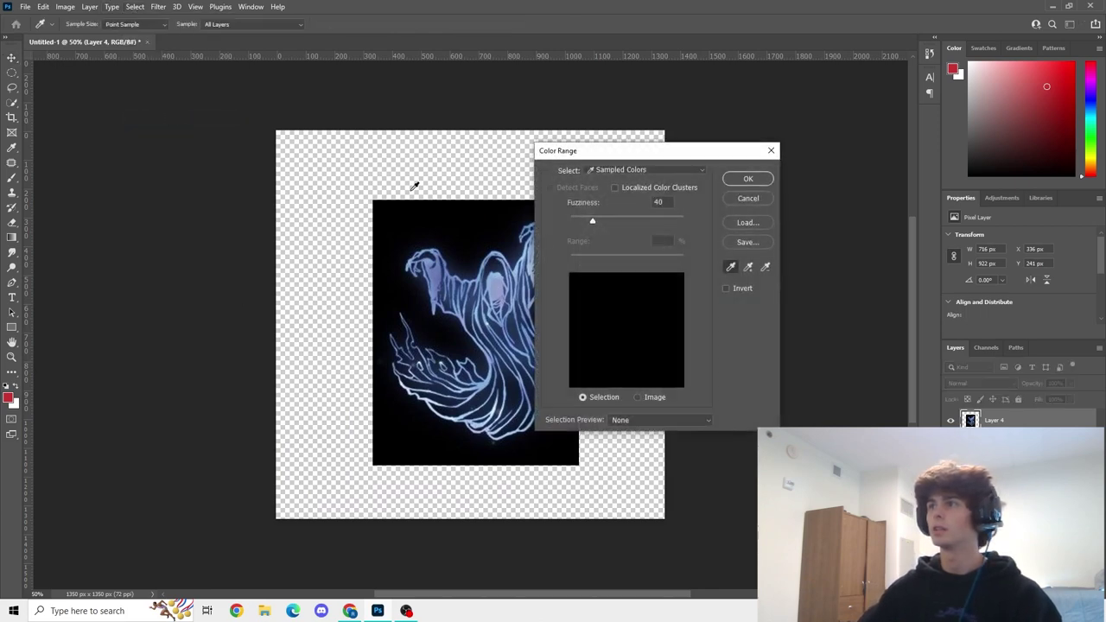
left_click(644, 170)
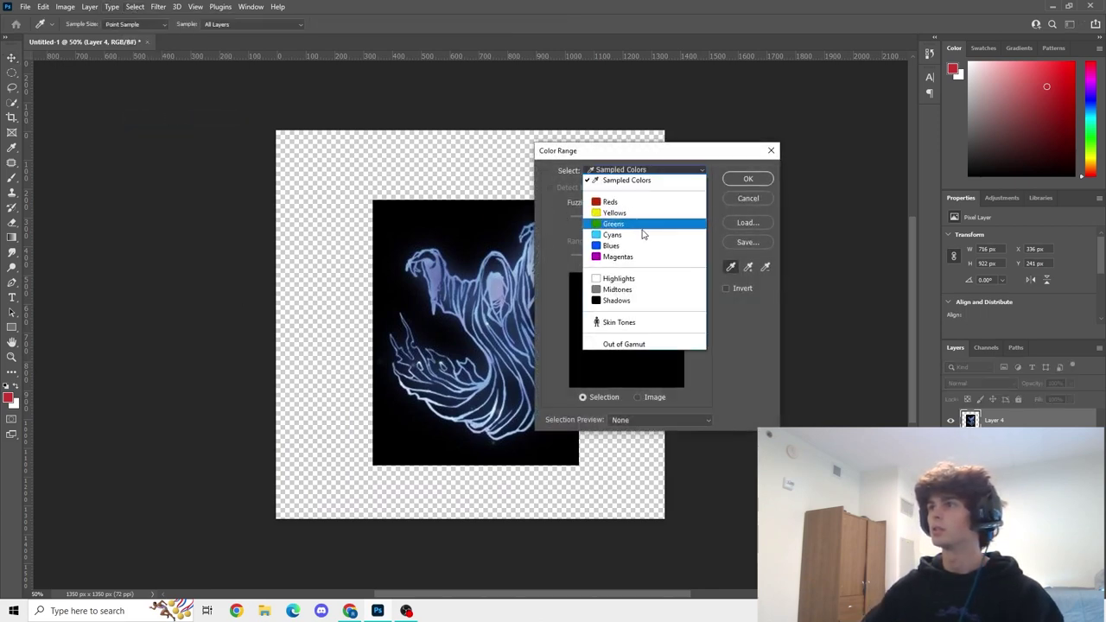
left_click(617, 301)
left_click_drag(618, 258, 584, 258)
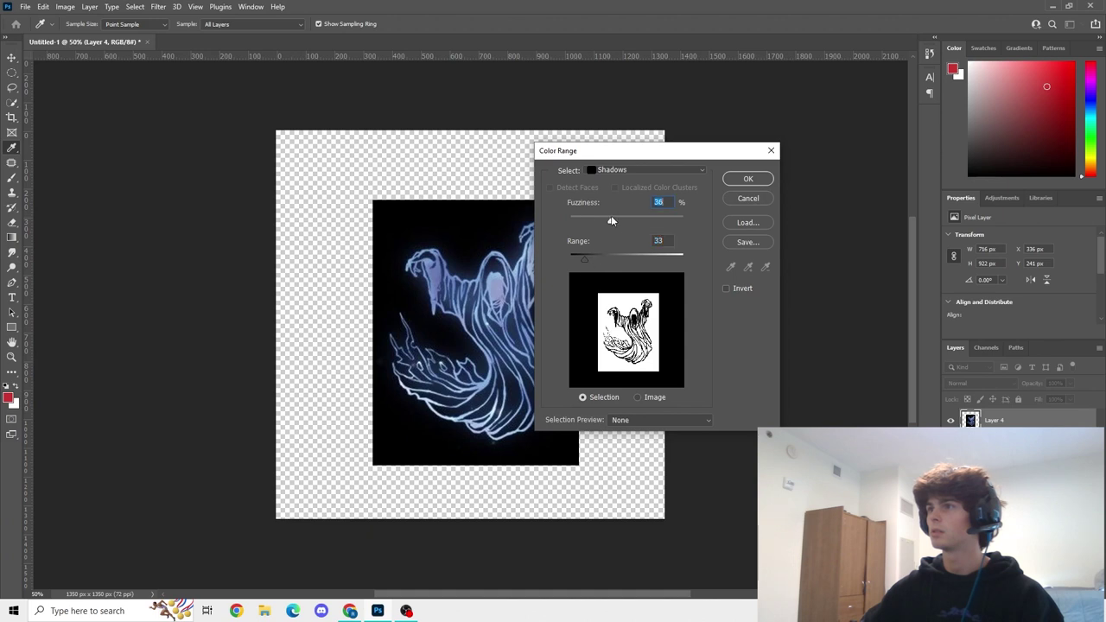
left_click_drag(634, 218, 611, 215)
left_click_drag(601, 256, 572, 257)
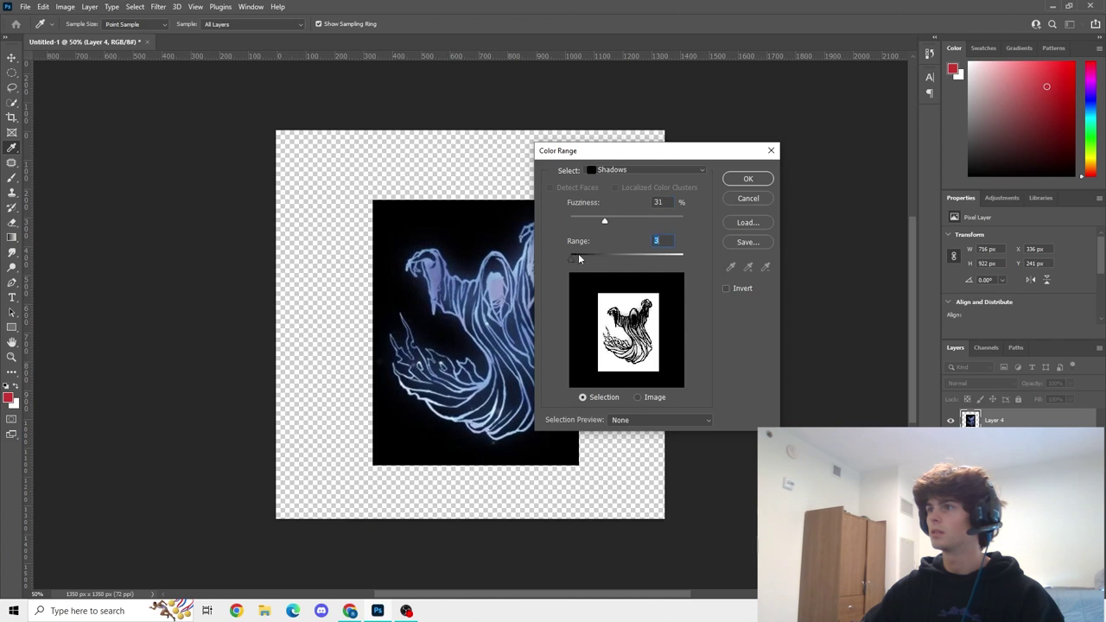
left_click(617, 216)
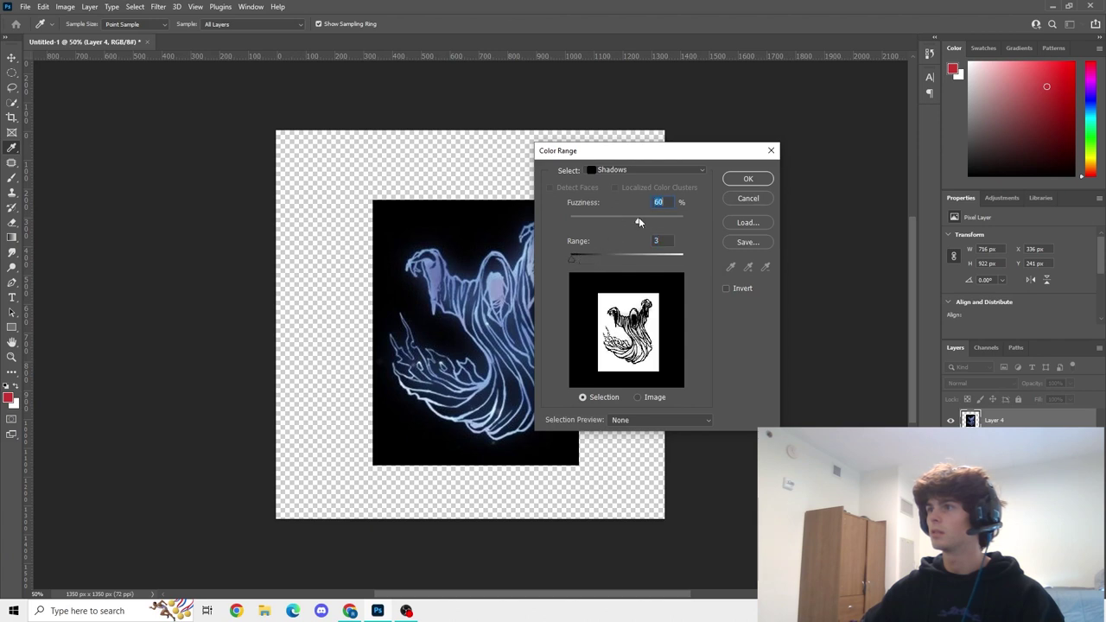
left_click(751, 179)
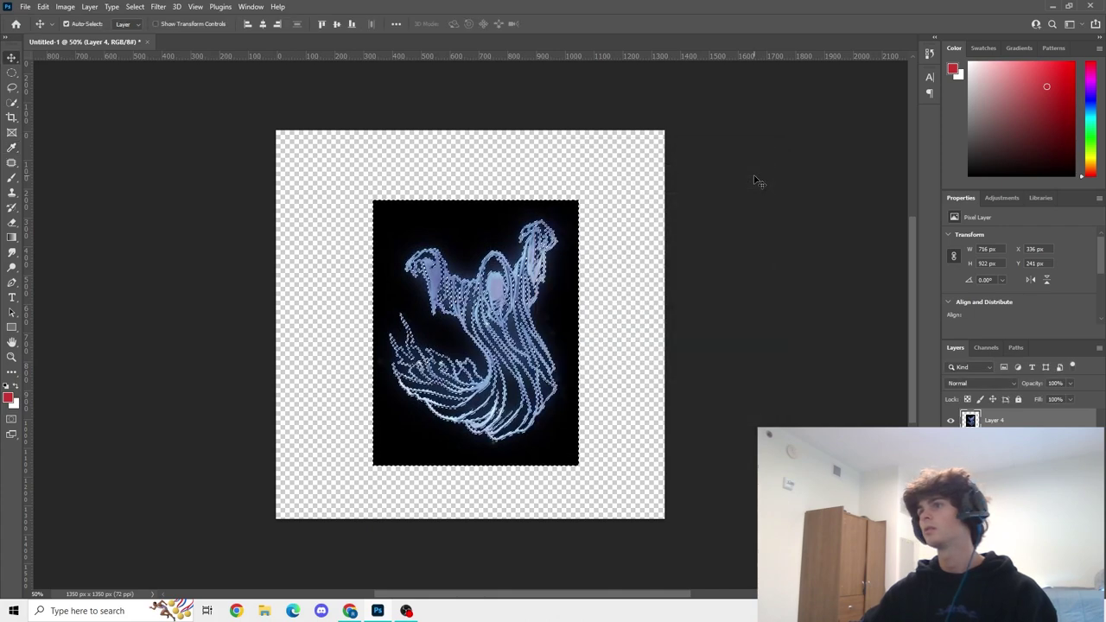
- Delete the selected black areas from the ghost layer and clear the selection
key("Delete")
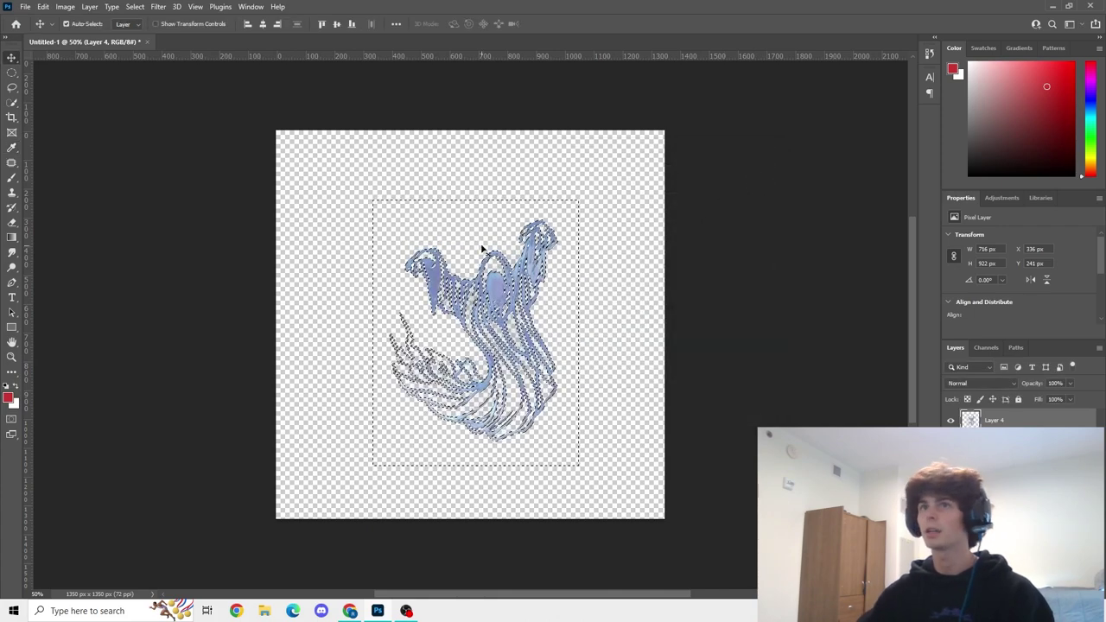
left_click(12, 103)
right_click(489, 290)
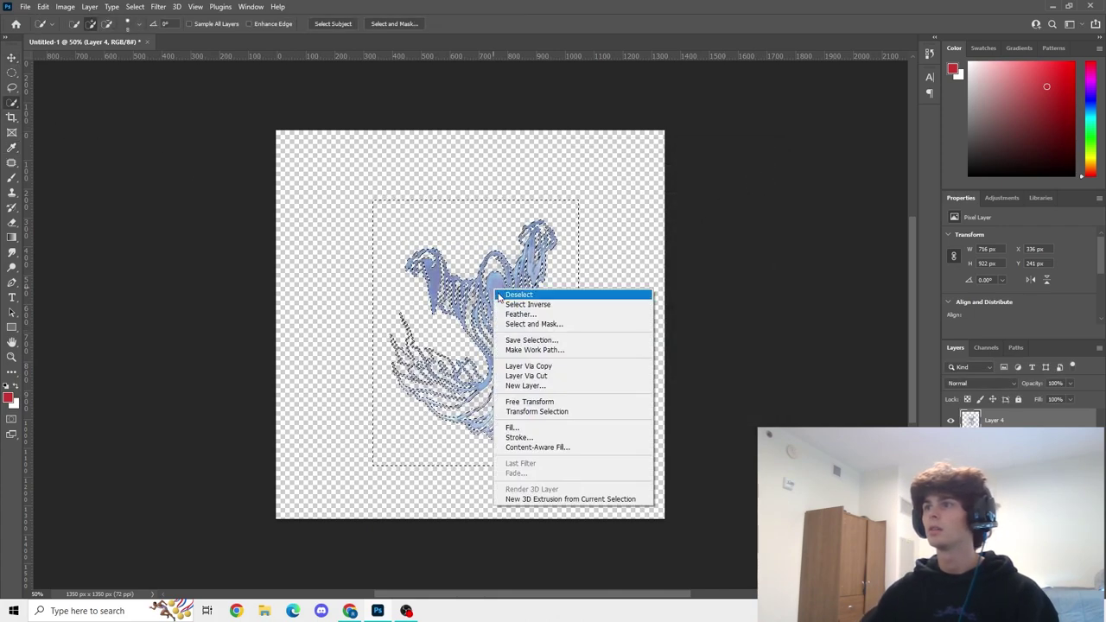
left_click(501, 295)
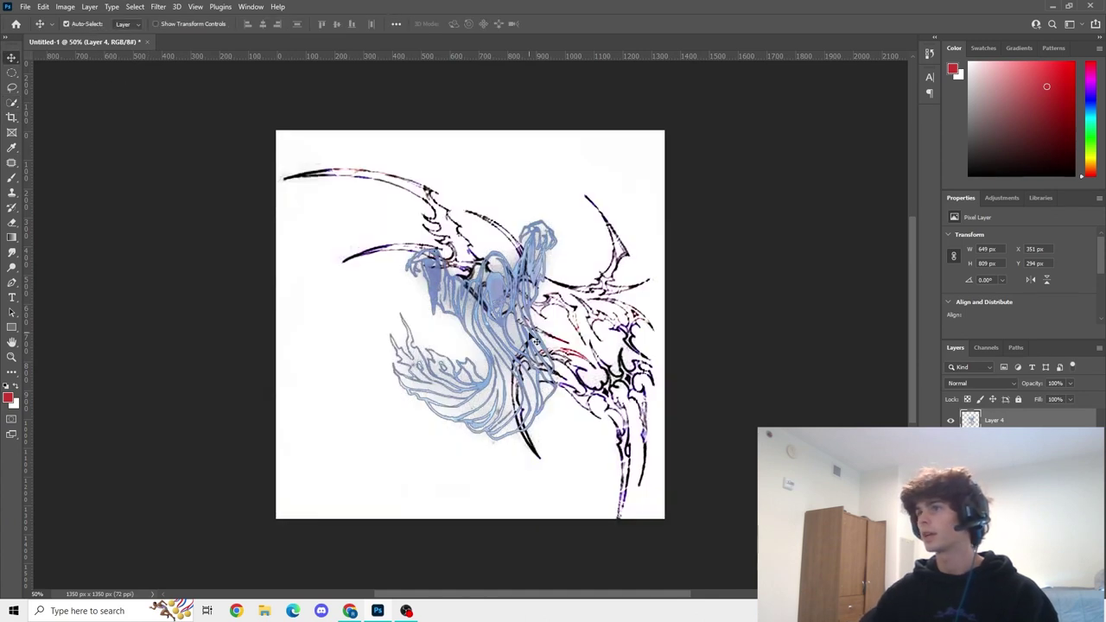
- Move the cut-out ghost to the canvas's lower-left corner and scale it proportionally to 108.53%
left_click_drag(501, 293, 390, 356)
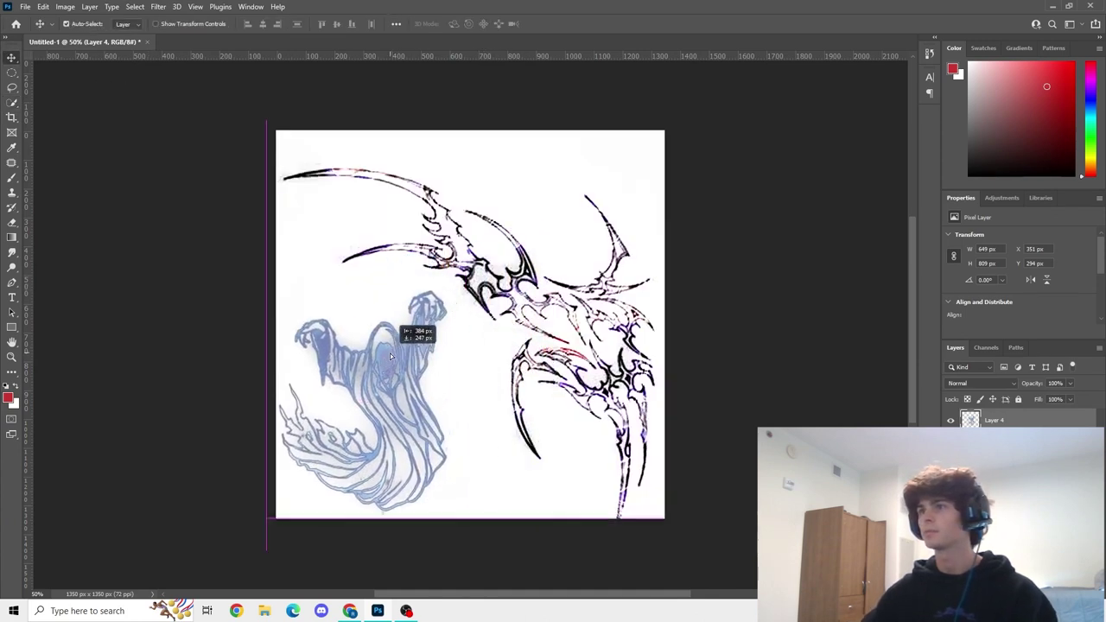
key("ctrl+t")
left_click_drag(452, 286, 471, 268)
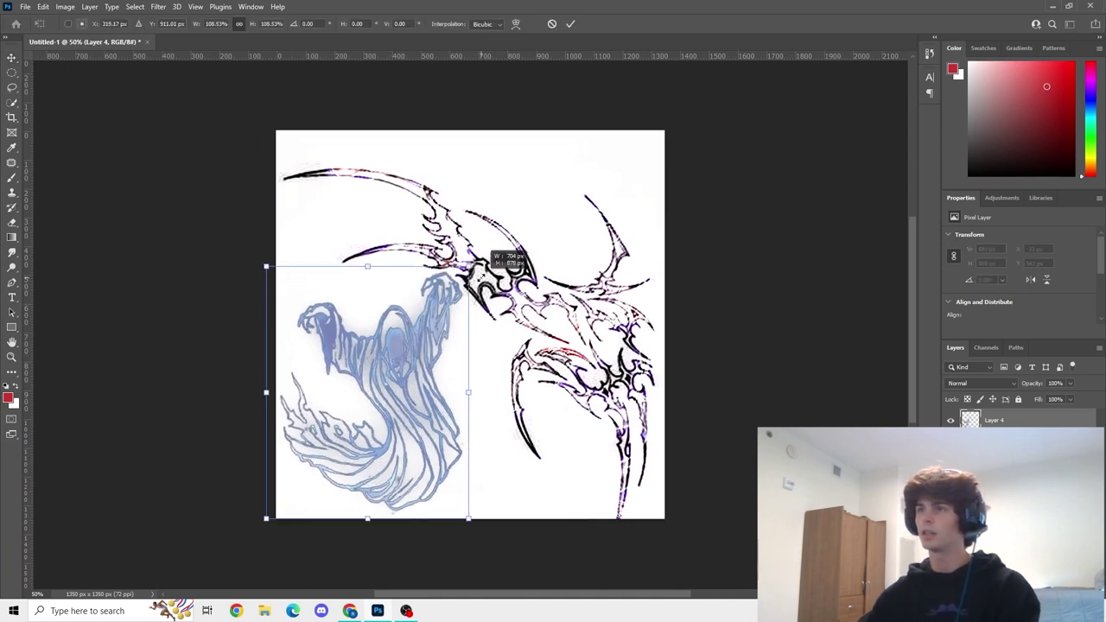
left_click_drag(428, 309, 433, 314)
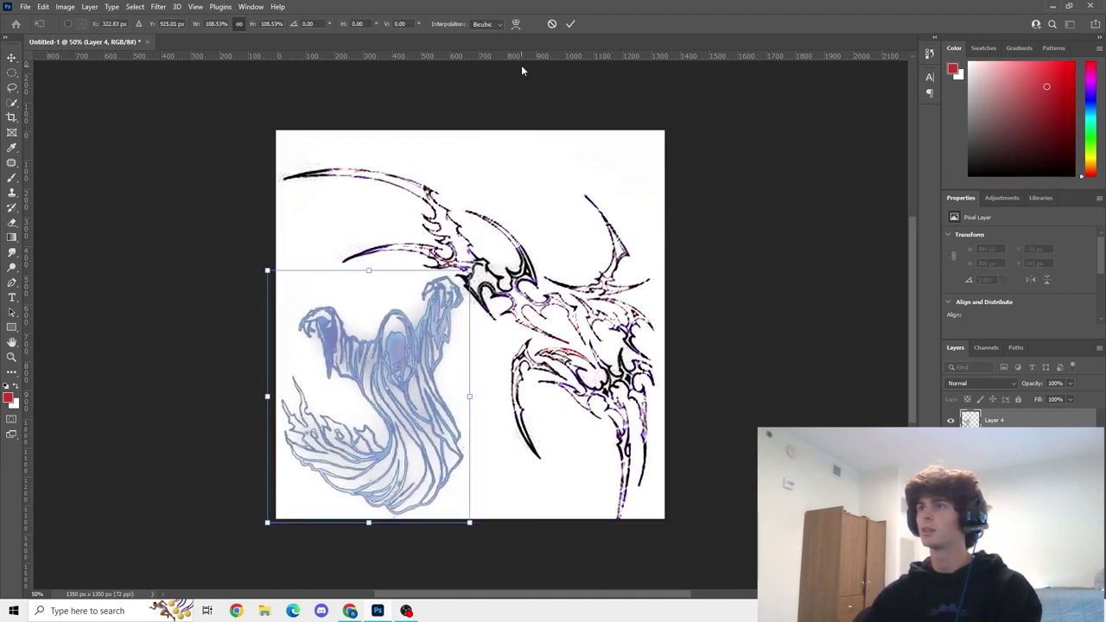
left_click(572, 25)
- Switch back to Pinterest in Chrome, look through the ghost's related pins and open the blue pin with cream gothic lettering
left_click(377, 614)
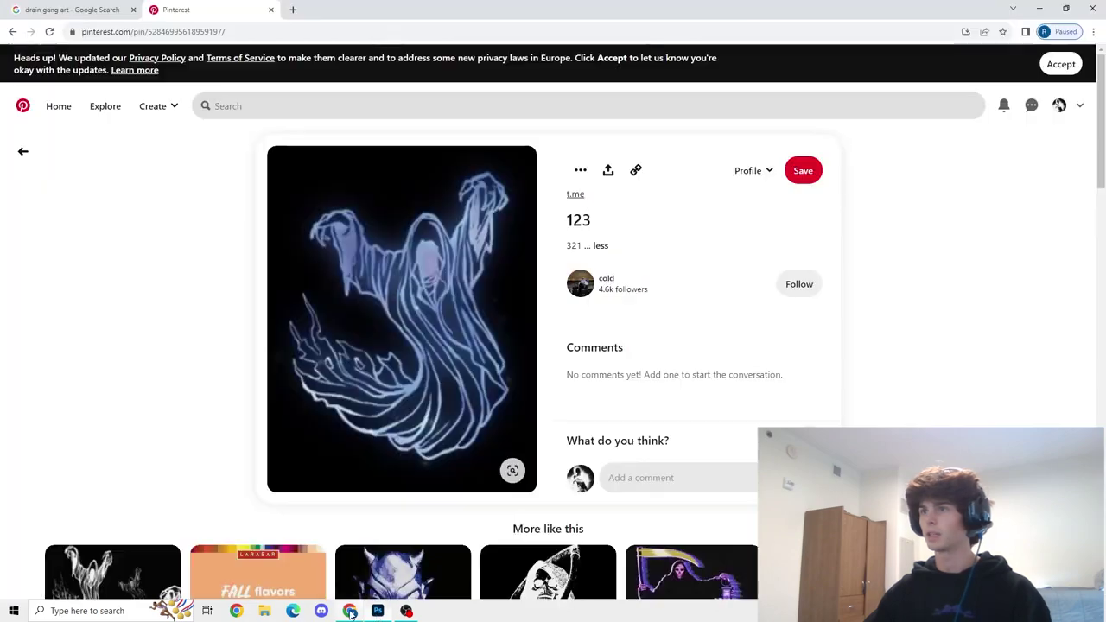
scroll(511, 374, "down", 5)
scroll(581, 400, "down", 5)
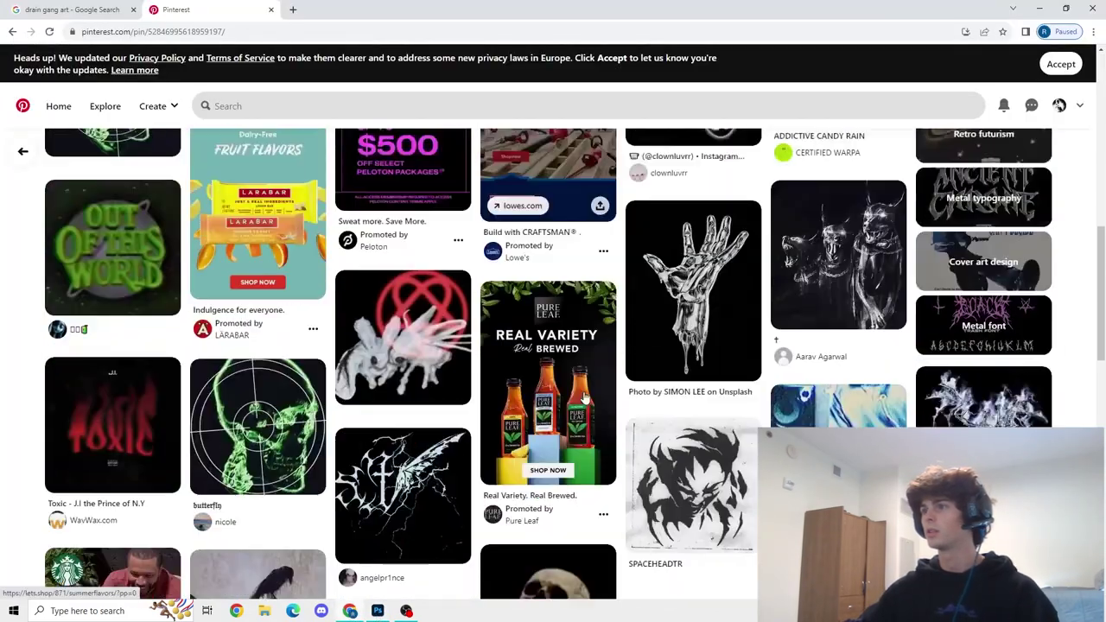
scroll(402, 361, "down", 2)
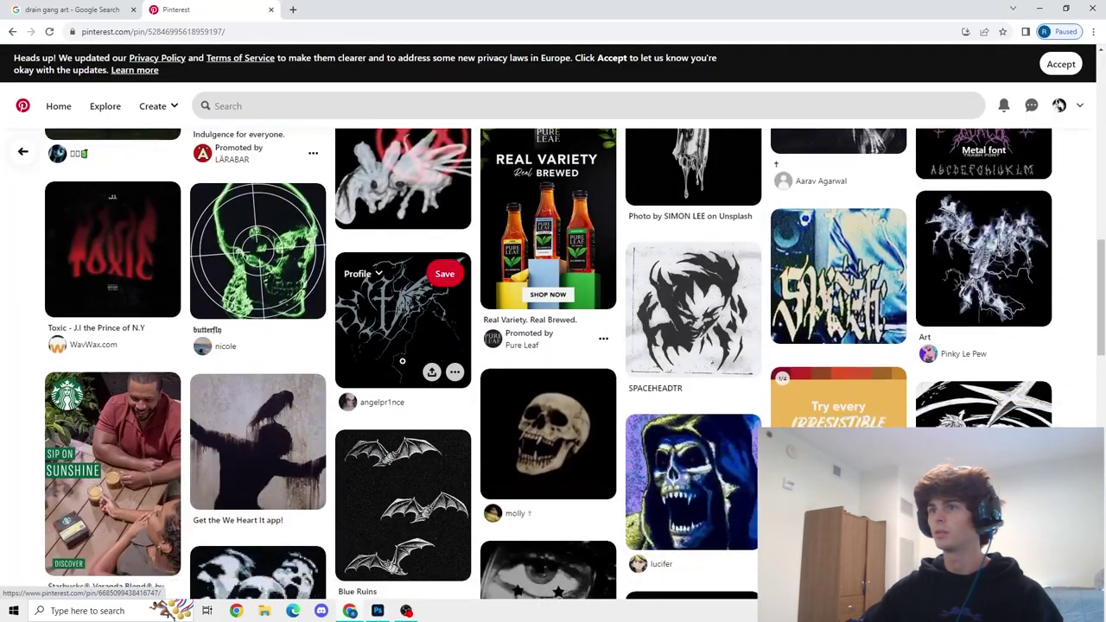
scroll(484, 388, "up", 2)
scroll(559, 391, "down", 1)
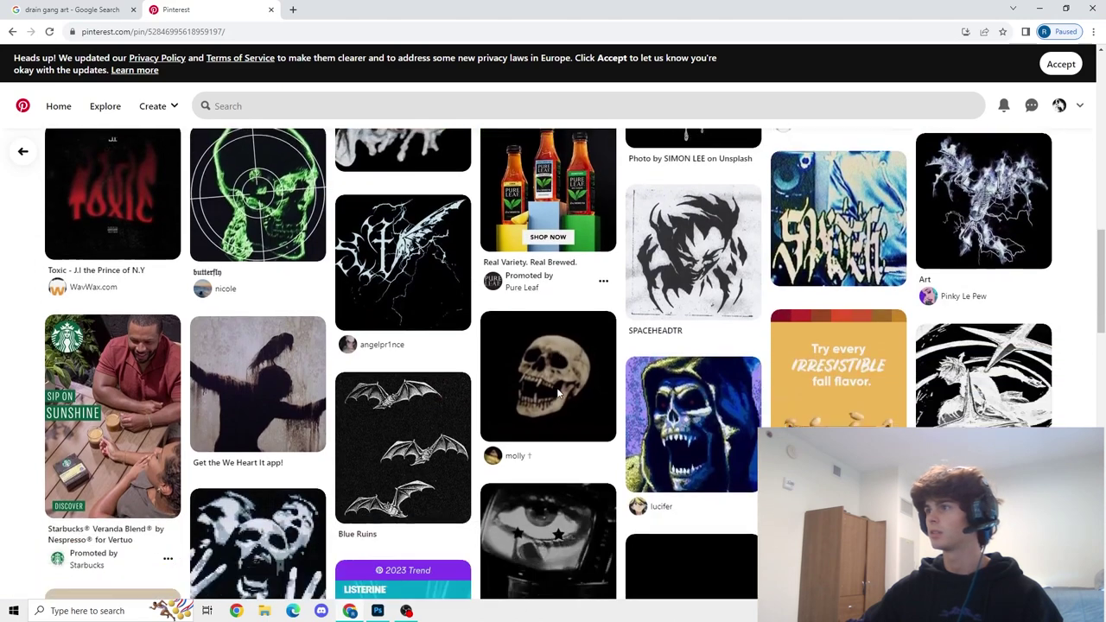
scroll(570, 391, "up", 1)
left_click(864, 315)
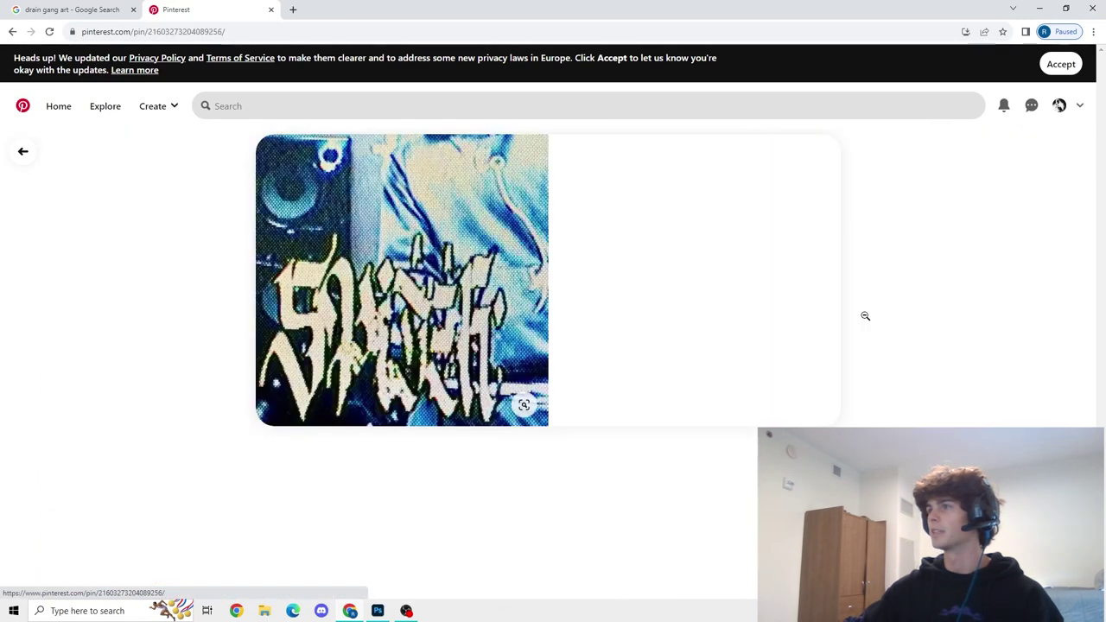
- Open the blue pin with the white scythe figure from the lettering's related pins, check its related pins and return
scroll(424, 283, "down", 2)
scroll(423, 284, "down", 1)
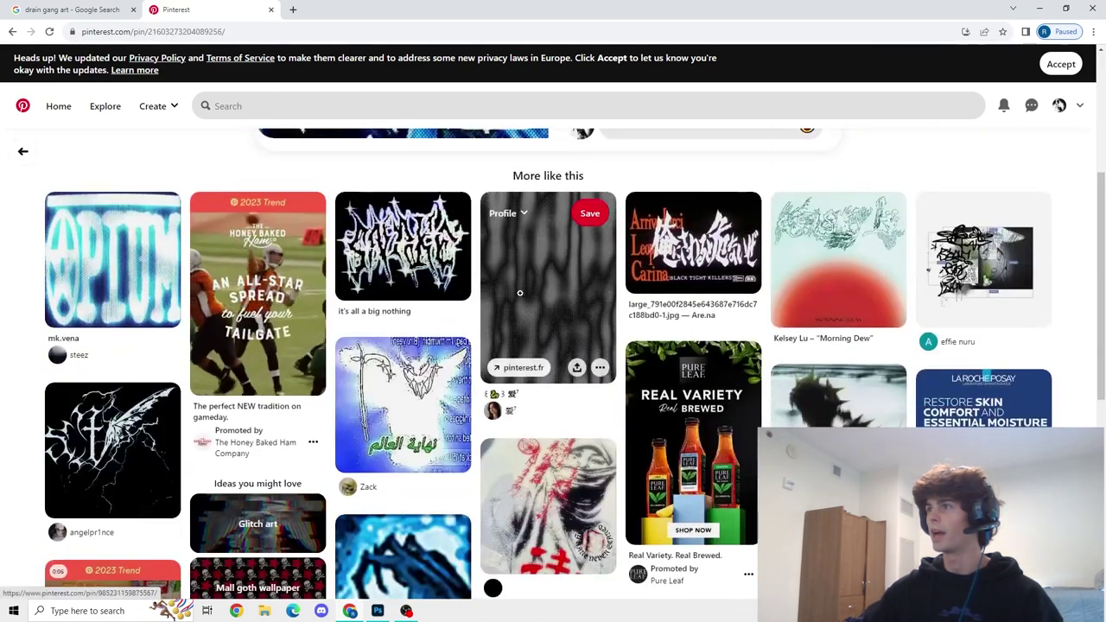
scroll(613, 233, "down", 1)
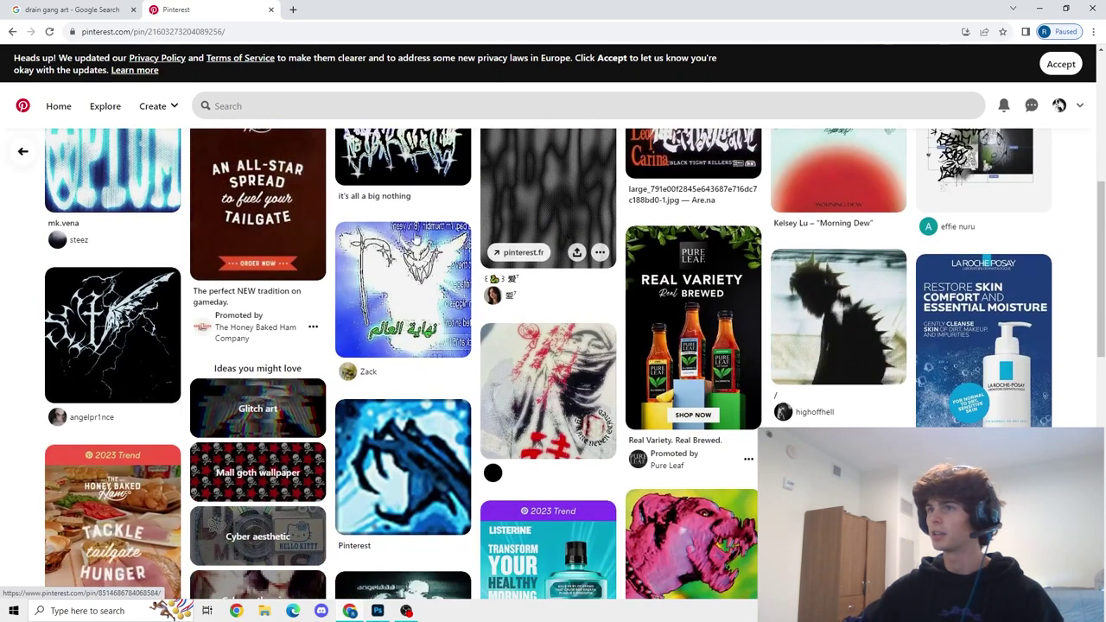
left_click(397, 285)
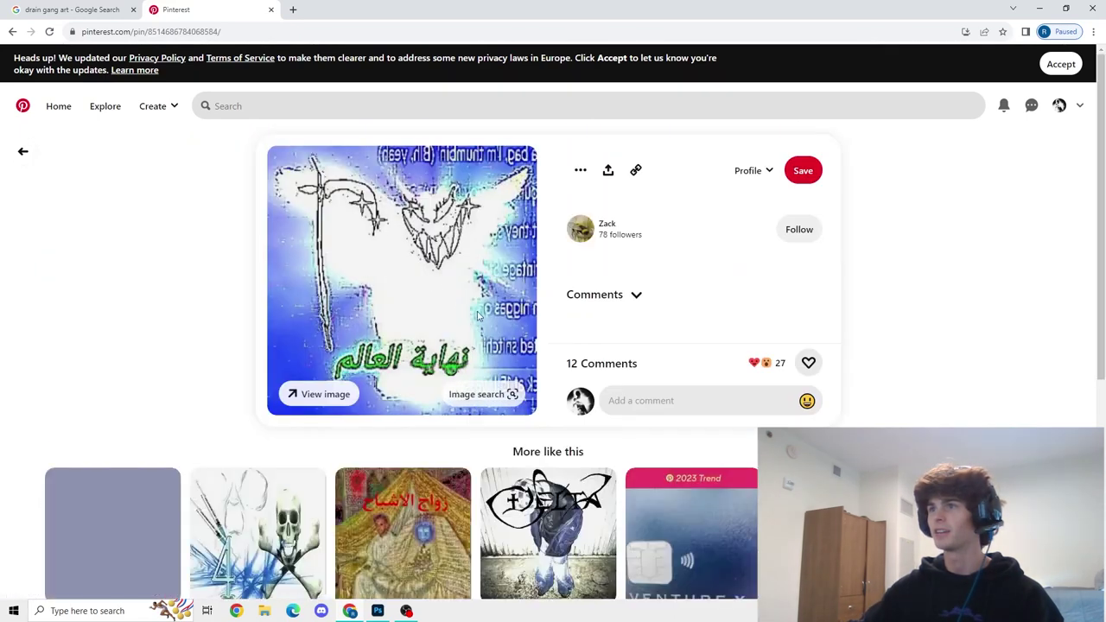
scroll(492, 354, "down", 3)
scroll(469, 356, "down", 4)
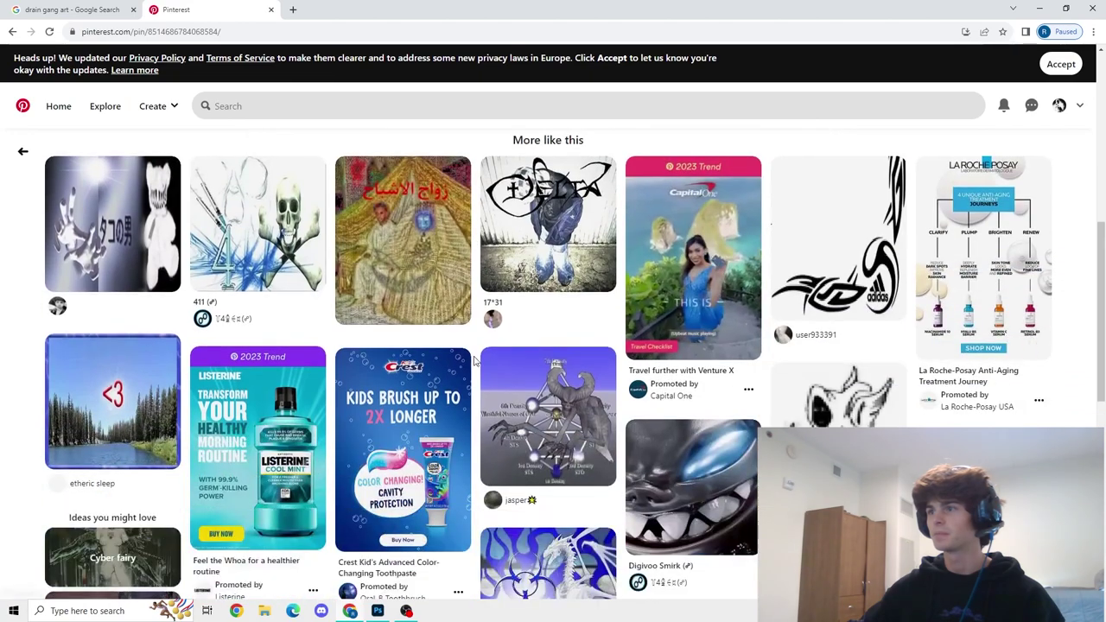
scroll(109, 115, "up", 4)
left_click(22, 151)
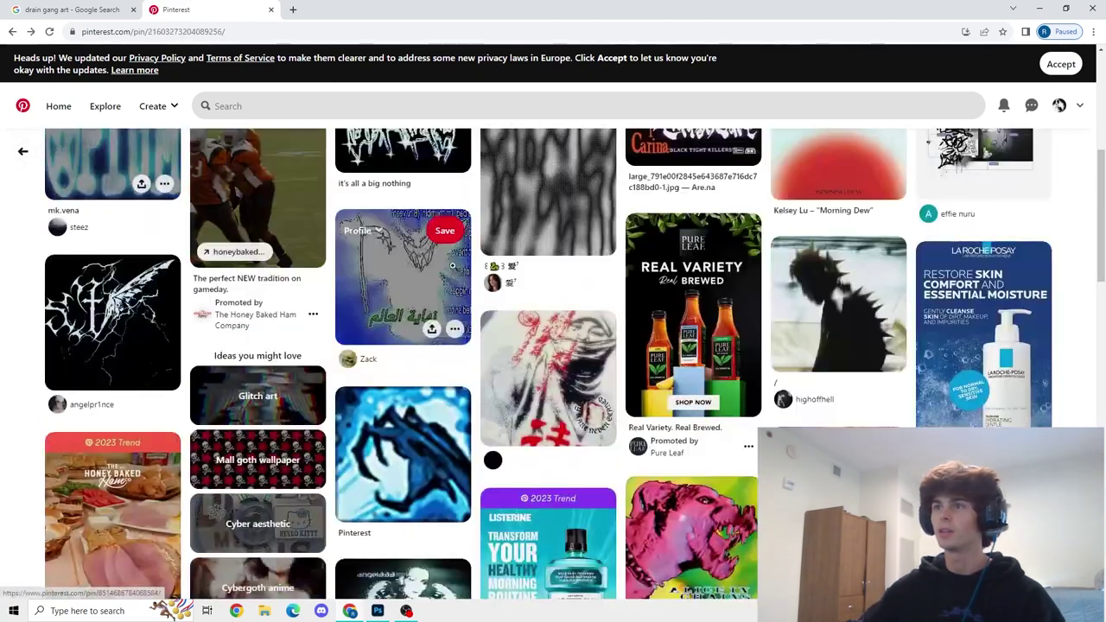
- Look through the lettering pin's related pins, open the pale face pin with the red eye and copy its image
scroll(572, 319, "down", 5)
scroll(605, 328, "down", 3)
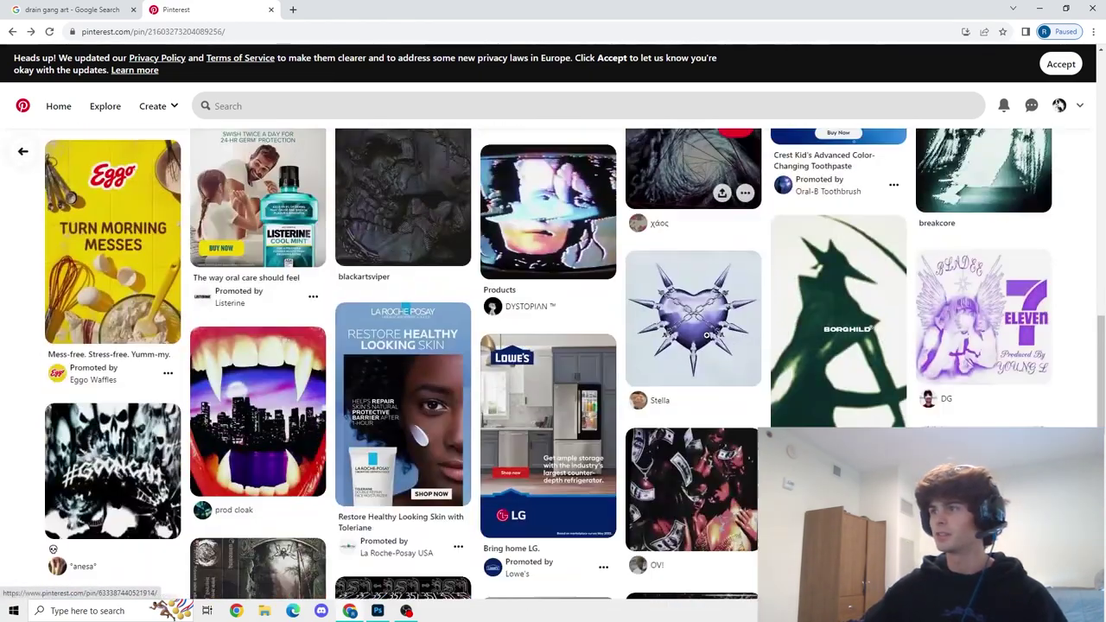
scroll(931, 337, "down", 8)
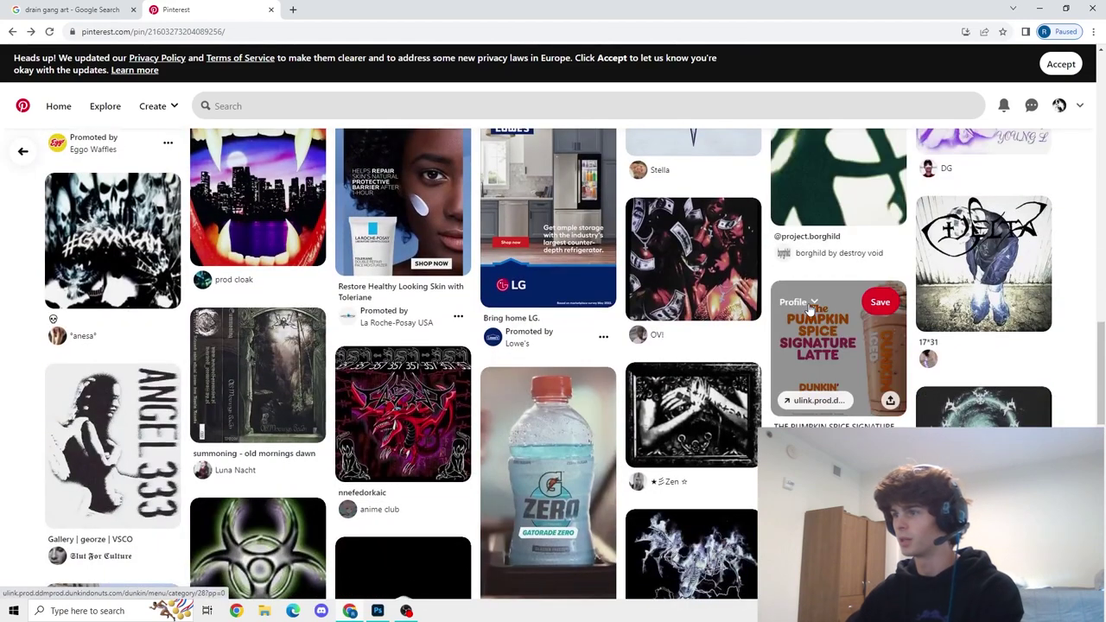
scroll(777, 345, "up", 2)
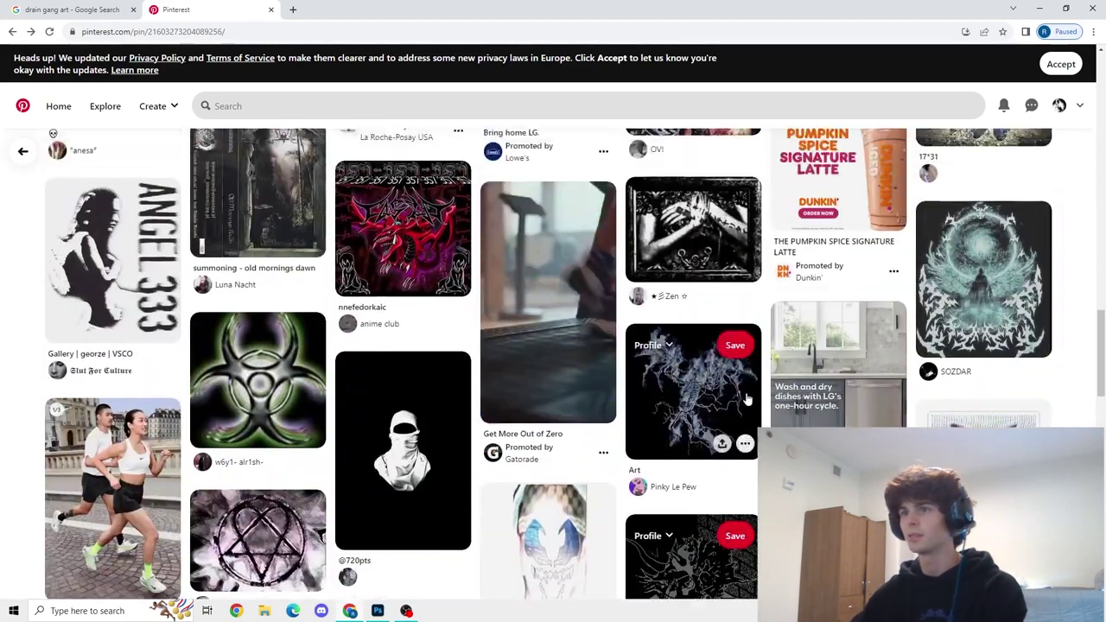
scroll(747, 398, "down", 6)
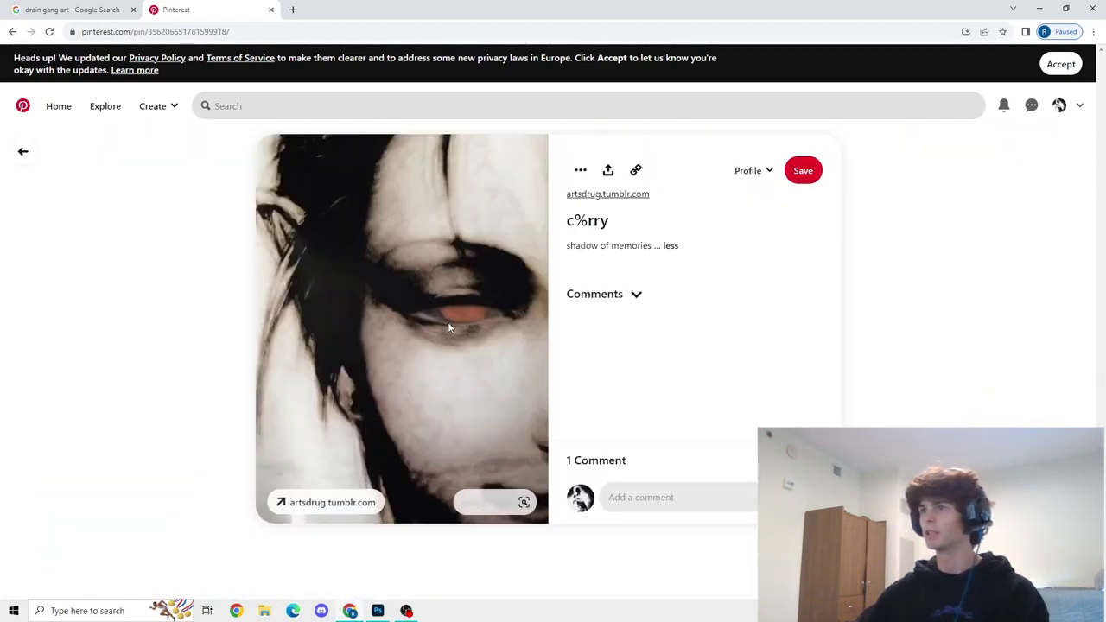
right_click(447, 322)
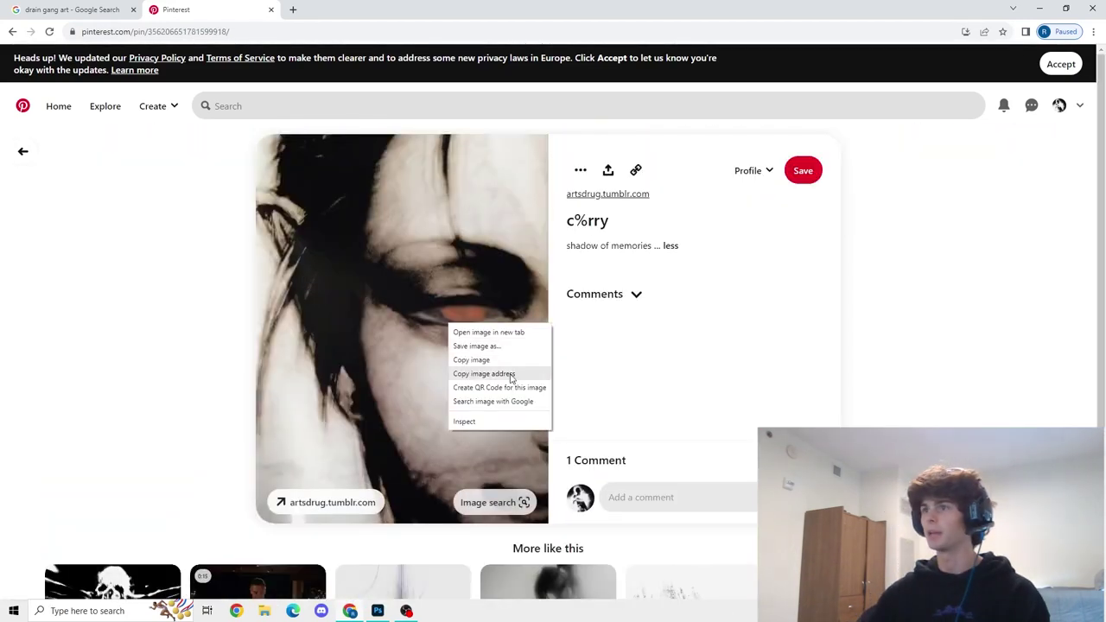
left_click(494, 361)
- Switch to Photoshop, paste the face image, scale it to 1020 × 1361 px and place it over the canvas's left half
left_click(378, 611)
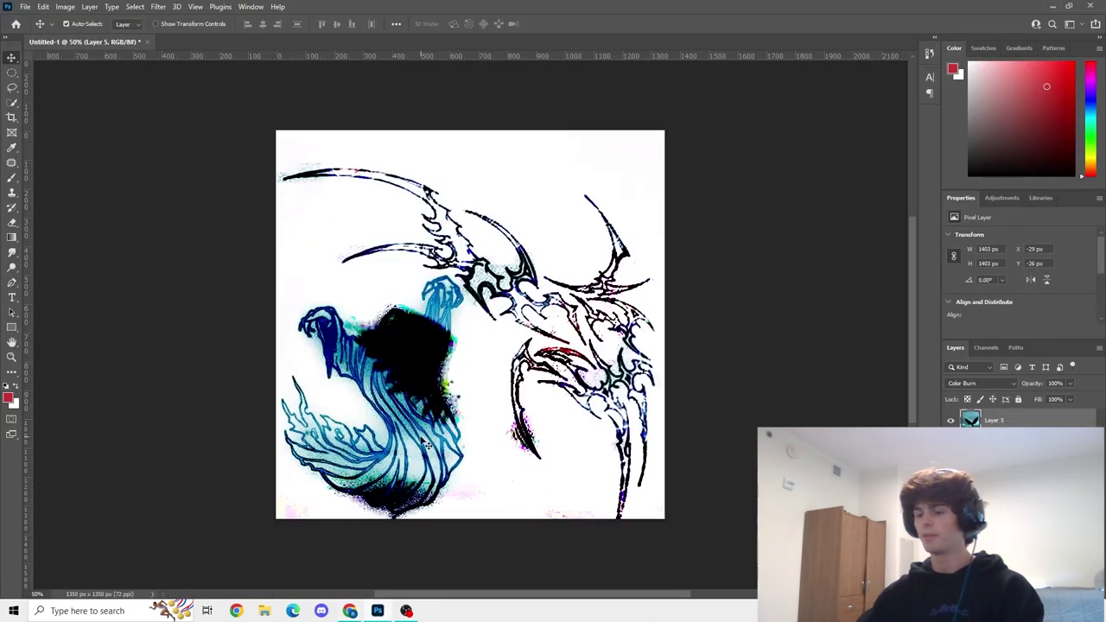
key("ctrl+v")
left_click_drag(493, 373, 380, 287)
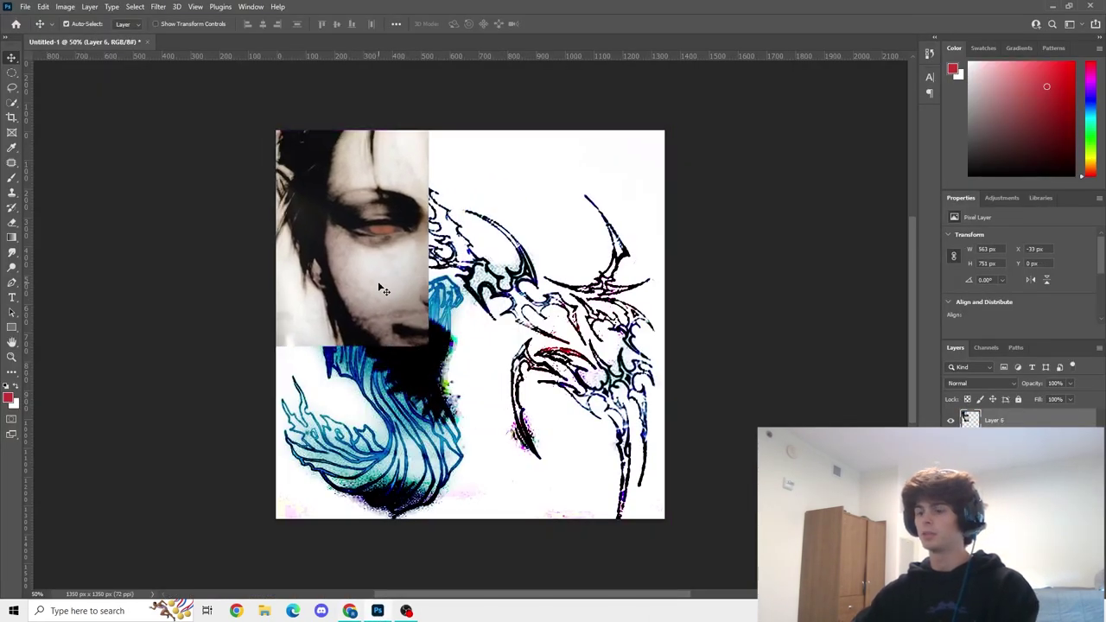
key("ctrl+t")
left_click_drag(428, 346, 659, 449)
left_click_drag(467, 398, 381, 396)
left_click(570, 24)
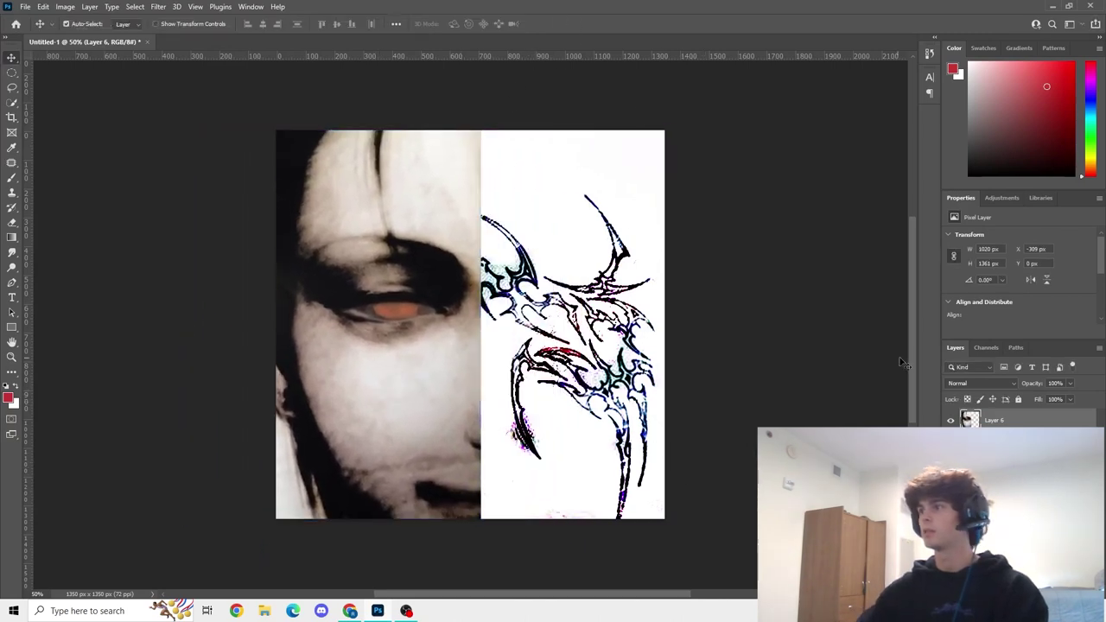
- Try blend modes on the face layer but keep Normal, and move it to X 617 px, Y 120 px
left_click(970, 385)
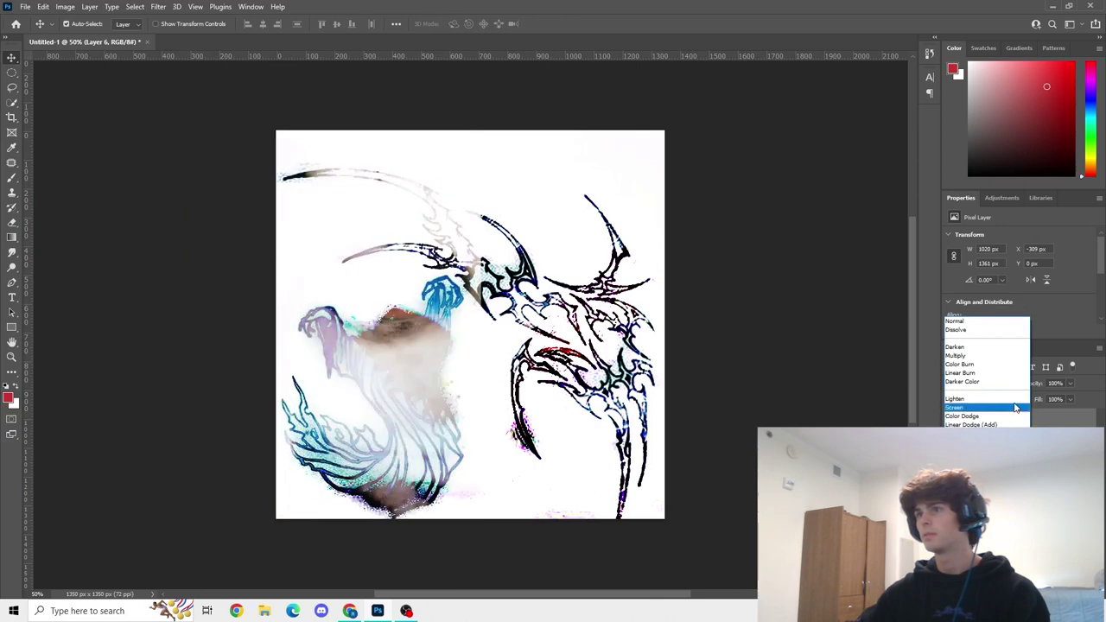
left_click(848, 303)
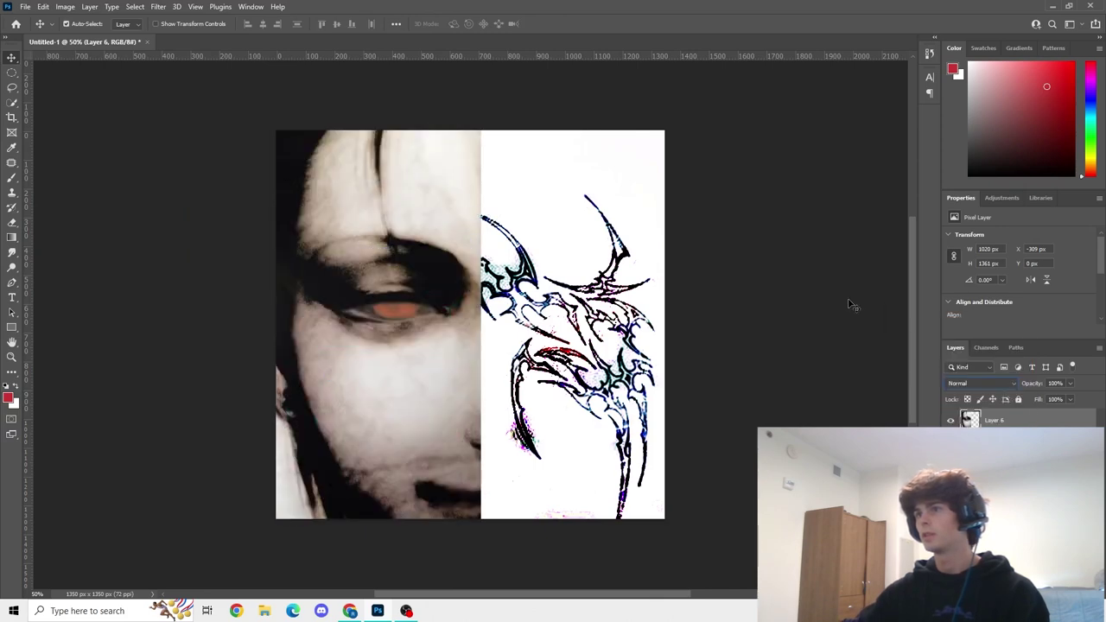
left_click_drag(438, 355, 705, 390)
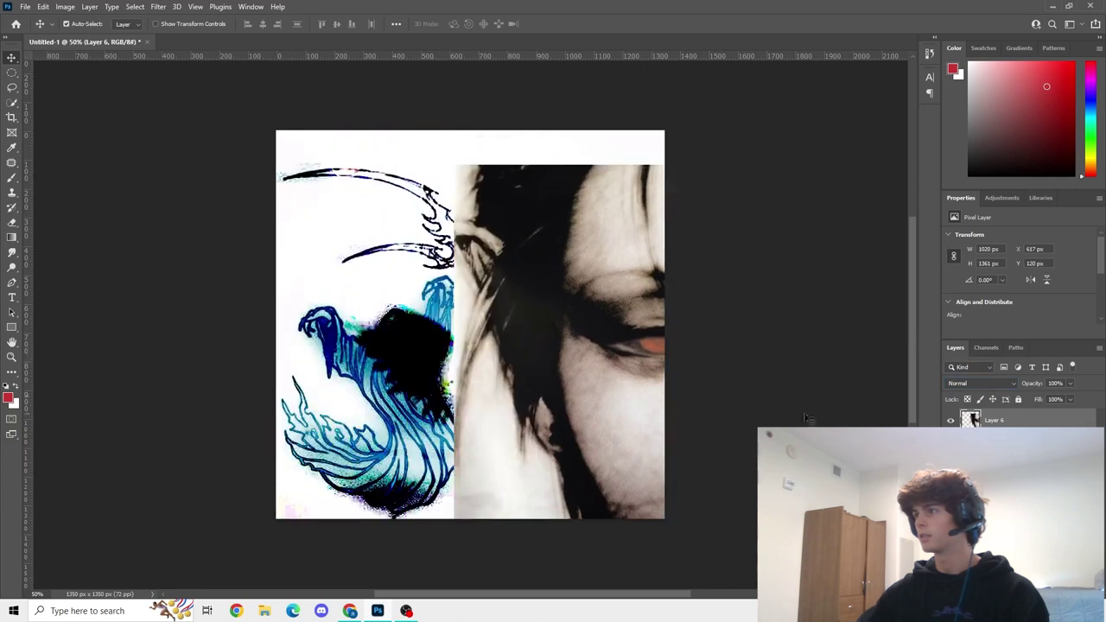
- Hide the face layer and merge the selected ghost and sigil layers into one layer
left_click(954, 421)
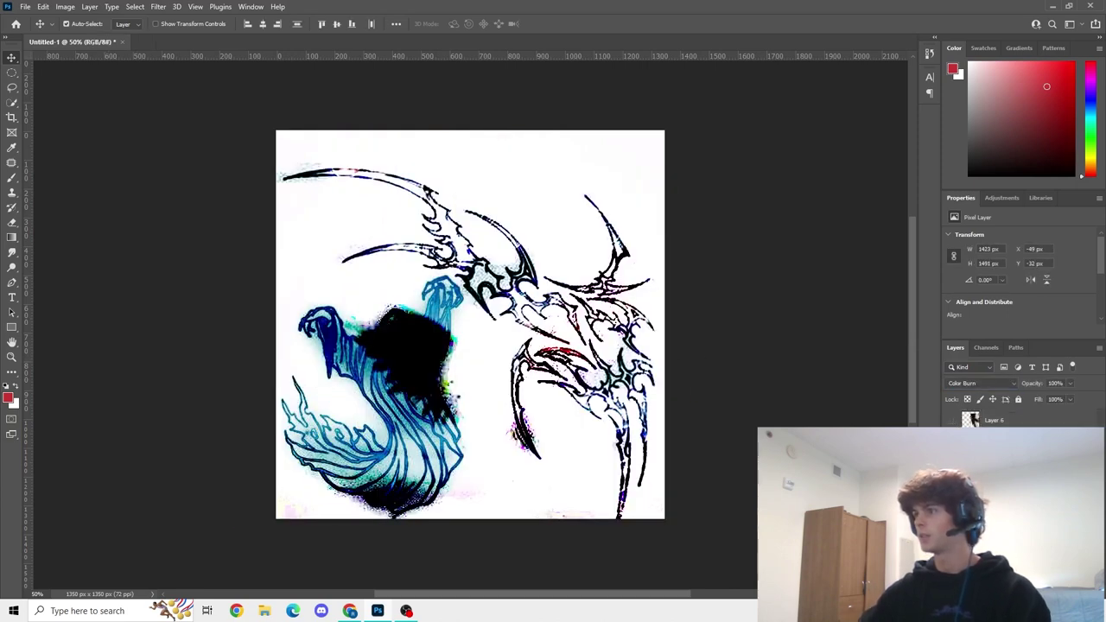
right_click(994, 498)
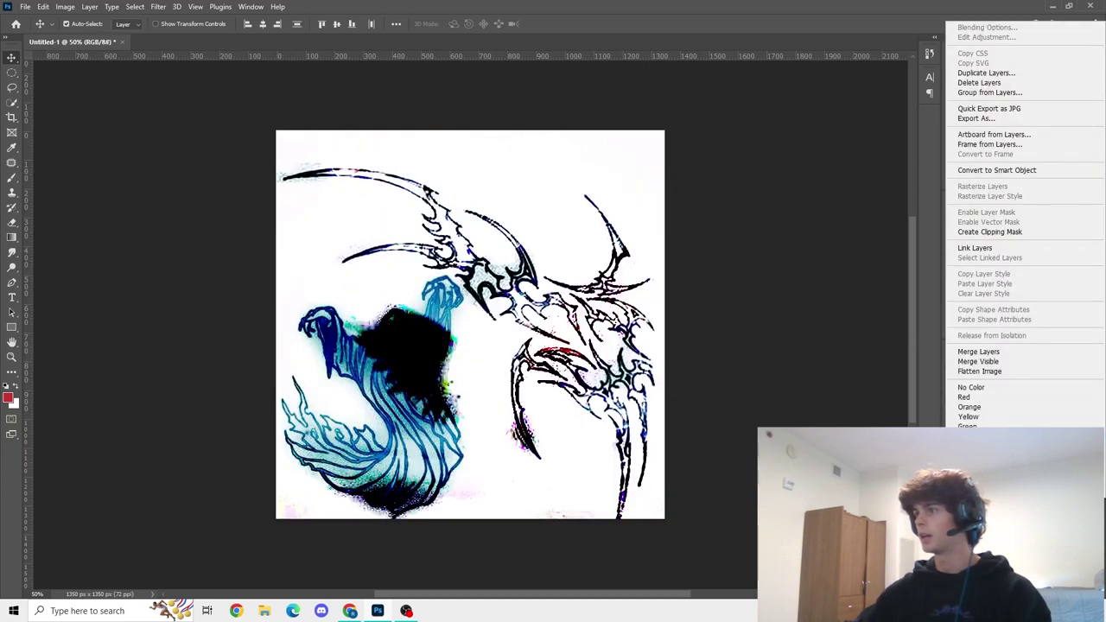
left_click(987, 356)
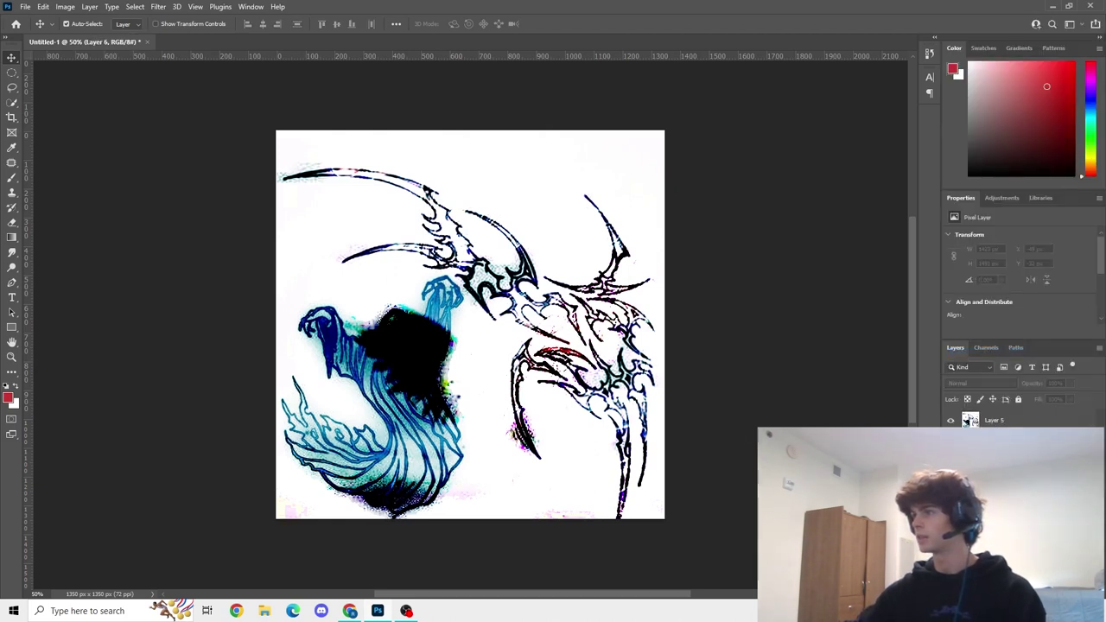
- Set the merged ghost and sigil layer's blend mode to Divide and move it to X -36 px, Y -10 px
left_click(983, 384)
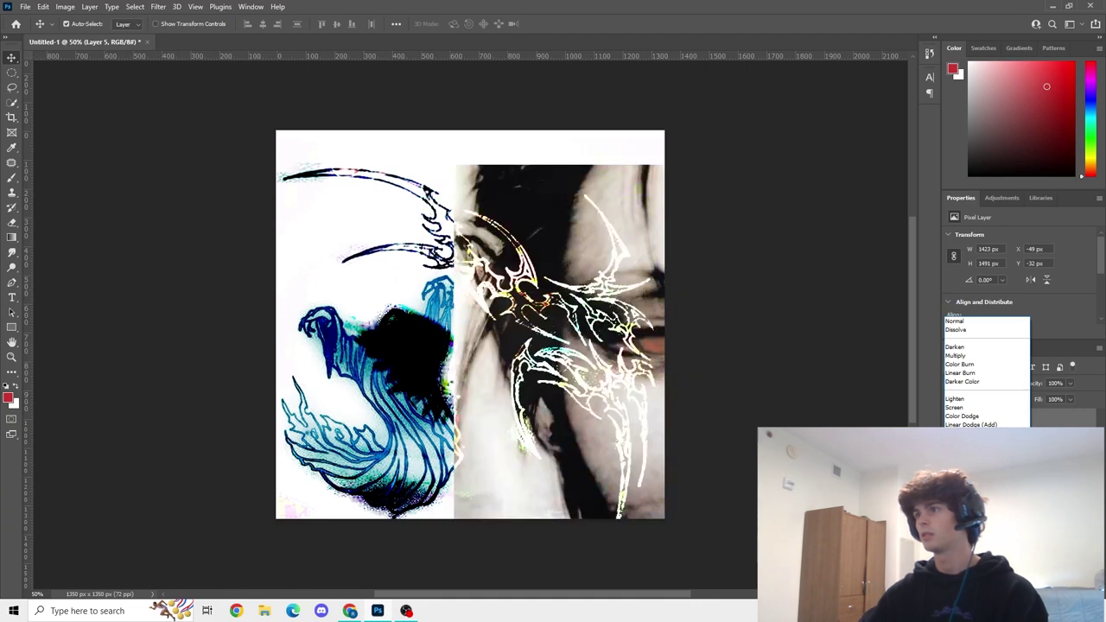
left_click(958, 545)
mouse_move(537, 493)
left_mouse_down()
mouse_move(541, 477)
mouse_move(543, 487)
left_mouse_up()
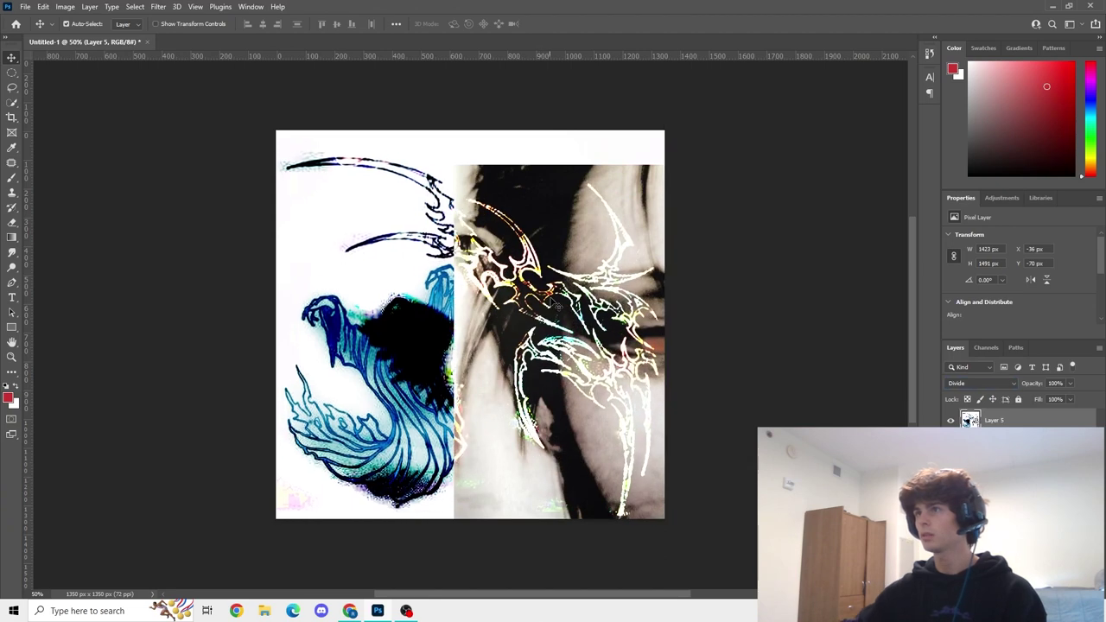
left_click_drag(556, 304, 652, 153)
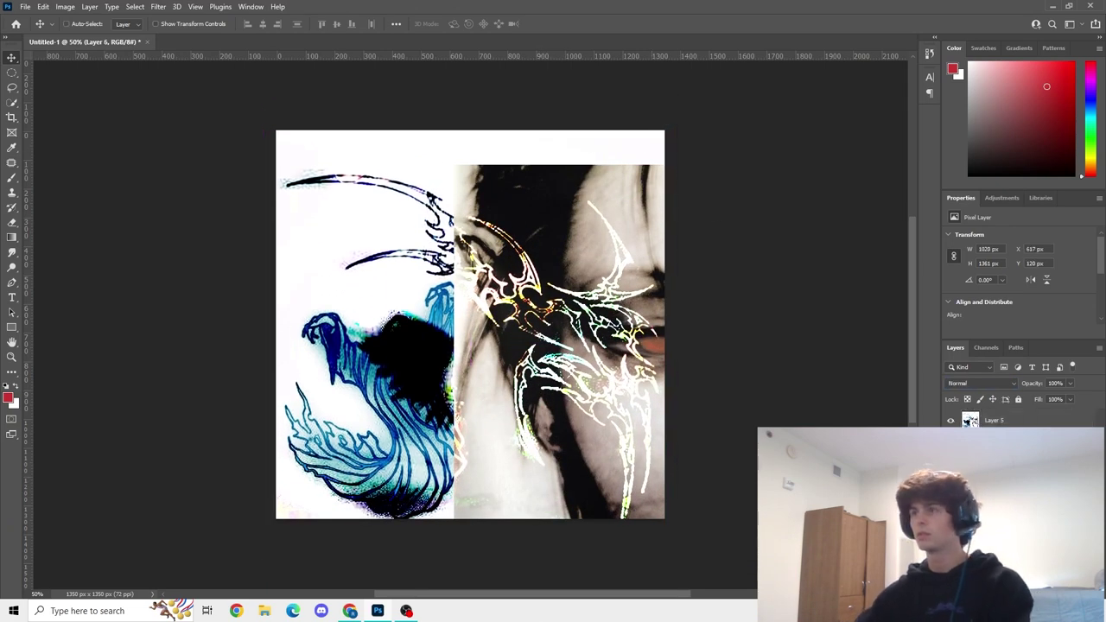
- Transform the face layer so it sits at X 521 px, Y 0 px, covering the canvas's right side to full height
key("ctrl+t")
left_click_drag(595, 190, 522, 190)
left_click_drag(482, 313, 522, 318)
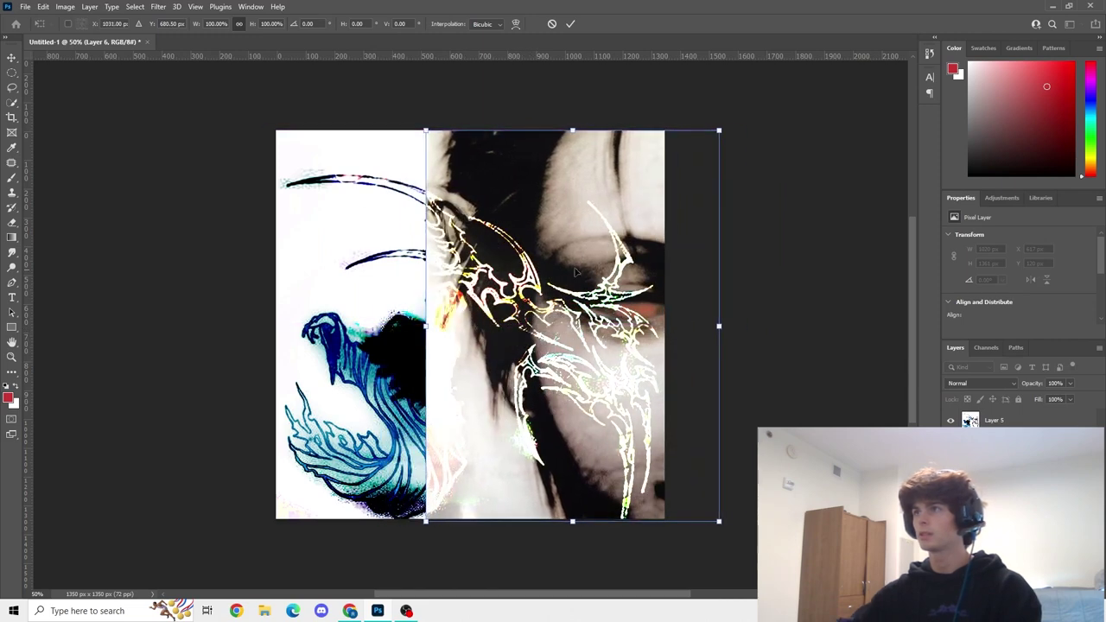
left_click(570, 23)
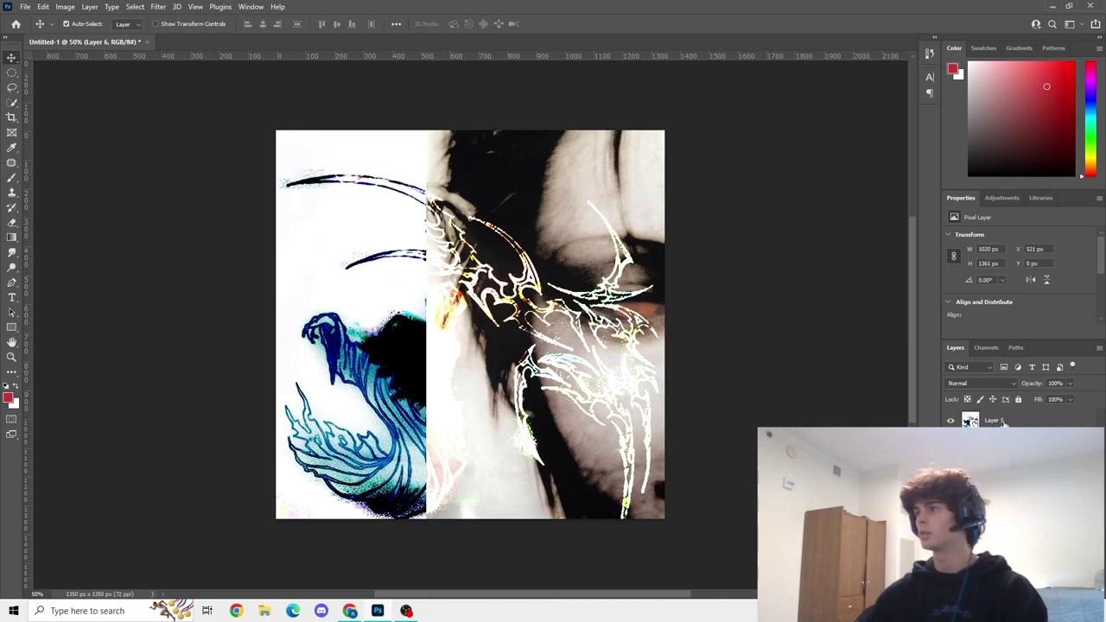
- Try a duplicate of the merged artwork layer with other blend modes, undo the duplication and clear the layer selection
left_click(1006, 418)
key("ctrl+j")
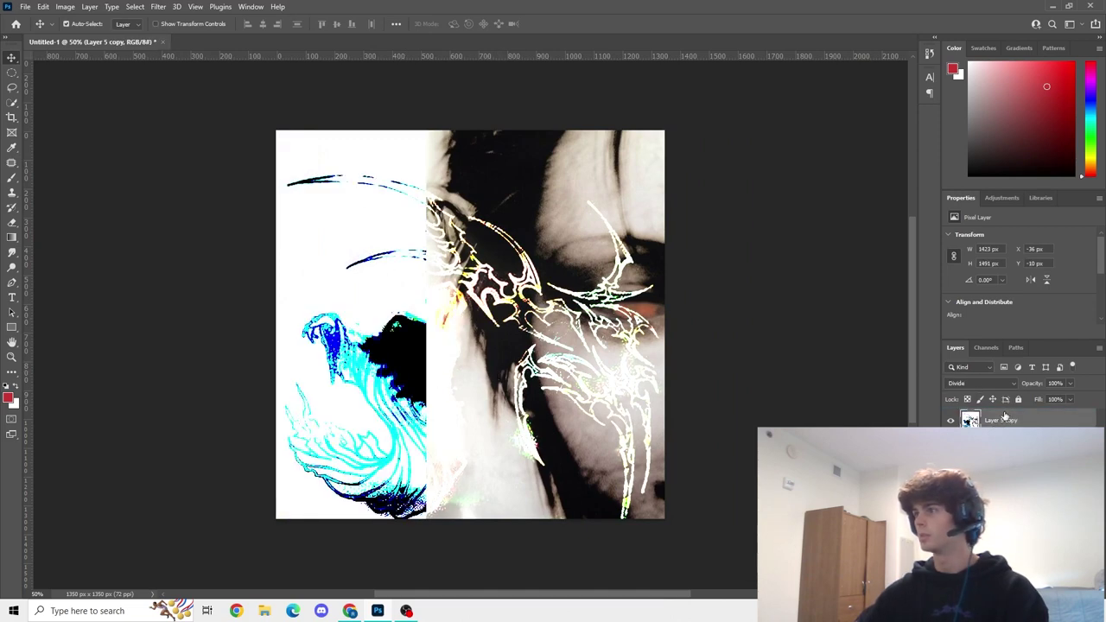
left_click(989, 383)
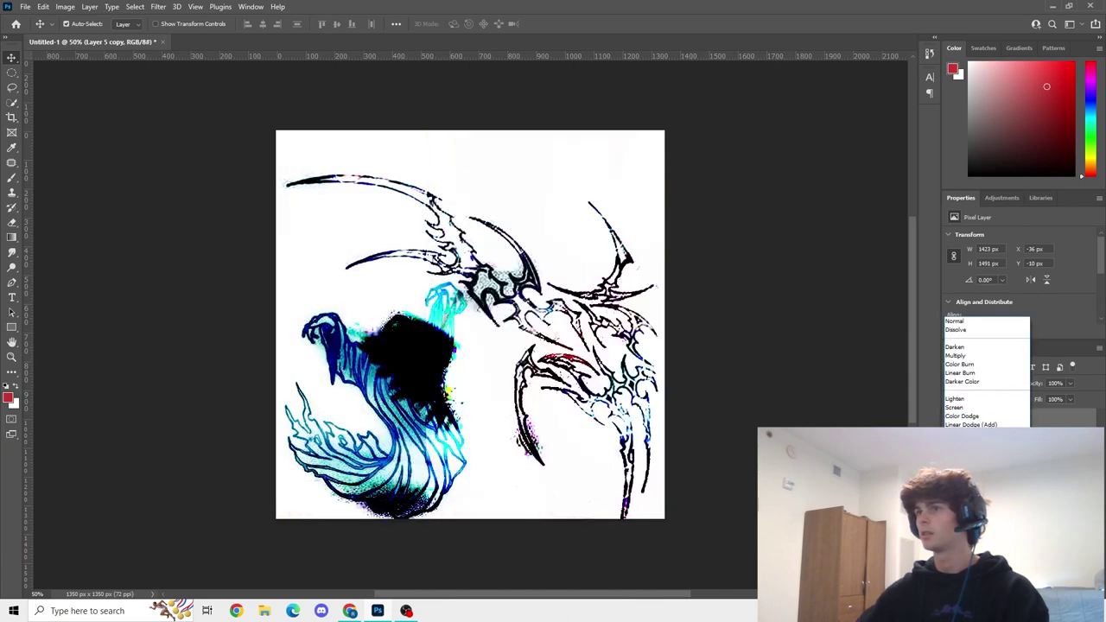
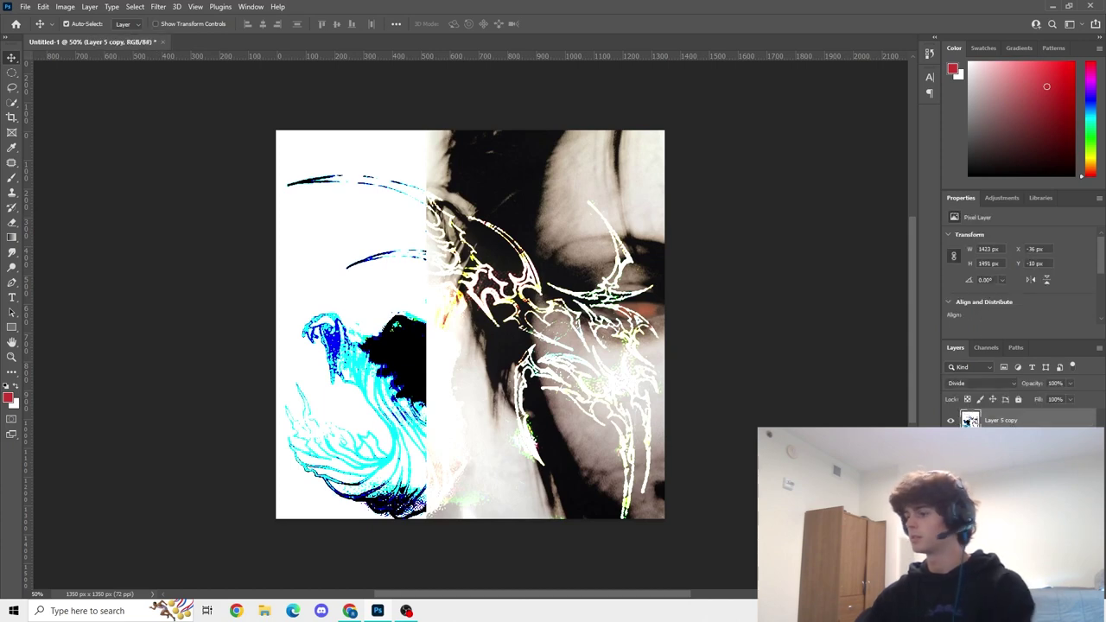
key("ctrl+z")
left_click(856, 452)
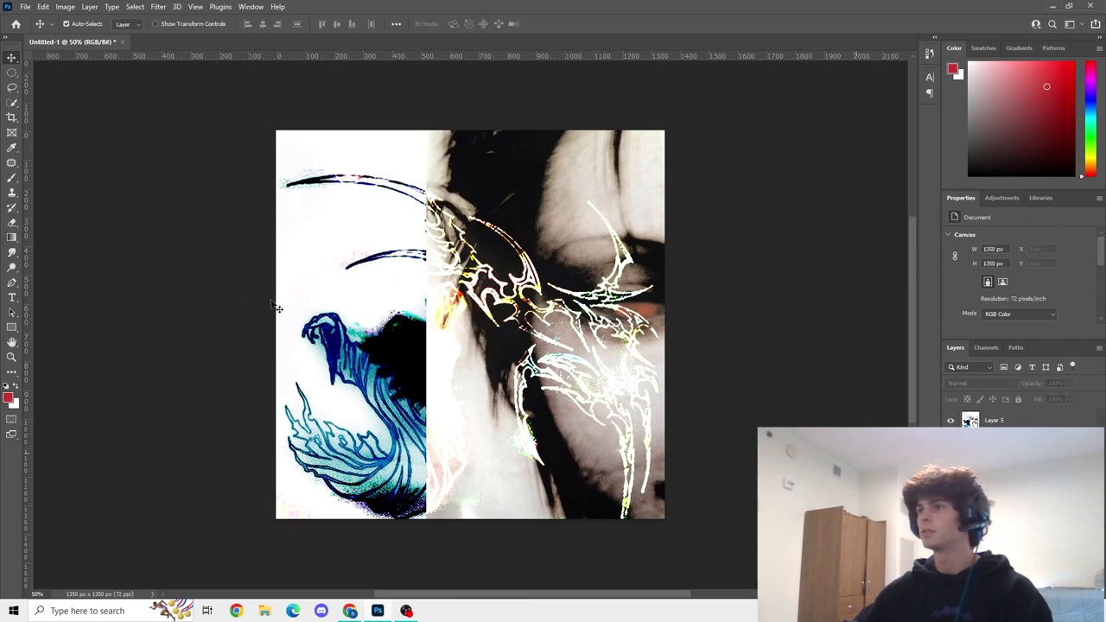
- Try to soften the face image's hard left edge with a soft round eraser brush and the Smudge tool
left_click(12, 222)
left_click(72, 24)
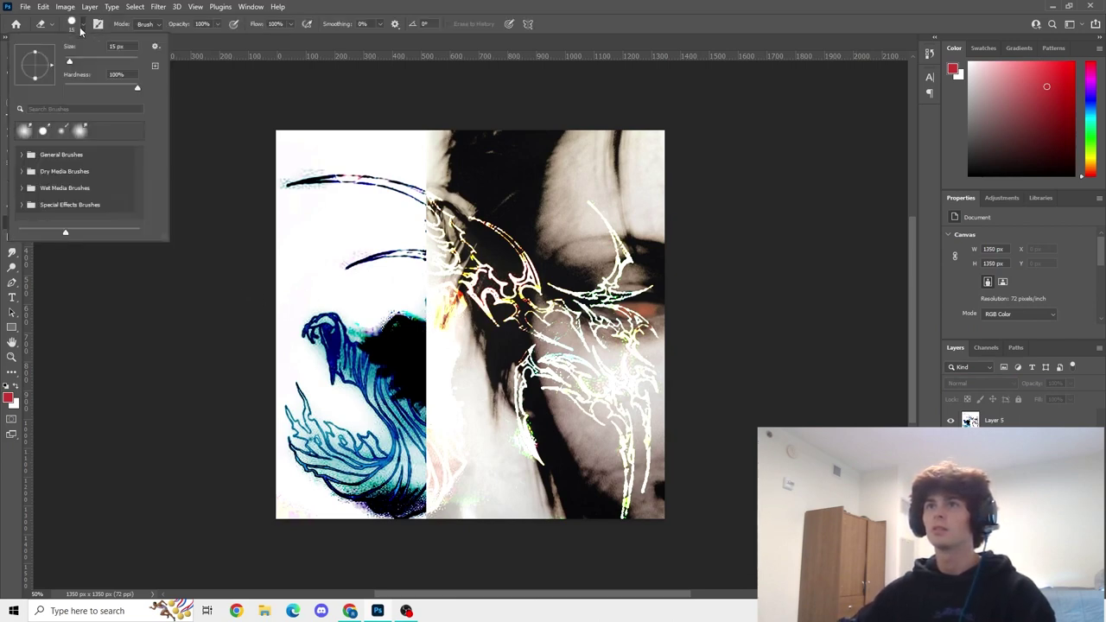
left_click(25, 131)
left_click(400, 403)
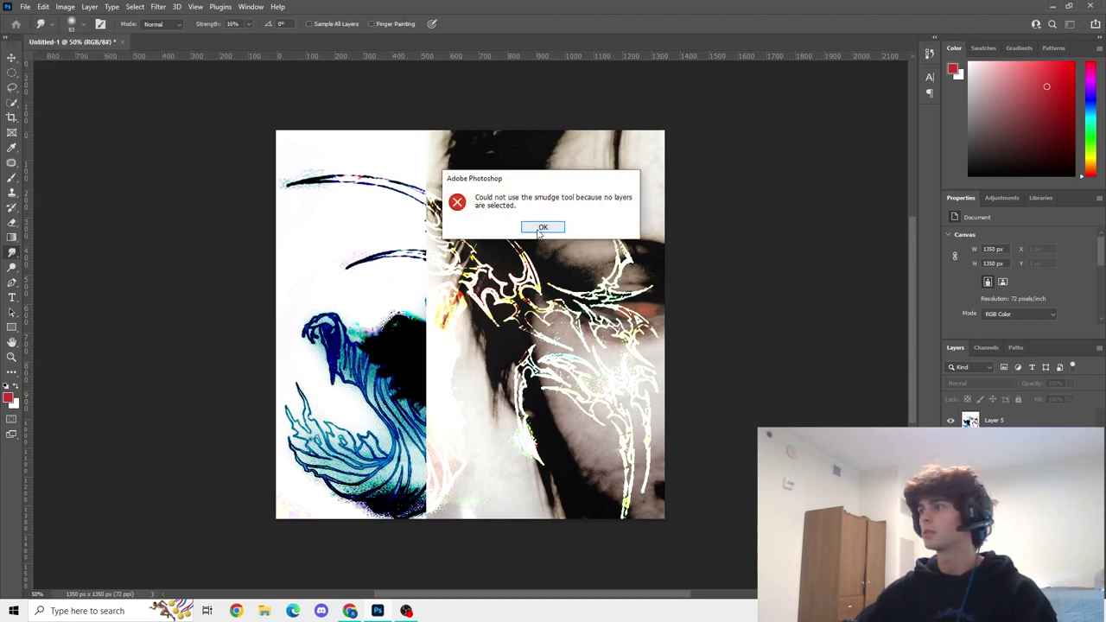
left_click(541, 228)
- Erase the face layer's left edge where it covers the ghost's body and raised hand
left_click(993, 444)
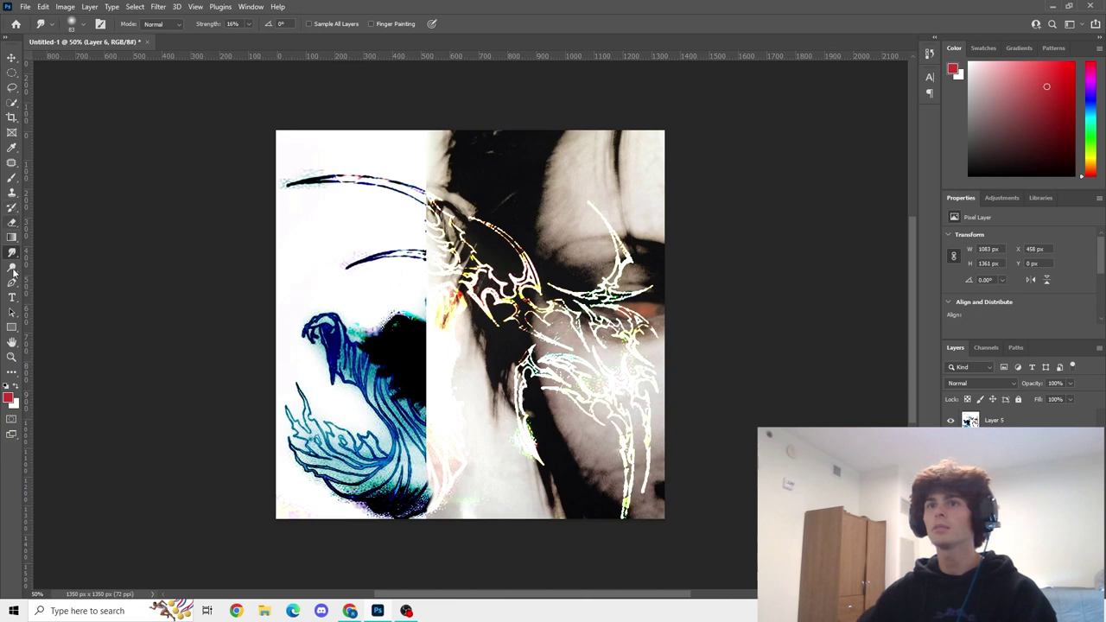
left_click(13, 223)
left_click_drag(429, 458, 421, 478)
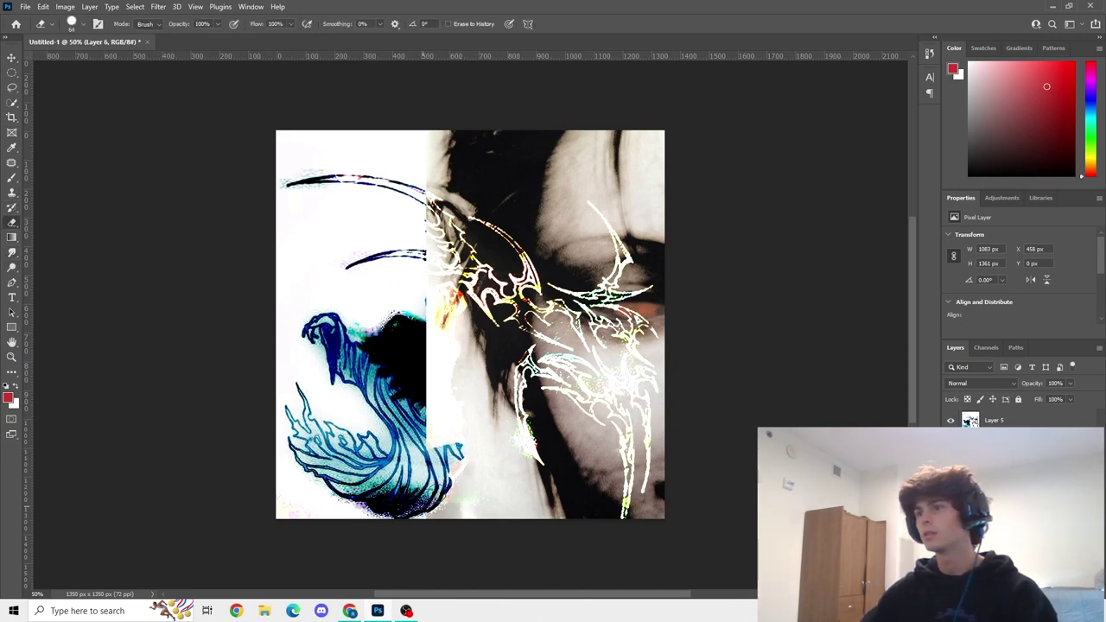
mouse_move(455, 442)
left_mouse_down()
mouse_move(443, 408)
mouse_move(435, 427)
mouse_move(440, 365)
left_mouse_up()
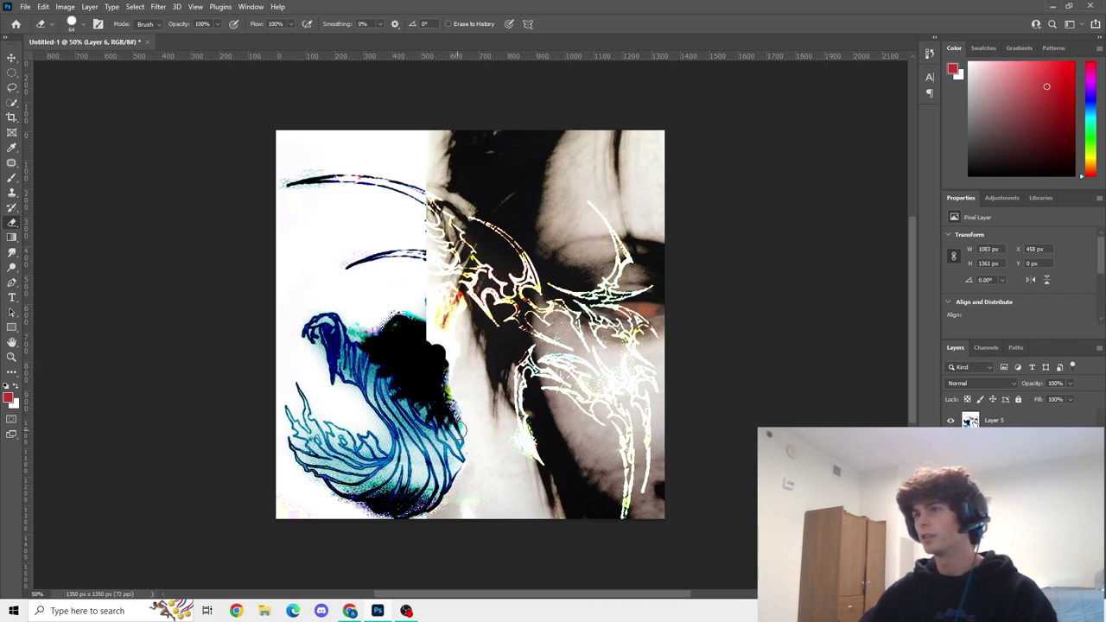
left_click_drag(440, 346, 426, 330)
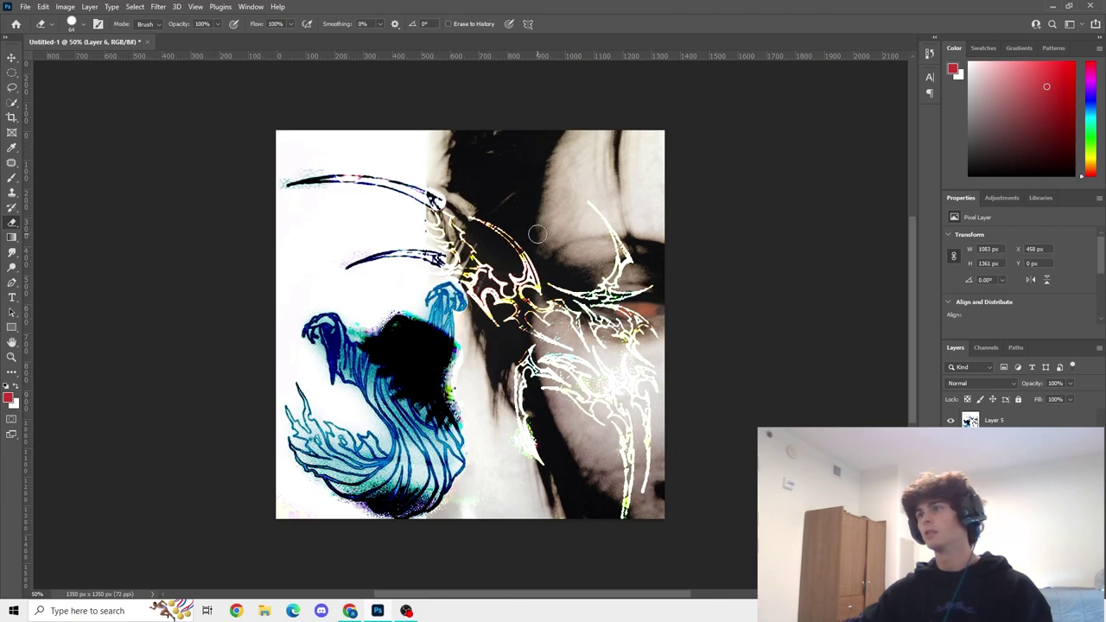
- Switch to Pinterest in Chrome and open the pale blue mouth-and-spider pin from the face pin's related pins
scroll(536, 233, "down", 3)
scroll(226, 191, "up", 4)
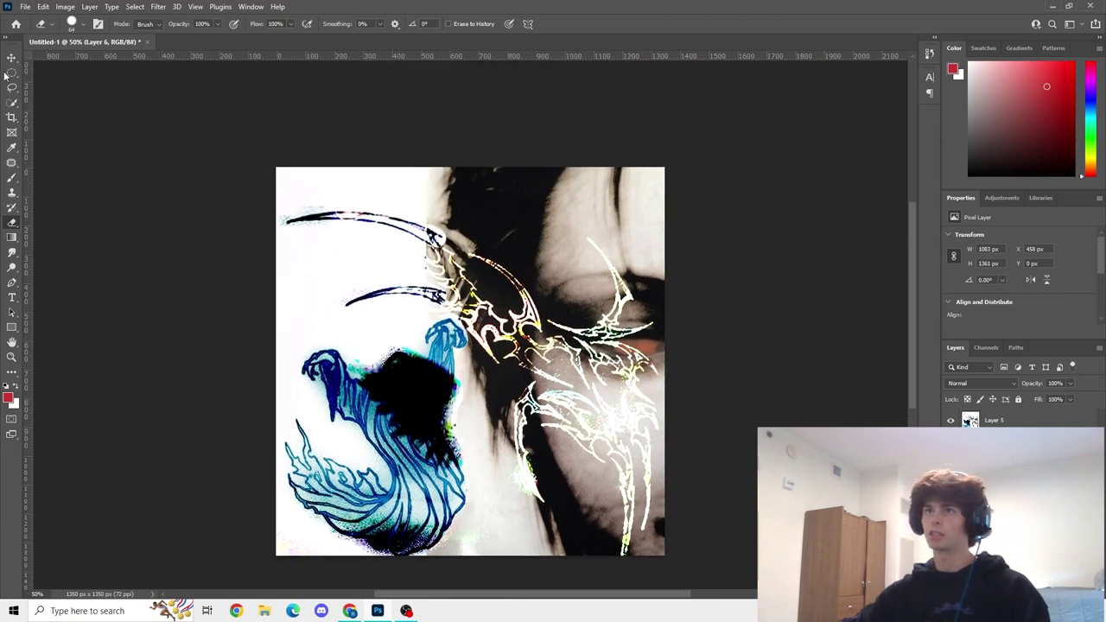
scroll(273, 204, "down", 1)
left_click(354, 611)
scroll(548, 259, "down", 5)
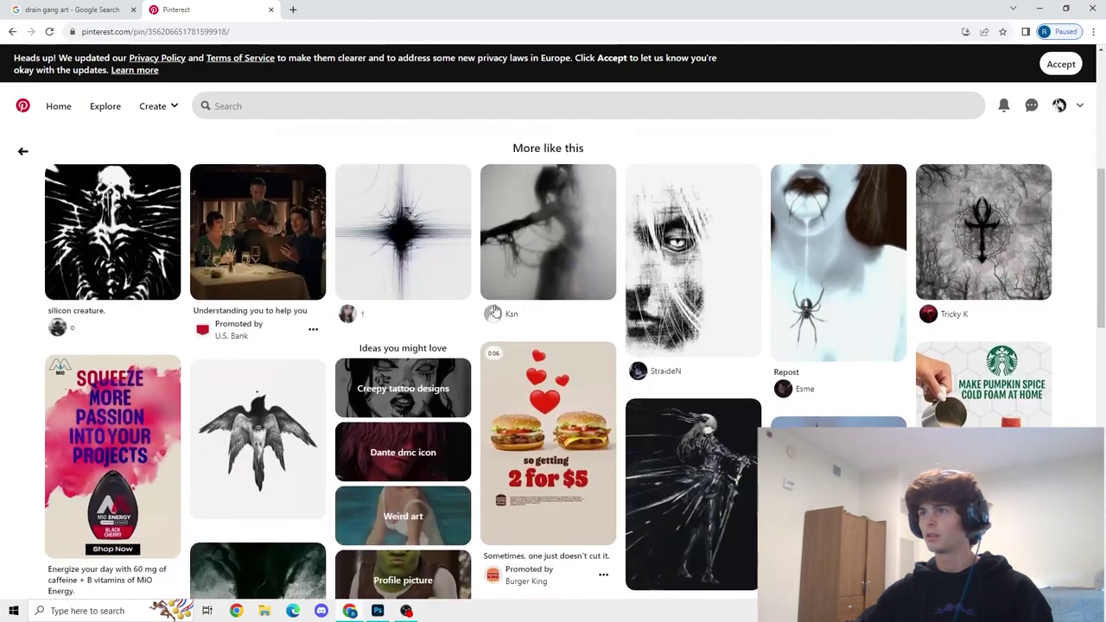
left_click(856, 274)
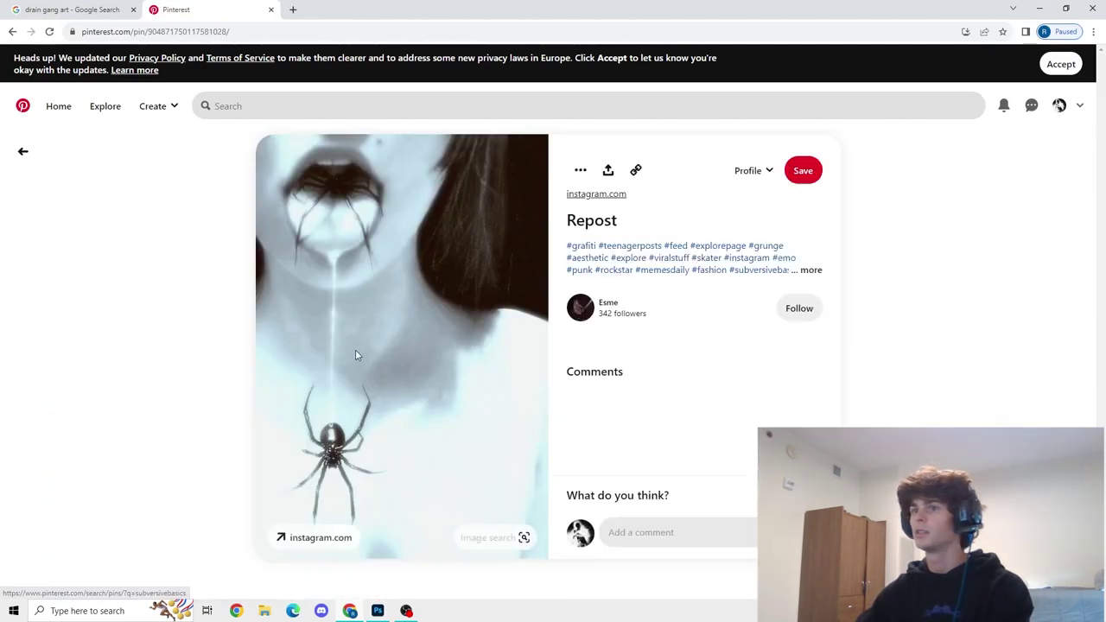
- Copy the pale blue mouth-and-spider image from its Pinterest pin and paste it into the artwork in Photoshop
scroll(438, 365, "down", 2)
scroll(439, 365, "down", 2)
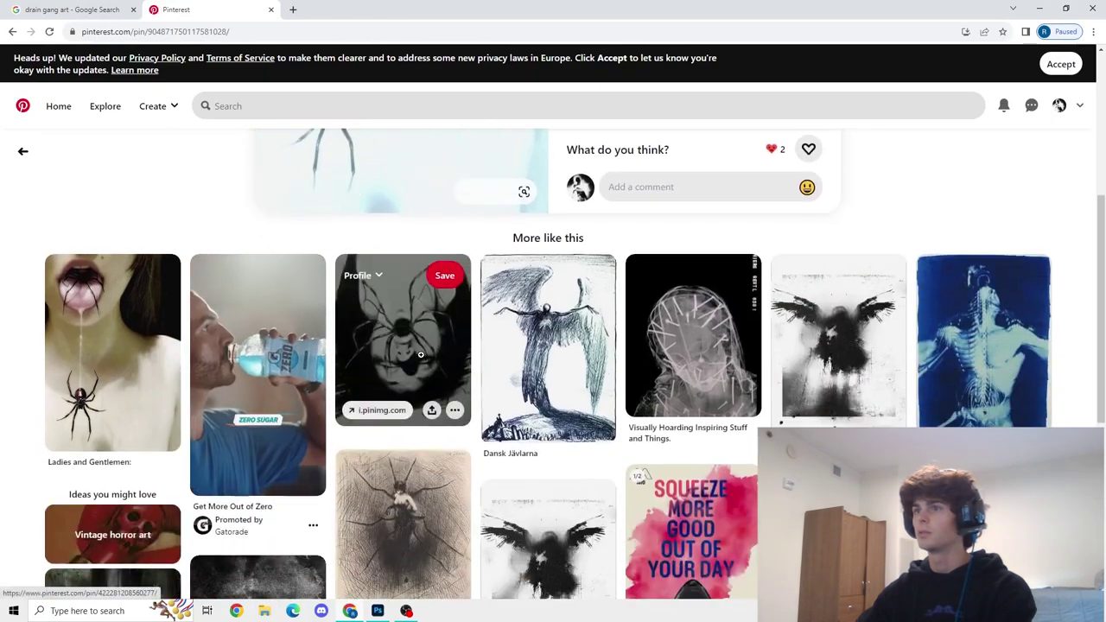
scroll(553, 373, "down", 4)
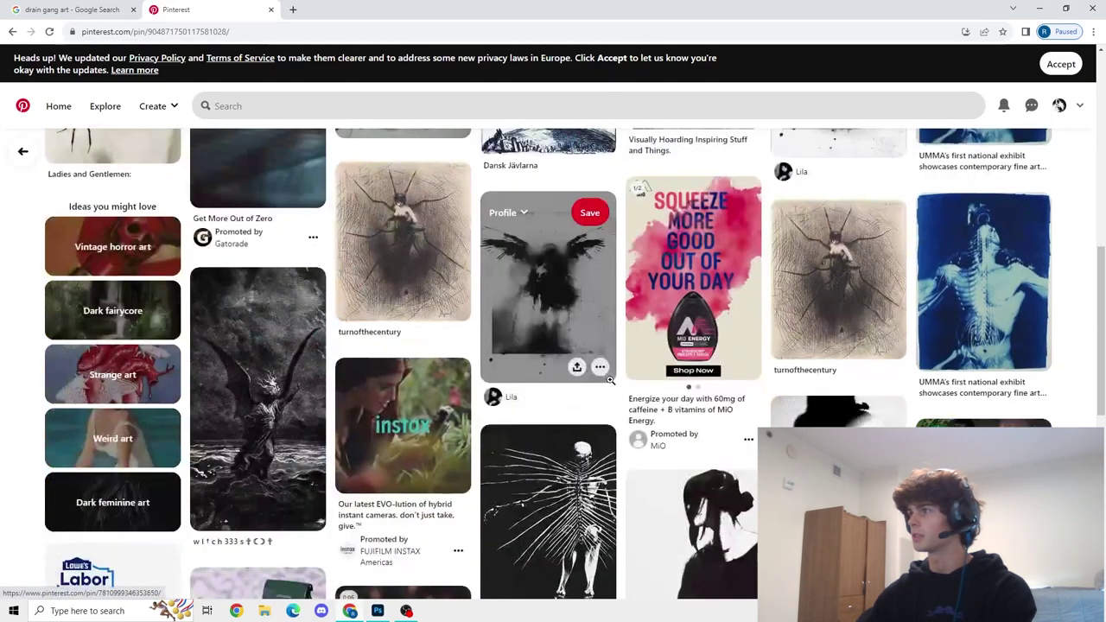
scroll(777, 410, "up", 3)
scroll(789, 413, "up", 5)
scroll(786, 415, "down", 3)
scroll(460, 338, "up", 3)
right_click(460, 339)
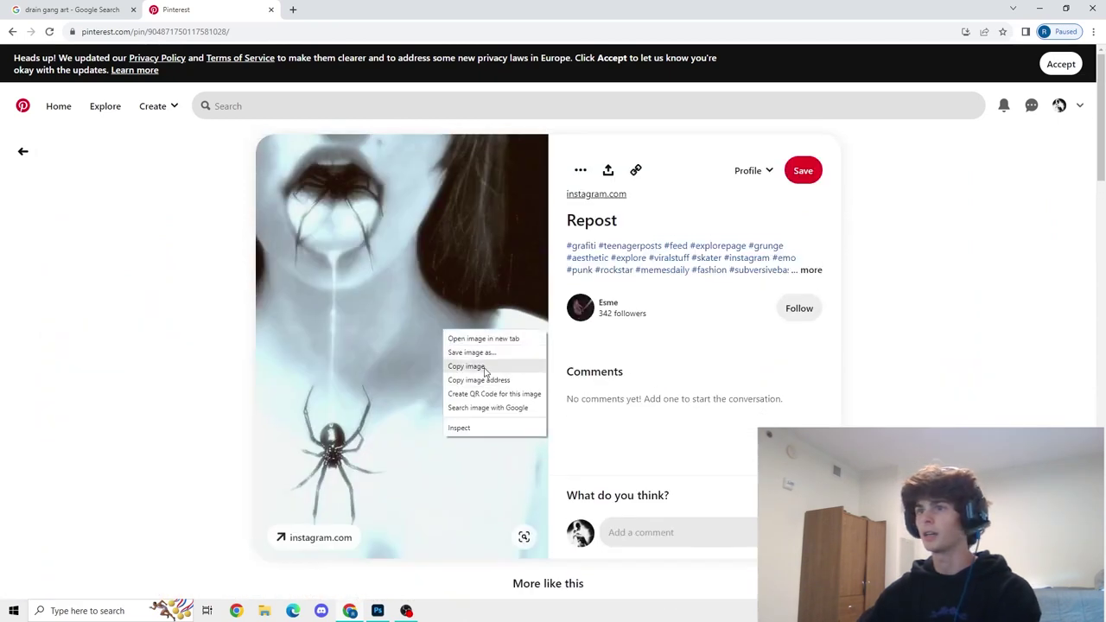
left_click(489, 369)
left_click(380, 611)
key("ctrl+v")
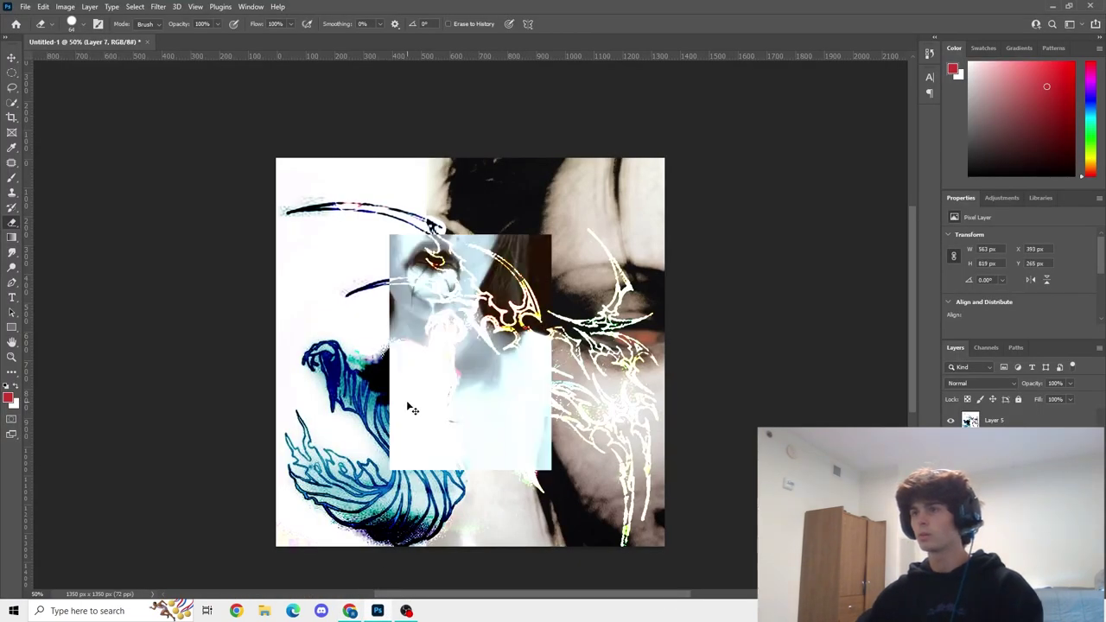
left_click(464, 369)
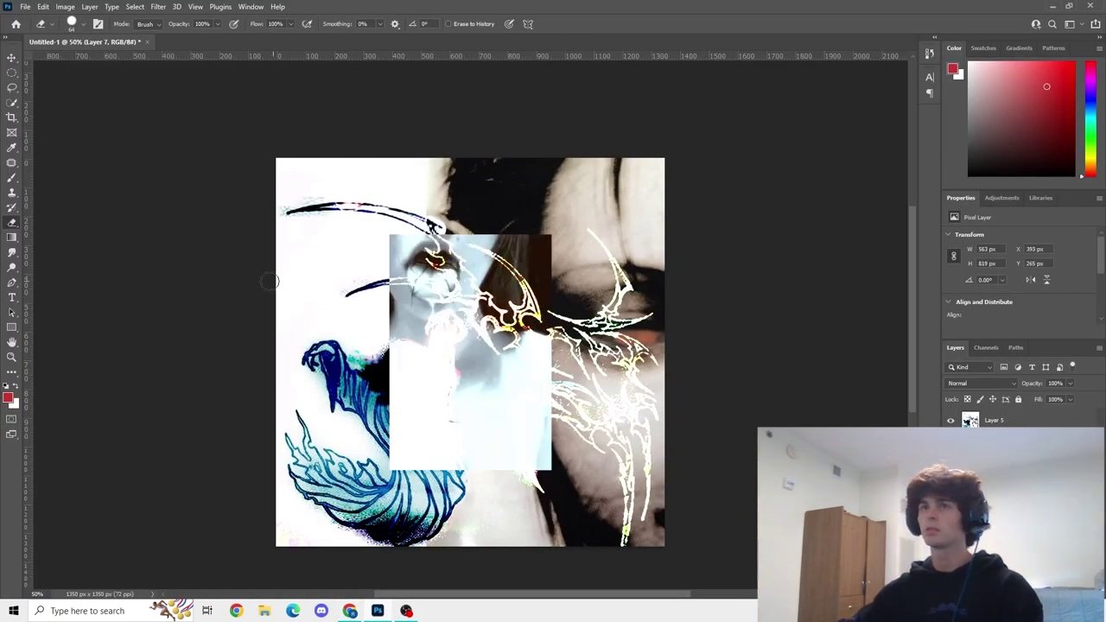
- Raise the pasted spider image's layer above Layer 5 and move the image toward the canvas's upper-left corner
left_click(12, 57)
left_click_drag(506, 255, 481, 248)
key("ctrl+z")
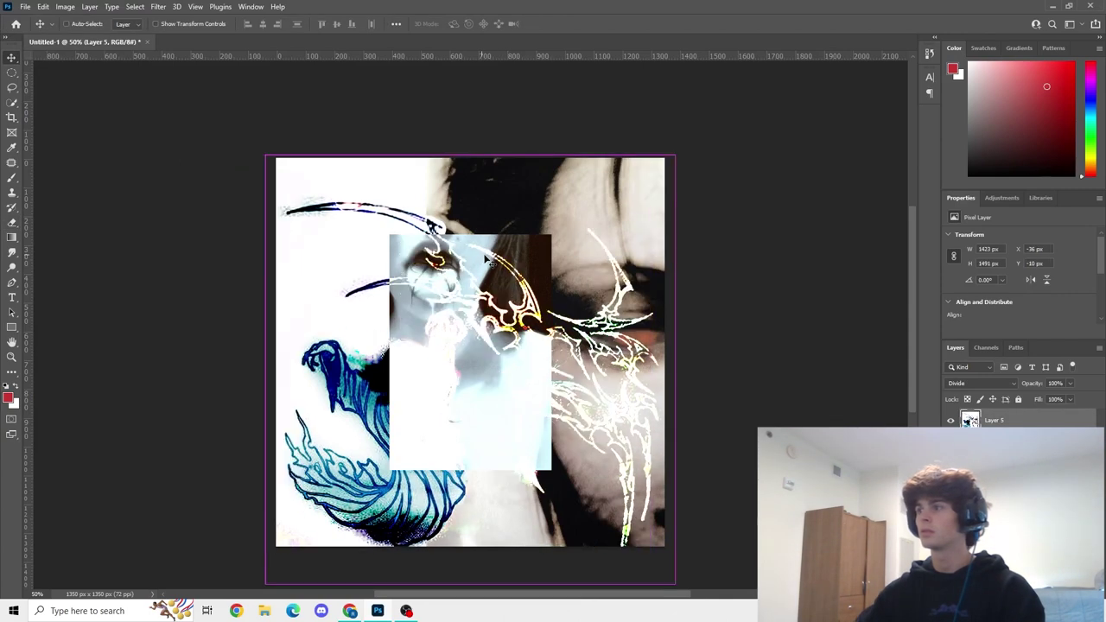
left_click_drag(1001, 442, 1001, 416)
left_click_drag(475, 303, 361, 242)
- Scale the spider image to about 172% so it covers the canvas's full height from the left edge
key("ctrl+t")
left_click_drag(437, 409, 570, 561)
mouse_move(494, 422)
left_mouse_down()
mouse_move(479, 409)
mouse_move(449, 410)
mouse_move(548, 417)
mouse_move(499, 414)
left_mouse_up()
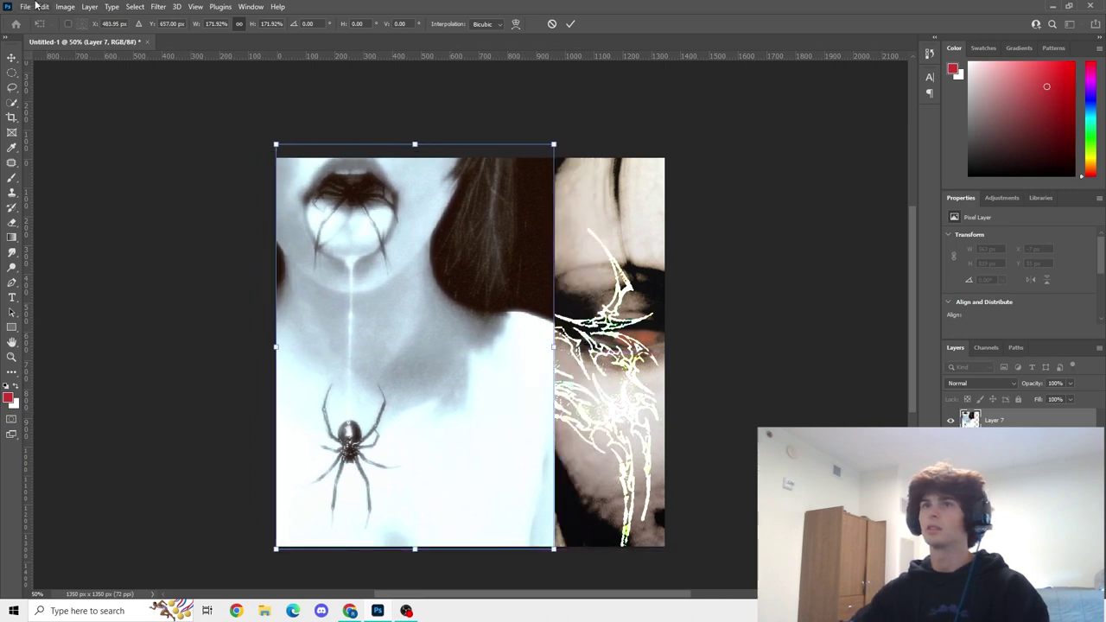
left_click(570, 23)
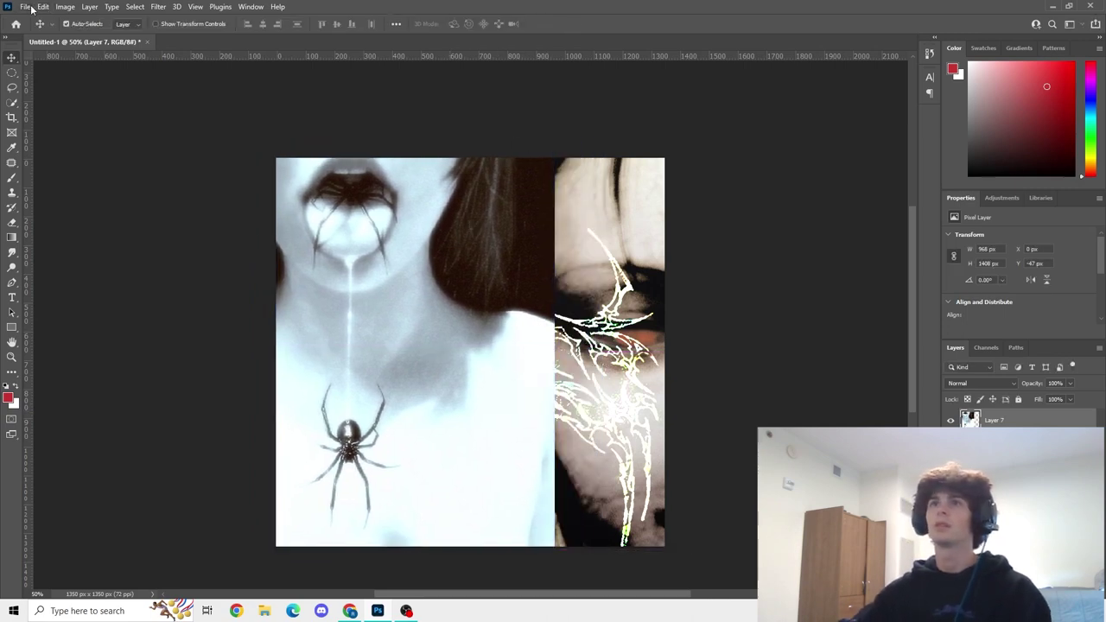
- Flip the spider image horizontally and shift it left, partly off the canvas, uncovering more of the face
left_click(43, 7)
mouse_move(104, 269)
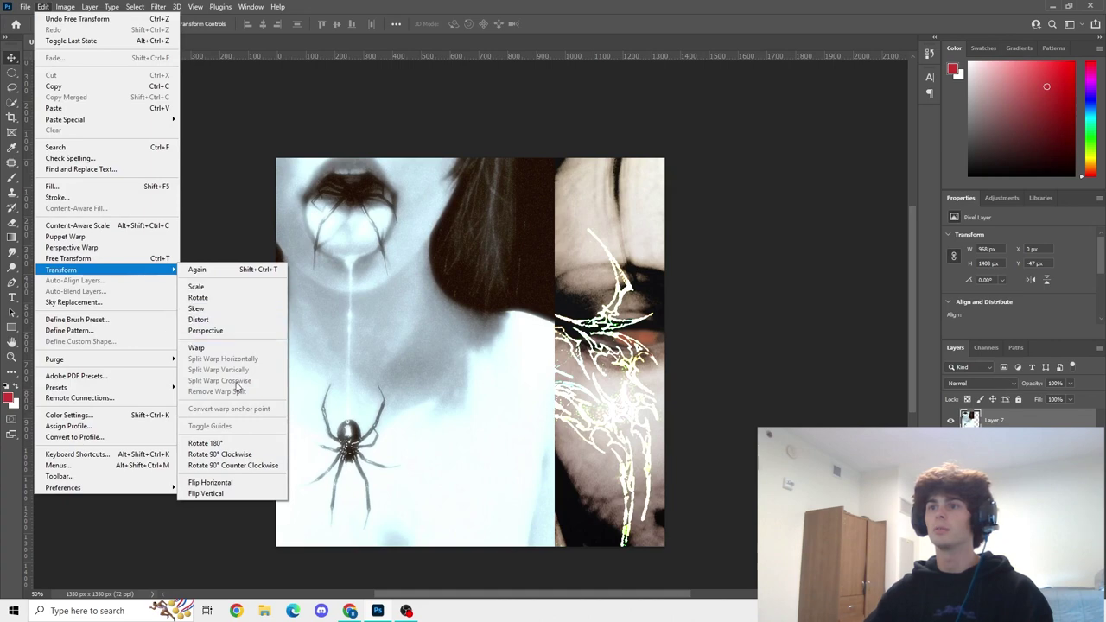
left_click(234, 482)
left_click_drag(412, 432, 330, 422)
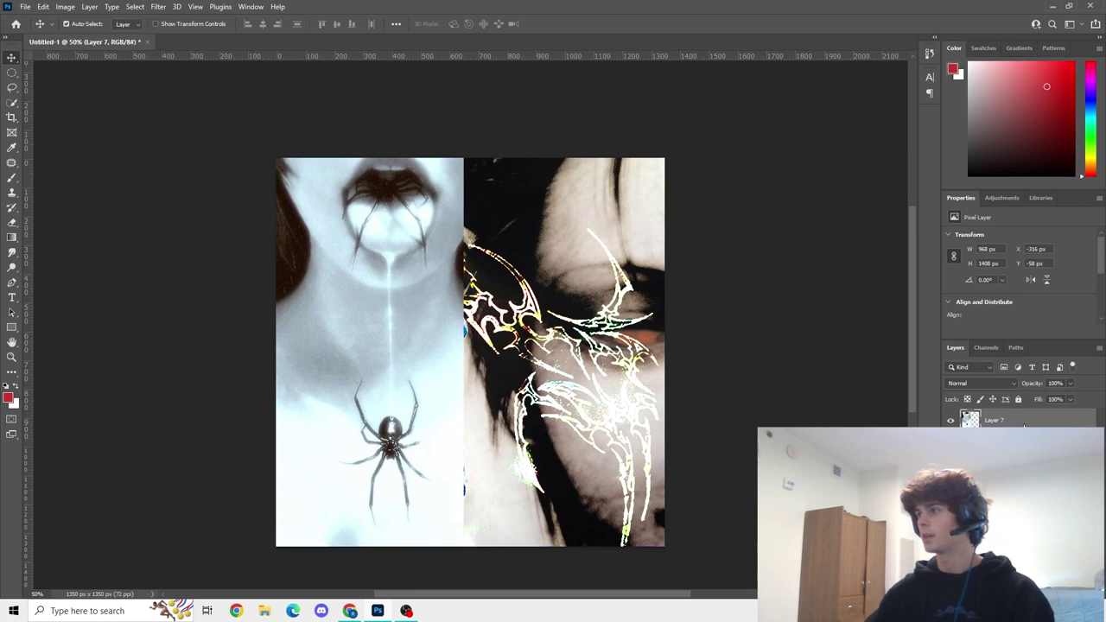
- Try the spider layer beneath Layer 5, return it to the top and change its blend mode to reveal the artwork beneath
left_click_drag(1023, 425, 1023, 454)
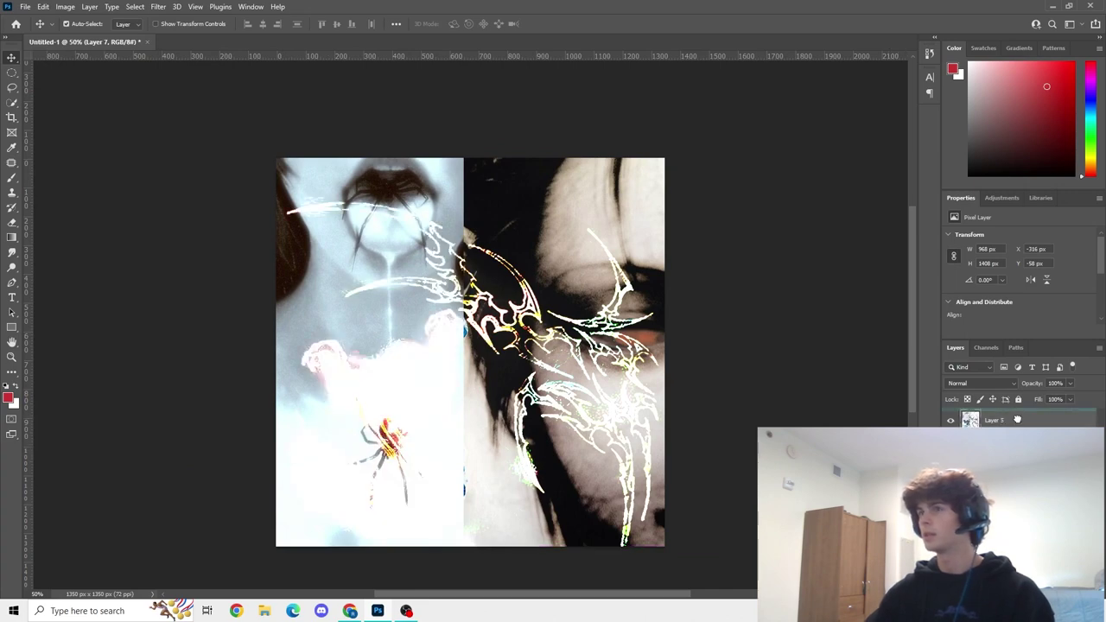
left_click(967, 382)
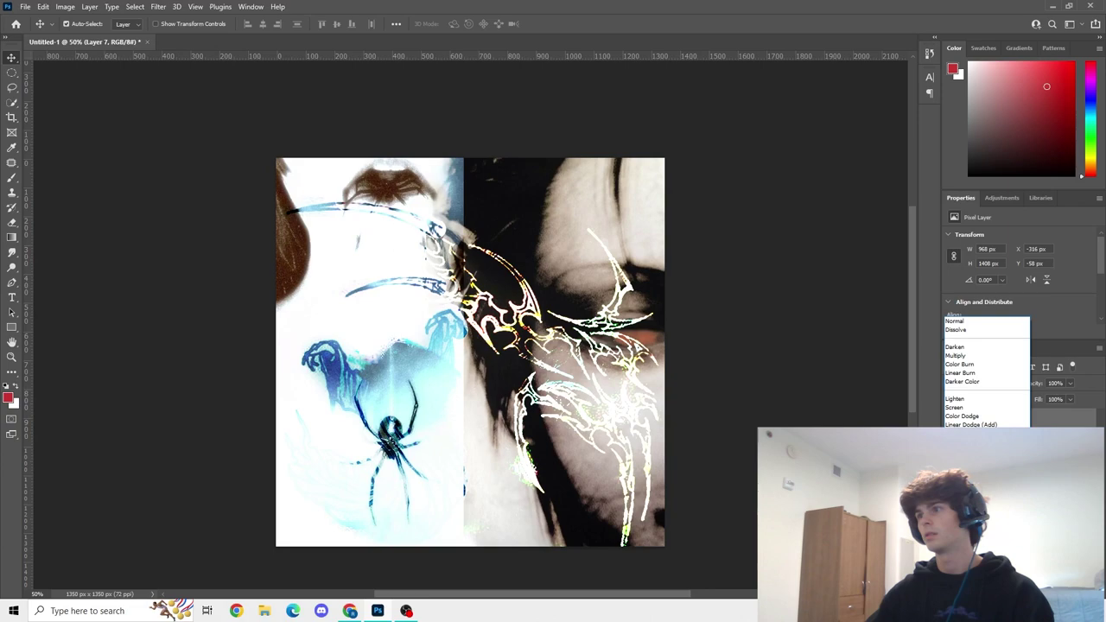
left_click(962, 468)
left_click(752, 429)
scroll(752, 429, "down", 1)
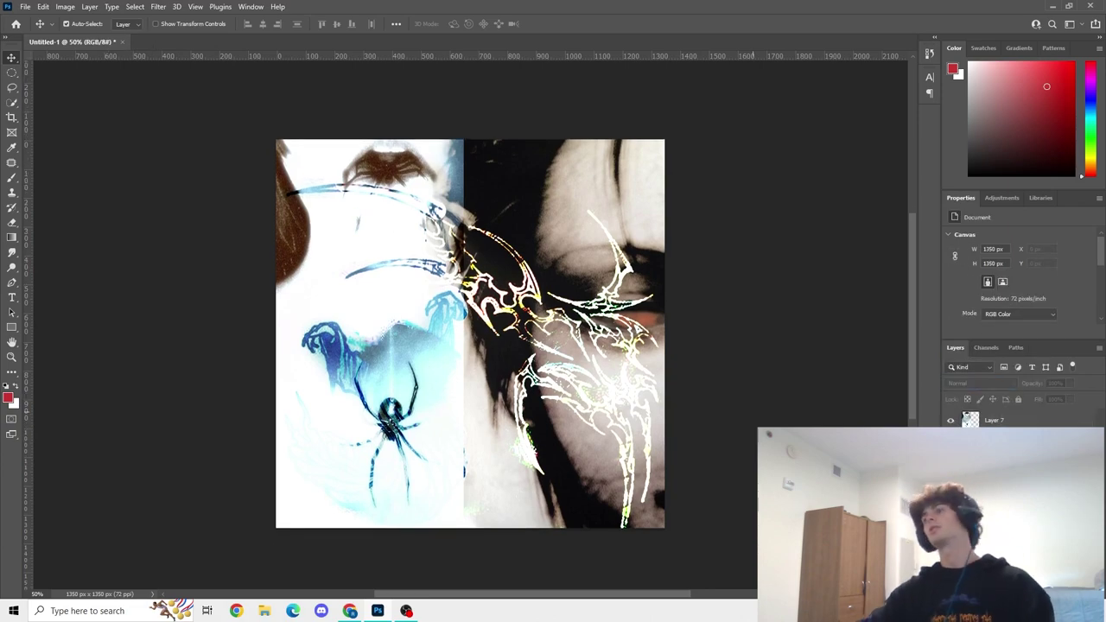
- Switch to Pinterest in Chrome, look through the spider pin's related images and return to the face pin
left_click(349, 611)
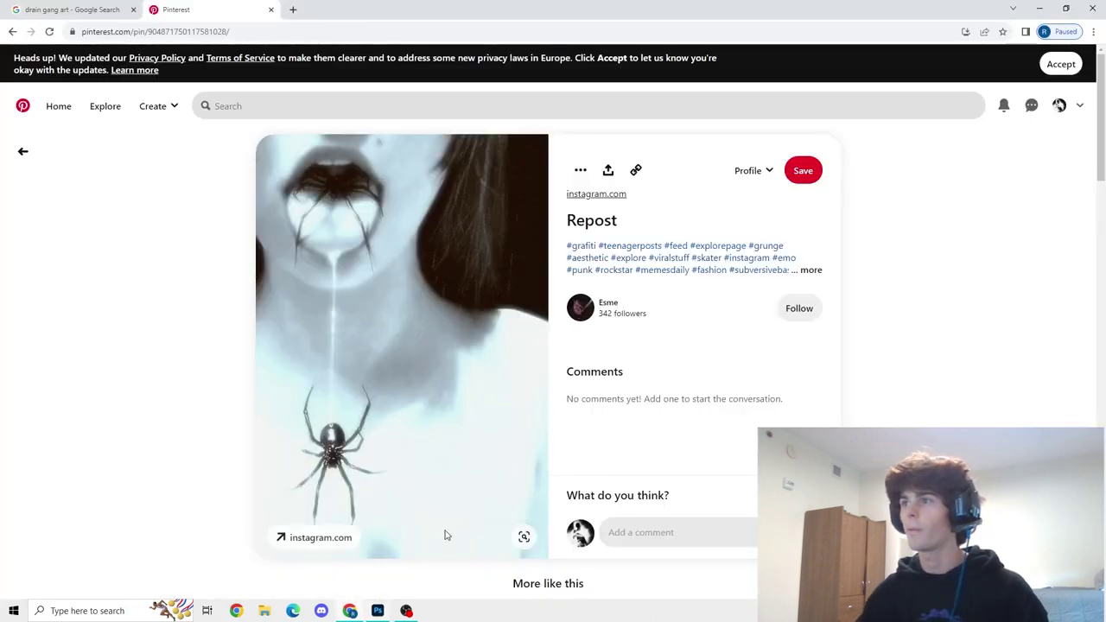
scroll(455, 253, "down", 4)
scroll(455, 253, "down", 4)
scroll(512, 364, "down", 3)
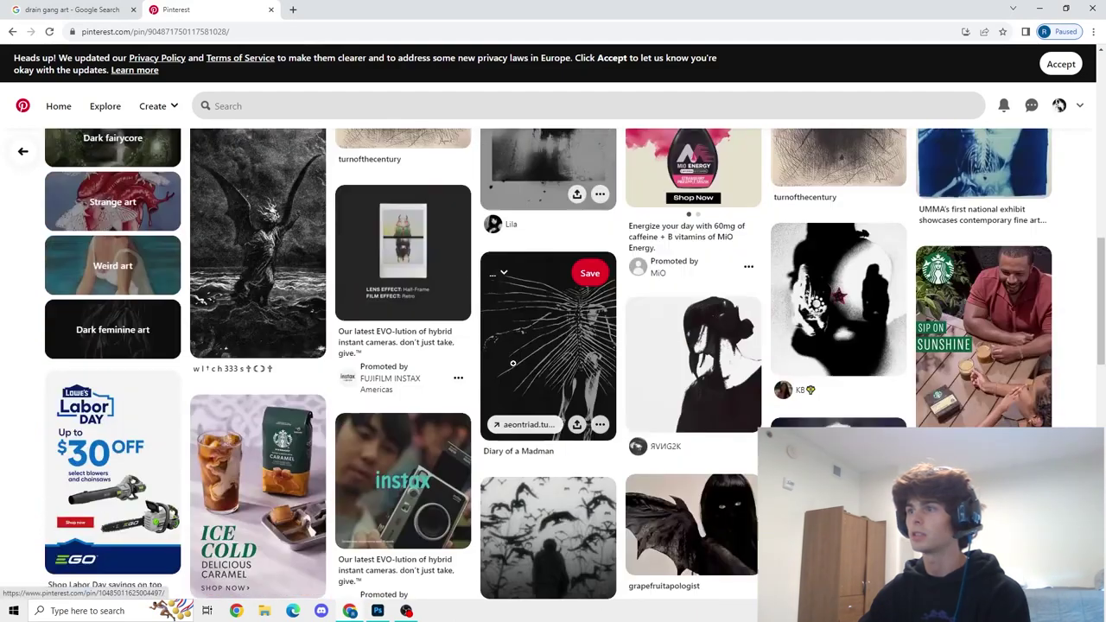
scroll(513, 363, "down", 3)
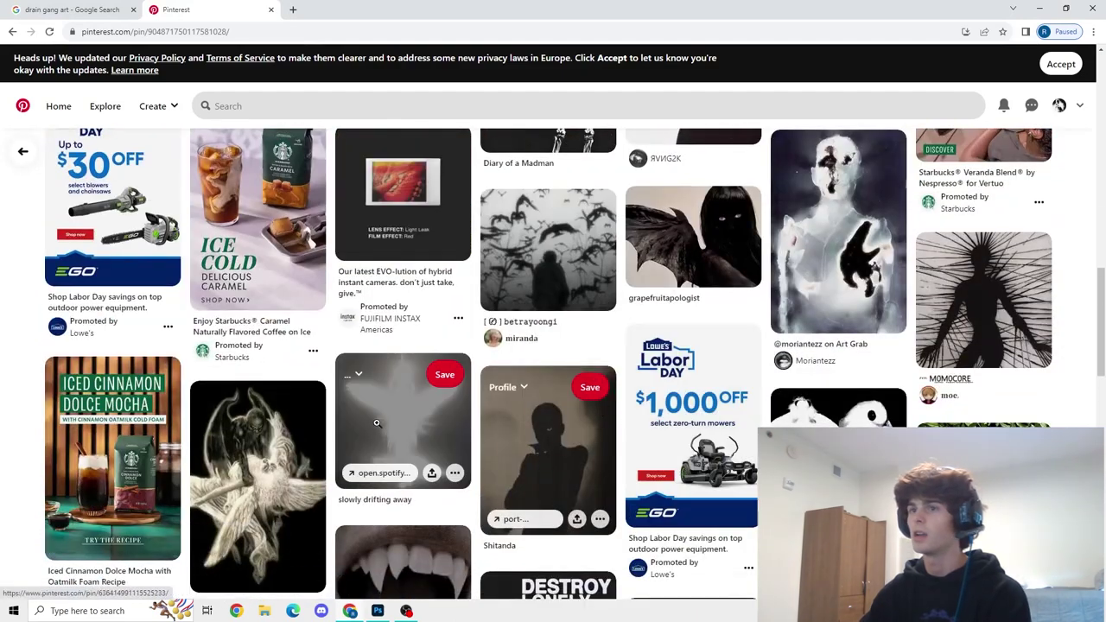
scroll(255, 376, "up", 5)
scroll(255, 376, "up", 7)
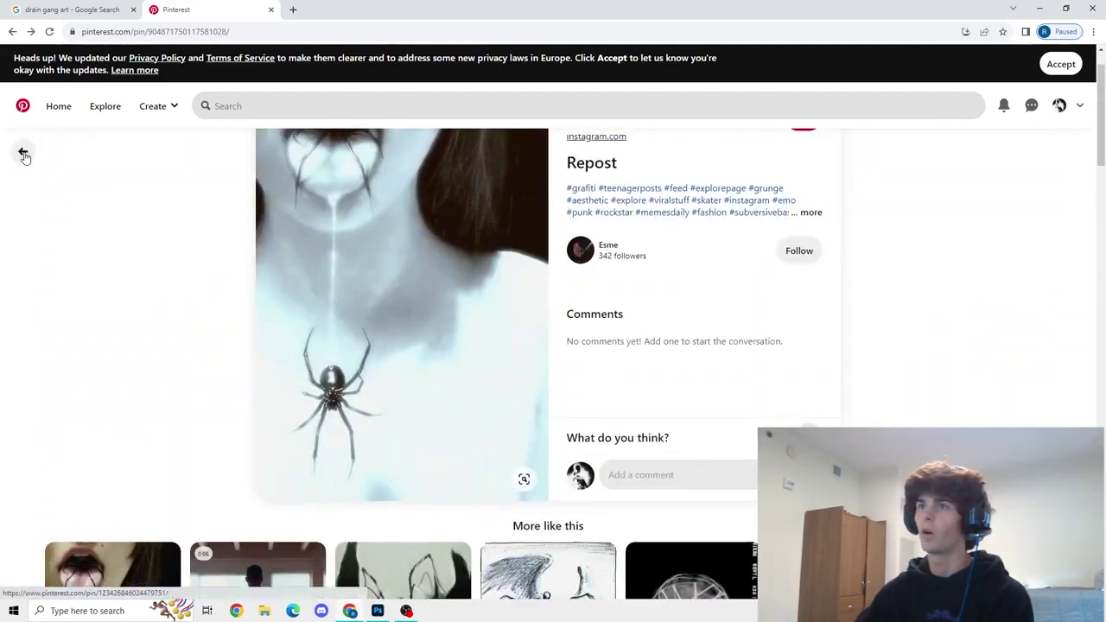
left_click(23, 152)
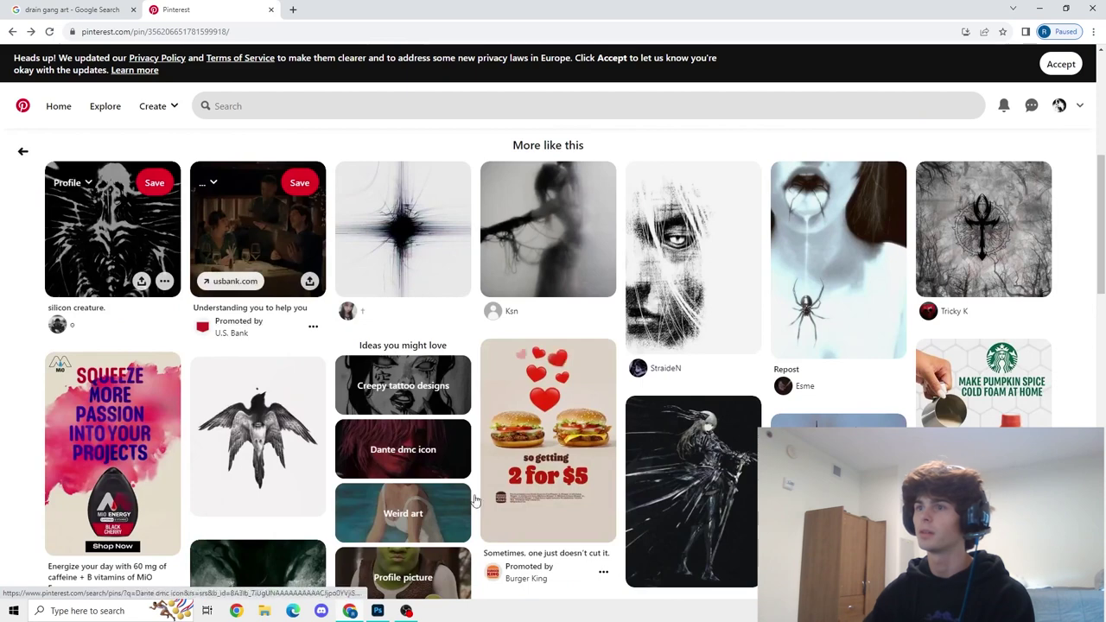
- Look through the face pin's related images for more dark artwork and go back two pins
left_click(378, 611)
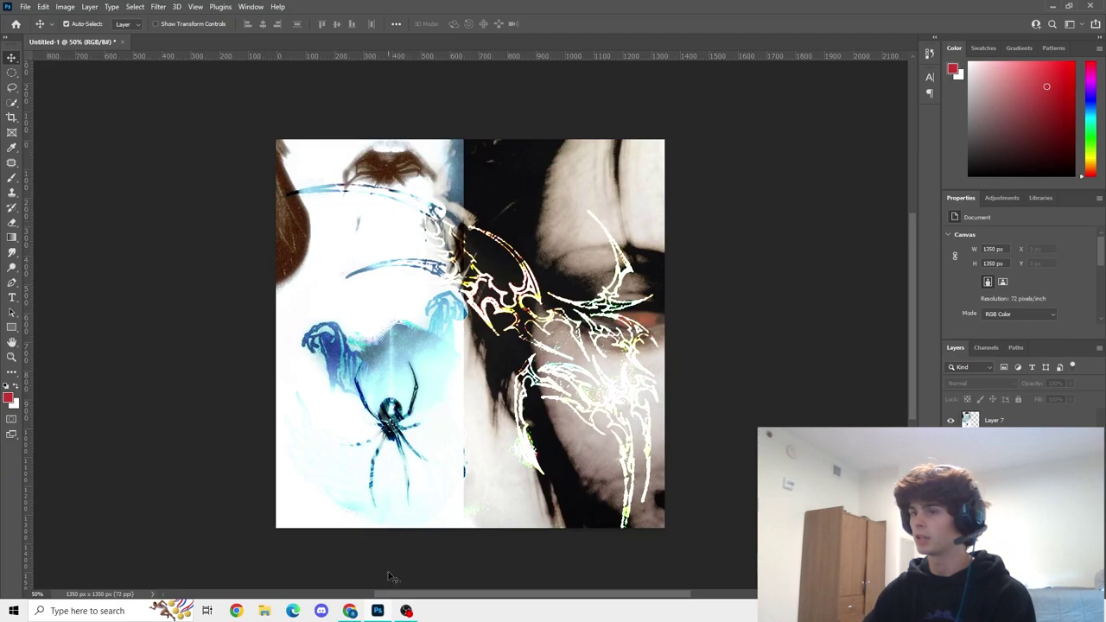
left_click(350, 611)
scroll(539, 224, "down", 3)
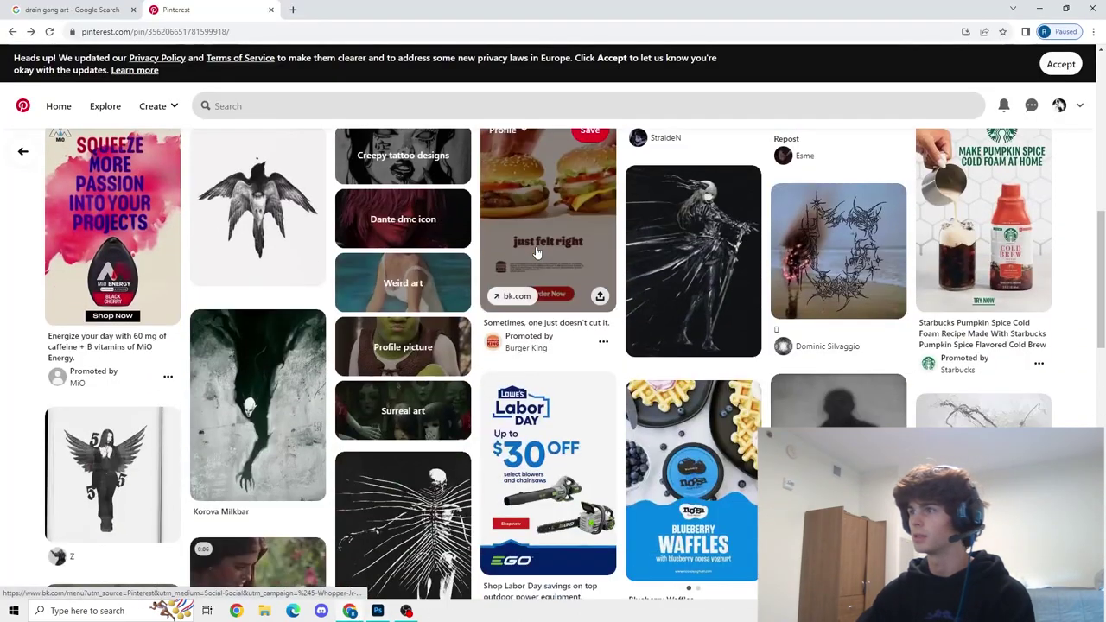
scroll(535, 250, "down", 4)
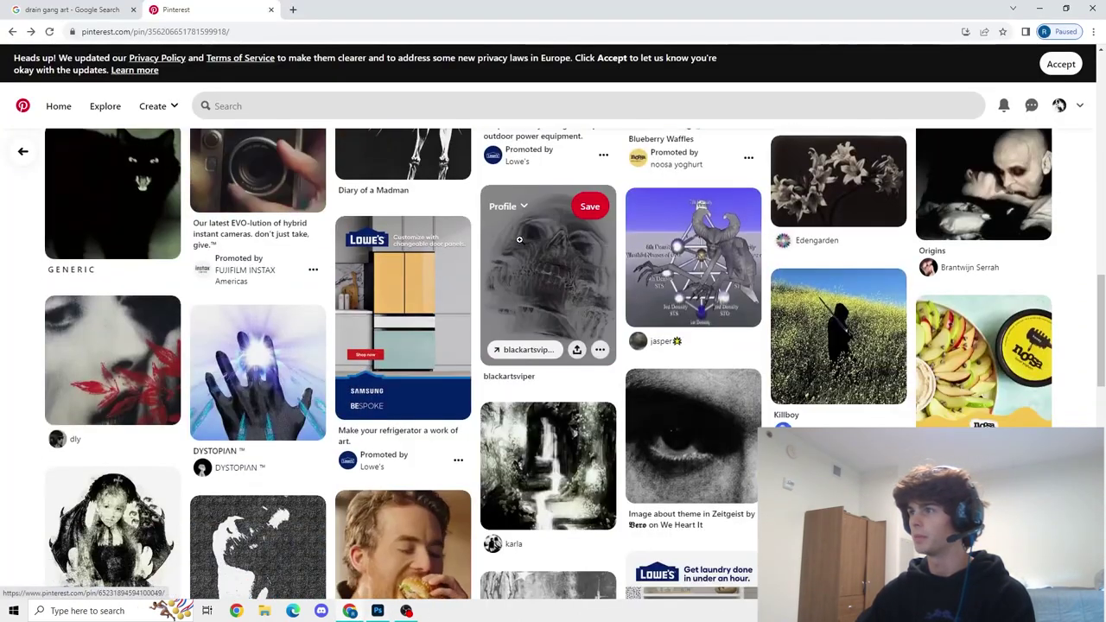
scroll(502, 227, "down", 2)
scroll(192, 298, "up", 10)
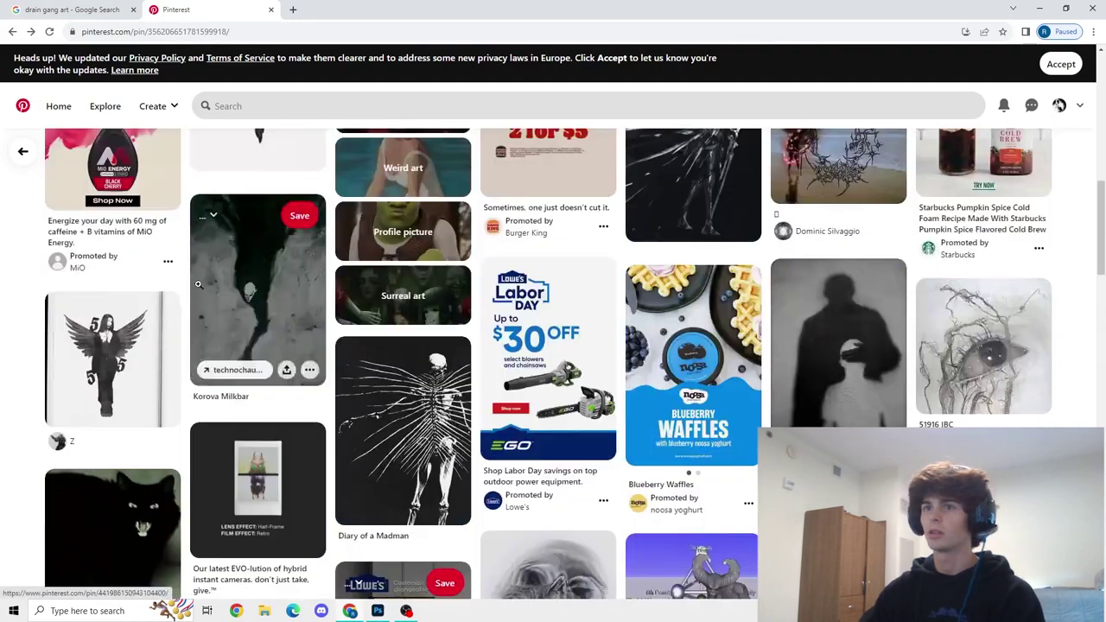
scroll(99, 237, "up", 3)
left_click(22, 151)
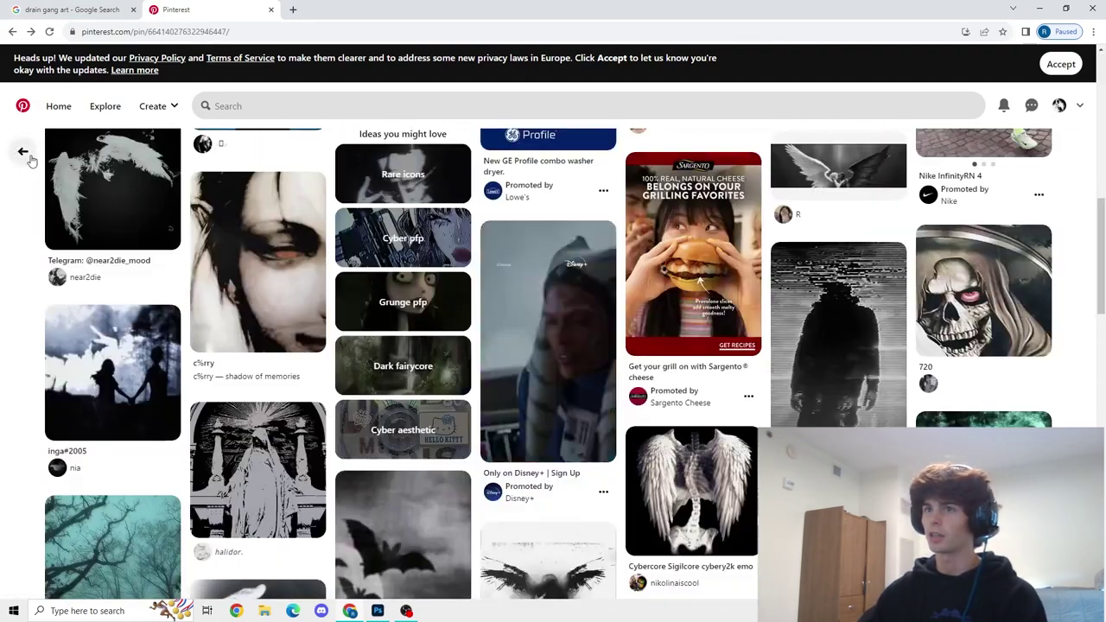
left_click(23, 151)
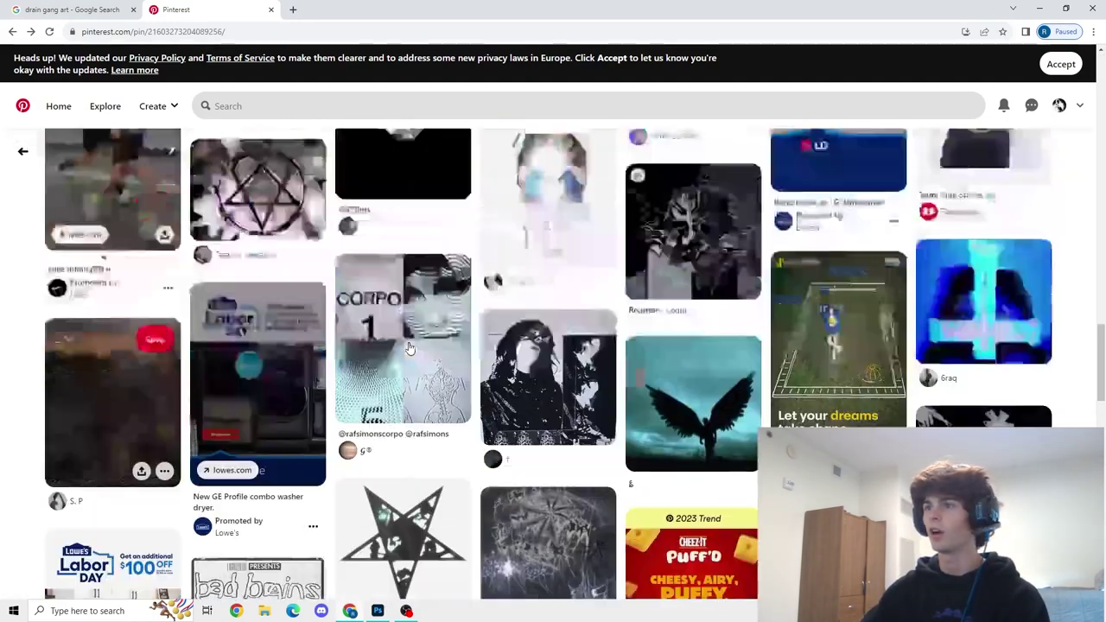
- Open the black inverted pentagram star pin from the related images and copy its image
scroll(415, 348, "down", 5)
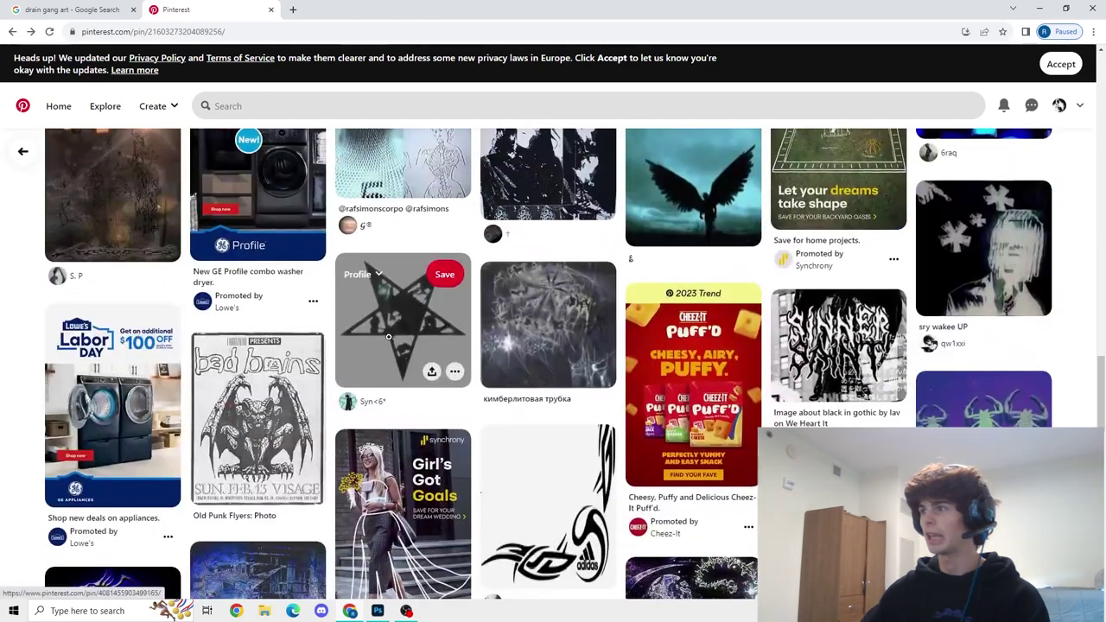
left_click(396, 333)
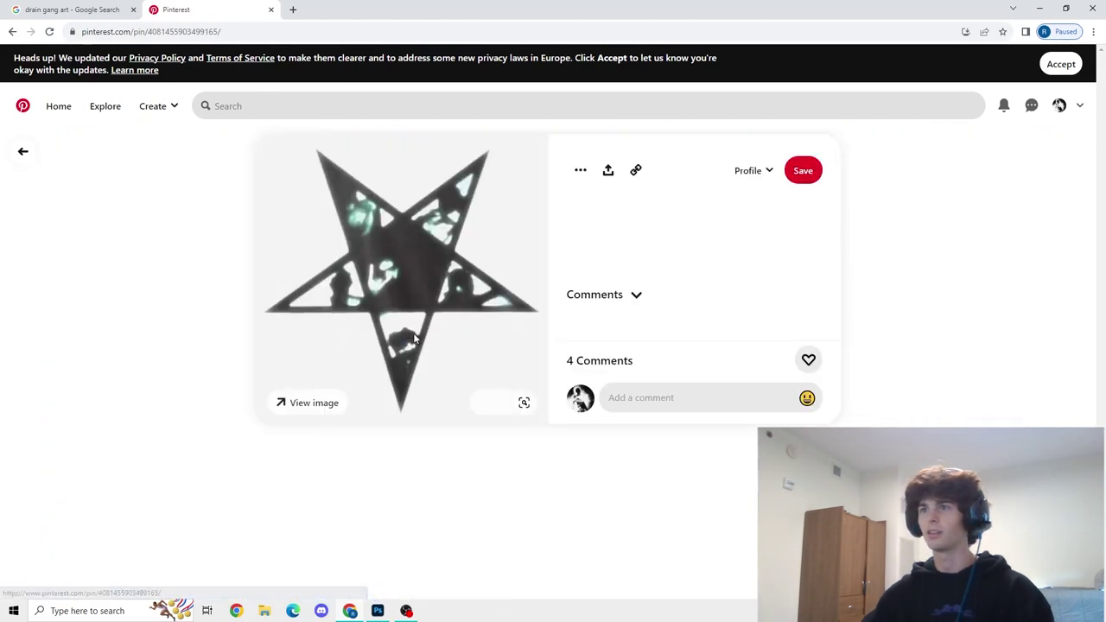
scroll(422, 289, "down", 3)
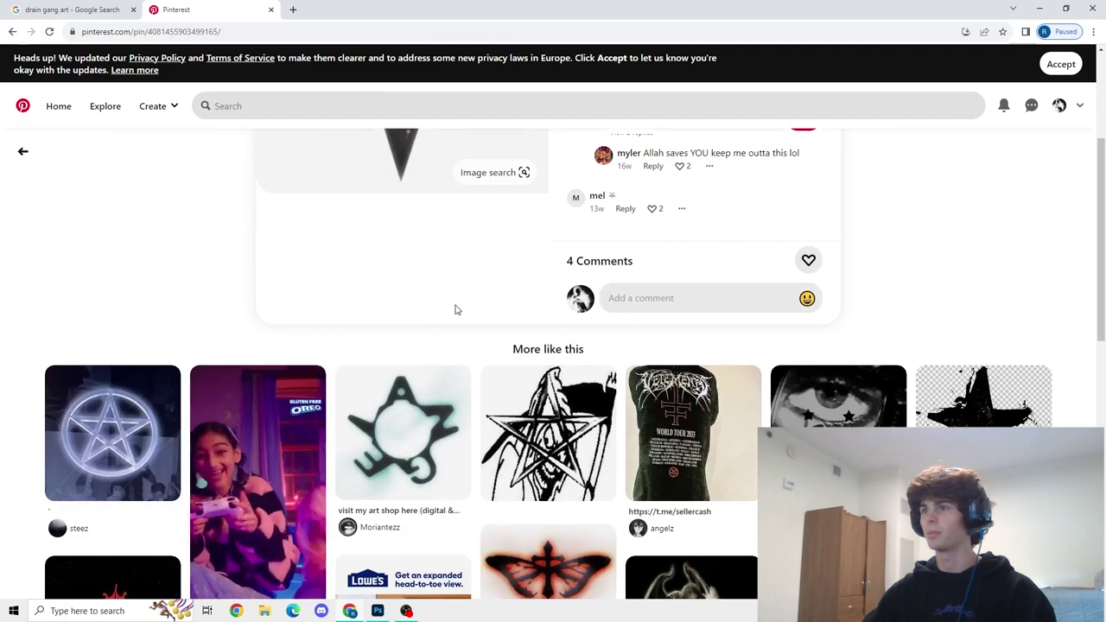
scroll(496, 385, "up", 3)
right_click(430, 343)
left_click(452, 372)
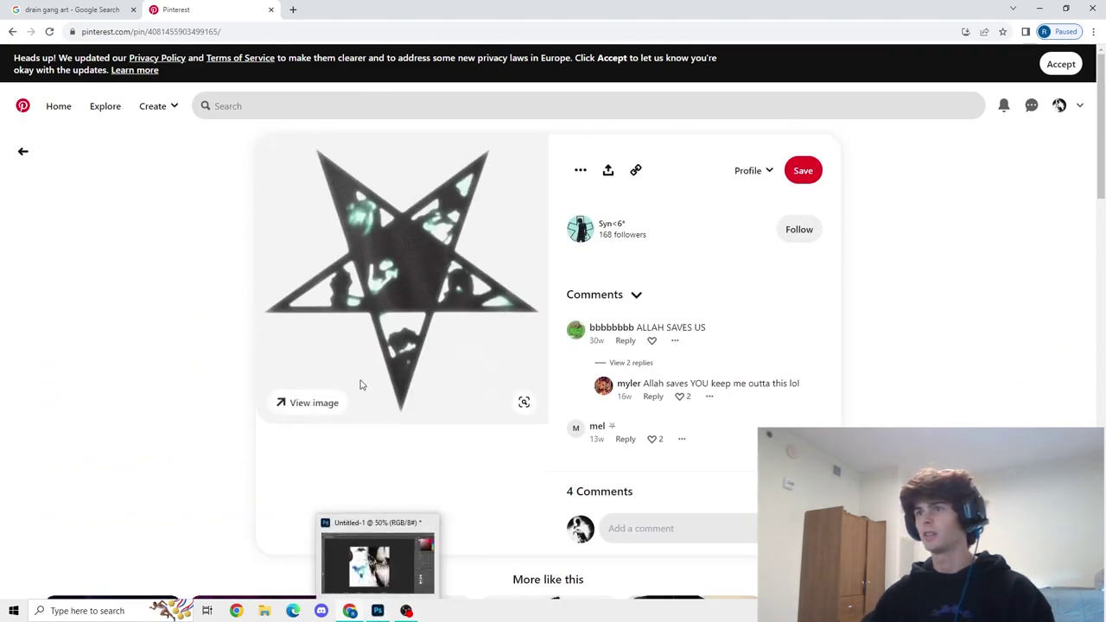
- Open the silver chrome skull pin from the pentagram pin's related images
scroll(370, 388, "down", 5)
scroll(350, 416, "down", 4)
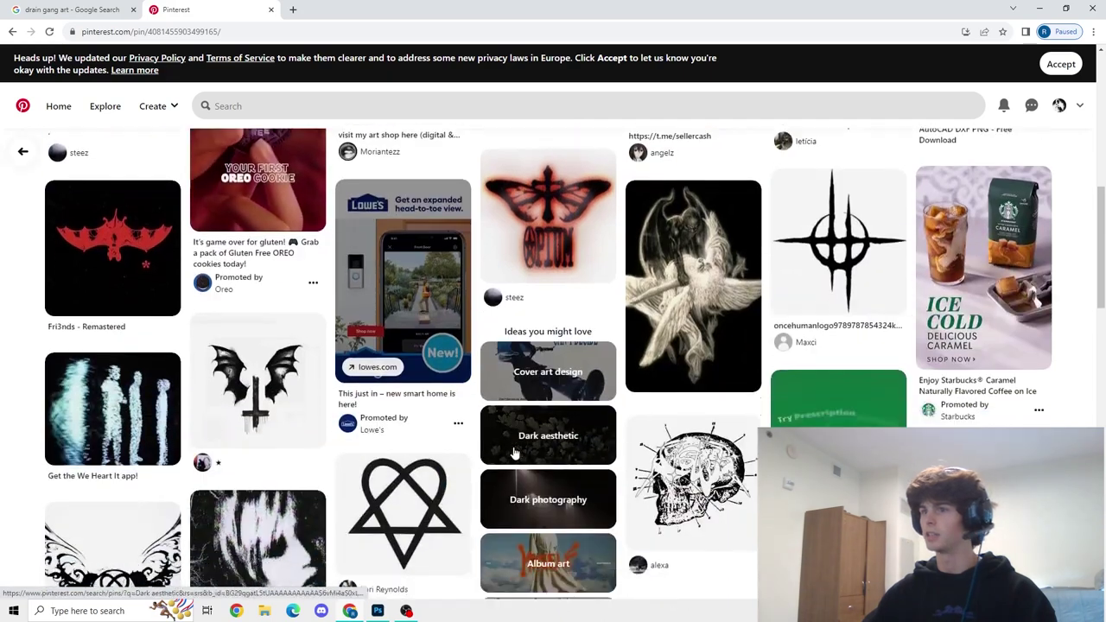
scroll(665, 373, "down", 3)
scroll(692, 365, "down", 2)
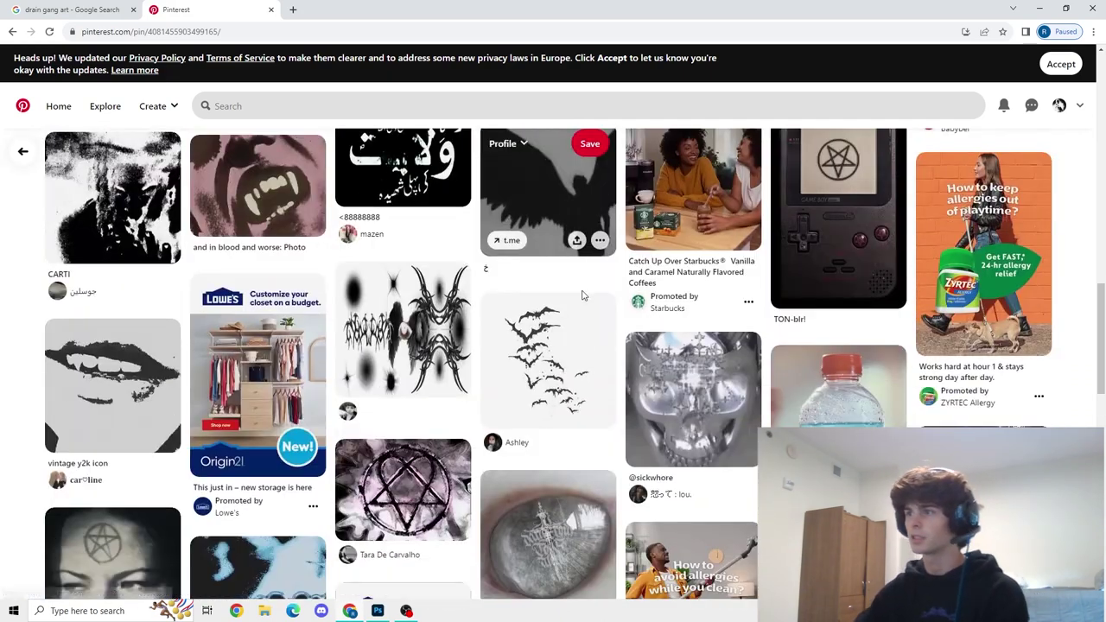
left_click(689, 399)
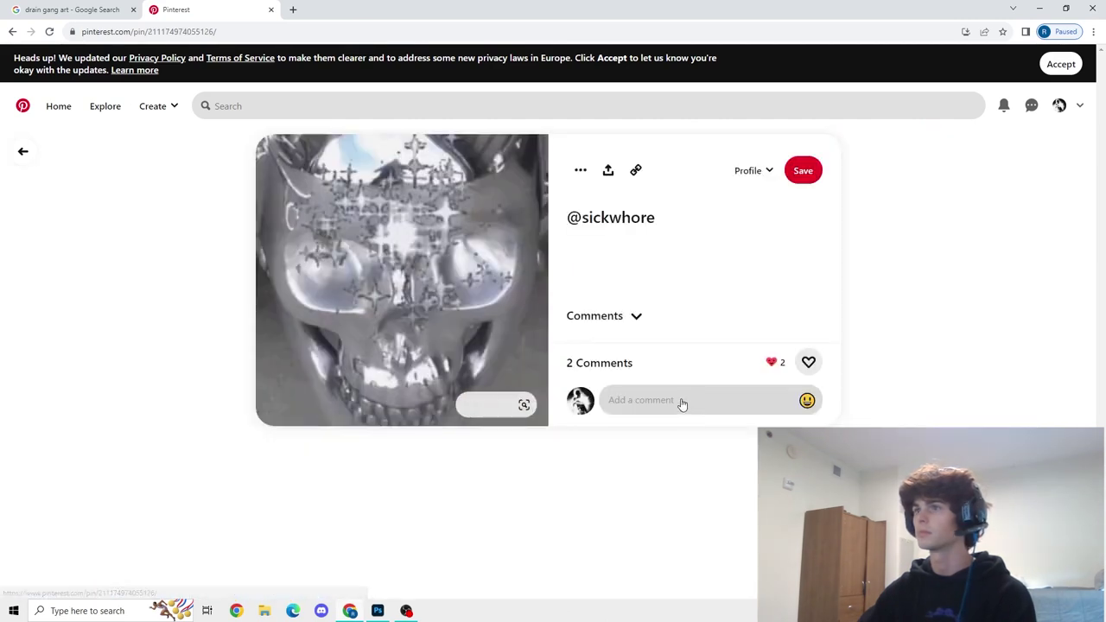
- Open the sparkling spider web pin from the chrome skull pin's related images and copy its image
scroll(596, 382, "down", 1)
scroll(596, 382, "down", 3)
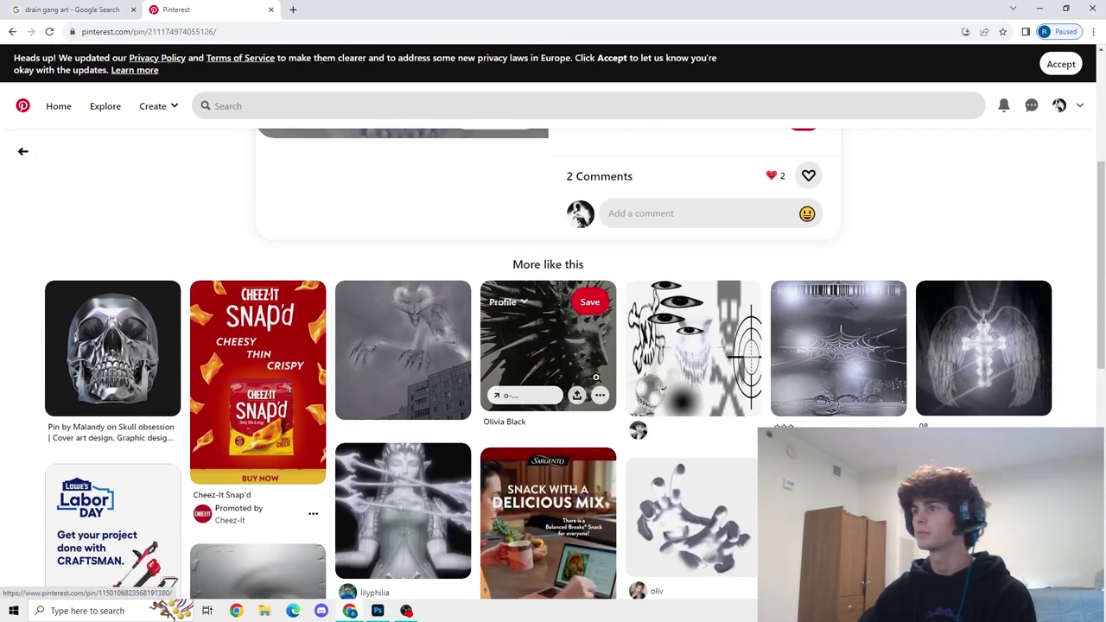
scroll(596, 382, "down", 1)
scroll(596, 382, "down", 1)
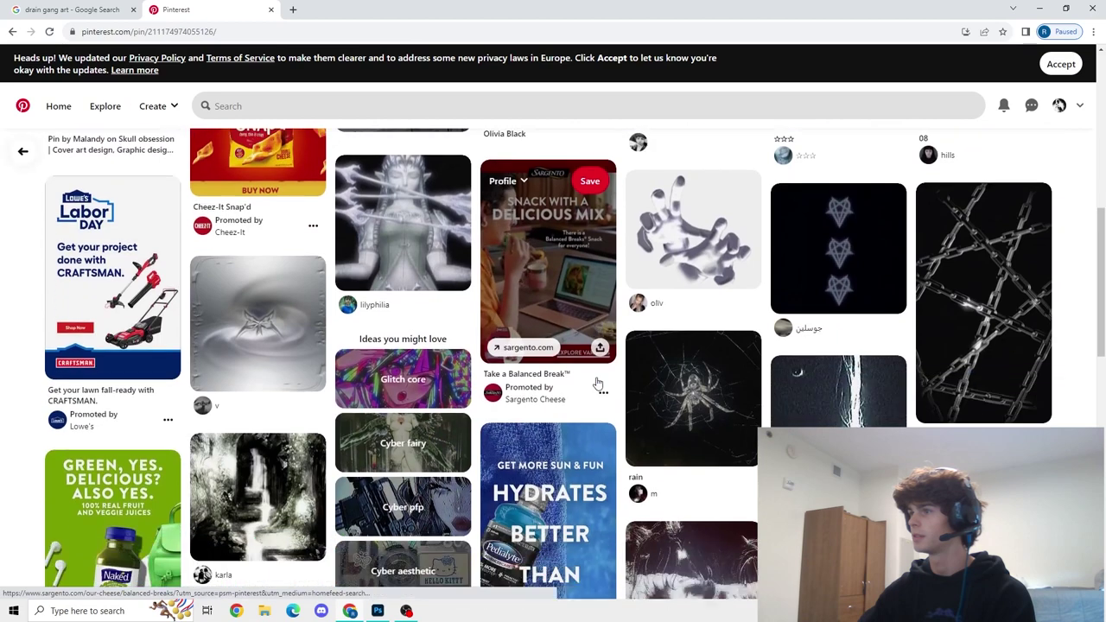
scroll(596, 382, "down", 3)
scroll(595, 382, "down", 3)
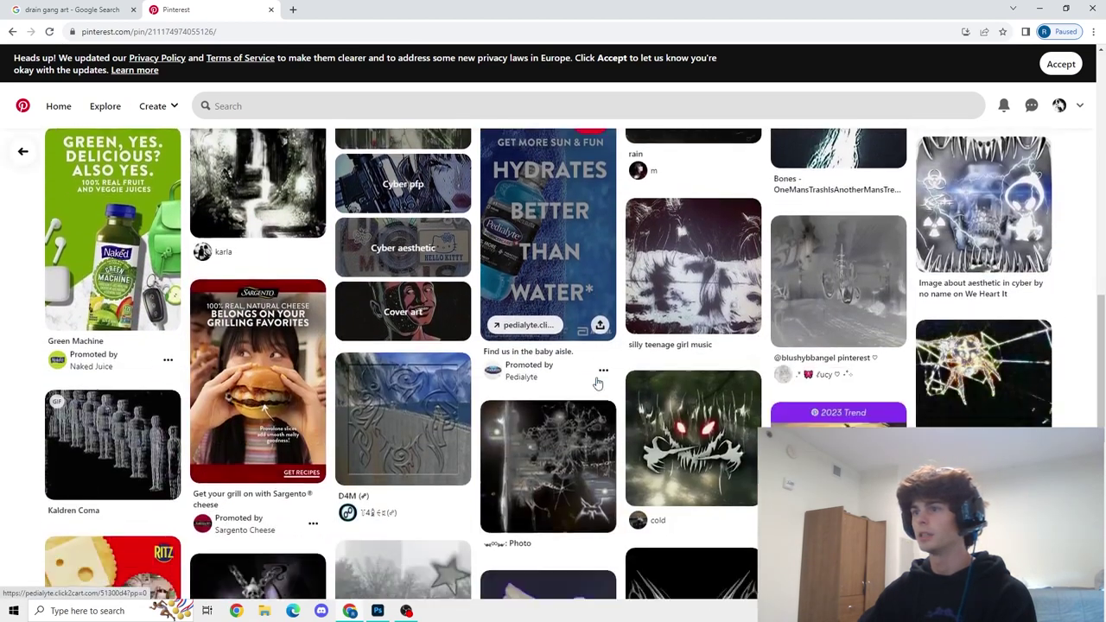
scroll(596, 381, "down", 4)
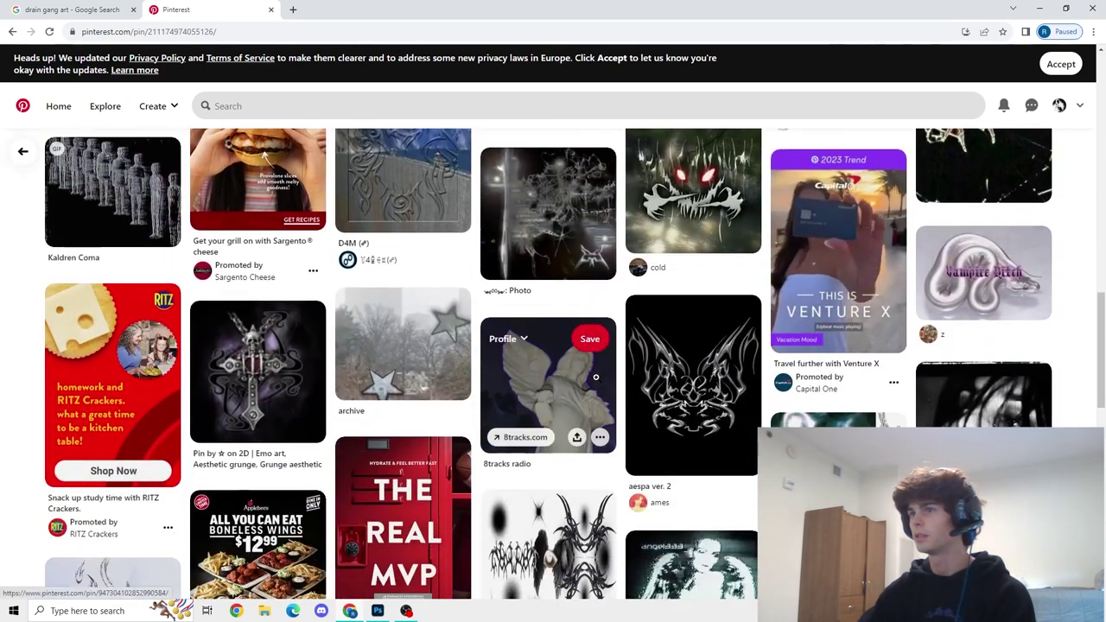
scroll(596, 382, "down", 4)
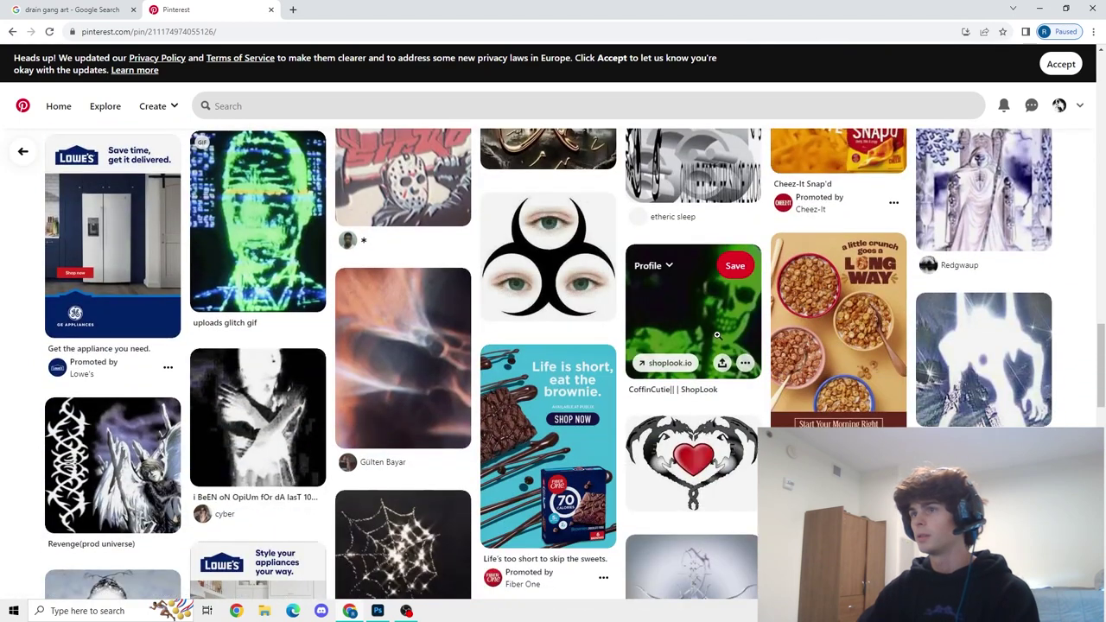
scroll(474, 335, "down", 3)
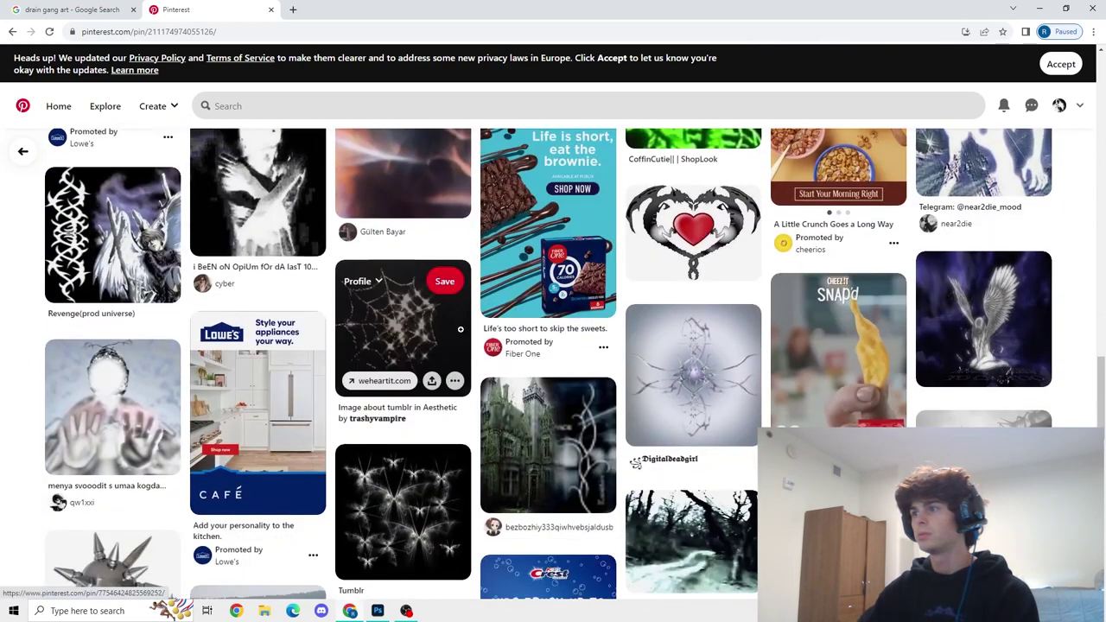
left_click(414, 324)
right_click(413, 321)
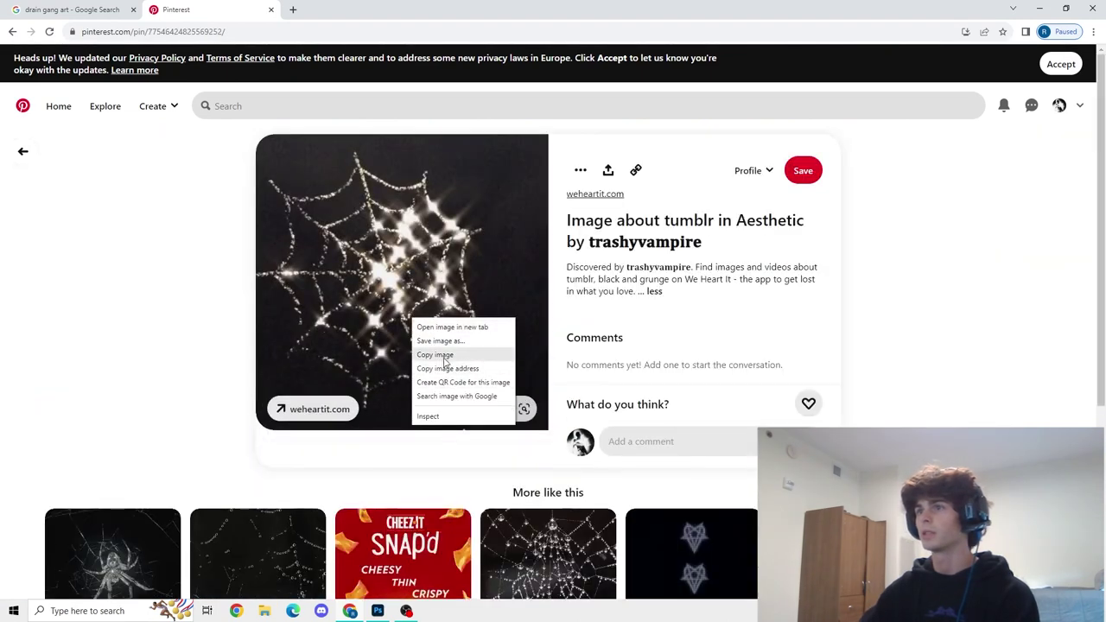
left_click(435, 354)
- Switch to Photoshop, paste the spider web image and enlarge it to about 765 × 774 px
left_click(377, 611)
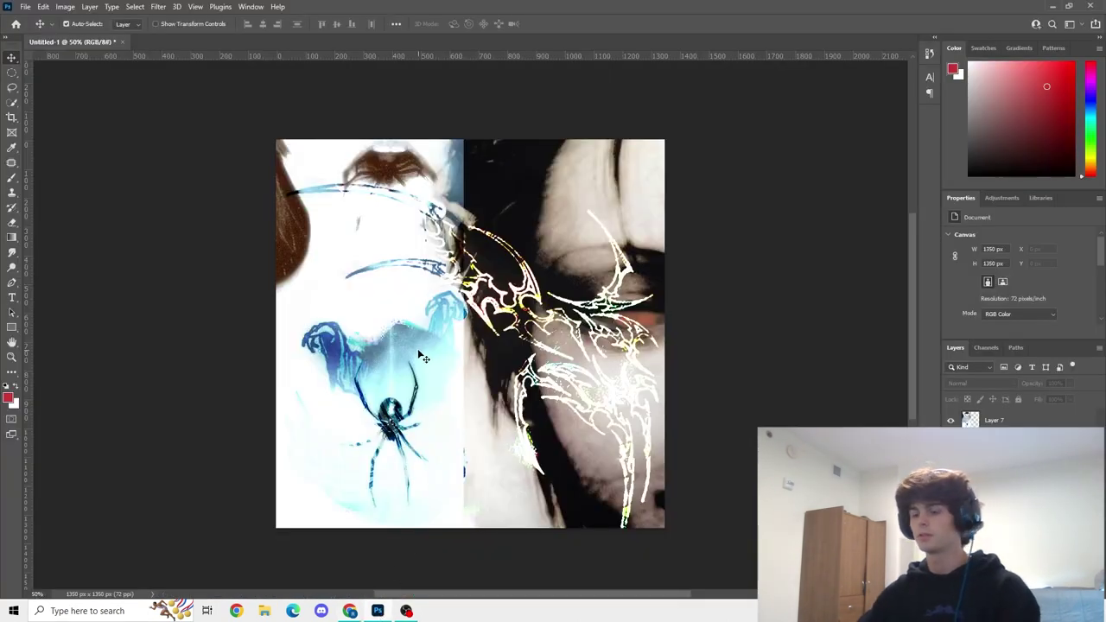
key("ctrl+v")
left_click_drag(471, 341, 371, 317)
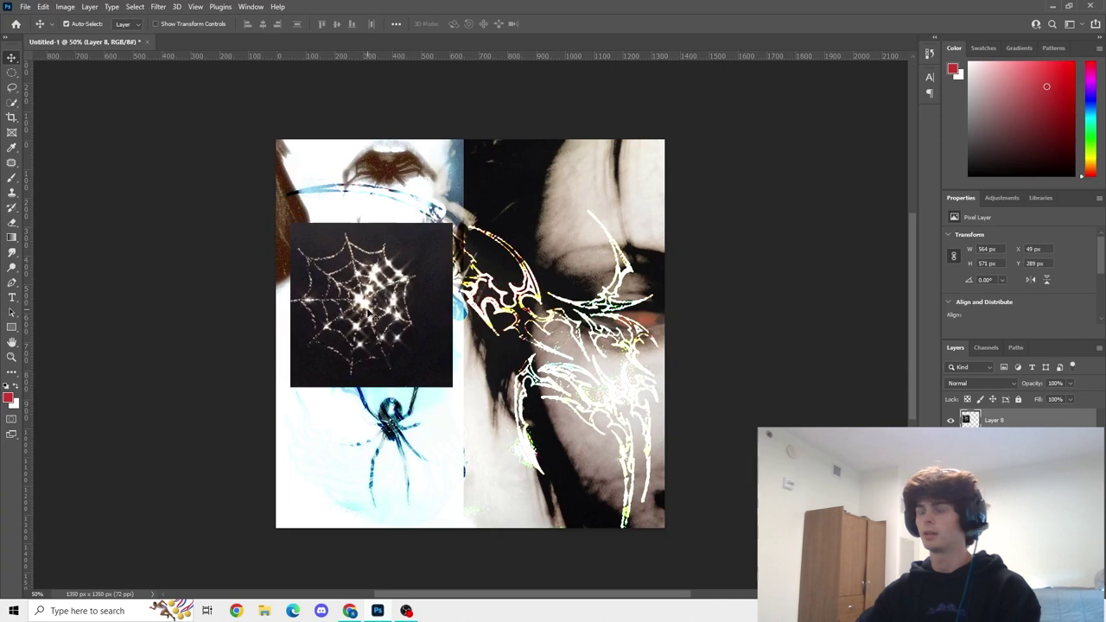
key("ctrl+t")
left_click_drag(451, 386, 514, 427)
left_click_drag(421, 352, 402, 353)
left_click(570, 23)
mouse_move(437, 267)
left_mouse_down()
mouse_move(457, 267)
mouse_move(445, 267)
left_mouse_up()
- Move the spider web over the dark upper-right part of the artwork and set its blend mode to Color Dodge
left_click(980, 382)
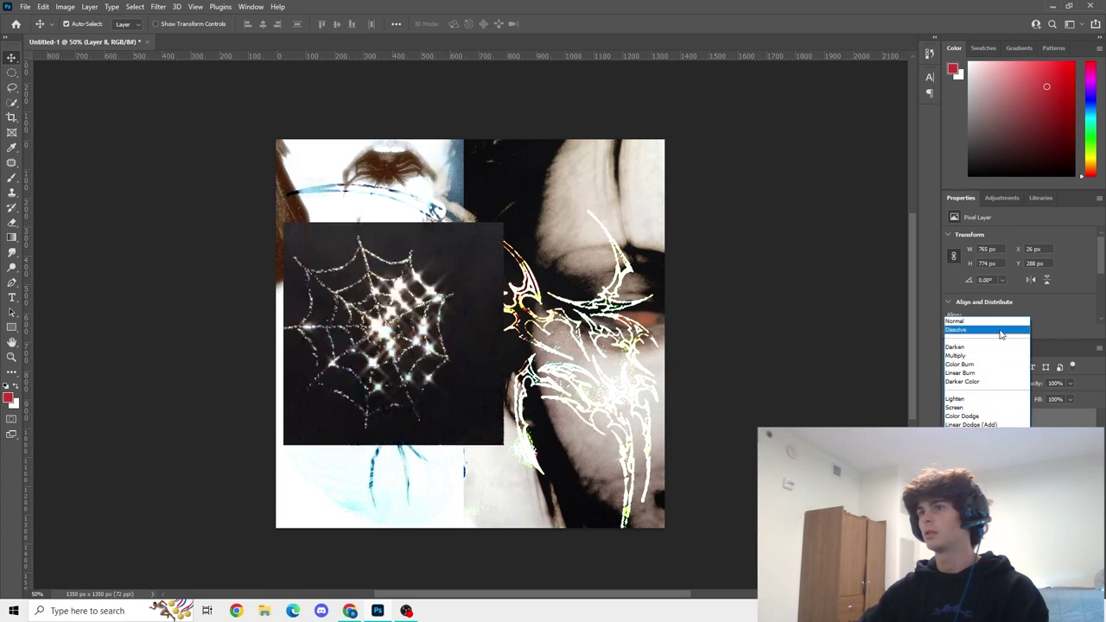
left_click(840, 283)
left_click_drag(447, 273, 628, 187)
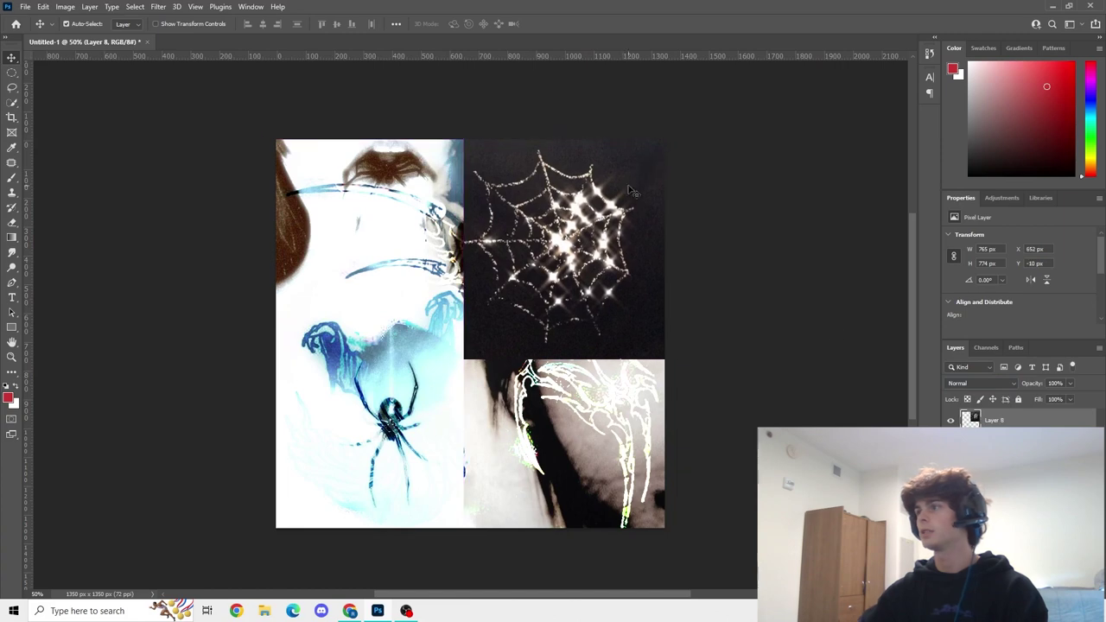
left_click(965, 385)
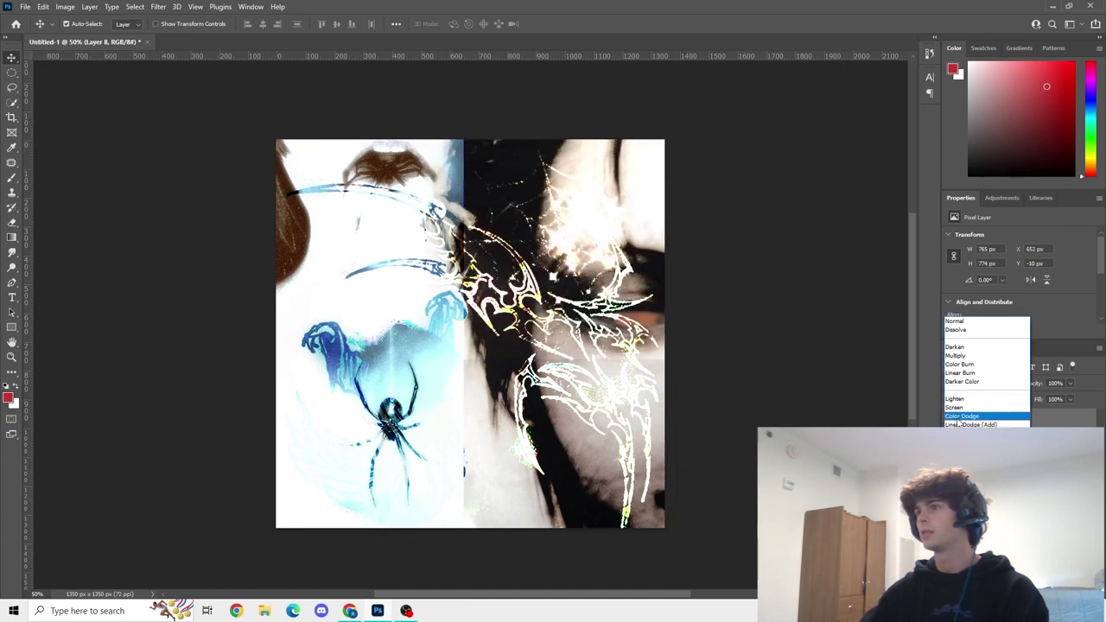
left_click(957, 416)
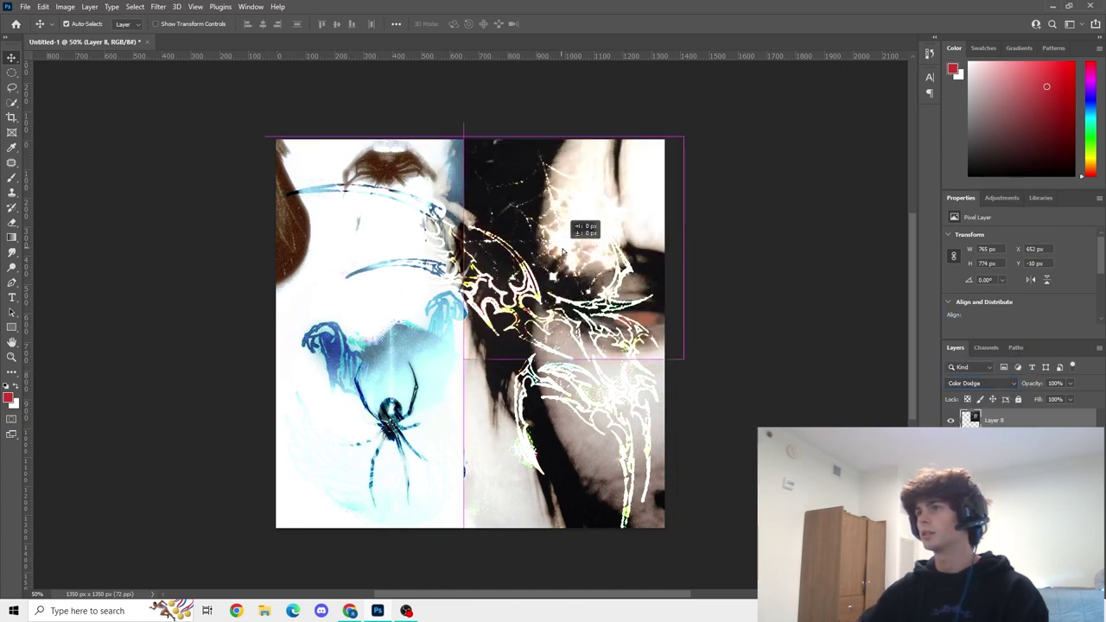
left_click_drag(582, 230, 588, 230)
left_click(740, 303)
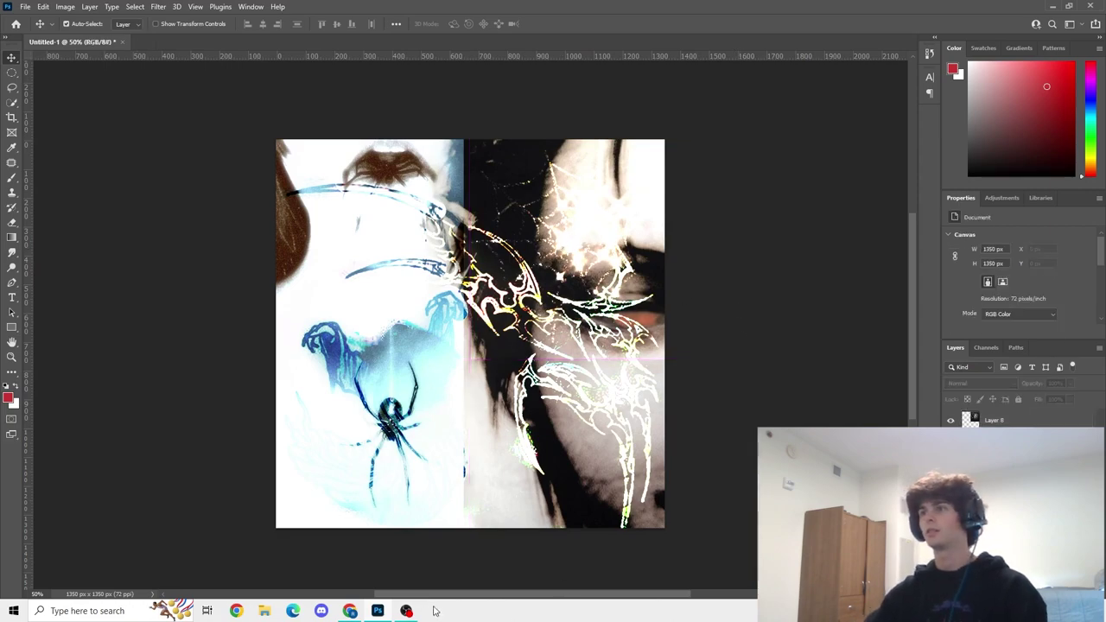
- Switch to Pinterest in Chrome and open the white lightning pin from the spider web pin's related images
left_click(357, 612)
scroll(422, 329, "down", 5)
scroll(567, 261, "down", 1)
left_click(547, 293)
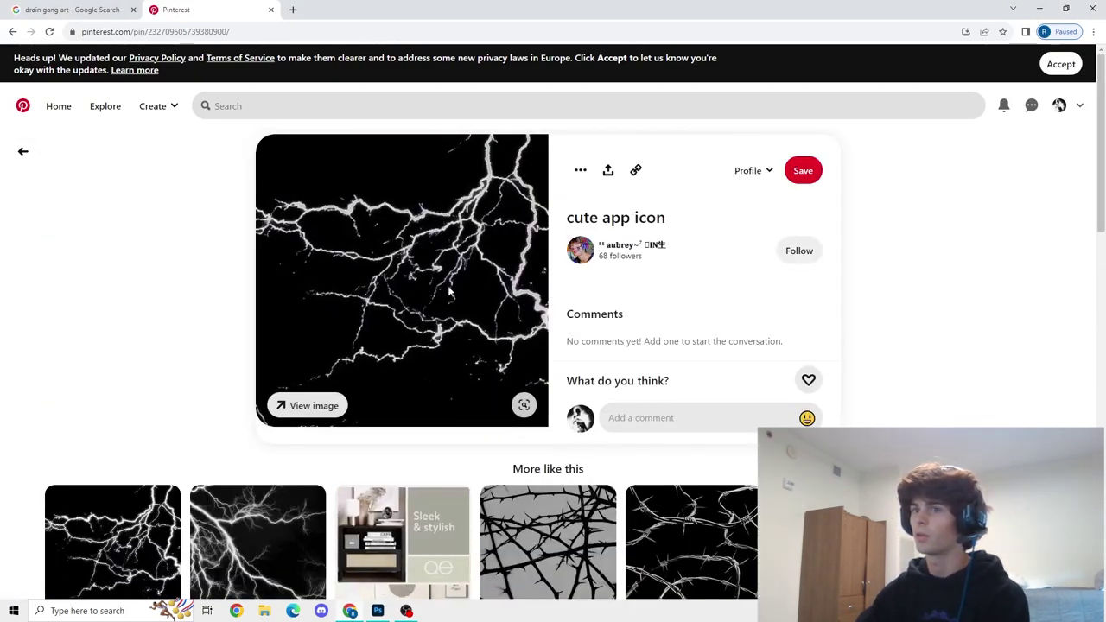
- Open the similar, brighter lightning pin from the related images and copy its image
scroll(395, 276, "down", 2)
left_click(123, 369)
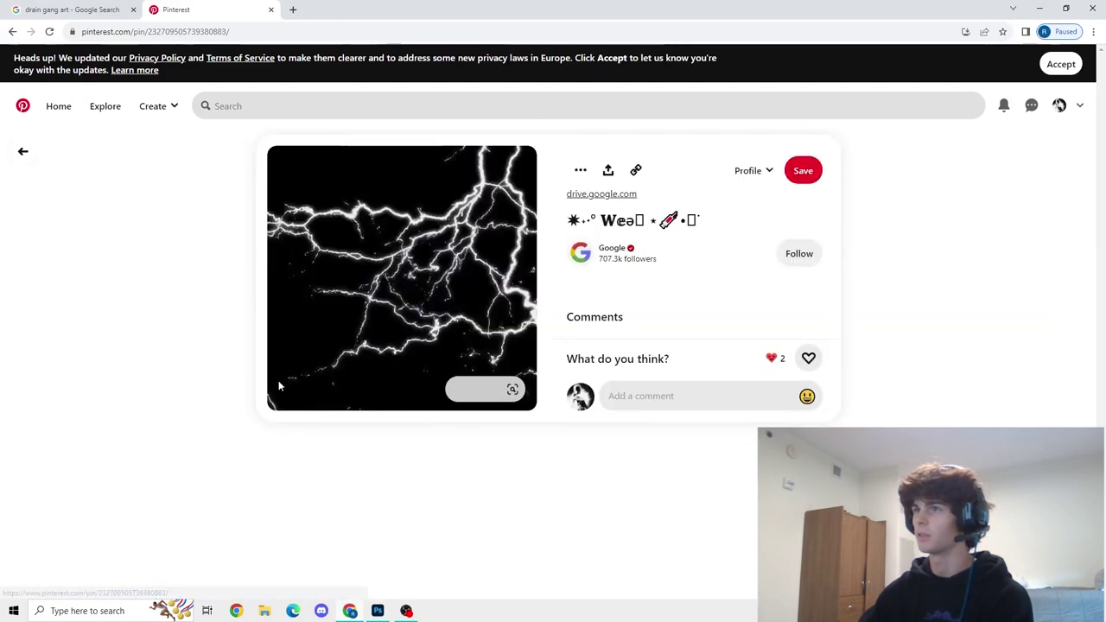
scroll(577, 316, "down", 2)
scroll(577, 316, "up", 2)
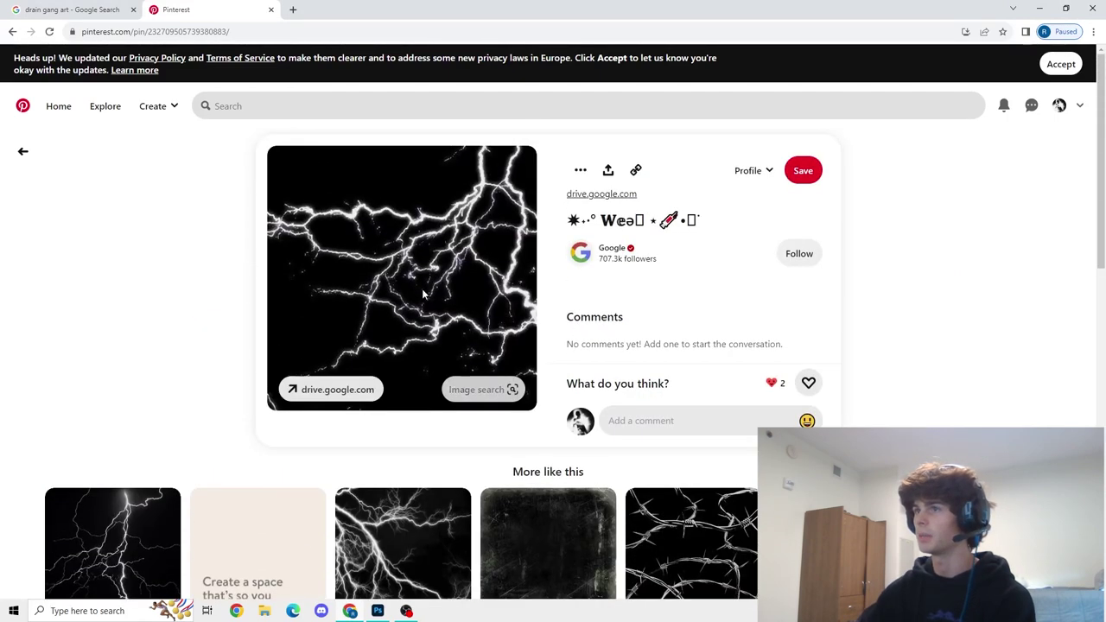
right_click(416, 275)
left_click(442, 312)
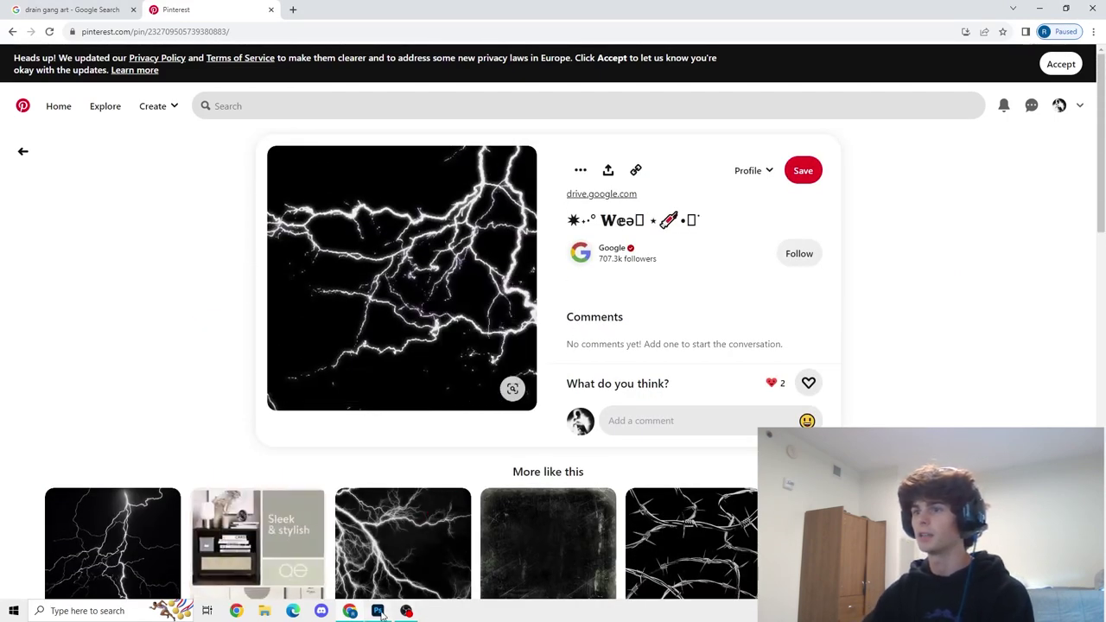
- Switch to Photoshop, paste the lightning image and scale it to about 1421 × 1400 px to cover the canvas
left_click(391, 579)
key("ctrl+v")
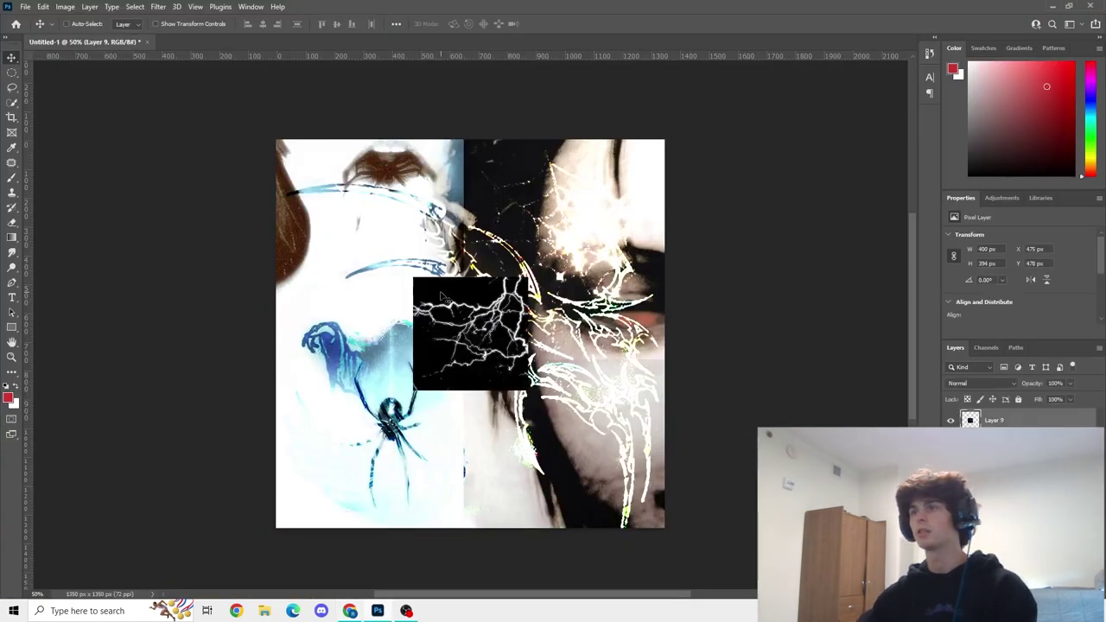
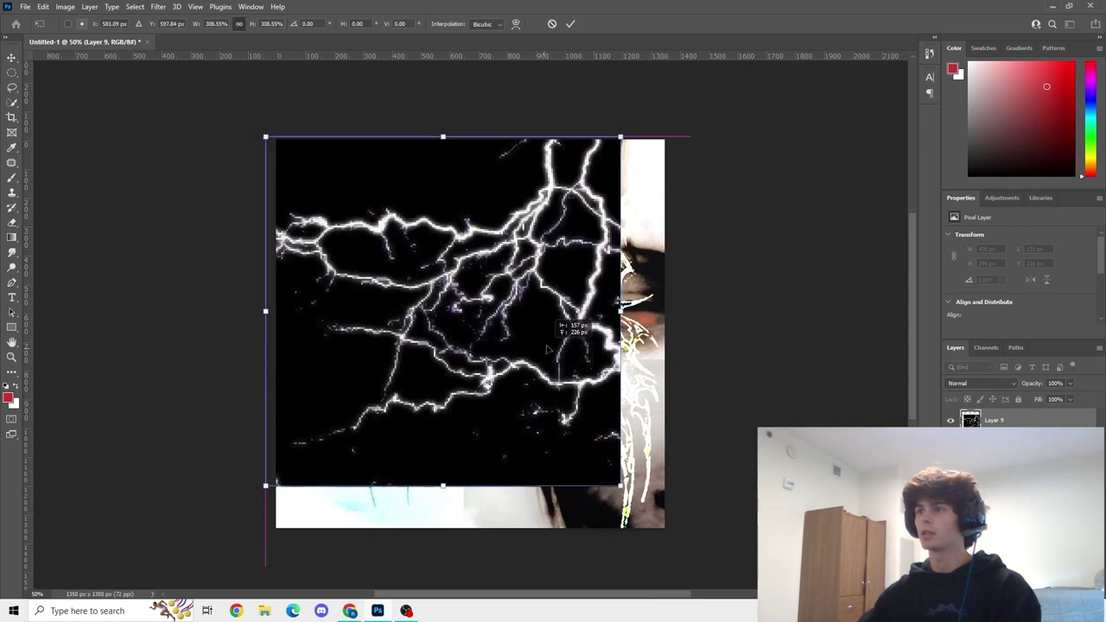
left_click_drag(620, 486, 587, 480)
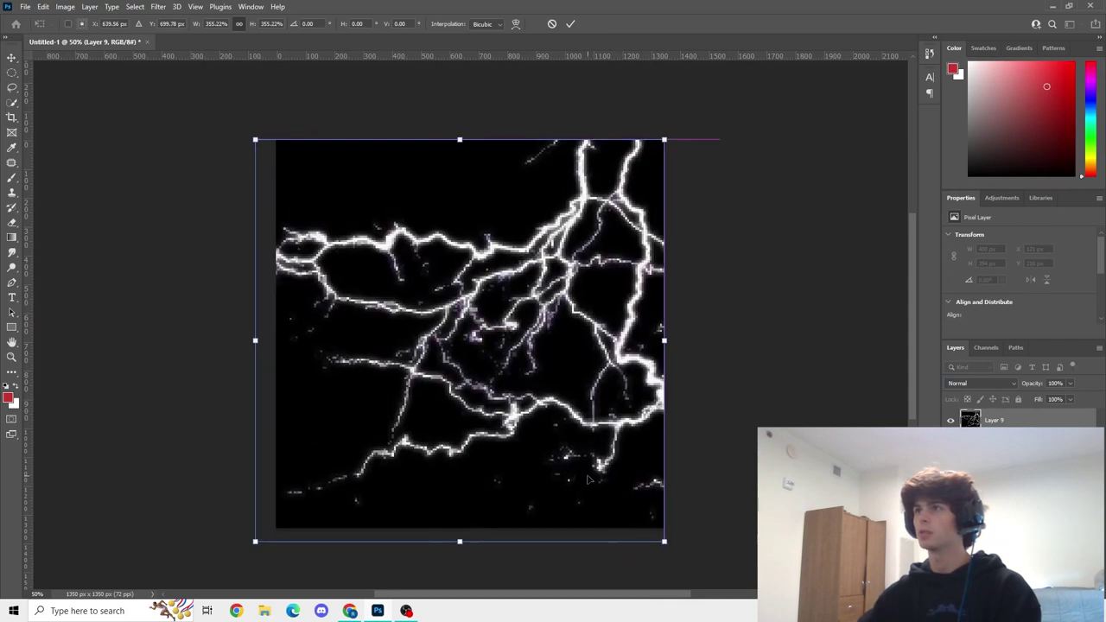
left_click(570, 24)
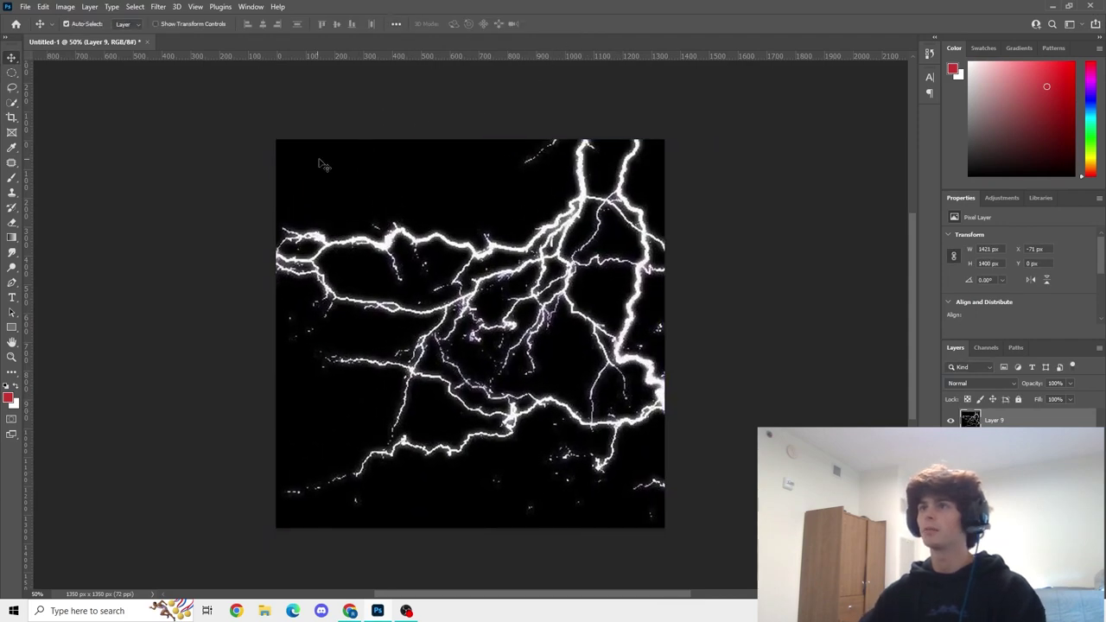
- Flip the lightning layer horizontally and shift it slightly to the right and up
left_click(43, 7)
mouse_move(65, 7)
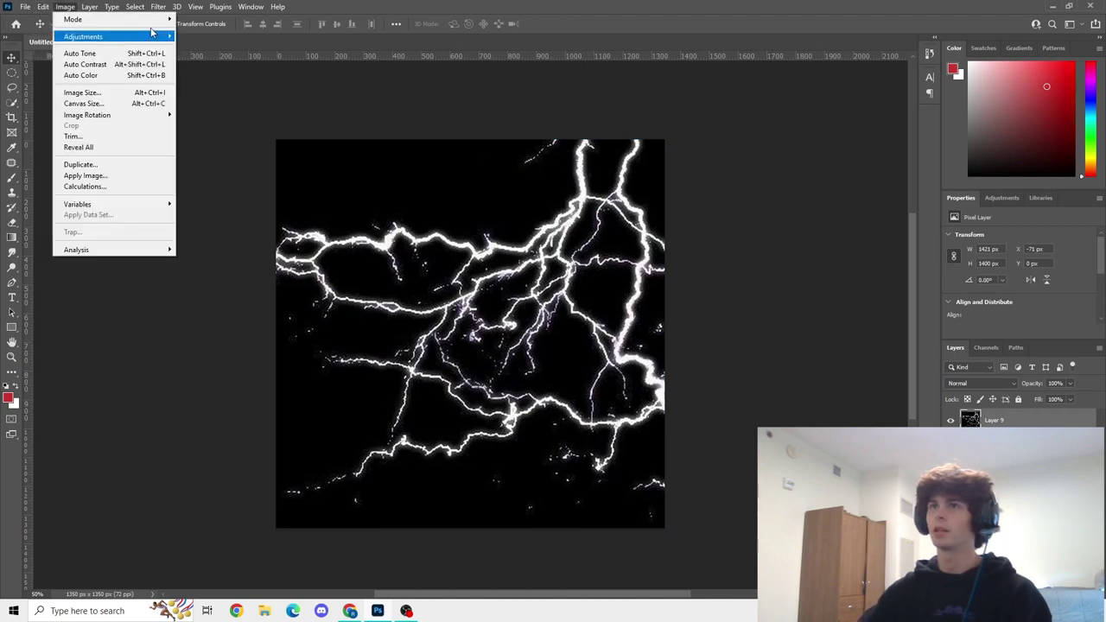
mouse_move(76, 275)
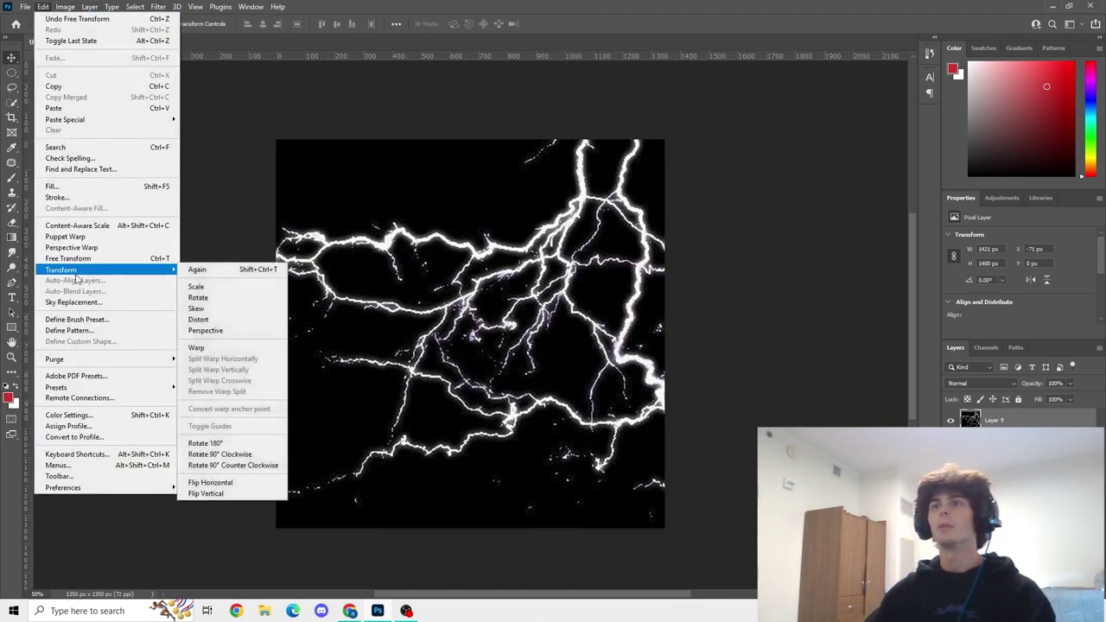
left_click(212, 482)
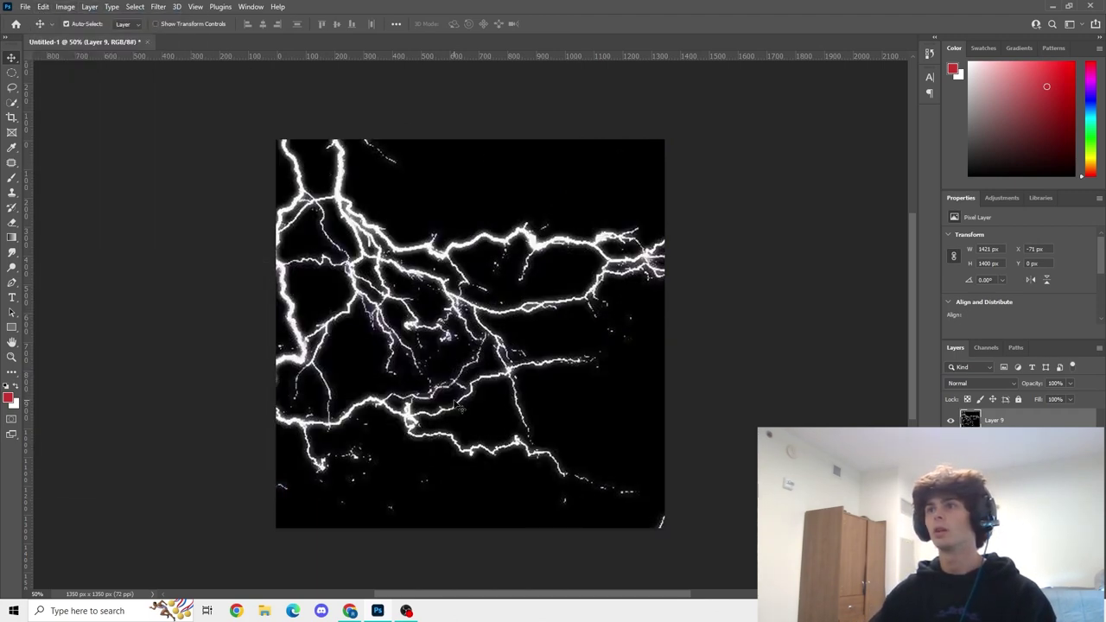
left_click_drag(461, 409, 476, 404)
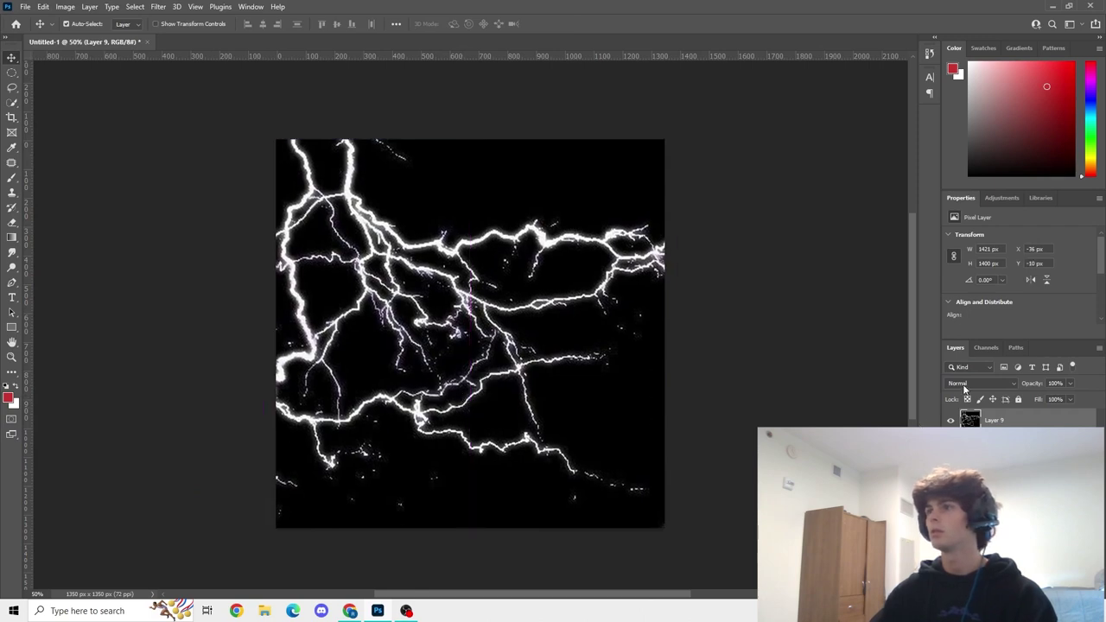
- Set the lightning layer's blend mode to Lighter Color and deselect the layer
left_click(964, 386)
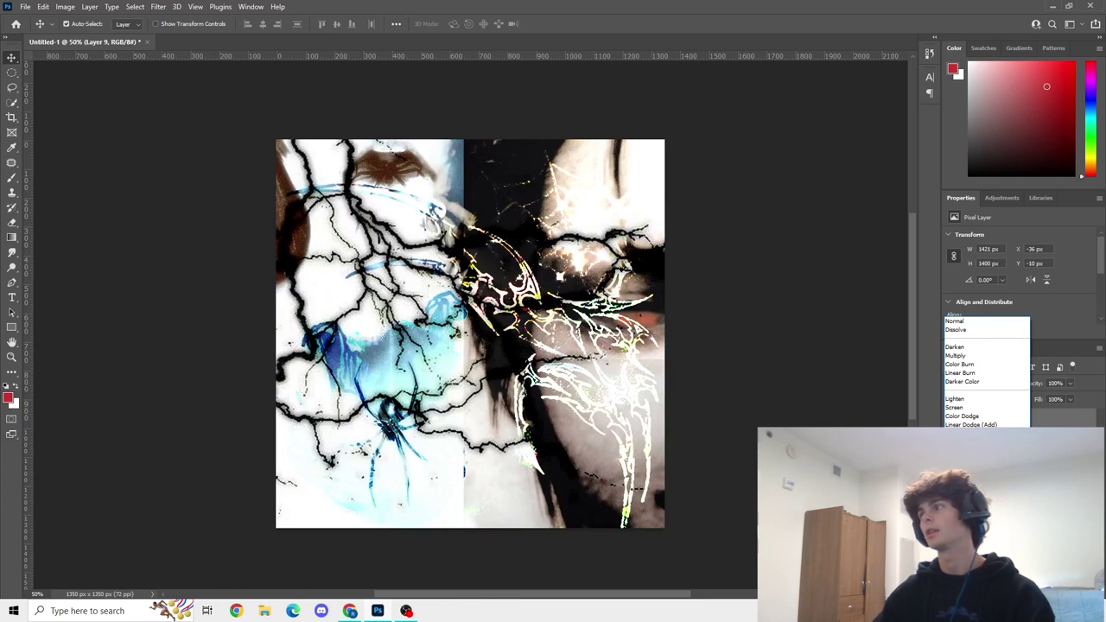
left_click(961, 433)
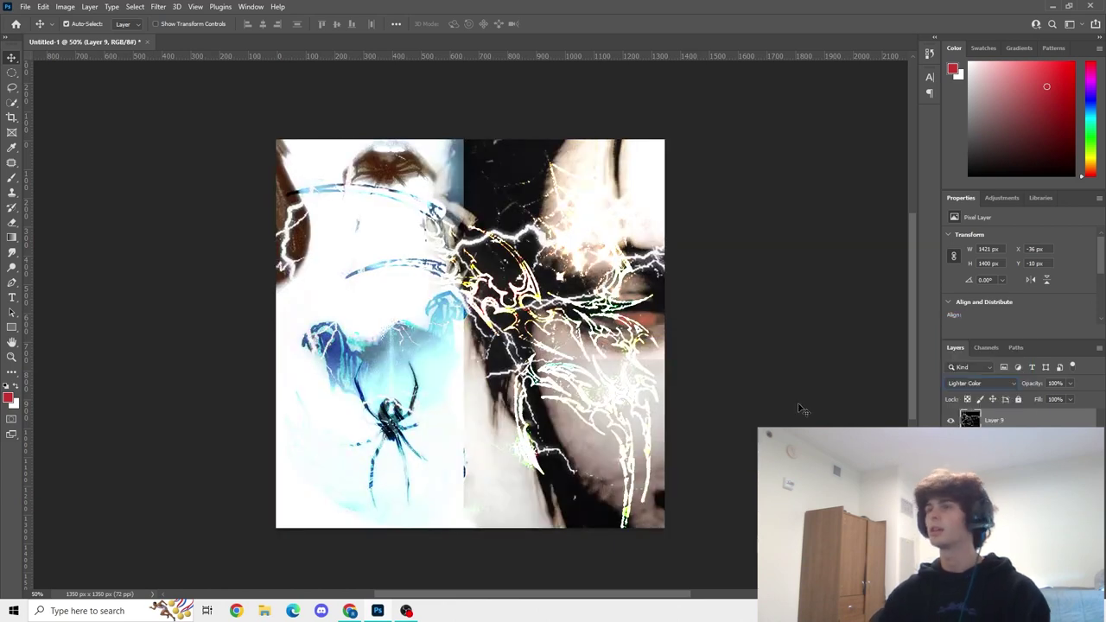
left_click(799, 404)
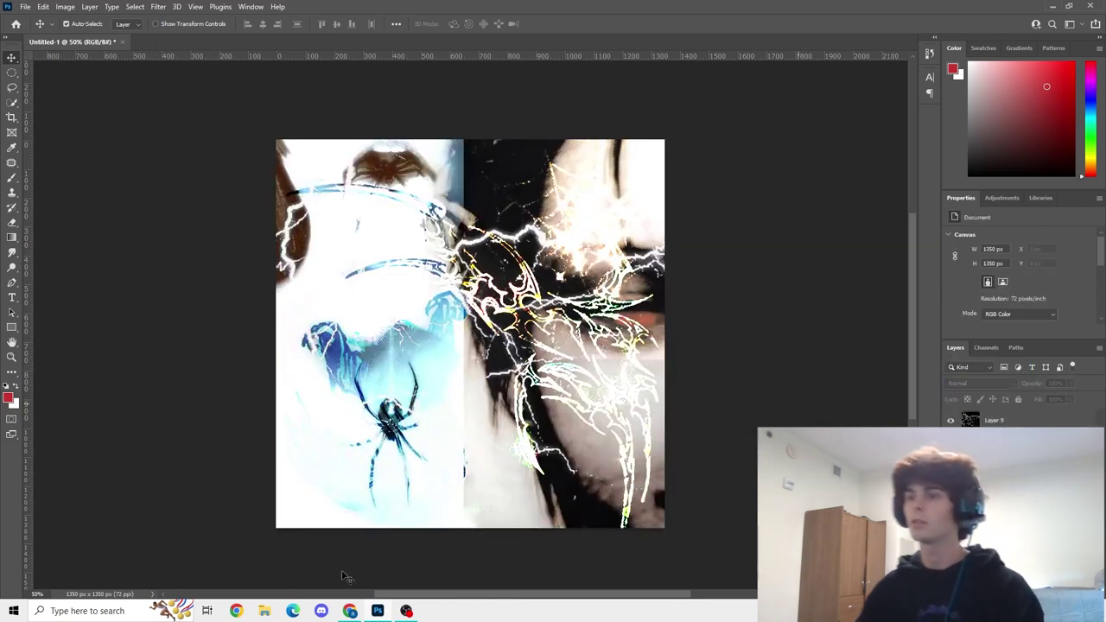
- Switch to Chrome and look through the Google image results for drain gang art as style reference
left_click(350, 610)
left_click(69, 10)
scroll(339, 361, "down", 1)
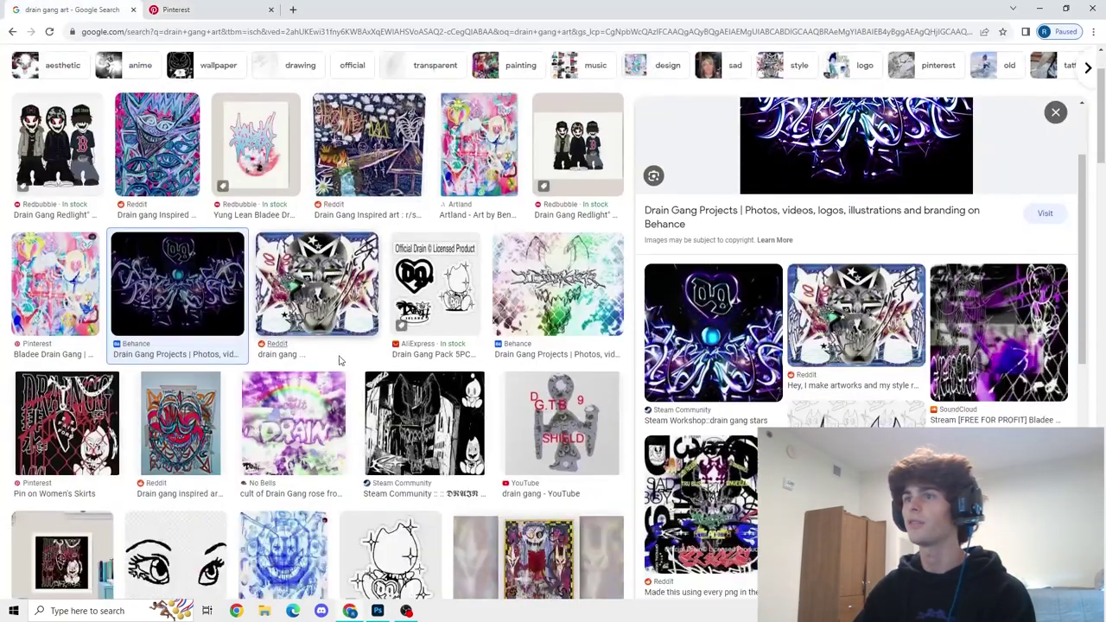
scroll(340, 361, "down", 3)
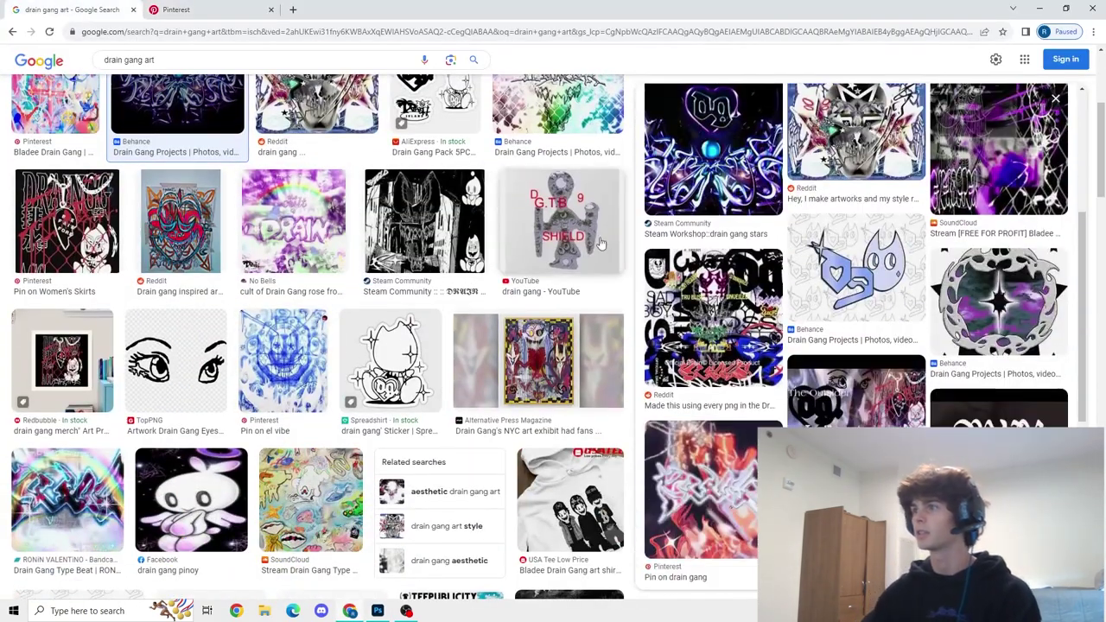
scroll(553, 276, "up", 5)
scroll(497, 303, "down", 8)
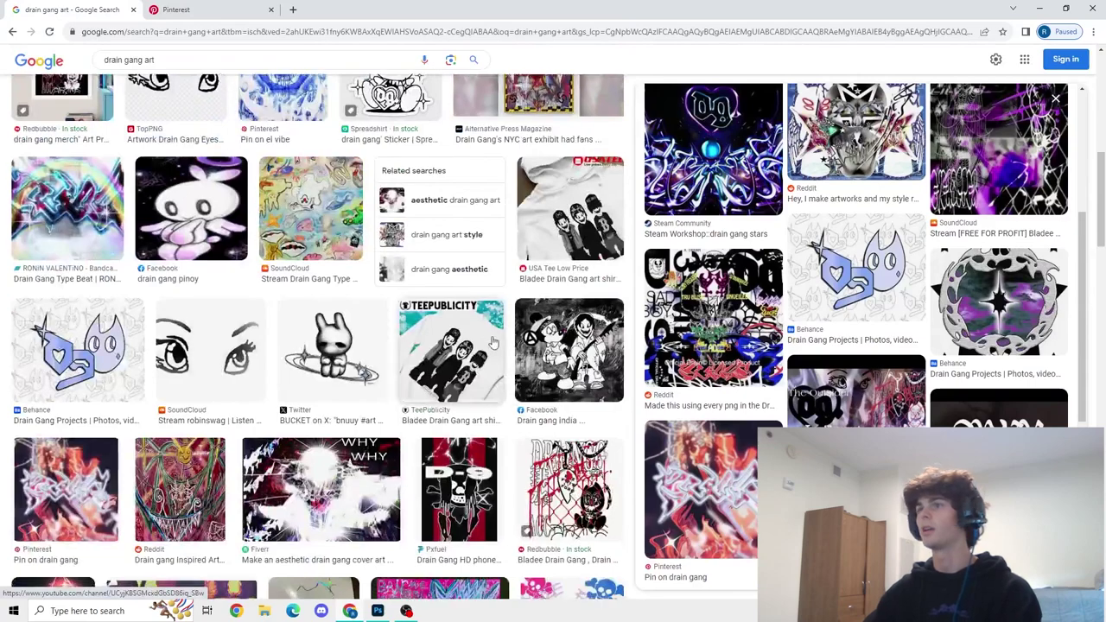
scroll(852, 217, "up", 3)
scroll(311, 259, "up", 6)
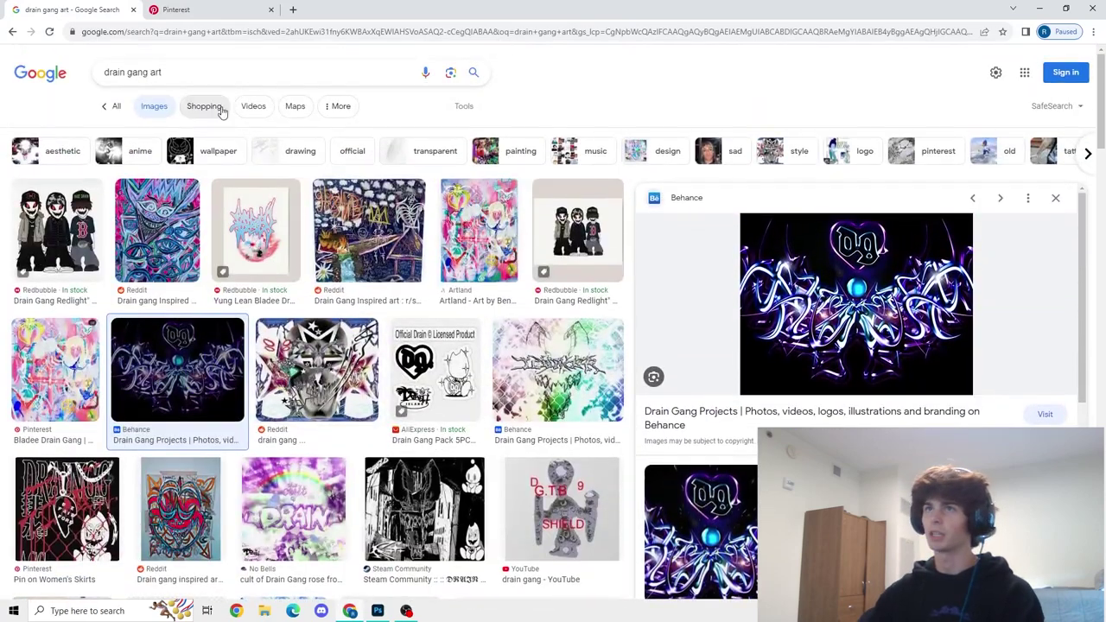
- Look through the pins related to the lightning image on Pinterest and open the Rebound Farfasany pin
left_click(177, 9)
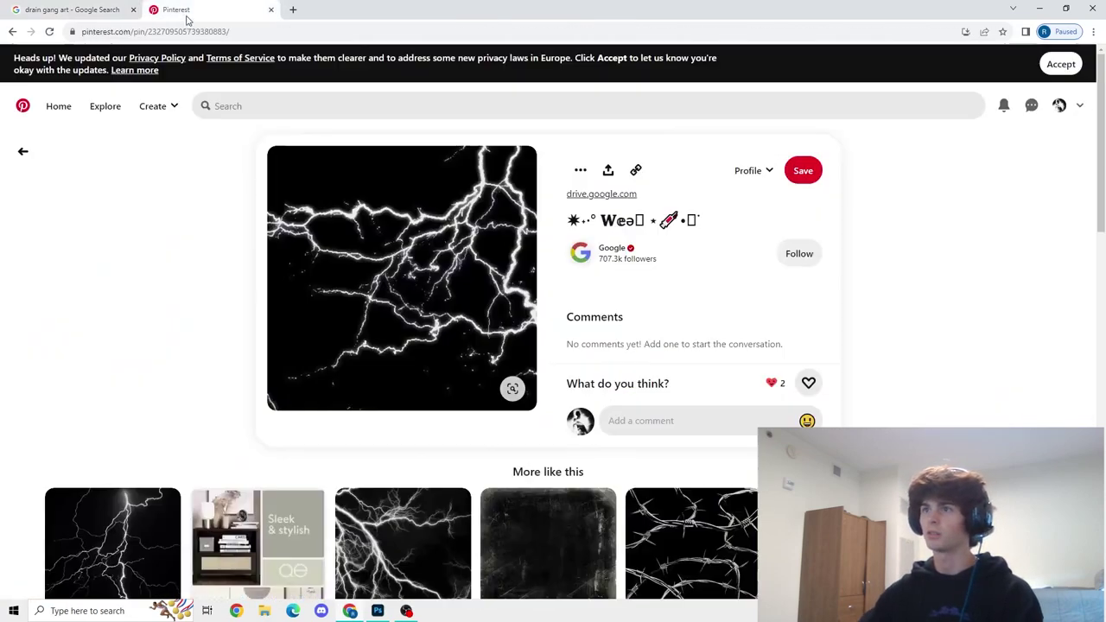
scroll(426, 239, "down", 9)
scroll(419, 242, "down", 7)
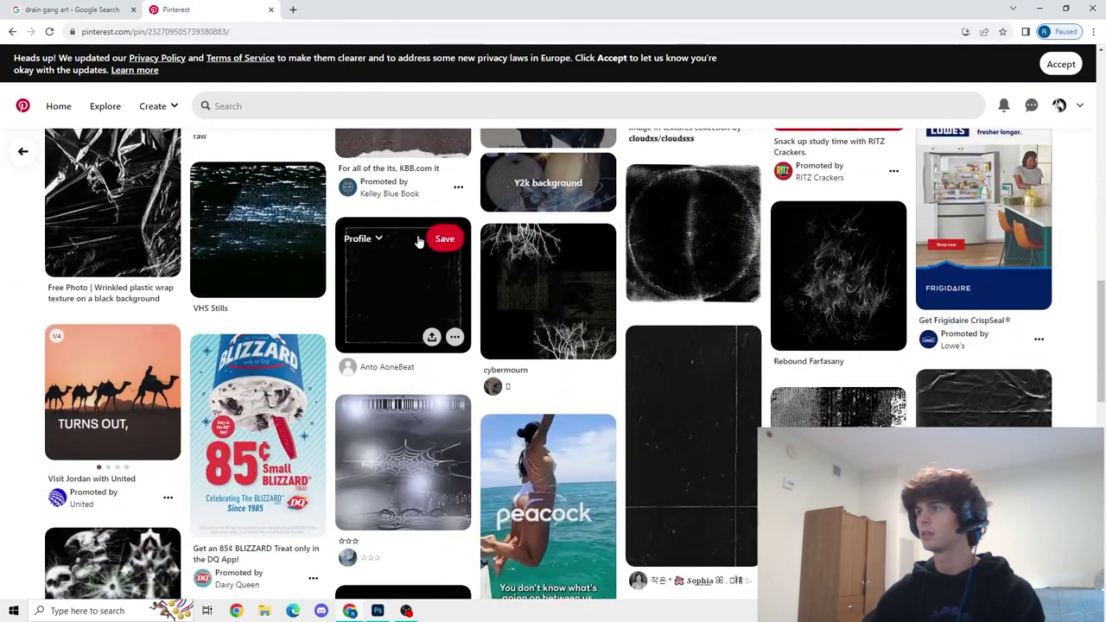
scroll(417, 235, "down", 1)
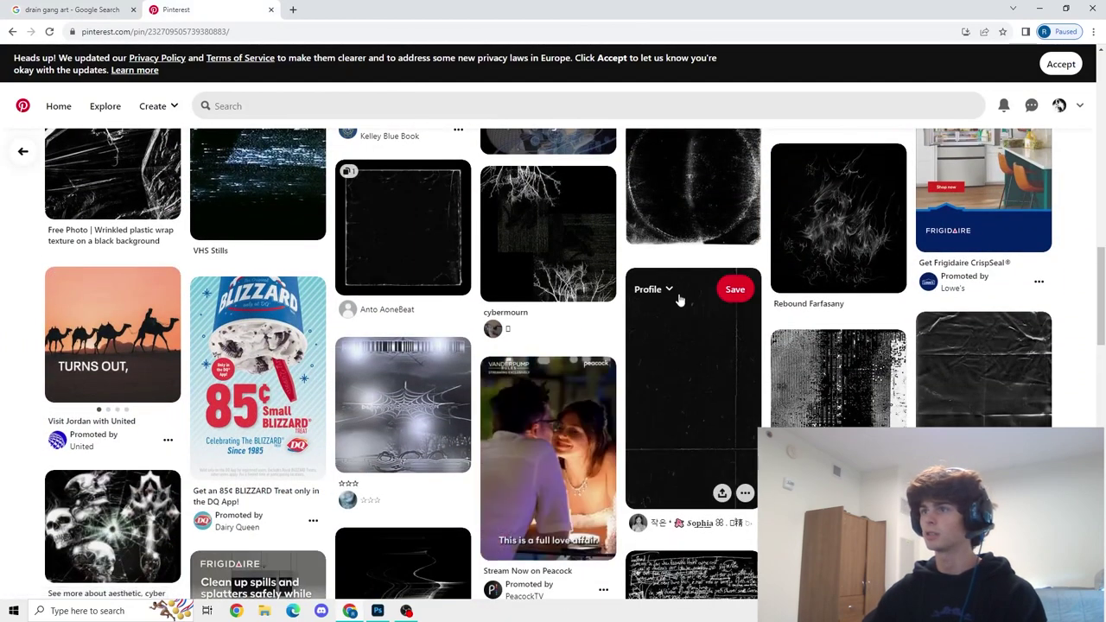
scroll(682, 298, "down", 3)
scroll(686, 300, "up", 4)
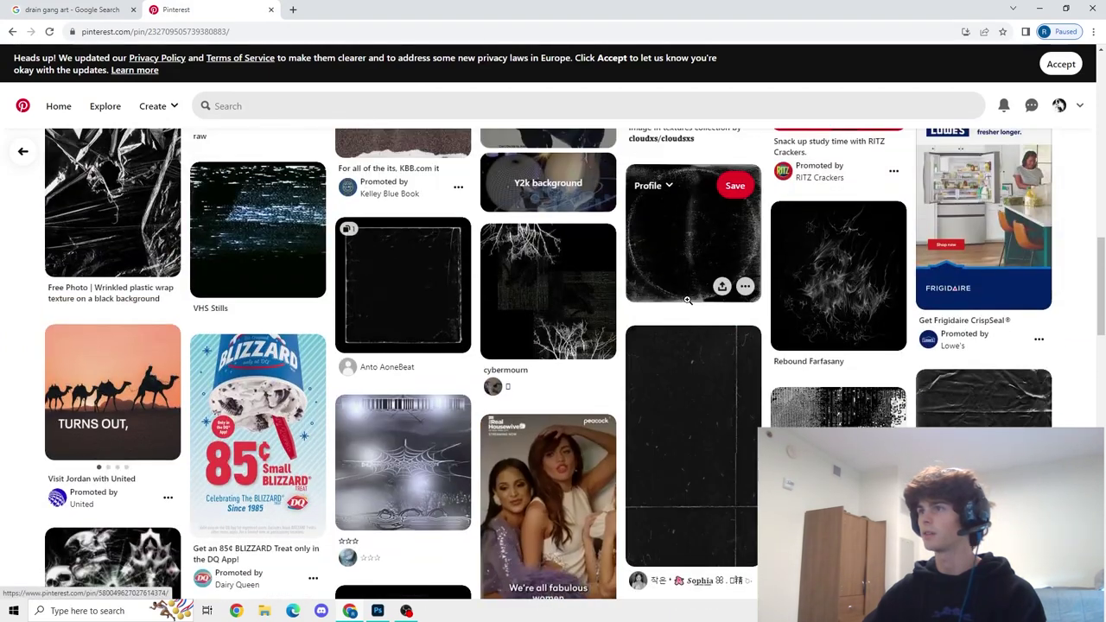
left_click(819, 278)
- Browse the related Subenshrinings and Moonsobs pins and open the Stitchersoultrace illustration
scroll(453, 289, "down", 3)
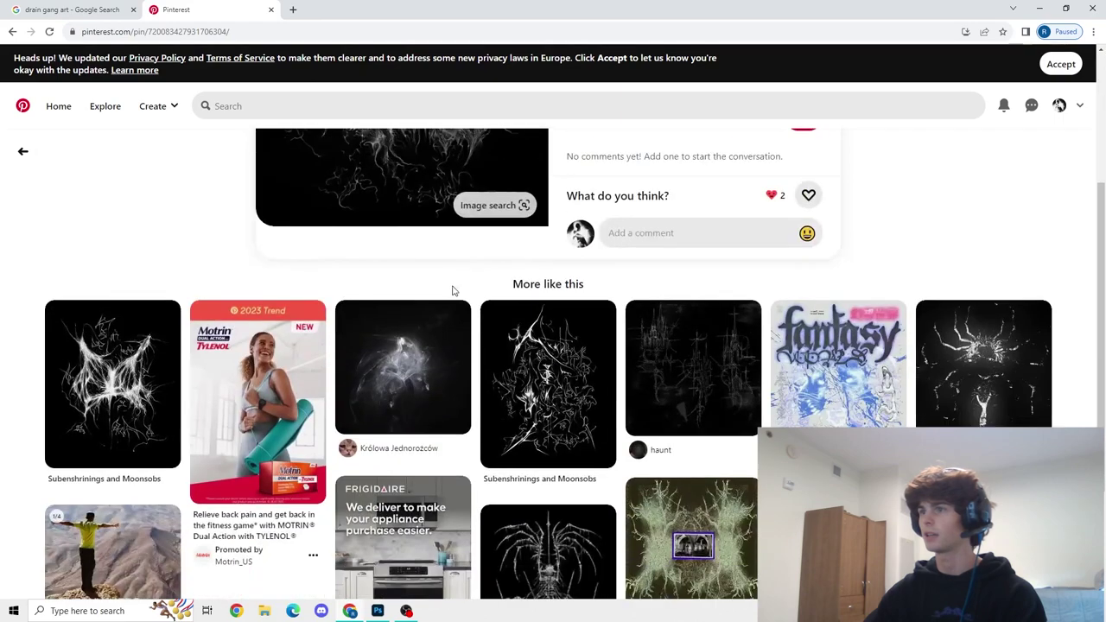
left_click(522, 398)
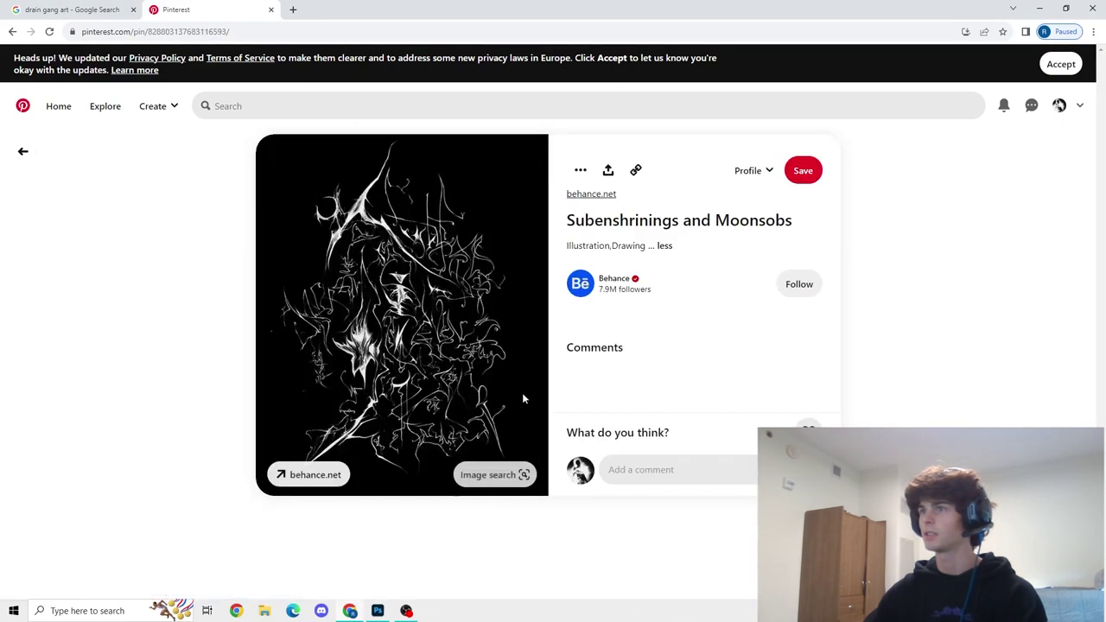
scroll(523, 401, "down", 3)
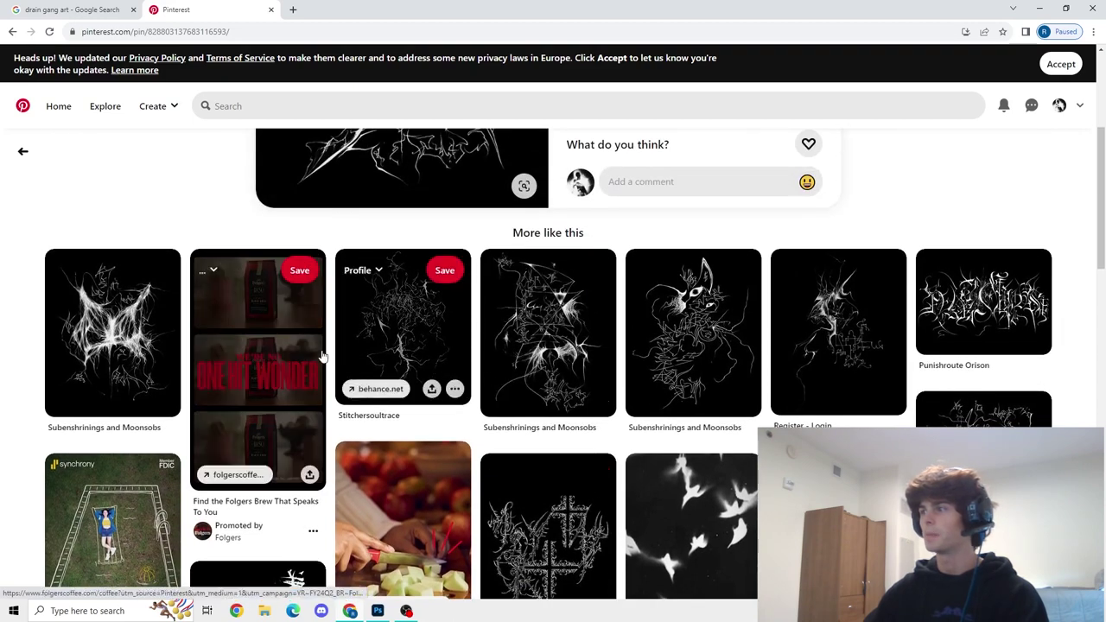
left_click(98, 354)
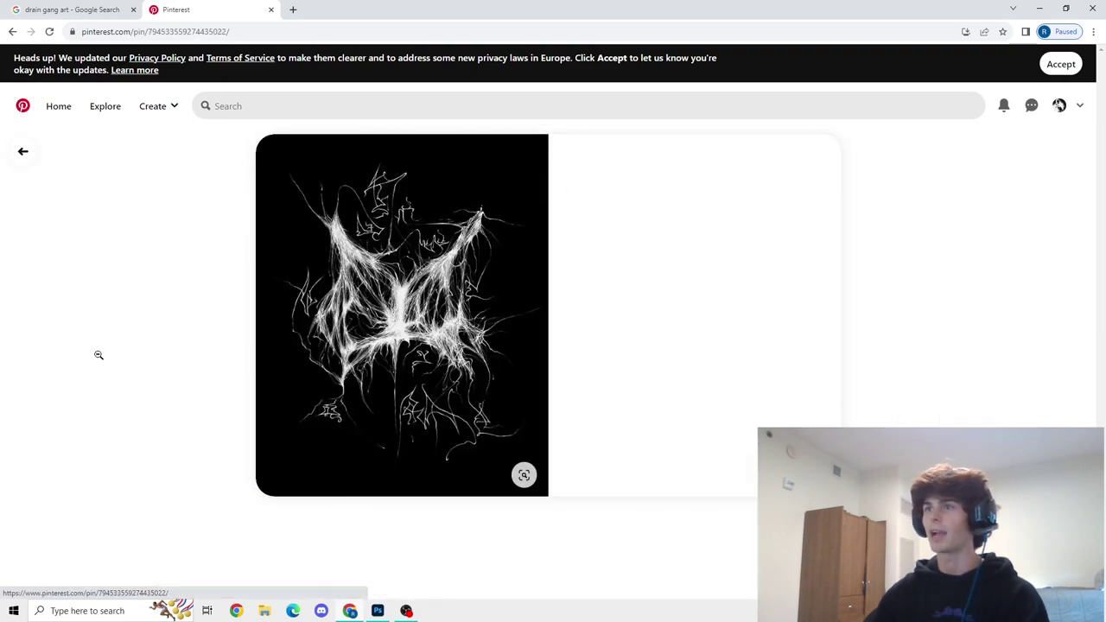
scroll(318, 387, "down", 2)
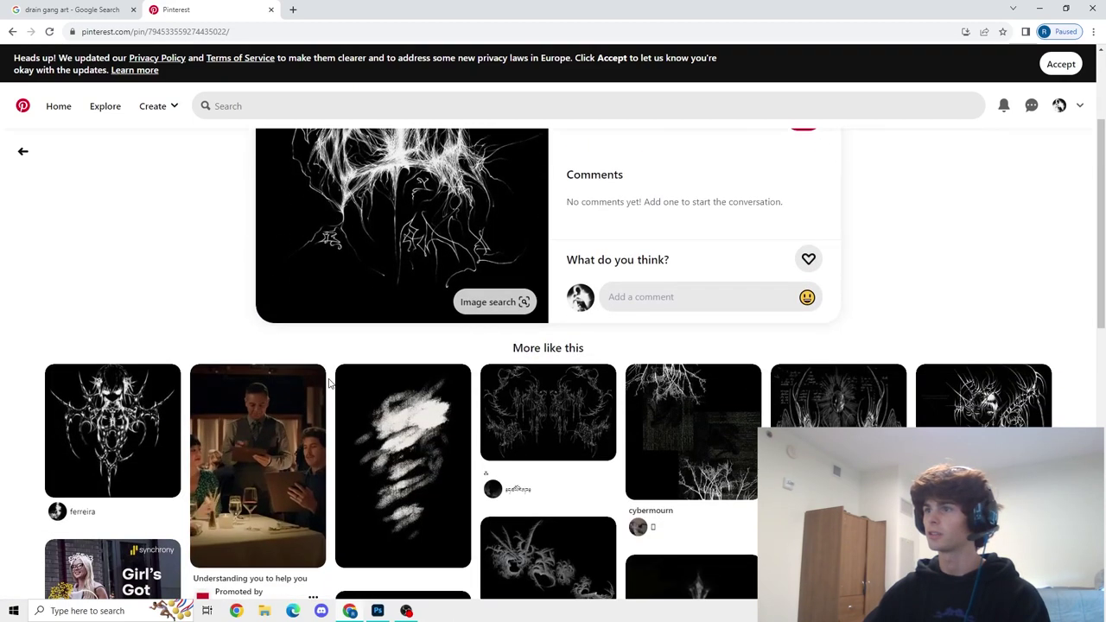
scroll(320, 384, "down", 2)
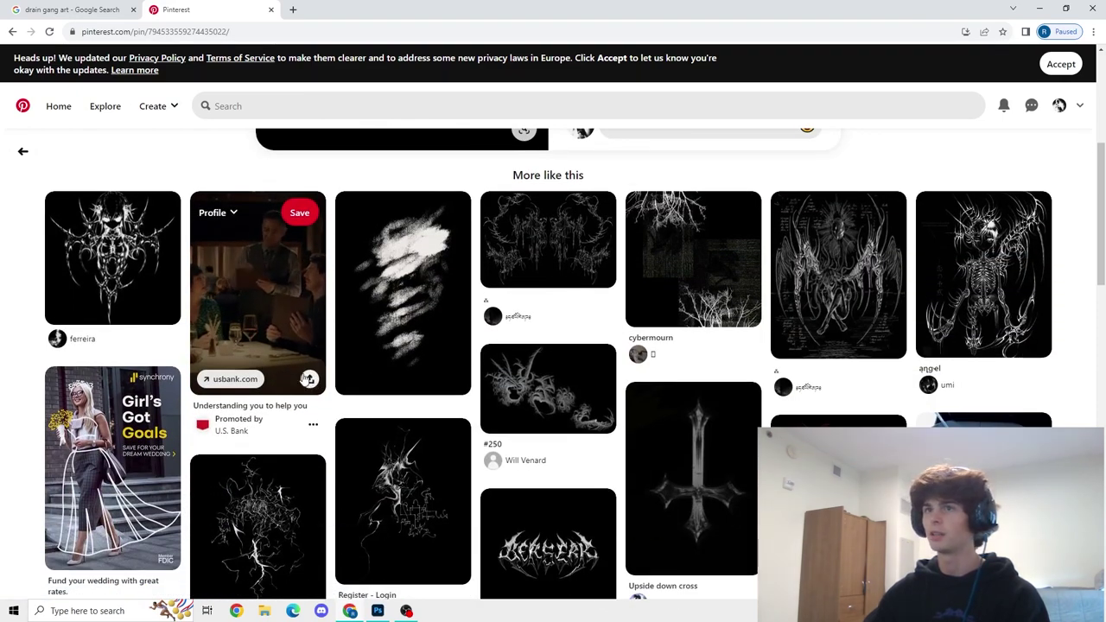
scroll(311, 374, "up", 4)
scroll(359, 357, "down", 6)
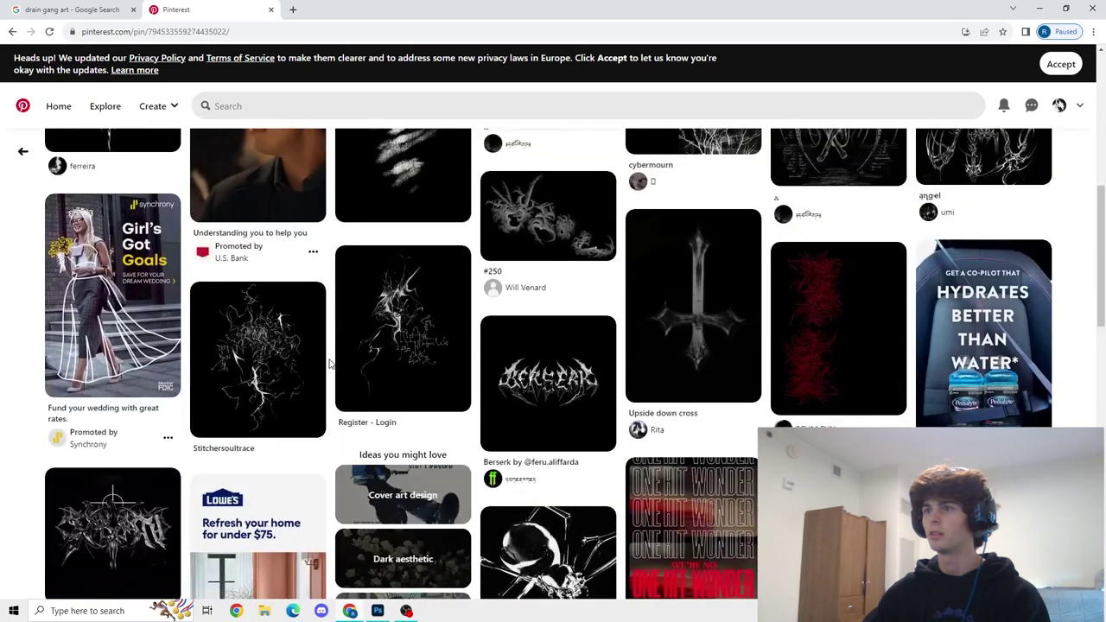
left_click(273, 370)
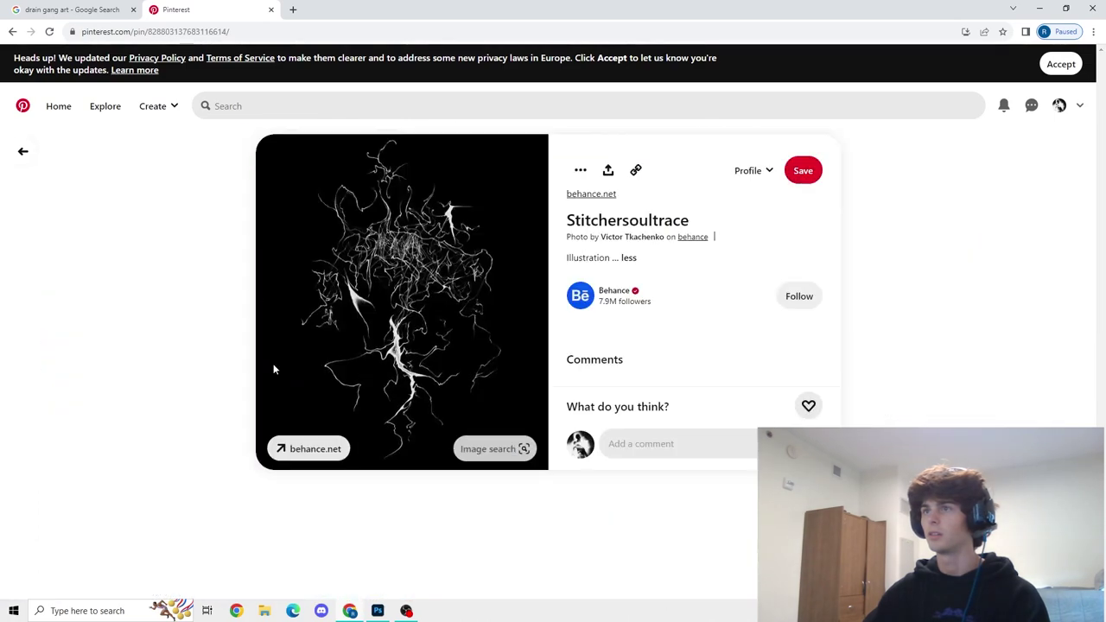
- Check the pins related to Stitchersoultrace and copy the Stitchersoultrace image
scroll(273, 370, "down", 4)
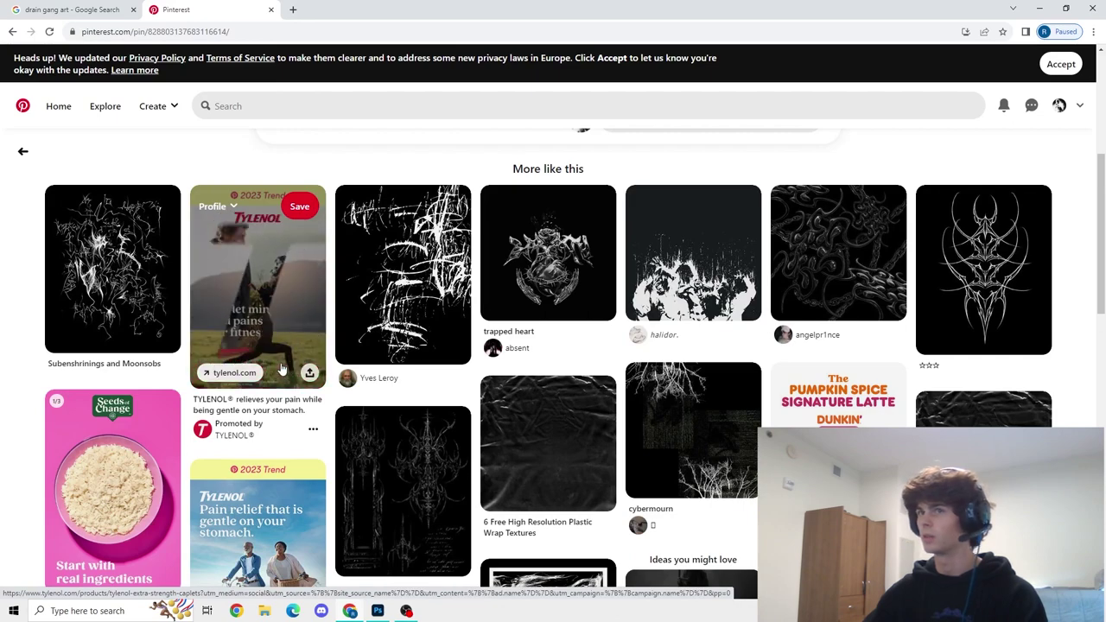
scroll(359, 381, "up", 4)
scroll(360, 382, "down", 3)
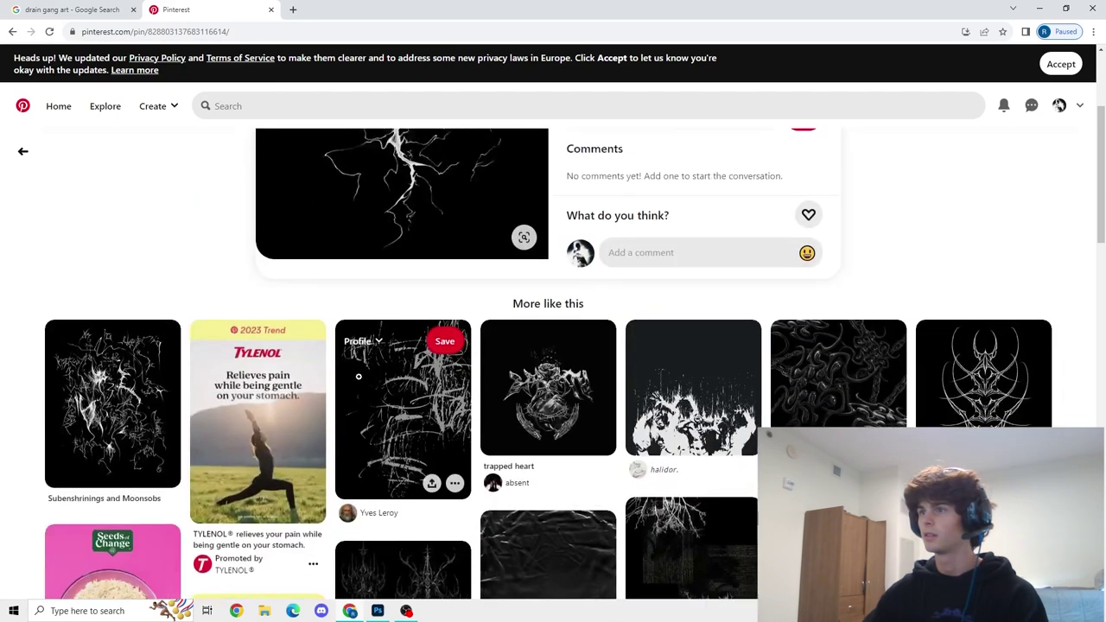
scroll(371, 363, "up", 3)
right_click(378, 338)
left_click(417, 373)
- Switch to Photoshop, paste the Stitchersoultrace image and scale it to about 2097 × 2413 px so it covers the whole canvas
left_click(378, 610)
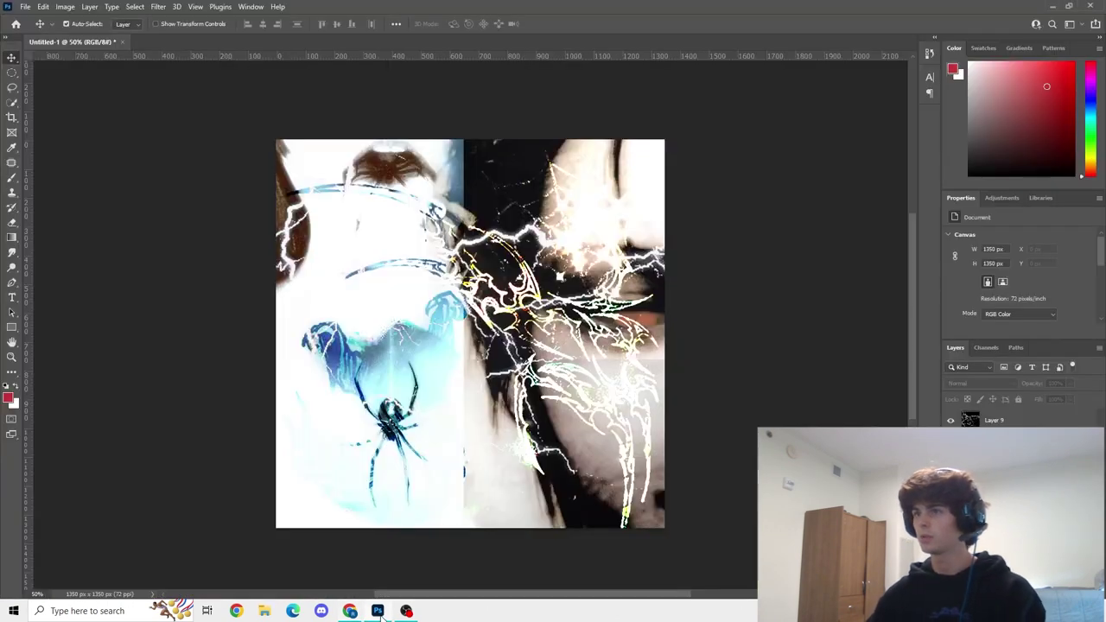
key("ctrl+v")
left_click_drag(431, 362, 344, 394)
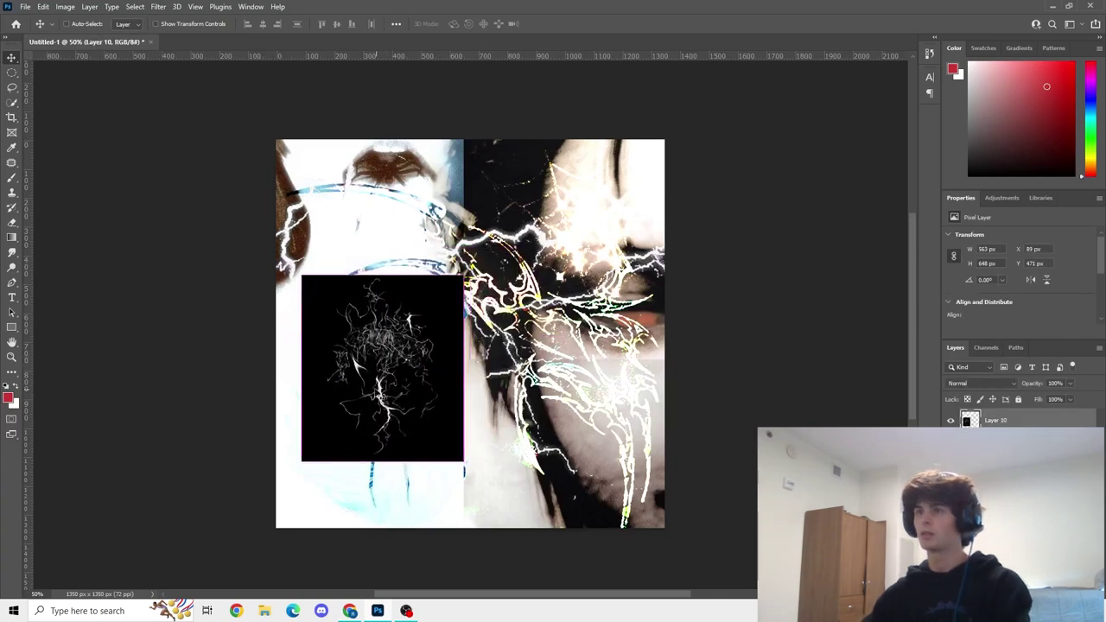
key("ctrl+t")
left_click_drag(463, 275, 653, 61)
left_click_drag(639, 456, 820, 617)
left_click_drag(553, 419, 480, 283)
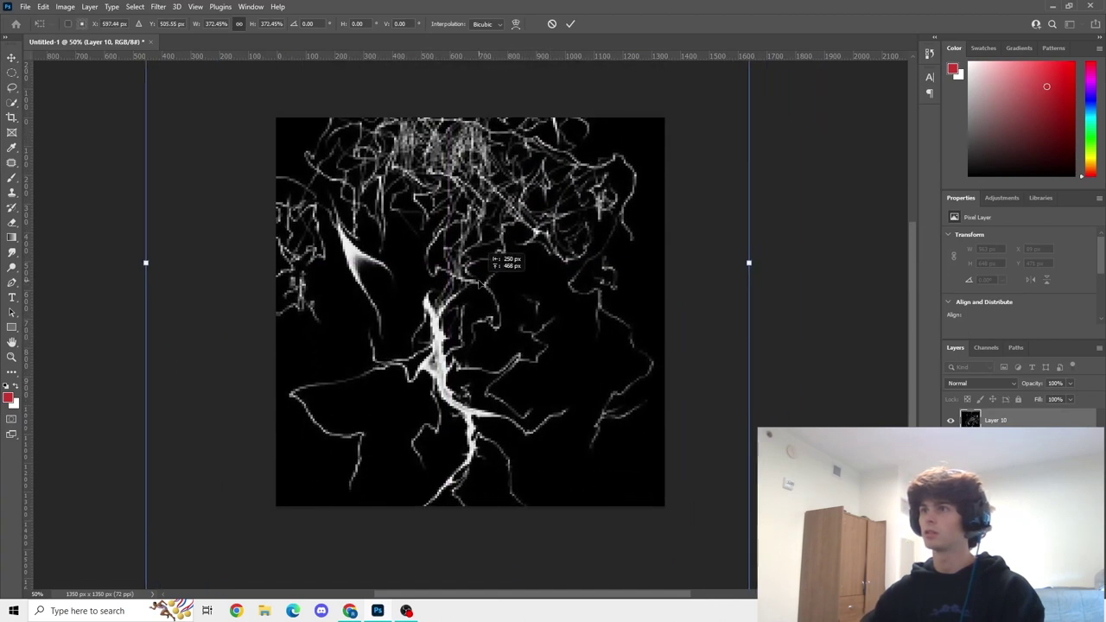
left_click(569, 23)
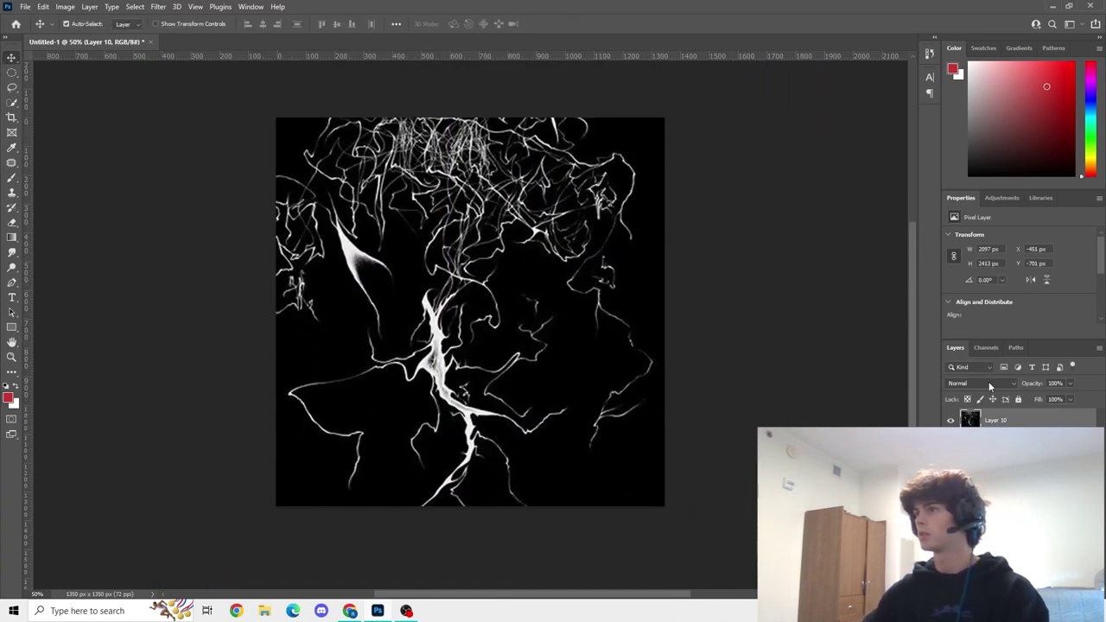
- Set the Stitchersoultrace layer's blend mode to Overlay and deselect the layer
left_click(988, 380)
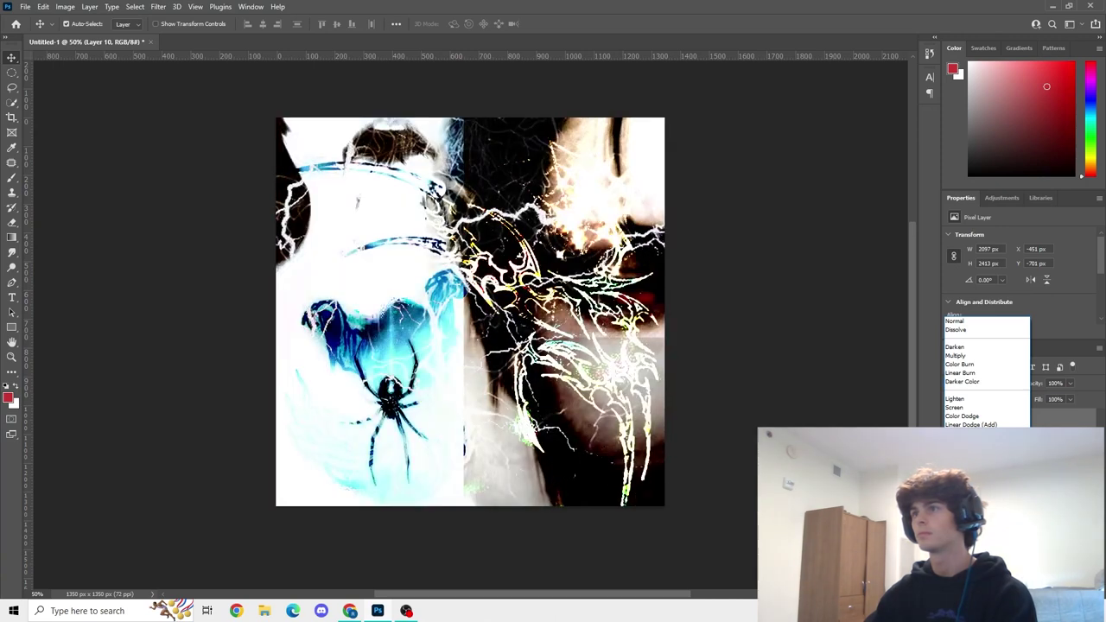
left_click(984, 467)
left_click(751, 403)
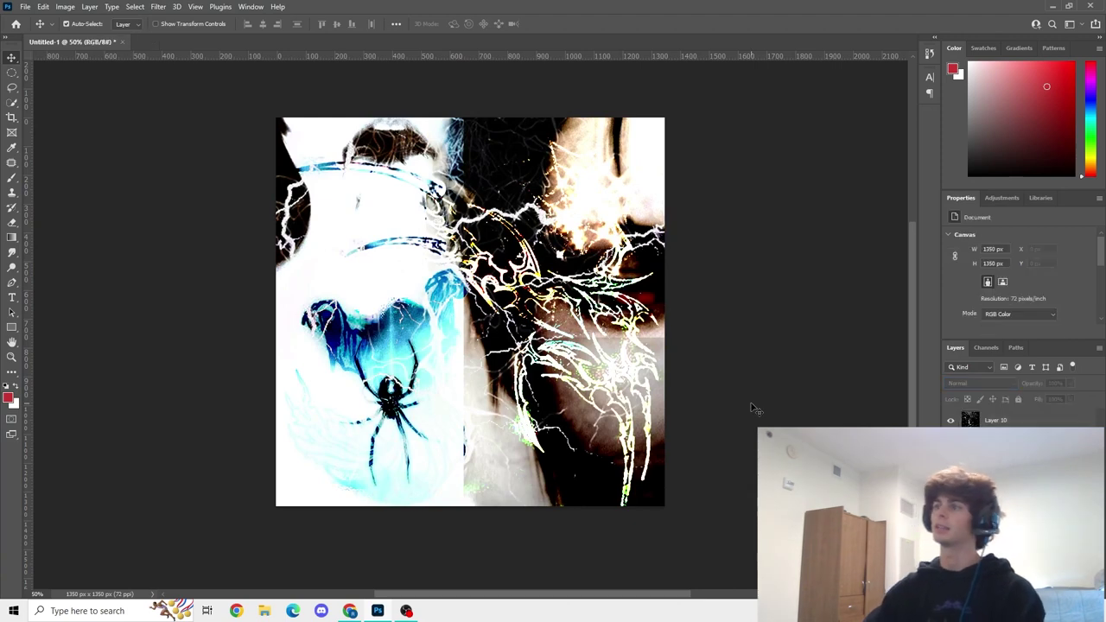
scroll(679, 494, "up", 5)
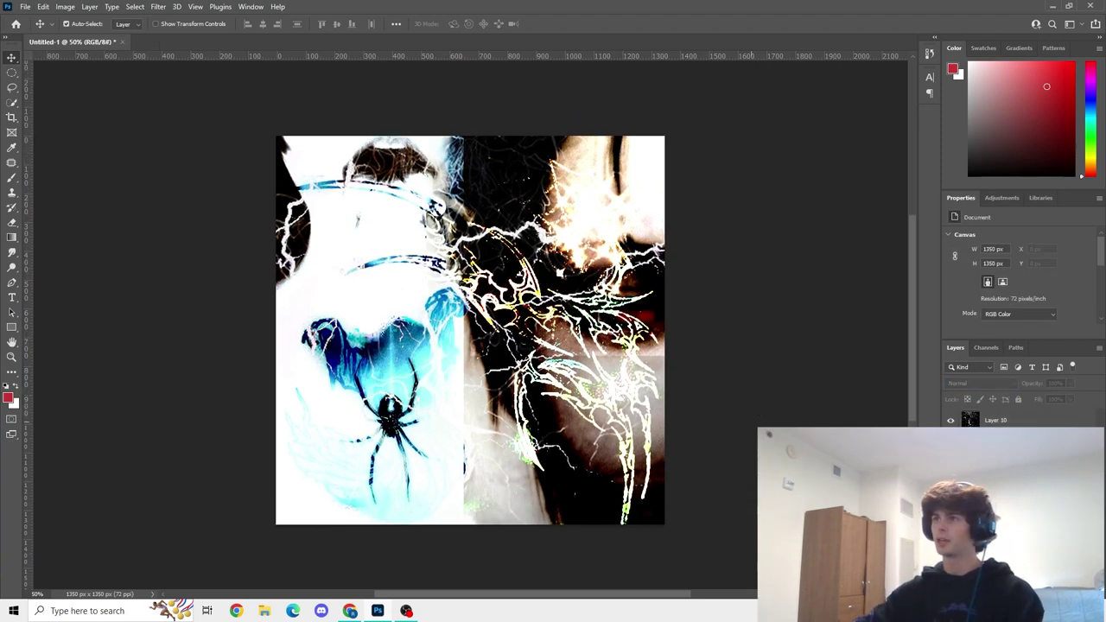
scroll(679, 493, "down", 8)
scroll(648, 493, "up", 4)
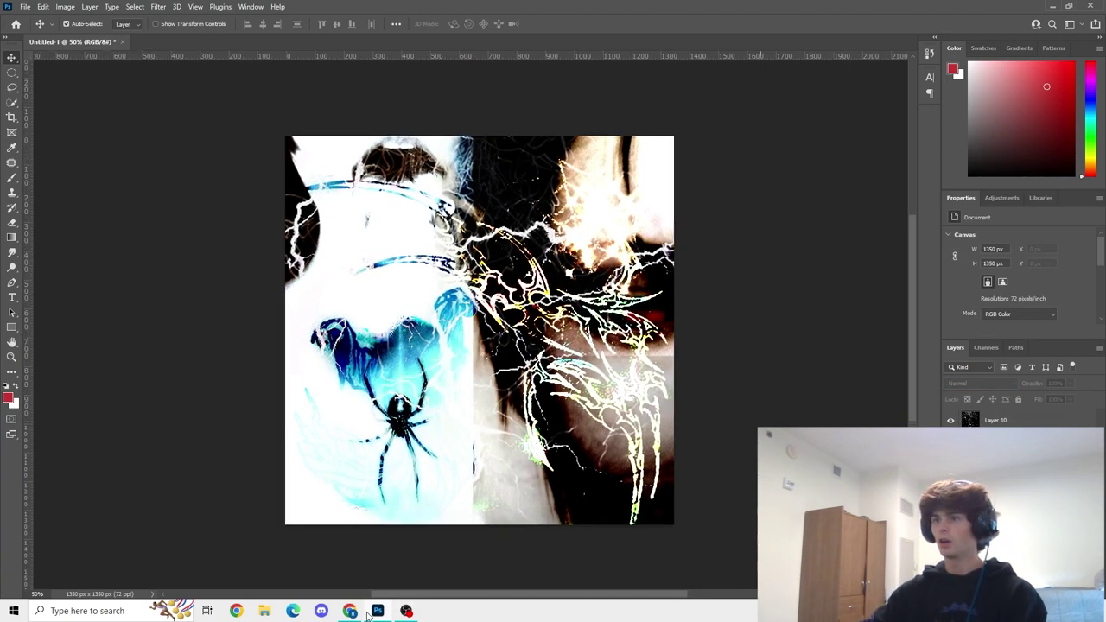
- Switch to Chrome, browse further through the related Pinterest pins and open the spiney wings pin to copy its image
left_click(349, 610)
scroll(435, 350, "down", 10)
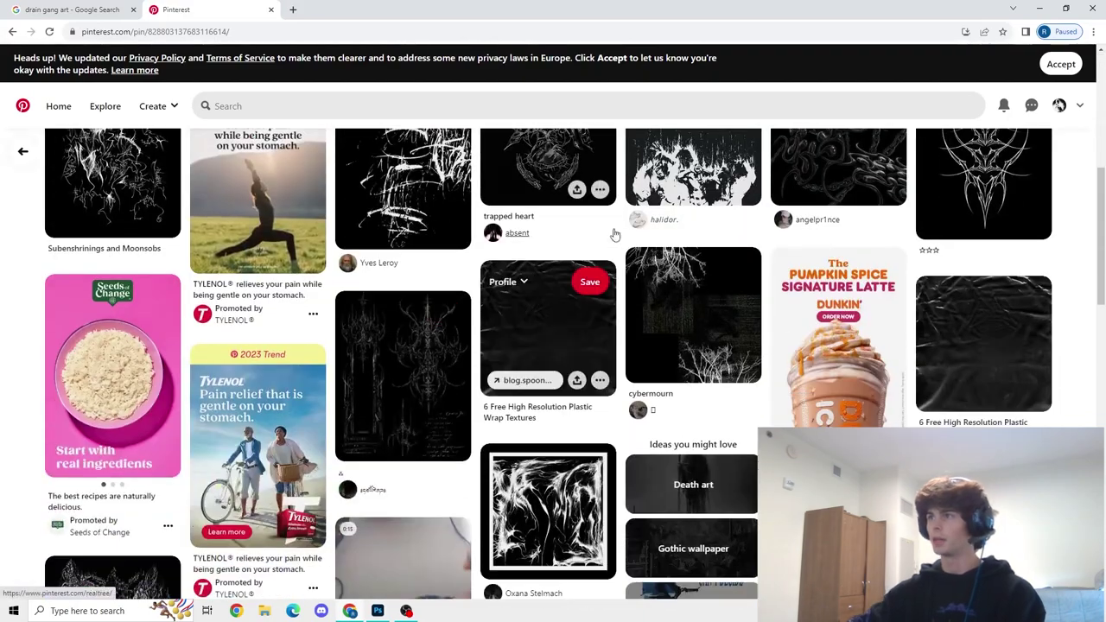
scroll(552, 328, "down", 3)
scroll(570, 242, "down", 15)
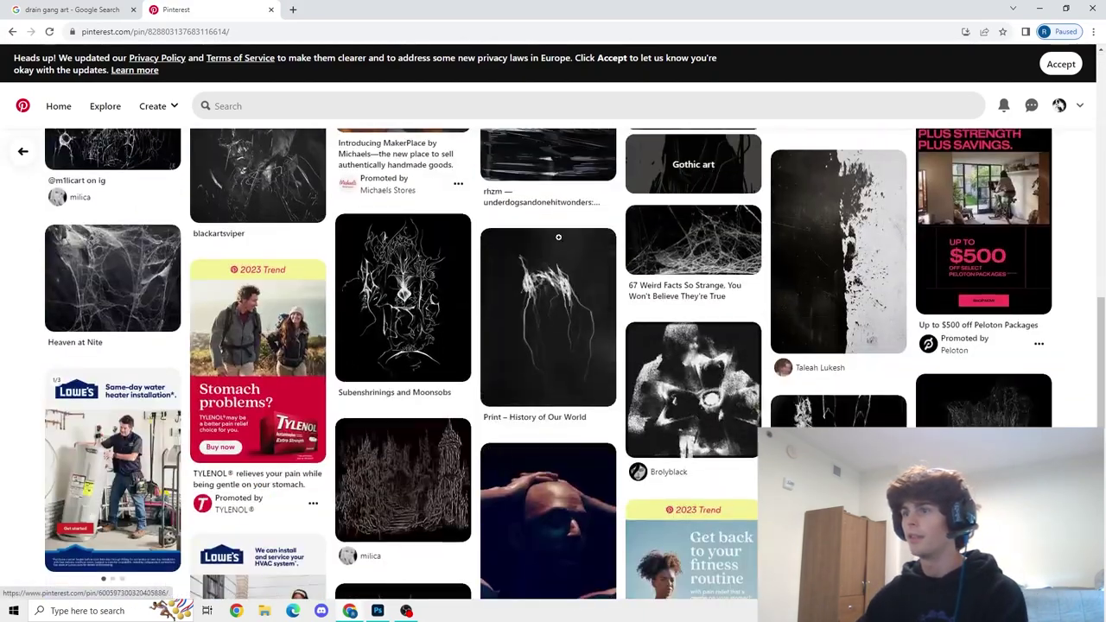
scroll(557, 245, "down", 15)
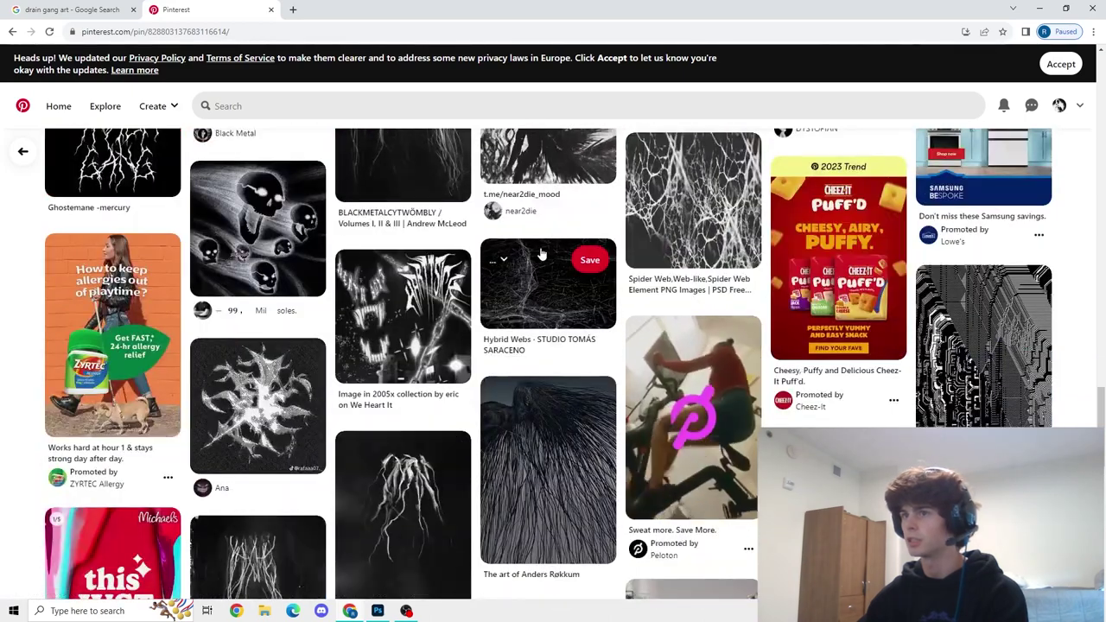
scroll(553, 246, "down", 10)
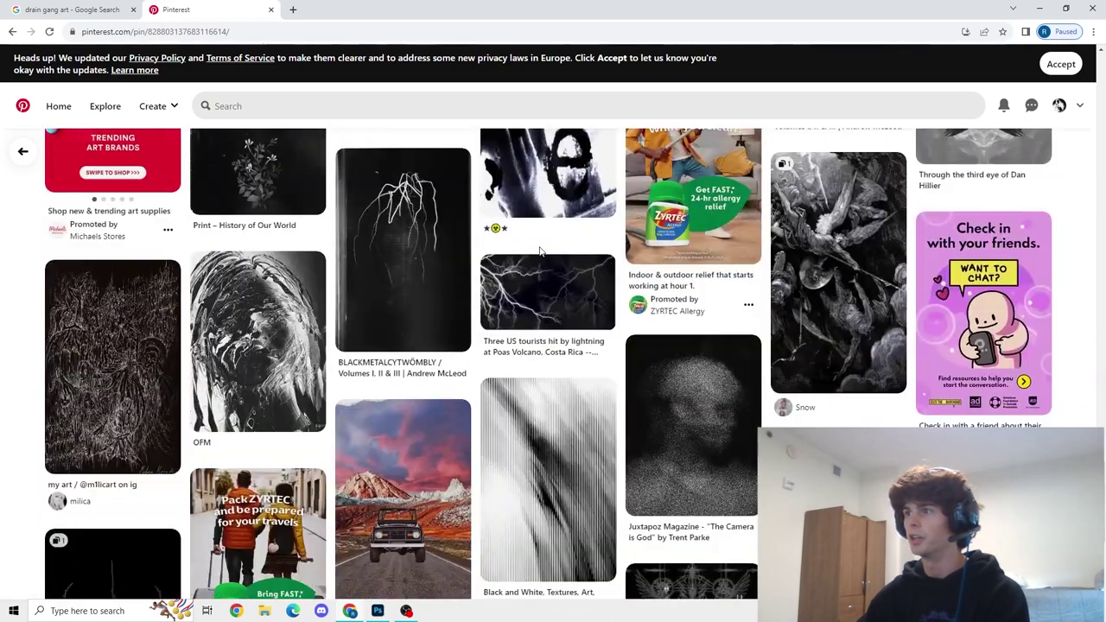
scroll(539, 249, "down", 3)
scroll(821, 259, "down", 3)
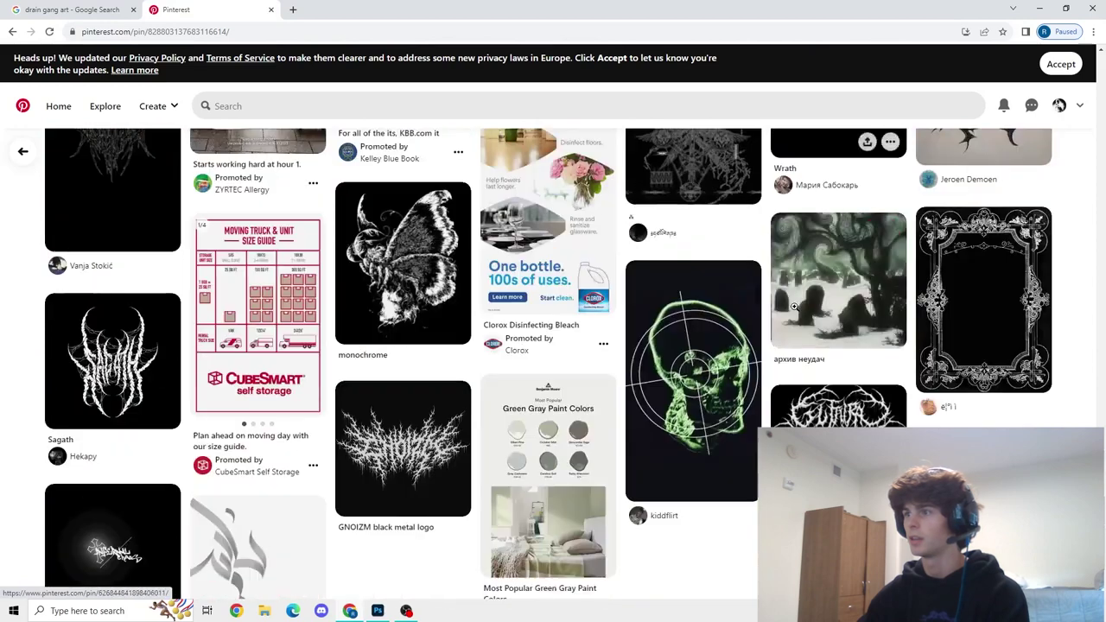
left_click(838, 276)
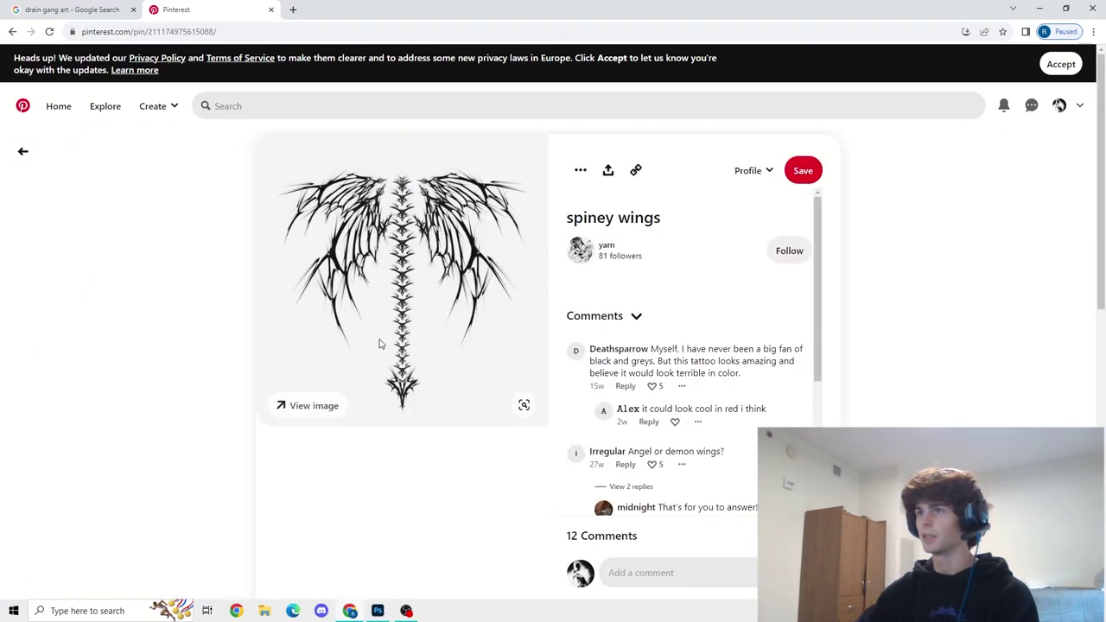
- Switch to Photoshop, paste the spiney wings image, scale it to about 797 × 797 px and place it near the canvas centre
left_click(391, 615)
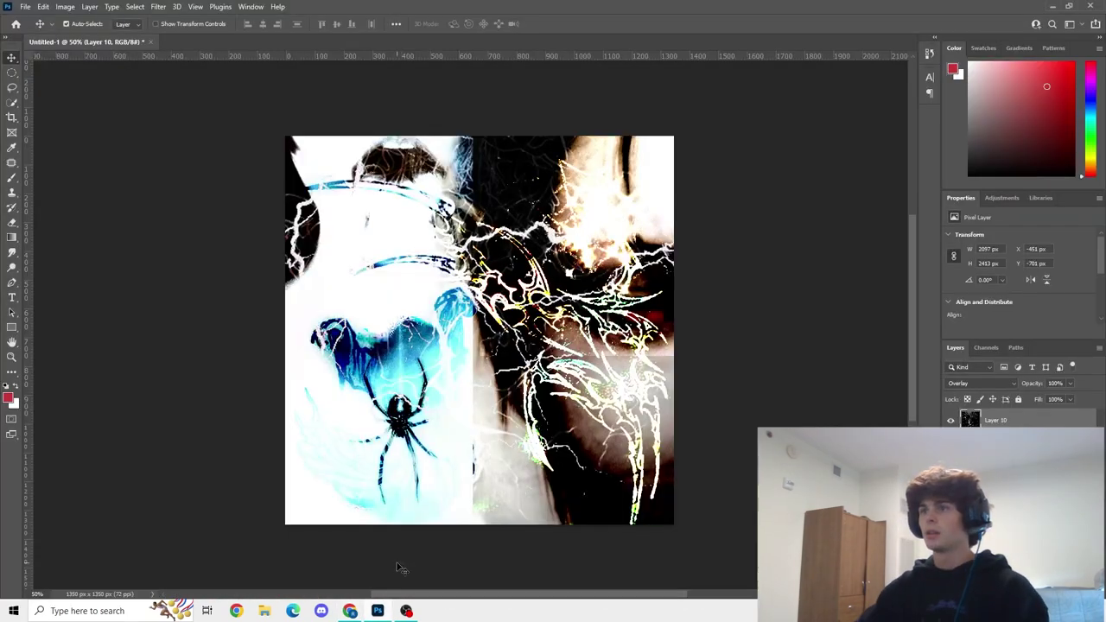
key("ctrl+v")
left_click_drag(577, 325, 429, 318)
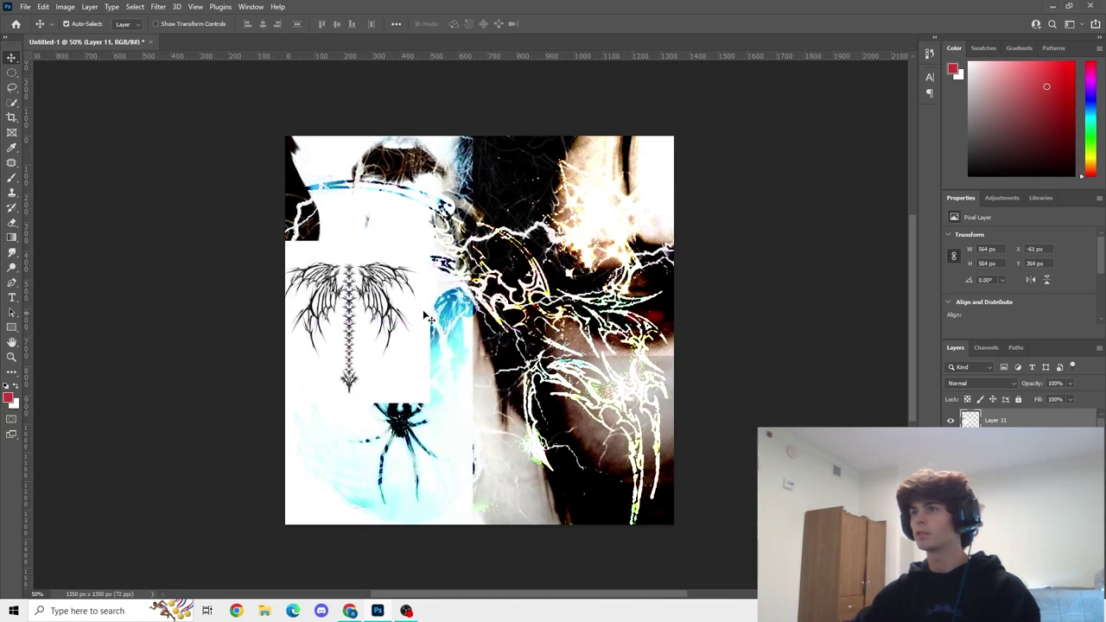
left_click_drag(344, 314, 468, 331)
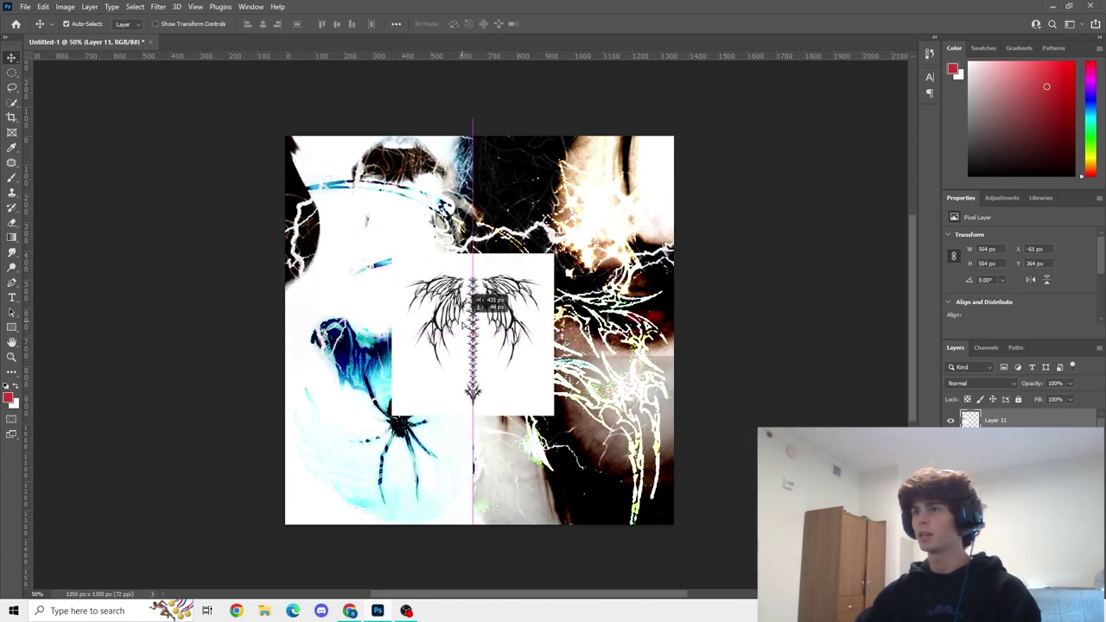
key("ctrl+t")
left_click_drag(550, 257, 617, 189)
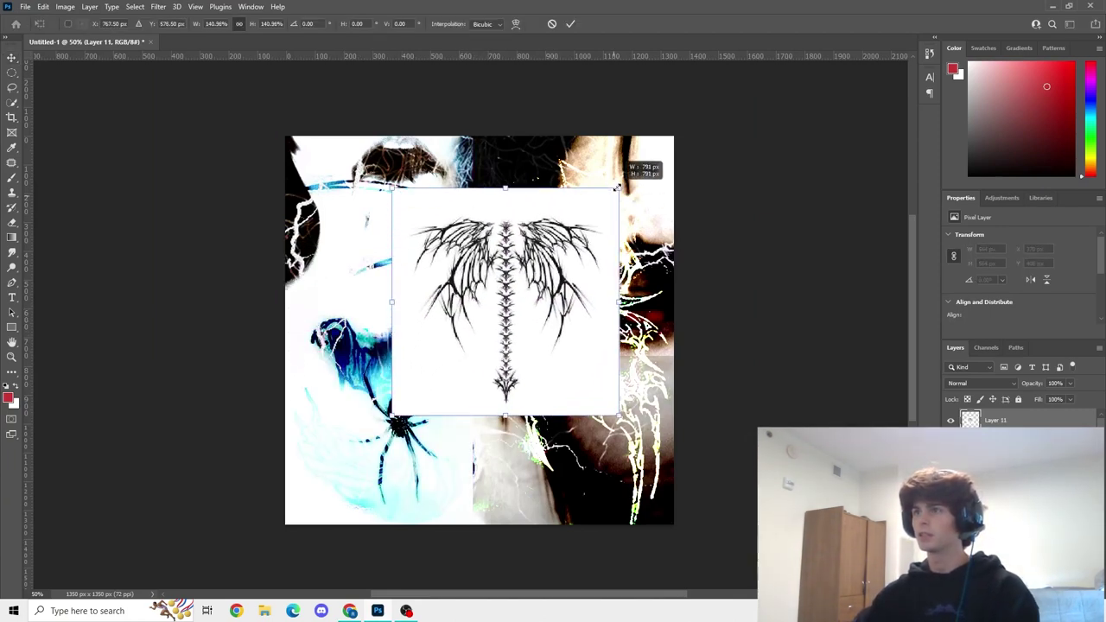
left_click_drag(544, 228, 509, 256)
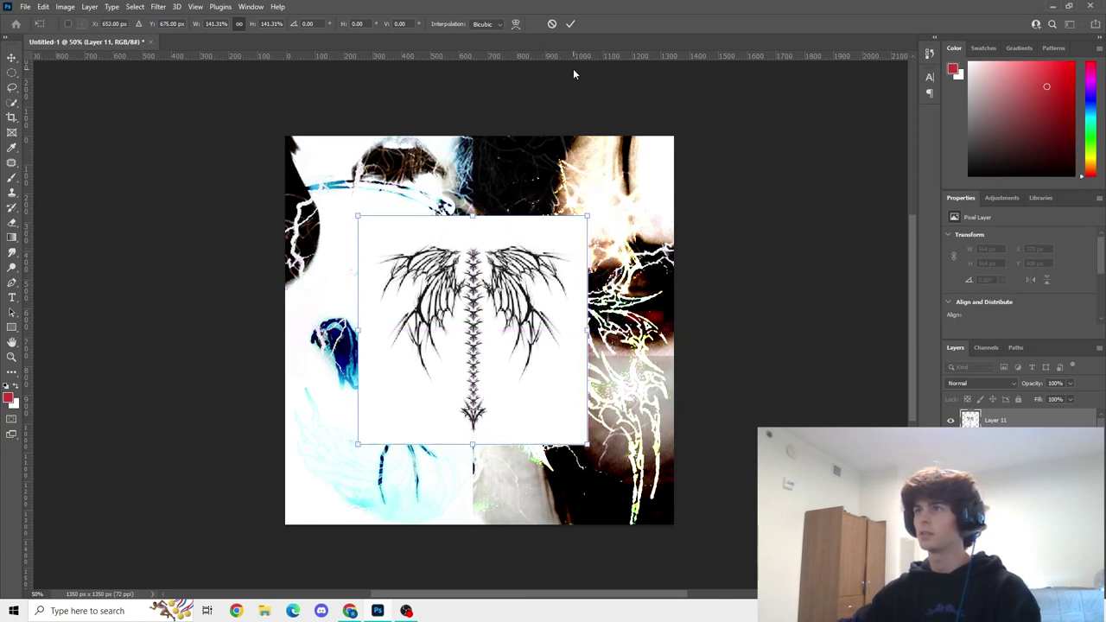
key("Return")
- Set the spiney wings layer's blend mode to Exclusion
left_click(964, 383)
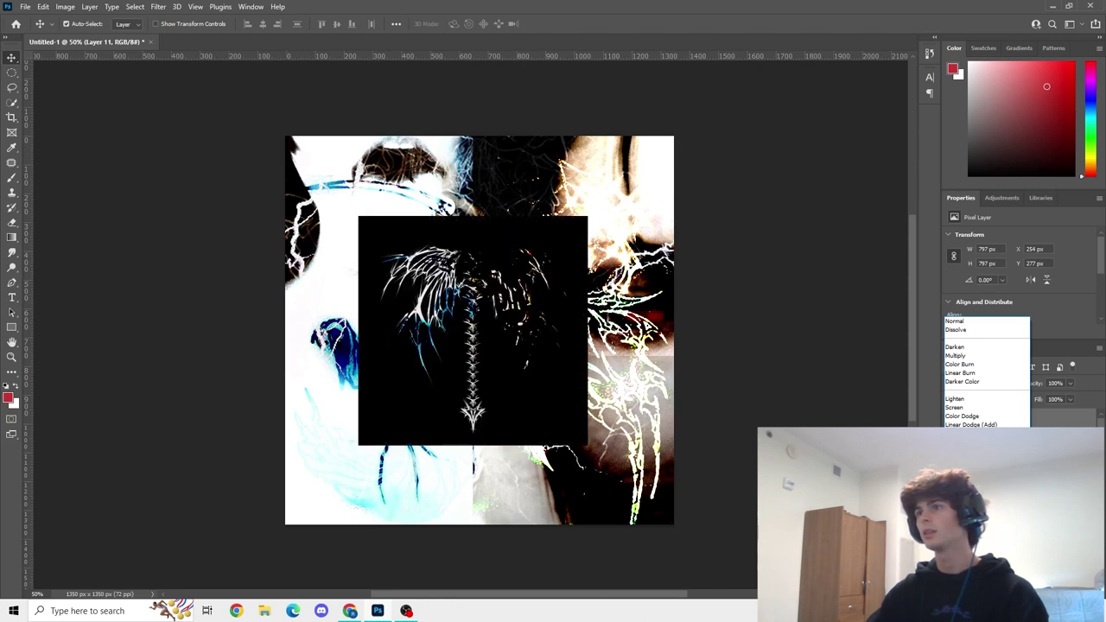
left_click(961, 528)
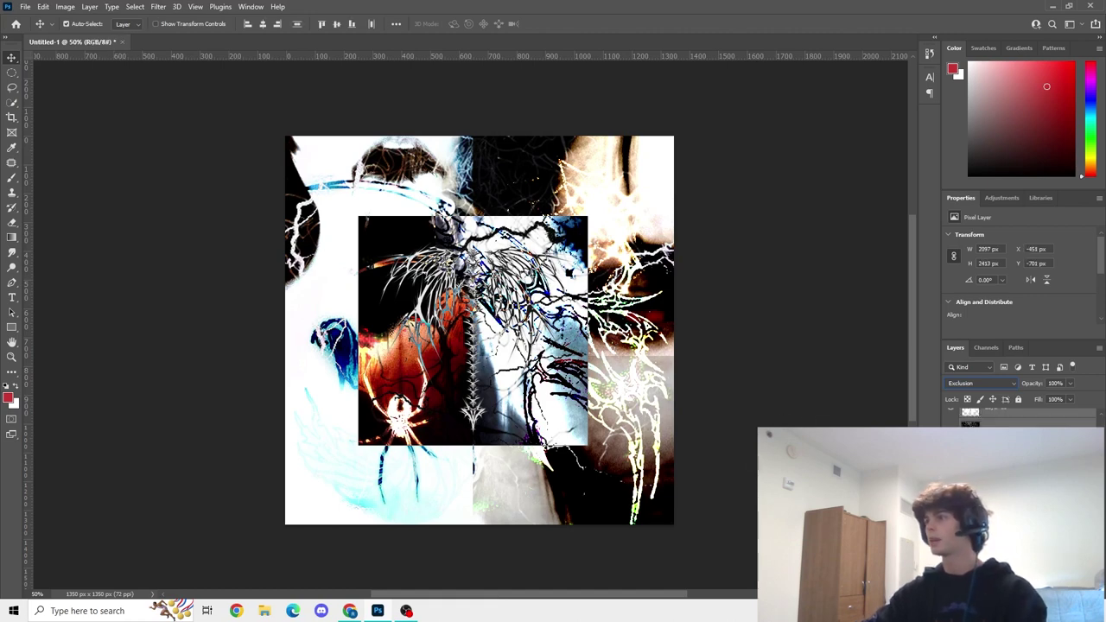
- Group the selected layers into one default-named group and convert that group to a Smart Object
right_click(976, 419)
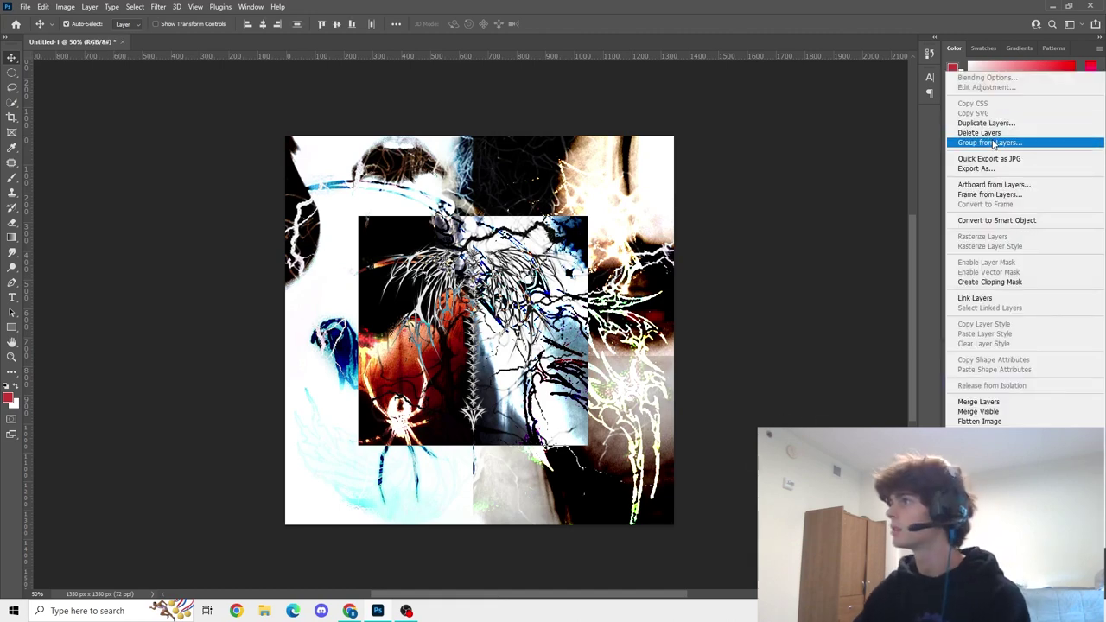
left_click(993, 143)
left_click(654, 189)
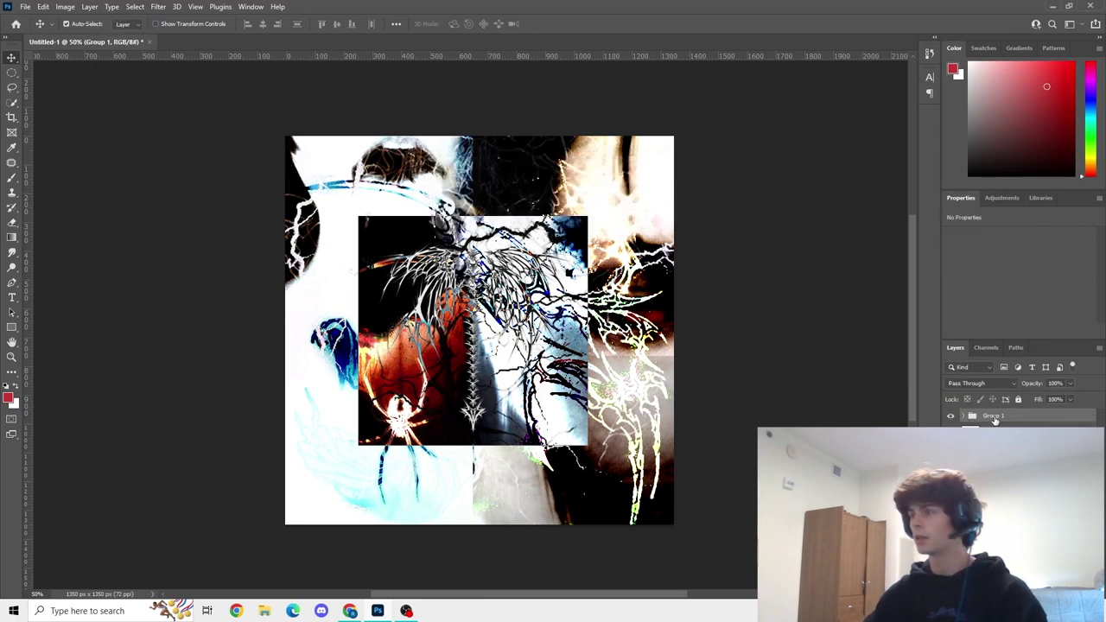
key("ctrl+j")
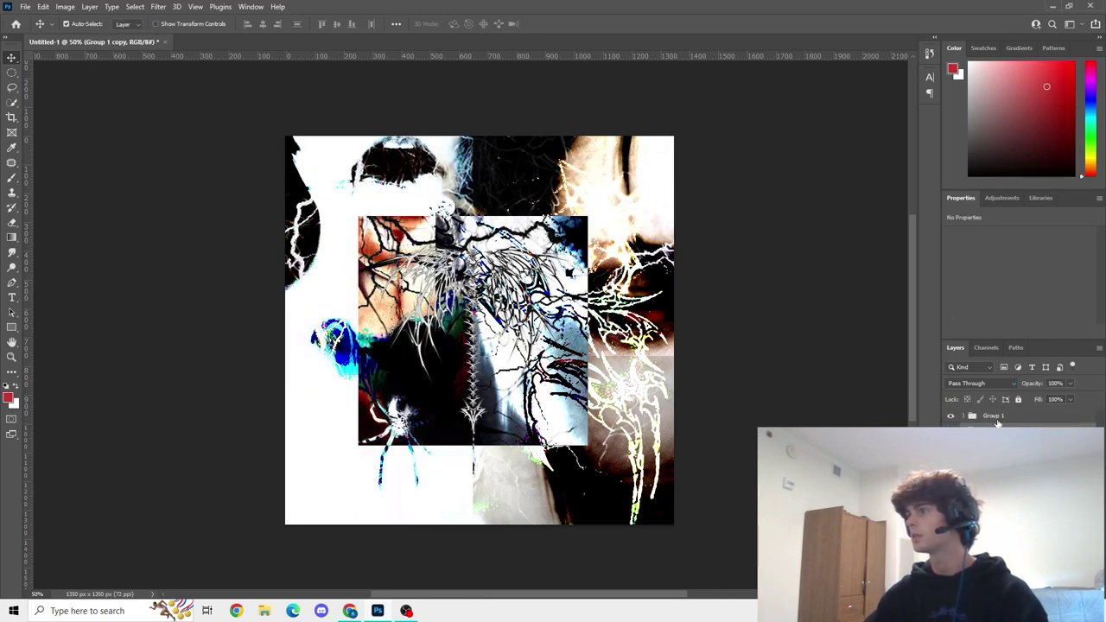
key("ctrl+z")
right_click(1000, 418)
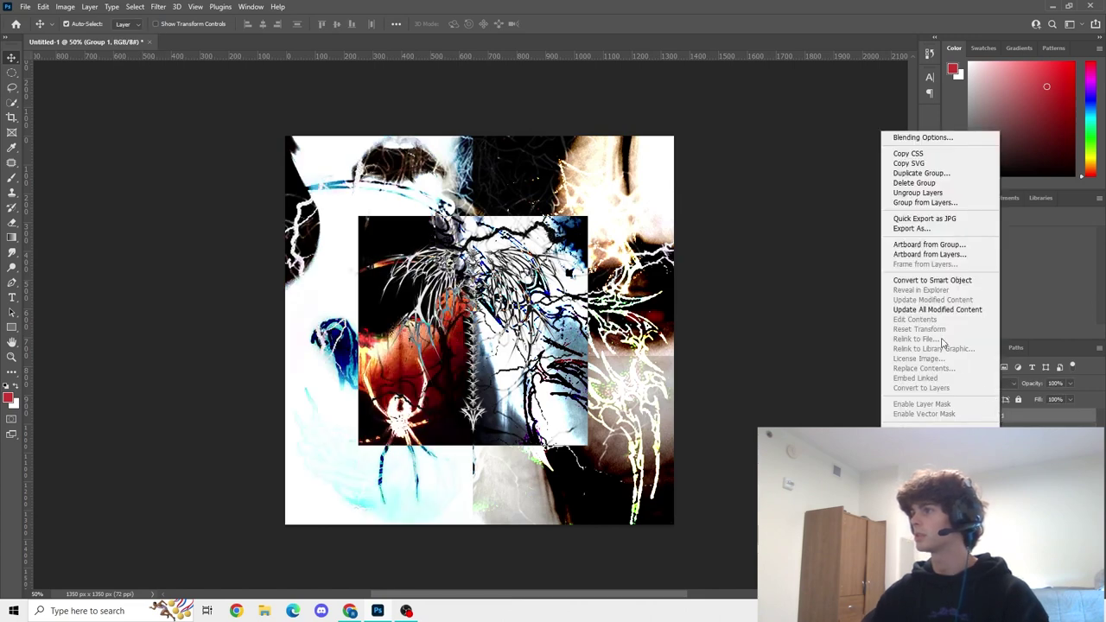
left_click(918, 280)
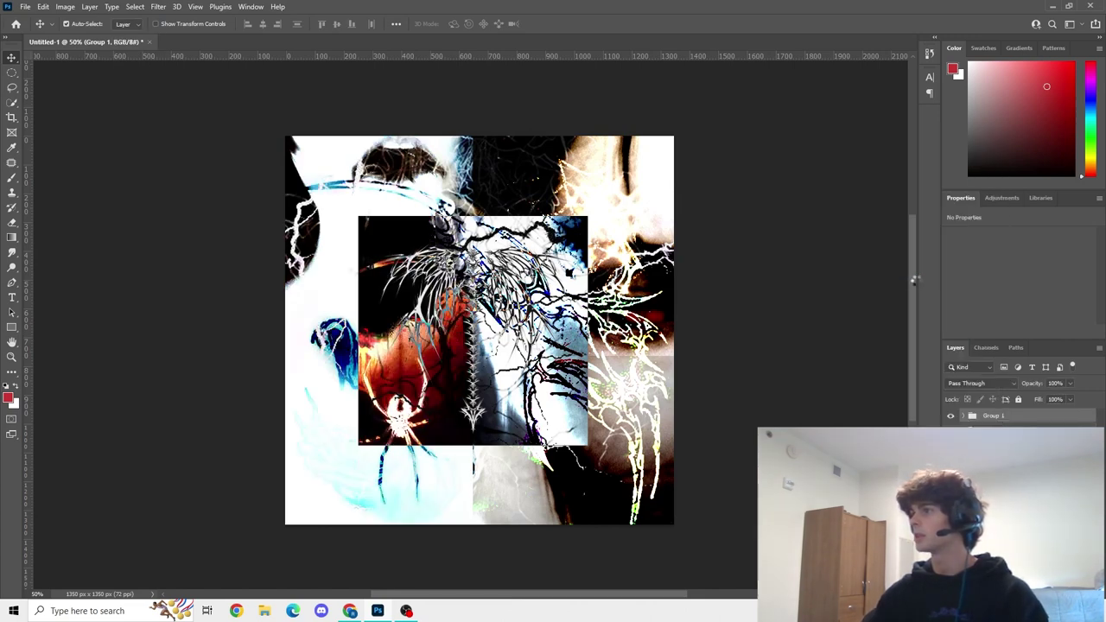
- Free-transform the combined artwork to 102.48% and shift it up and to the left over the canvas
left_click_drag(725, 299, 640, 276)
scroll(660, 297, "up", 2)
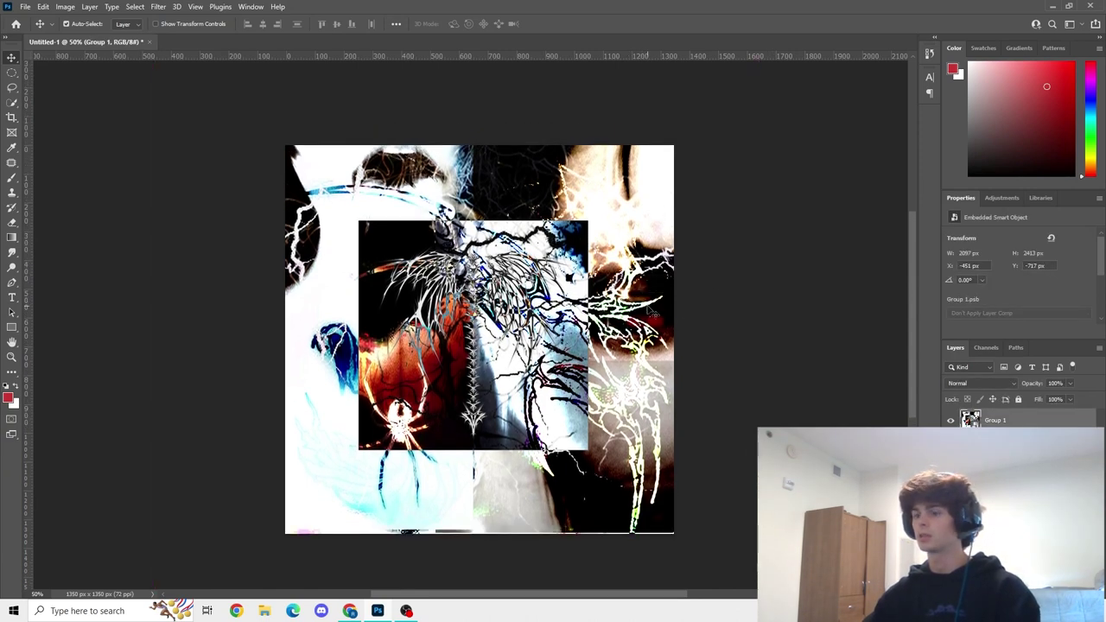
key("ctrl+t")
scroll(725, 323, "down", 4)
left_click_drag(759, 241, 774, 242)
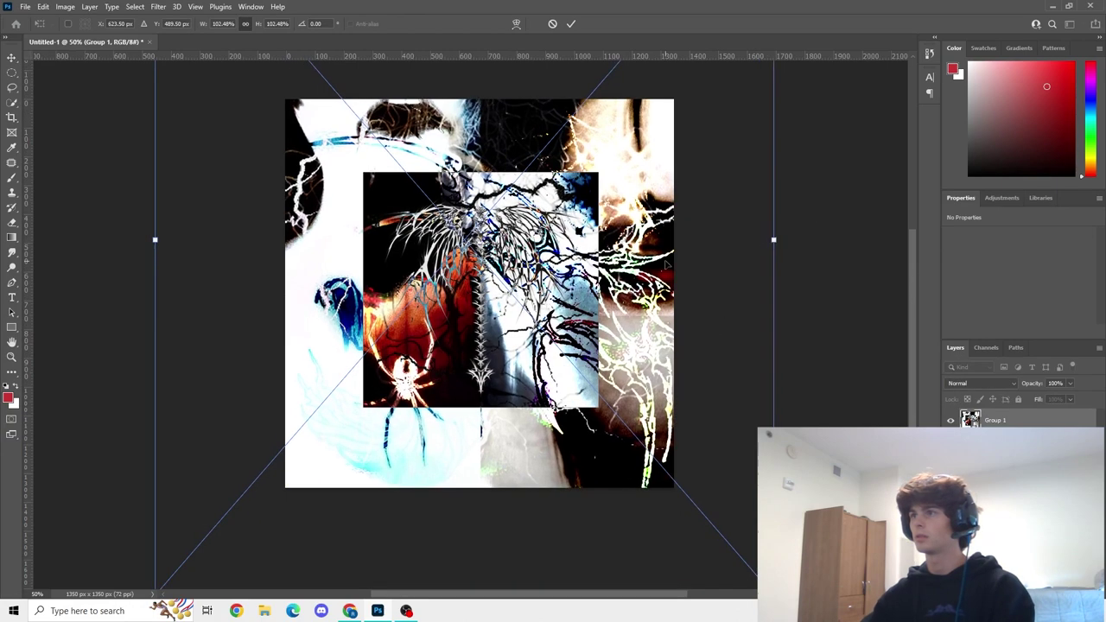
left_click_drag(656, 261, 631, 272)
left_click_drag(618, 260, 607, 247)
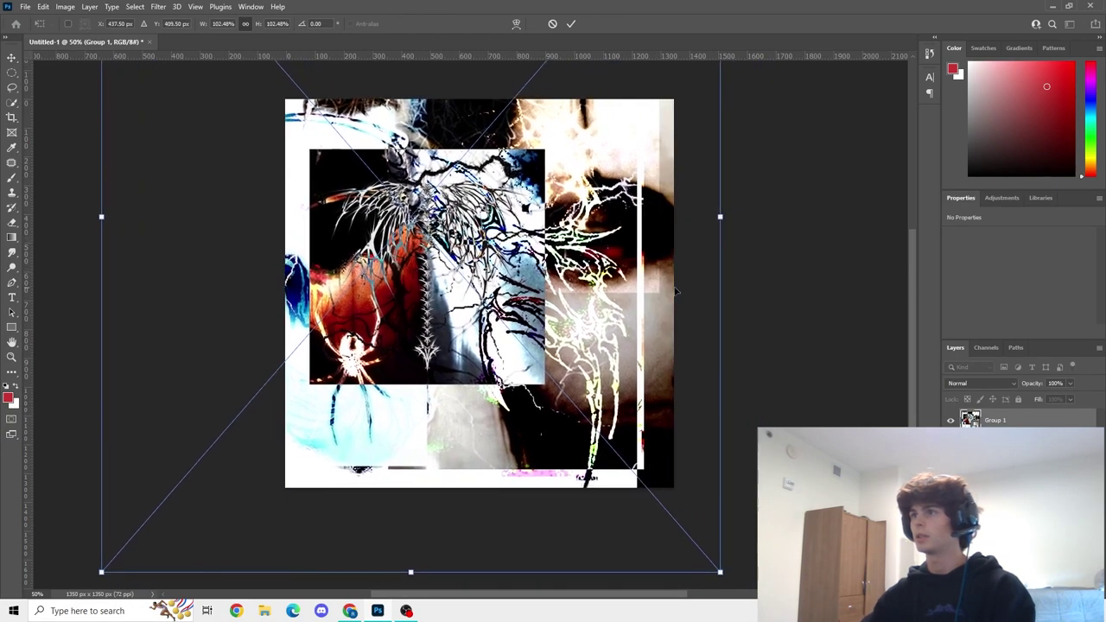
- Enlarge the combined artwork to 113.79%, reposition it so it fills the whole canvas with the square collage near the centre, and apply the transform
scroll(703, 308, "up", 1)
scroll(703, 309, "down", 3)
left_click_drag(719, 536, 787, 613)
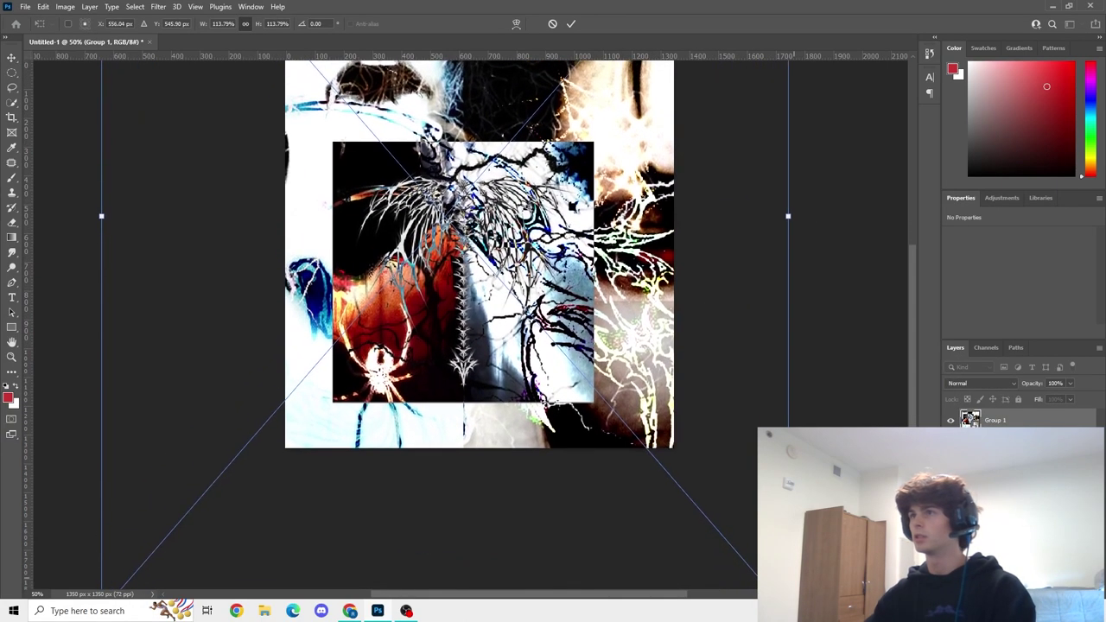
left_click_drag(622, 391, 598, 388)
scroll(736, 415, "up", 1)
scroll(737, 415, "up", 1)
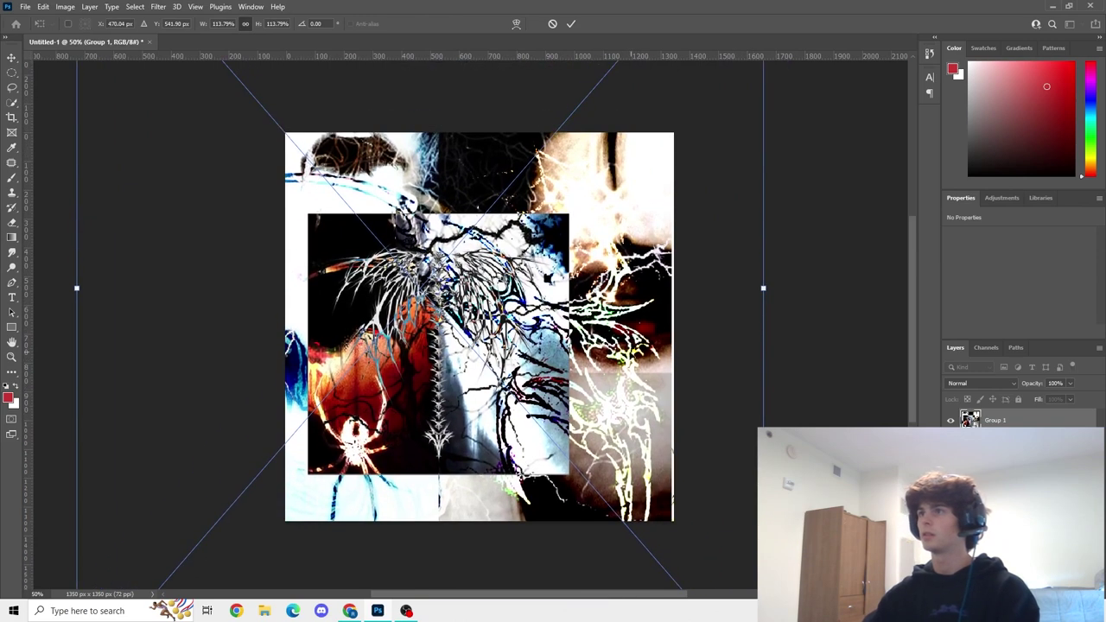
left_click_drag(627, 329, 672, 313)
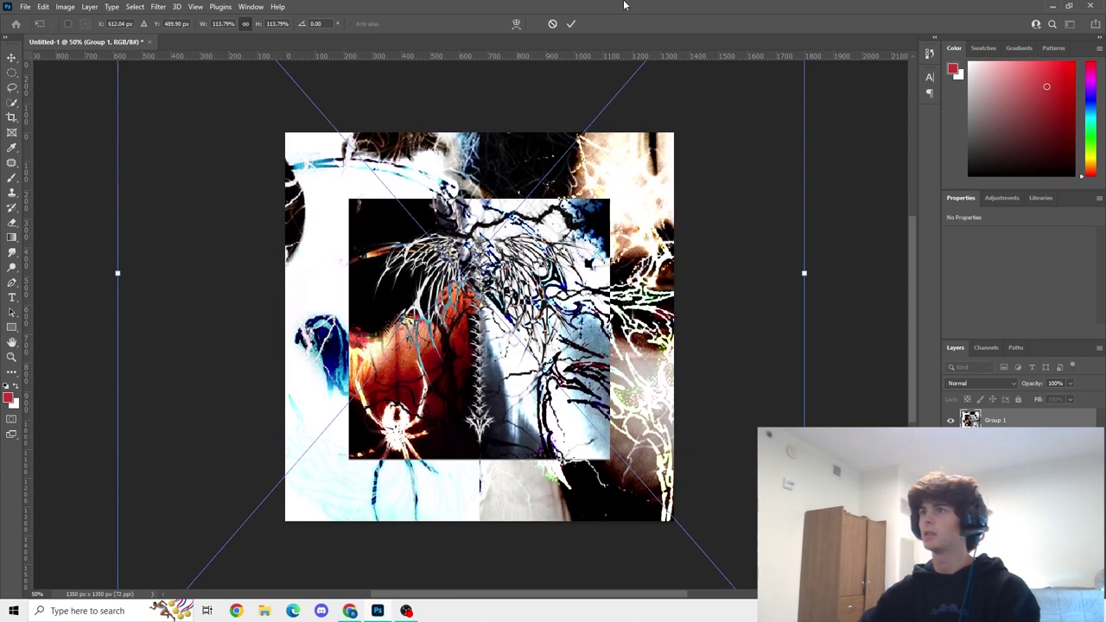
left_click(571, 25)
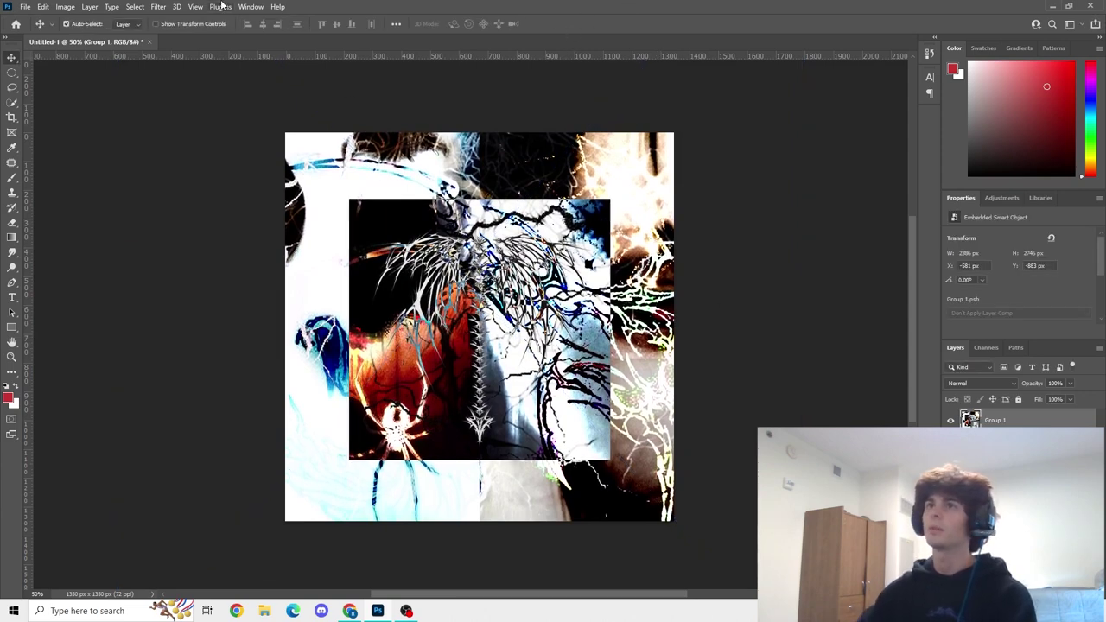
- Open the Filter Gallery for the Group 1 layer and examine the Diffuse Glow preview at 50% zoom
left_click(158, 6)
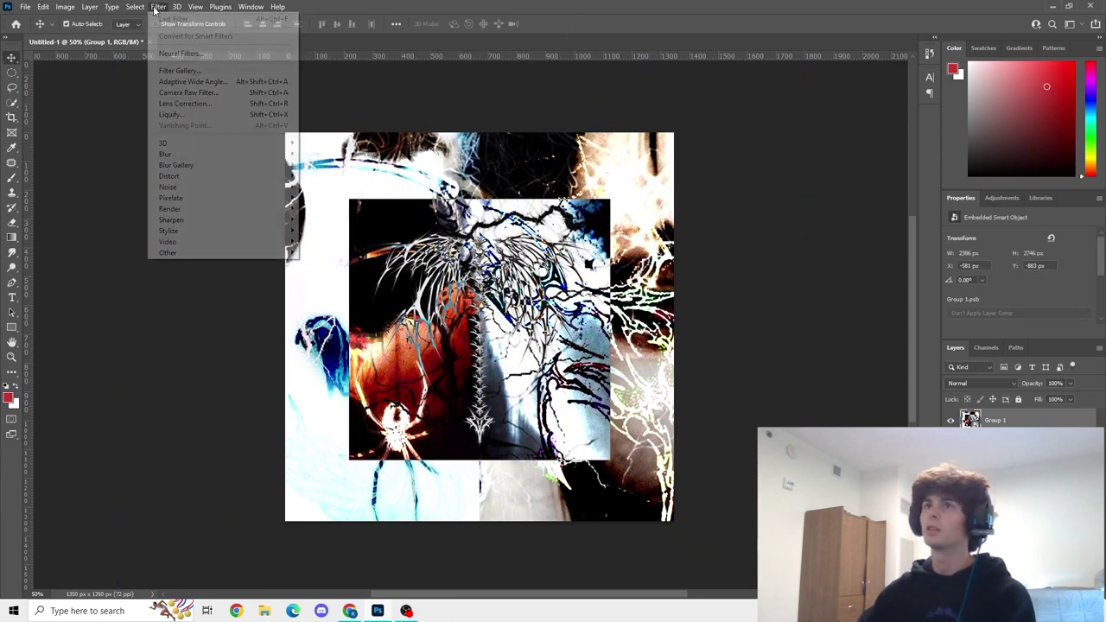
left_click(194, 71)
scroll(285, 121, "down", 5)
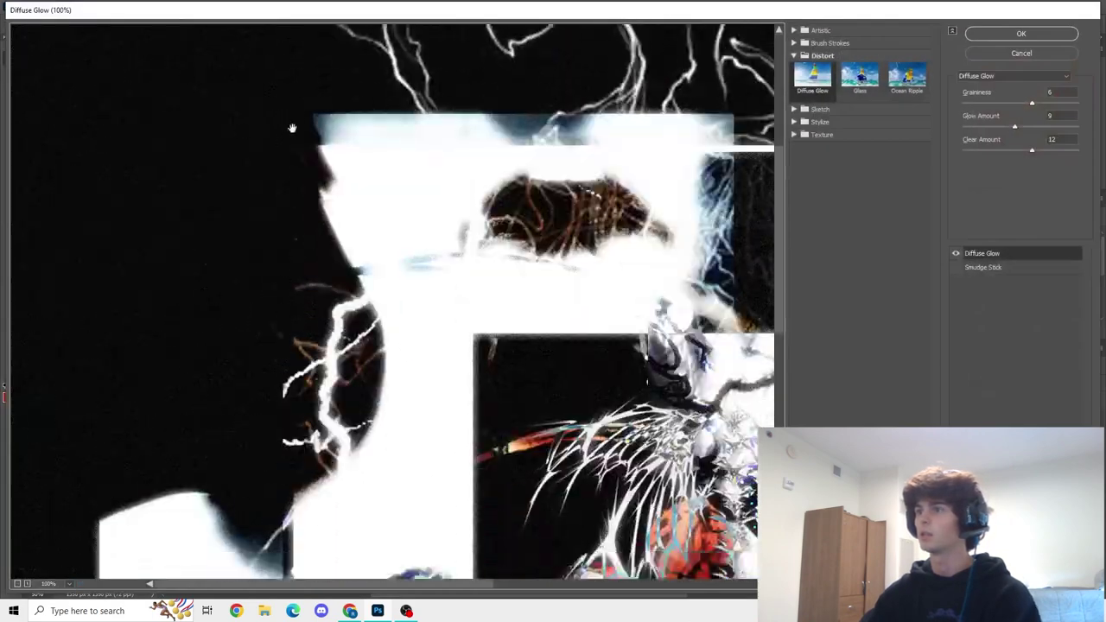
scroll(292, 128, "down", 5)
key("ctrl+minus")
key("ctrl+minus")
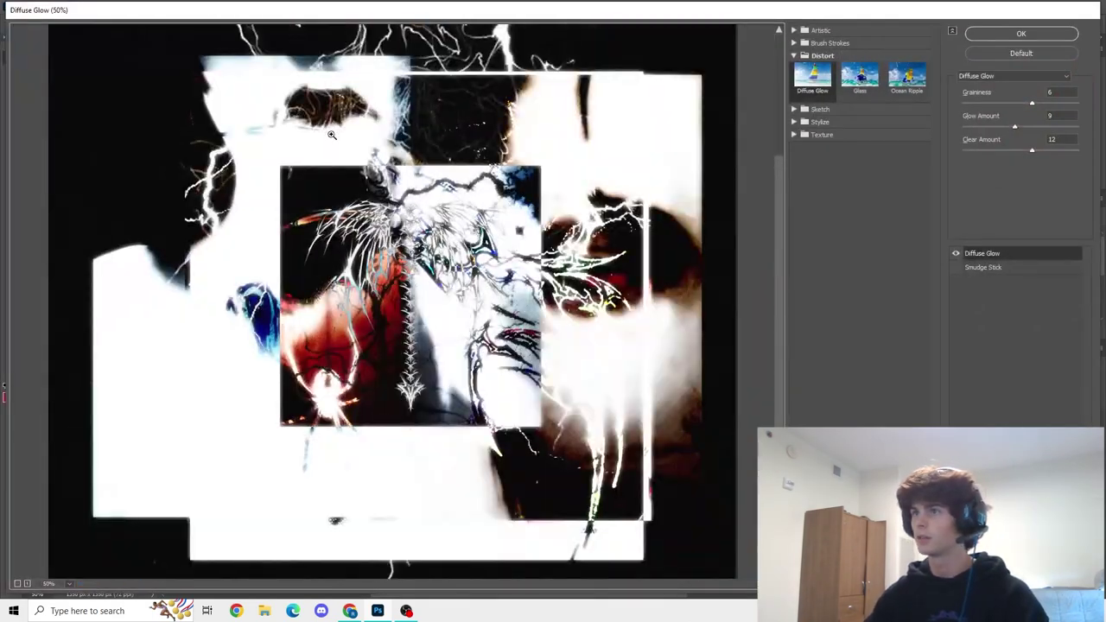
key("ctrl+plus")
key("ctrl+plus")
scroll(331, 133, "down", 3)
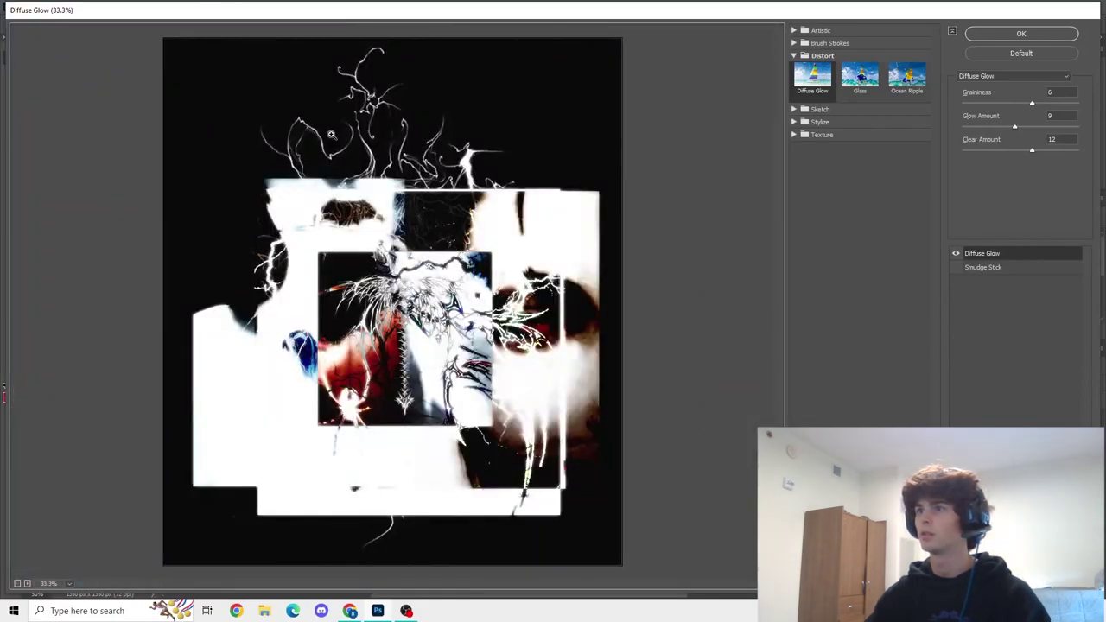
scroll(331, 133, "up", 1)
scroll(320, 139, "down", 4)
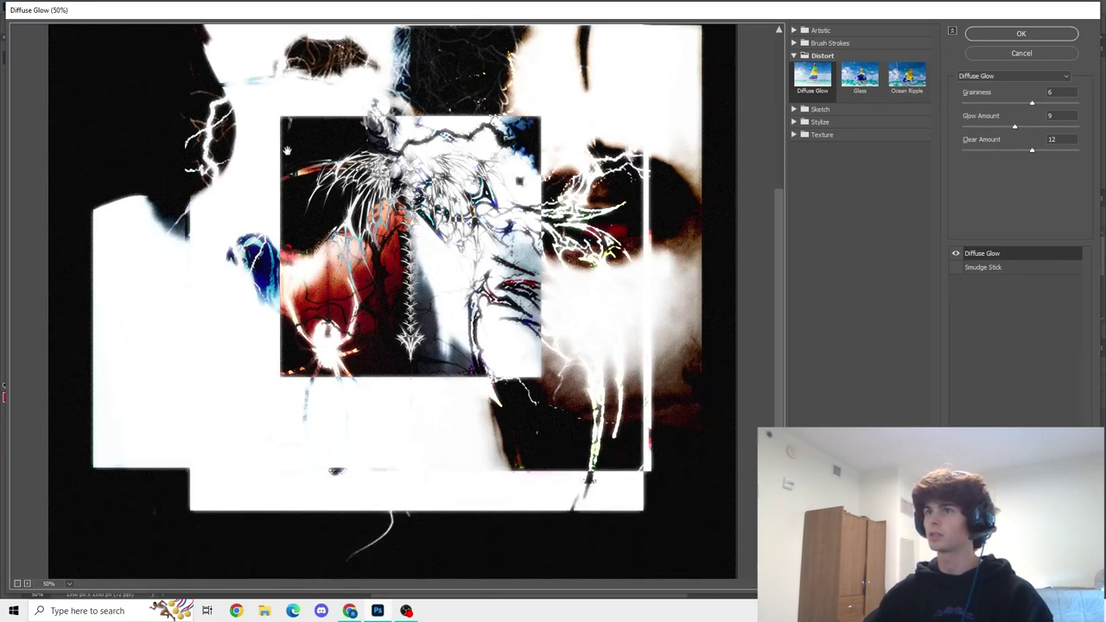
scroll(337, 131, "up", 2)
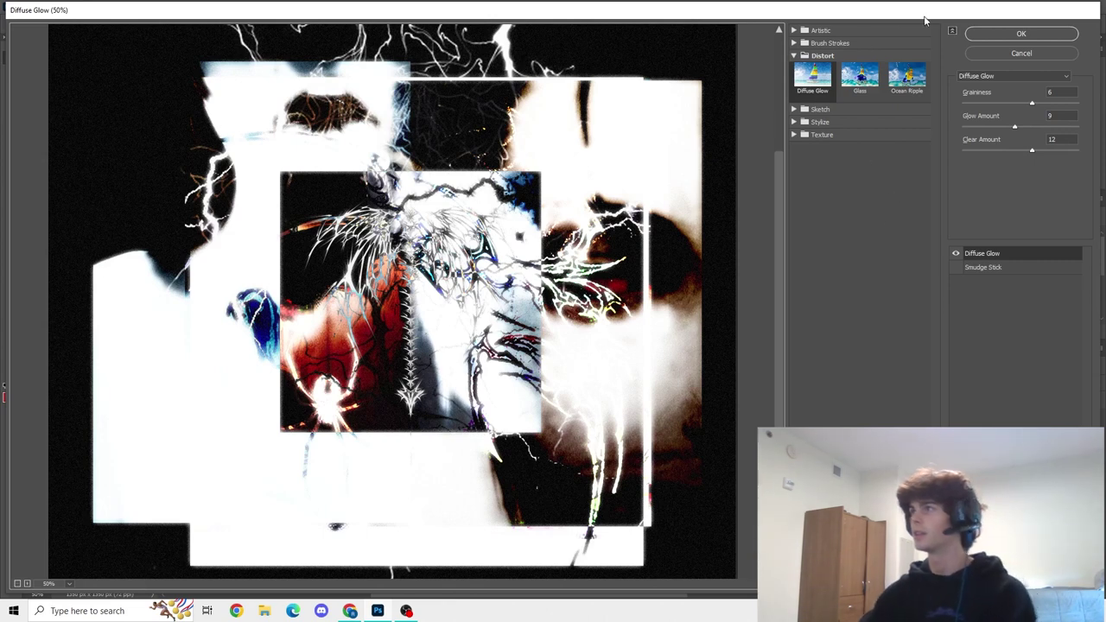
- Toggle the visibility of the Smudge Stick and Diffuse Glow effects to compare their influence on the preview
left_click(955, 267)
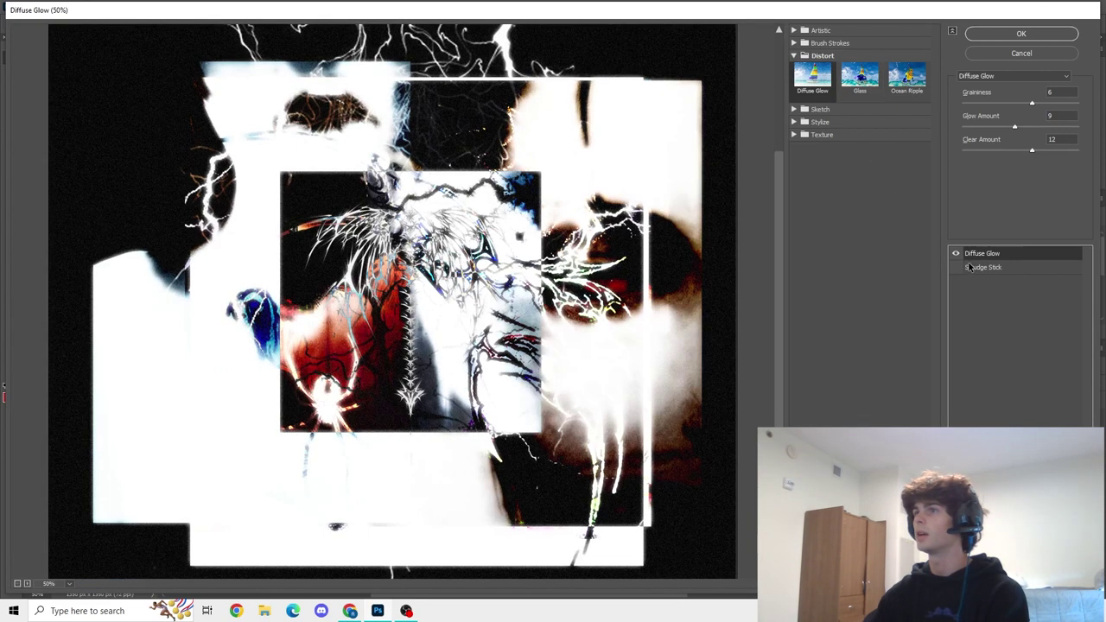
left_click(955, 253)
left_click(956, 253)
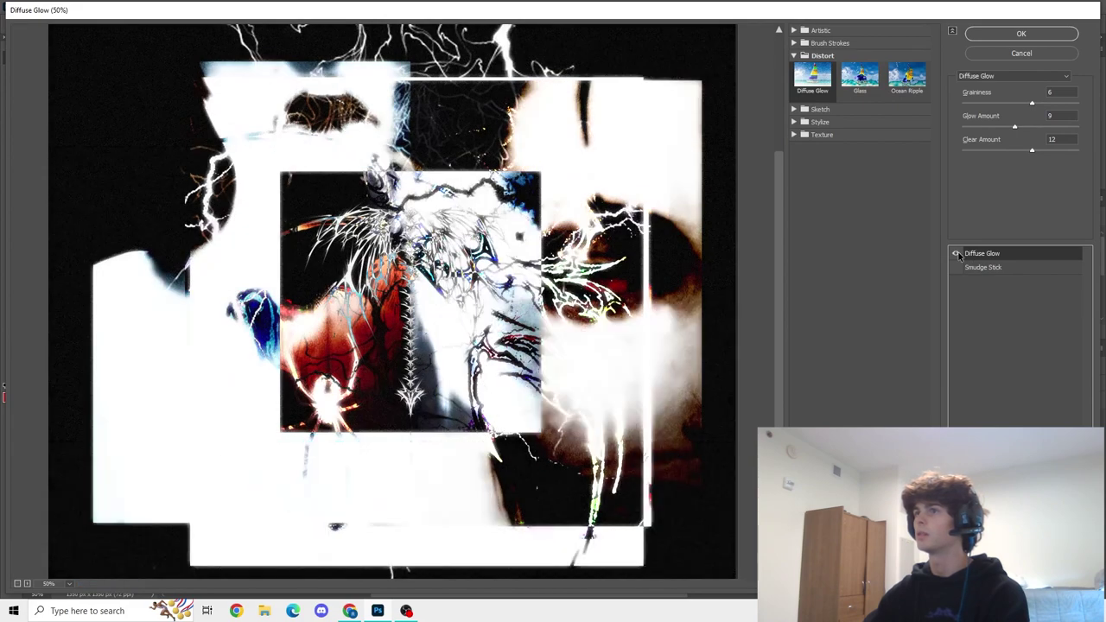
left_click(955, 267)
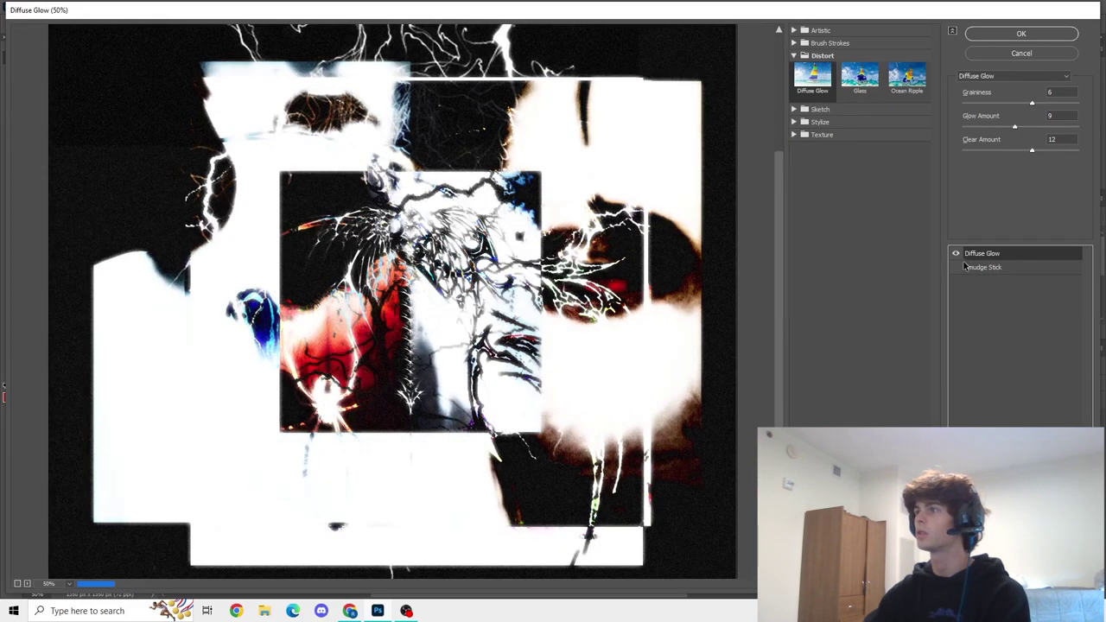
- Set the Diffuse Glow effect to Graininess 1, Glow Amount 7 and Clear Amount 6
left_click(999, 103)
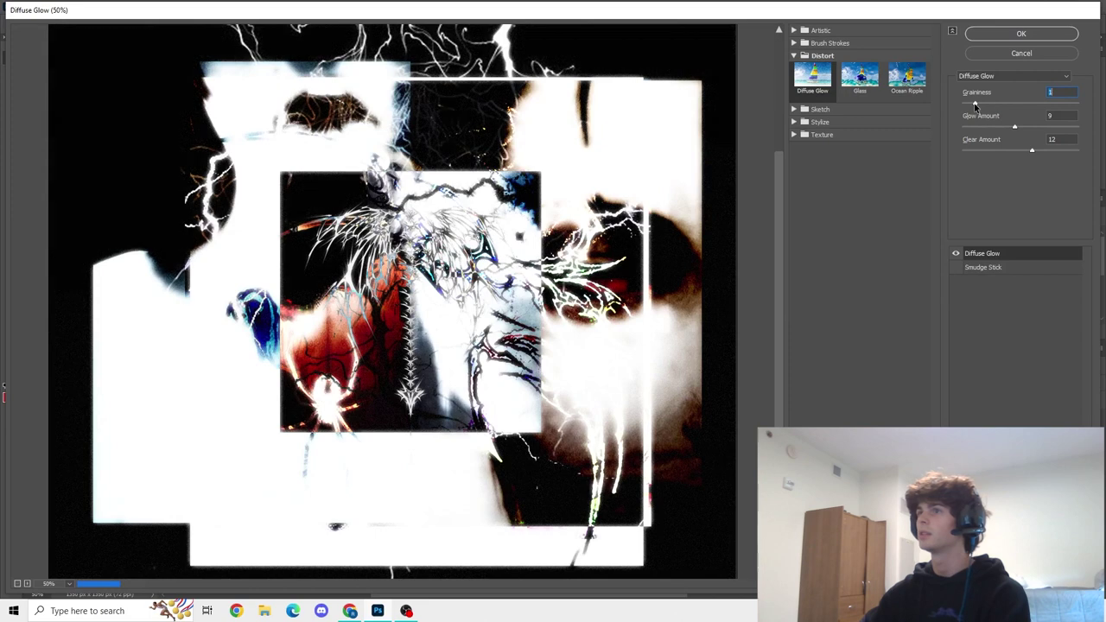
left_click(983, 127)
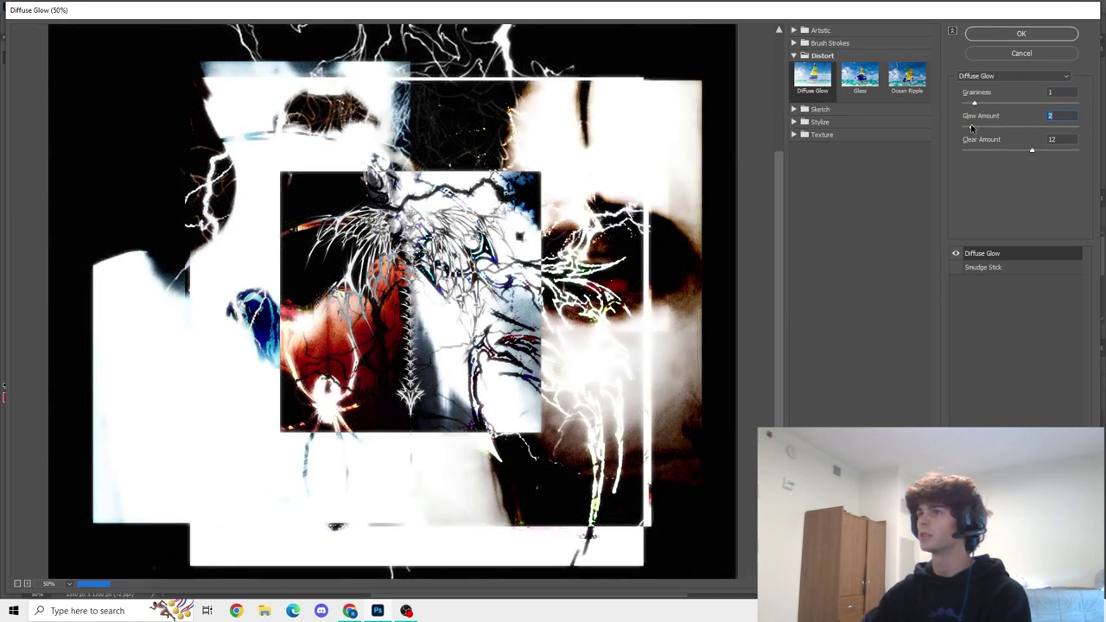
left_click_drag(970, 127, 1003, 127)
left_click(1009, 150)
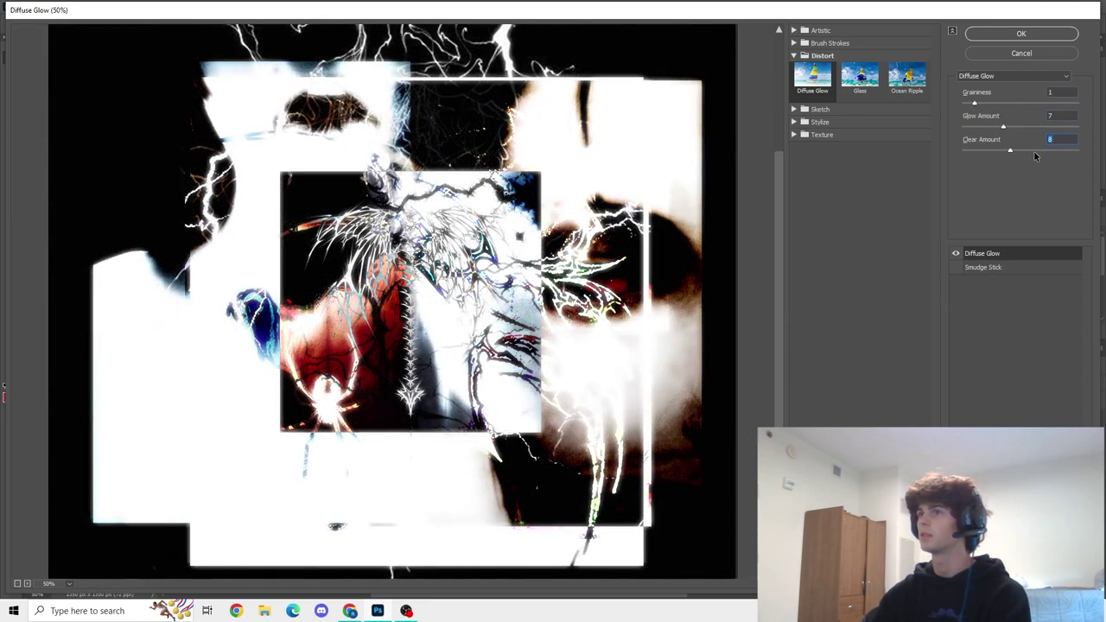
left_click(1003, 151)
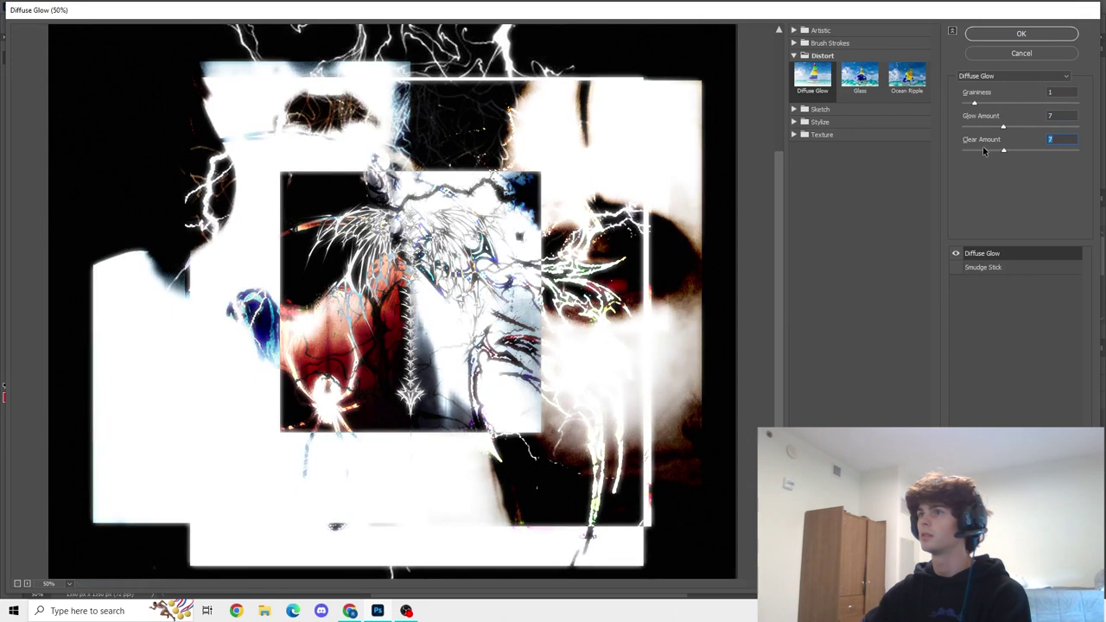
left_click(983, 150)
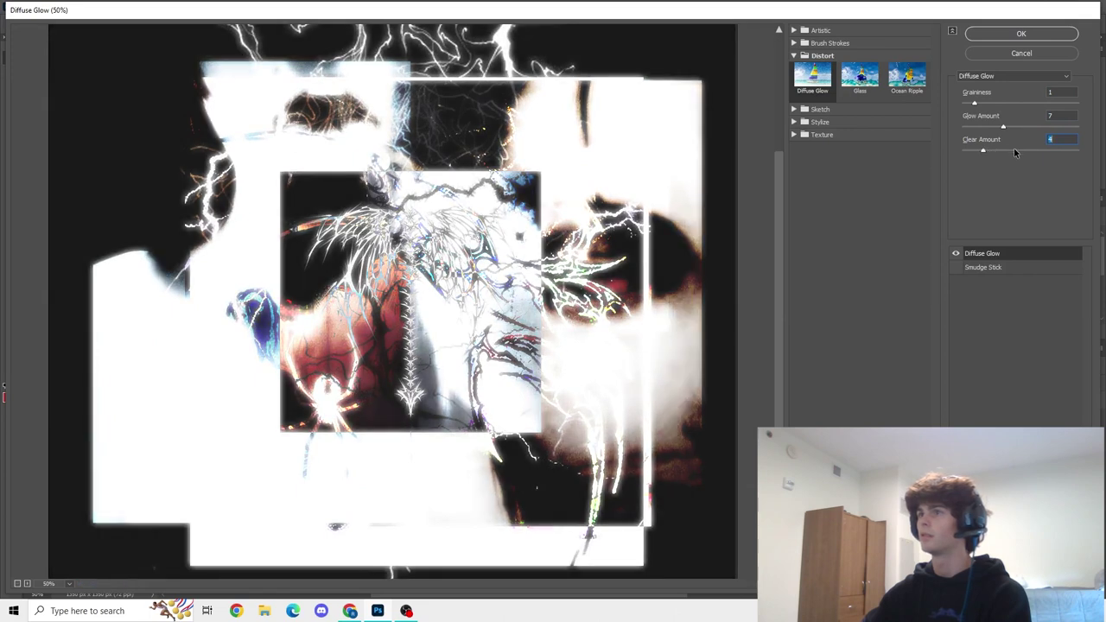
left_click(995, 151)
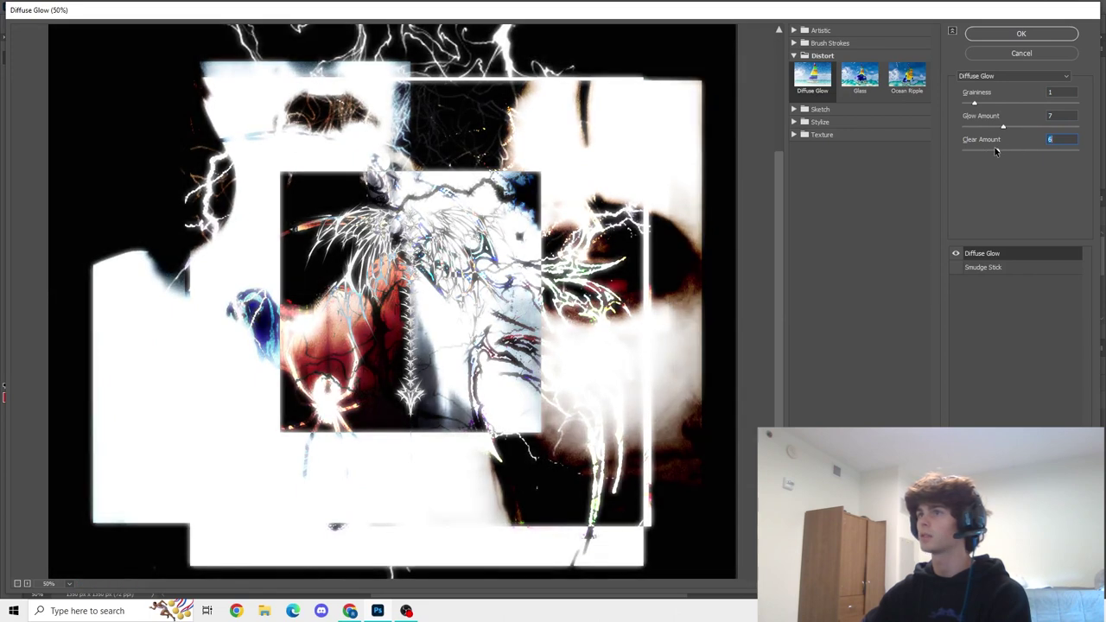
- Enable the Smudge Stick effect and move it above Diffuse Glow in the effect stack
left_click(977, 266)
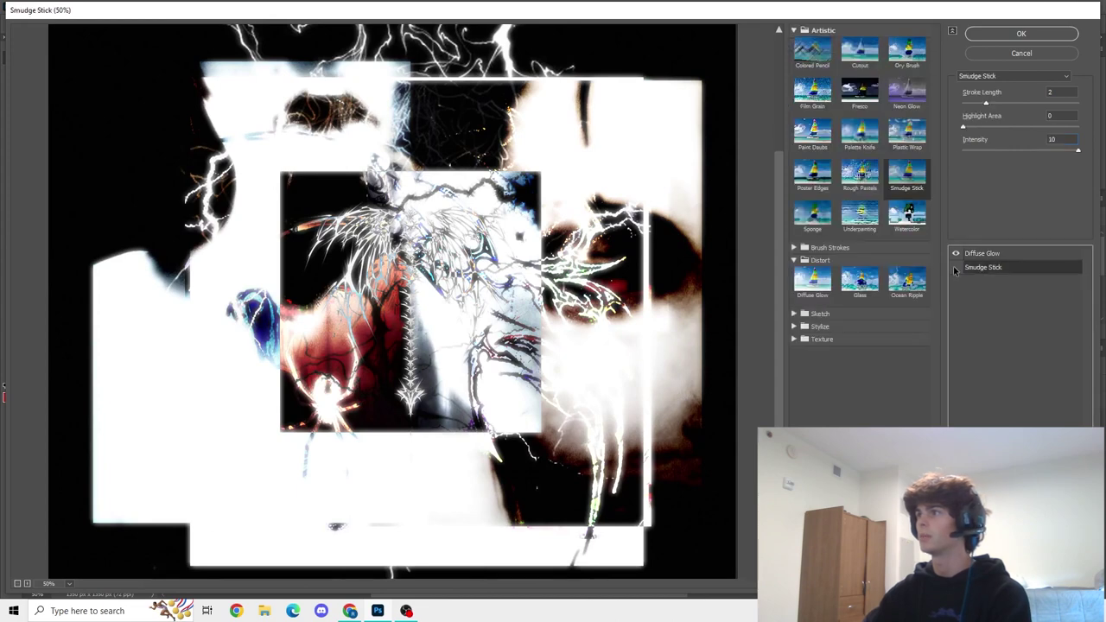
left_click(954, 267)
left_click_drag(973, 266, 977, 249)
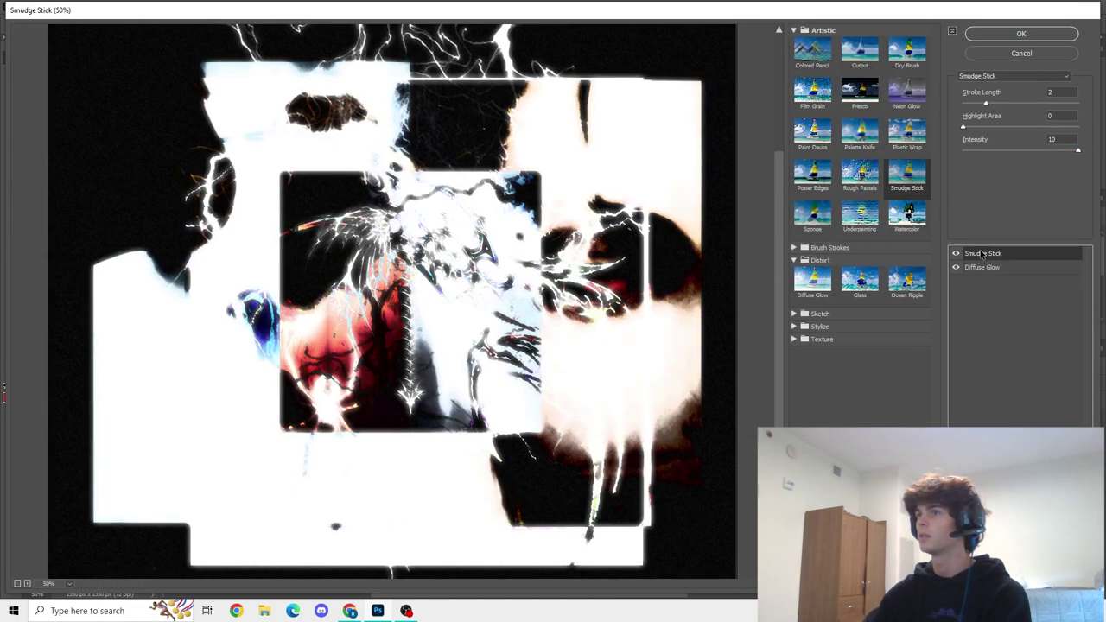
- Try the Underpainting, Sponge, Smudge Stick, Rough Pastels and Poster Edges filters as the upper effect
left_click(860, 214)
left_click(814, 216)
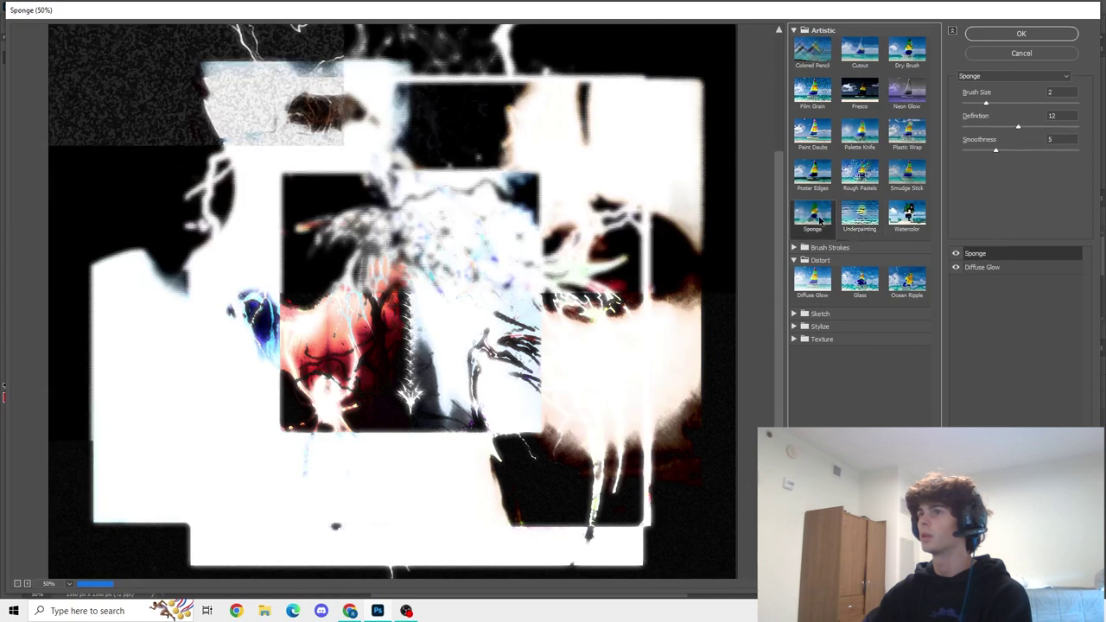
left_click(858, 216)
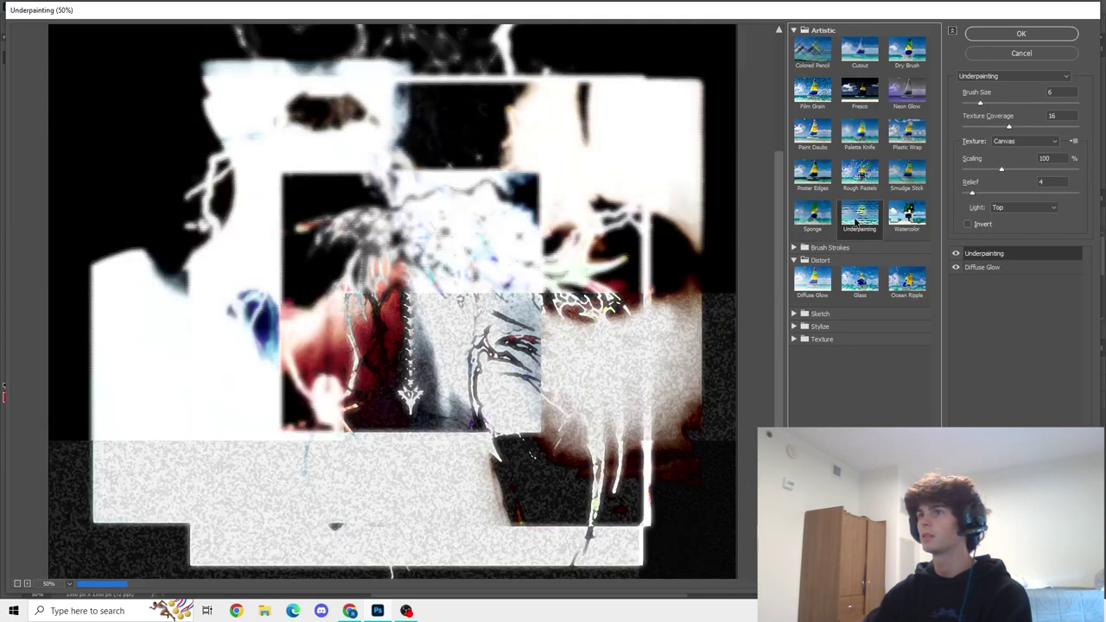
left_click(906, 172)
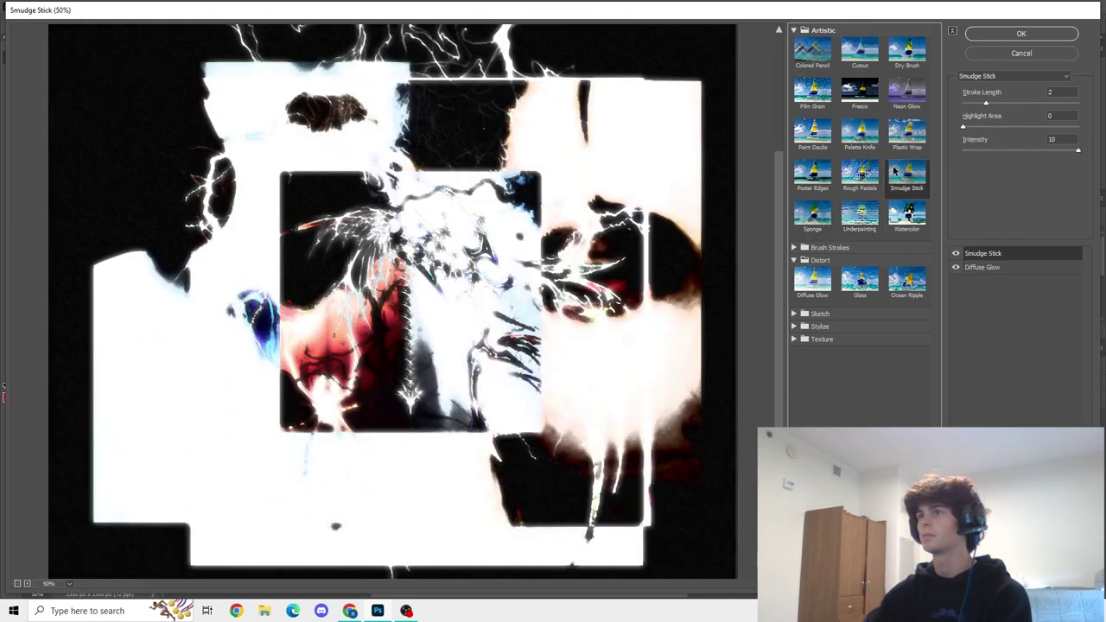
left_click(859, 175)
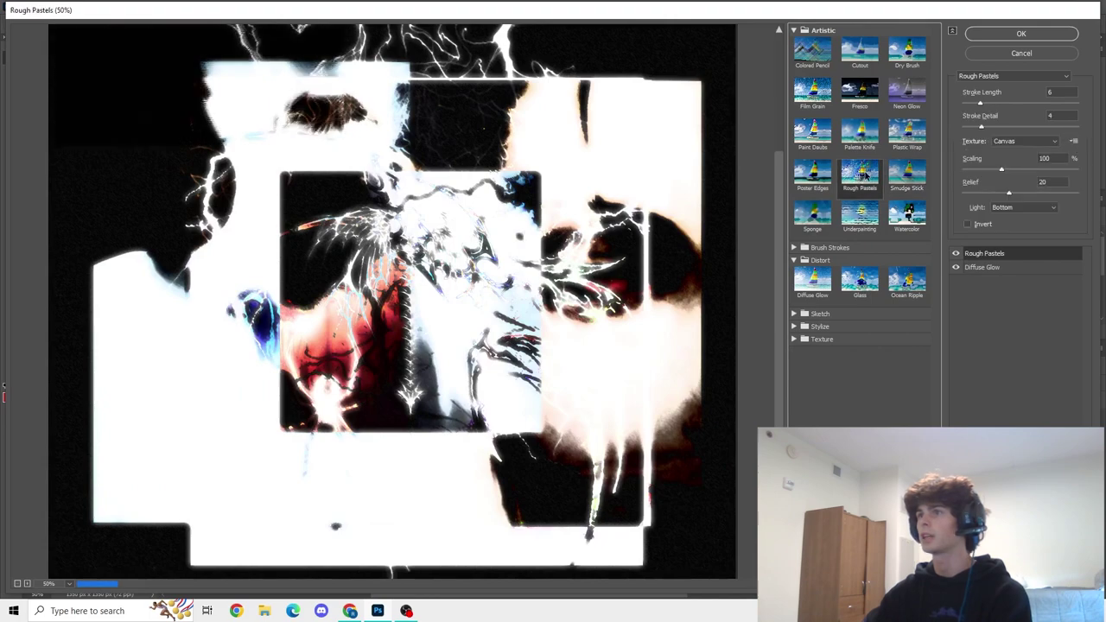
left_click(812, 173)
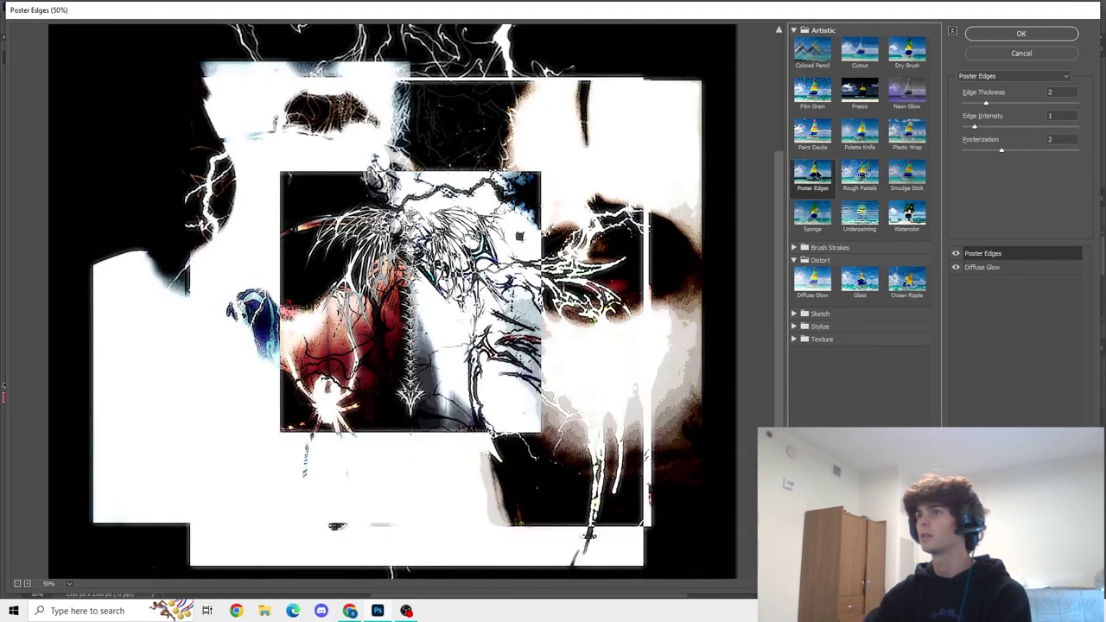
- Try the Paint Daubs, Palette Knife, Plastic Wrap, Neon Glow and Fresco filters as the upper effect
left_click(817, 132)
left_click(849, 138)
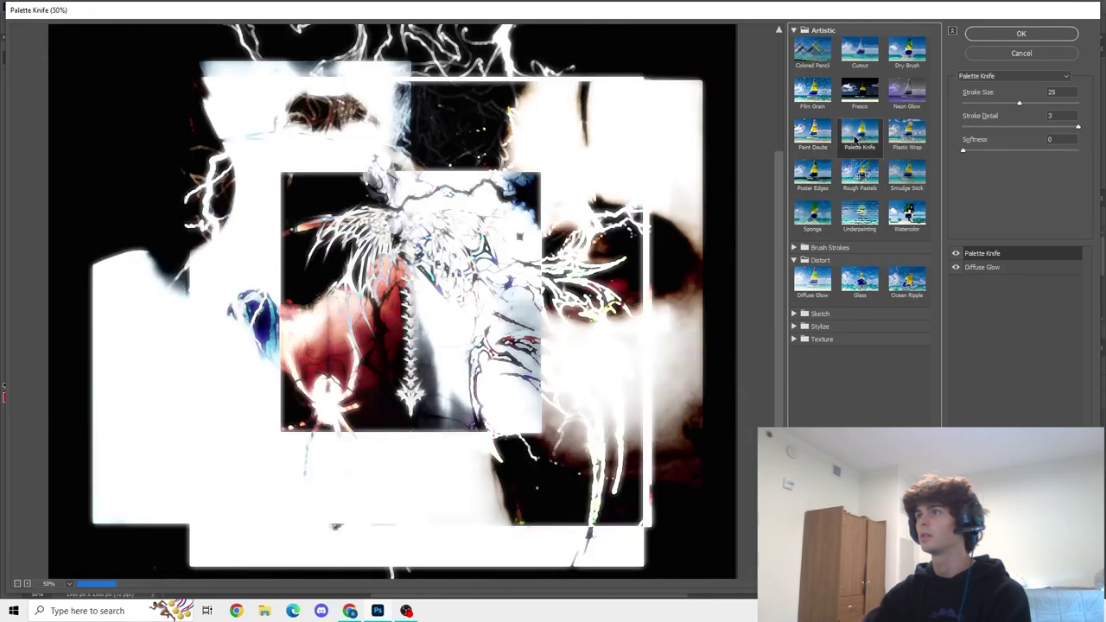
left_click(905, 137)
left_click(906, 91)
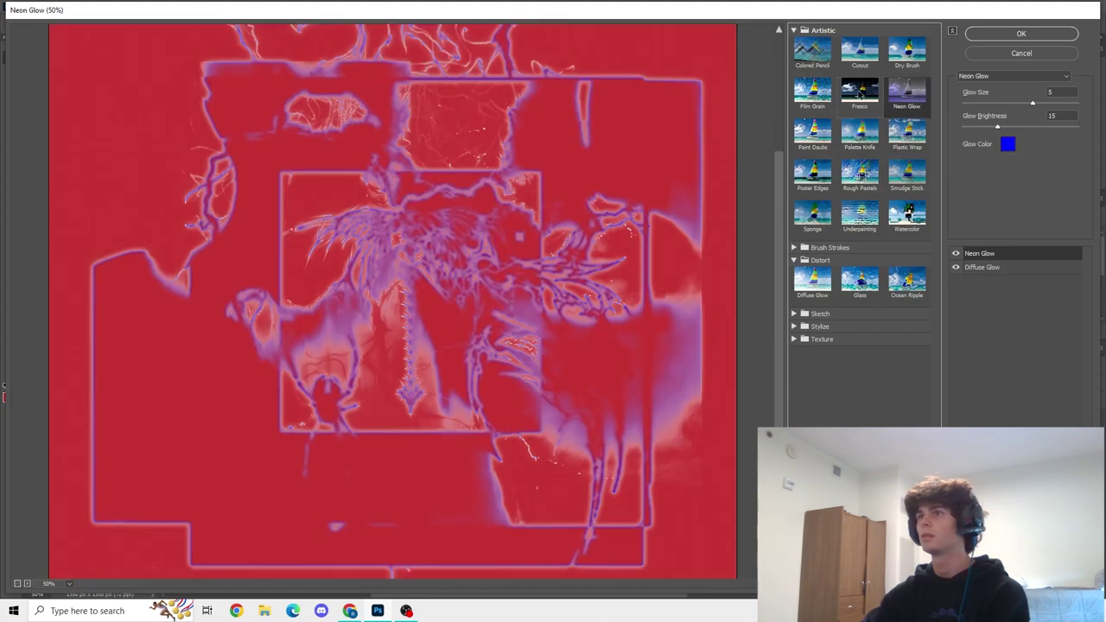
left_click(860, 91)
scroll(778, 96, "up", 2)
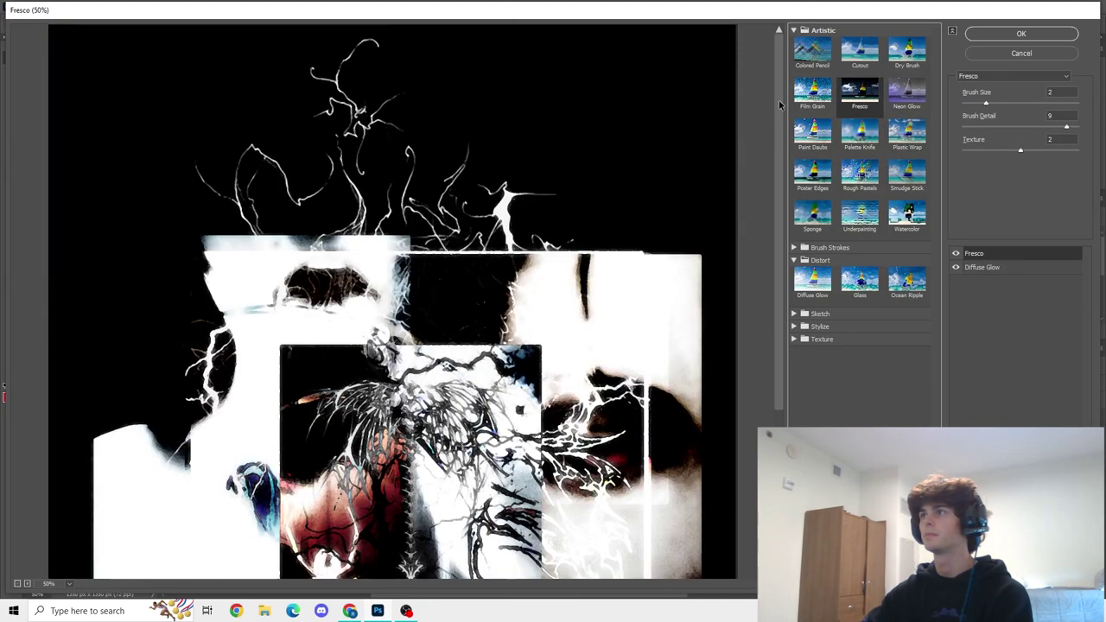
- Try the Film Grain, Fresco, Cutout and Dry Brush filters on top of Diffuse Glow
left_click(812, 91)
scroll(621, 172, "down", 2)
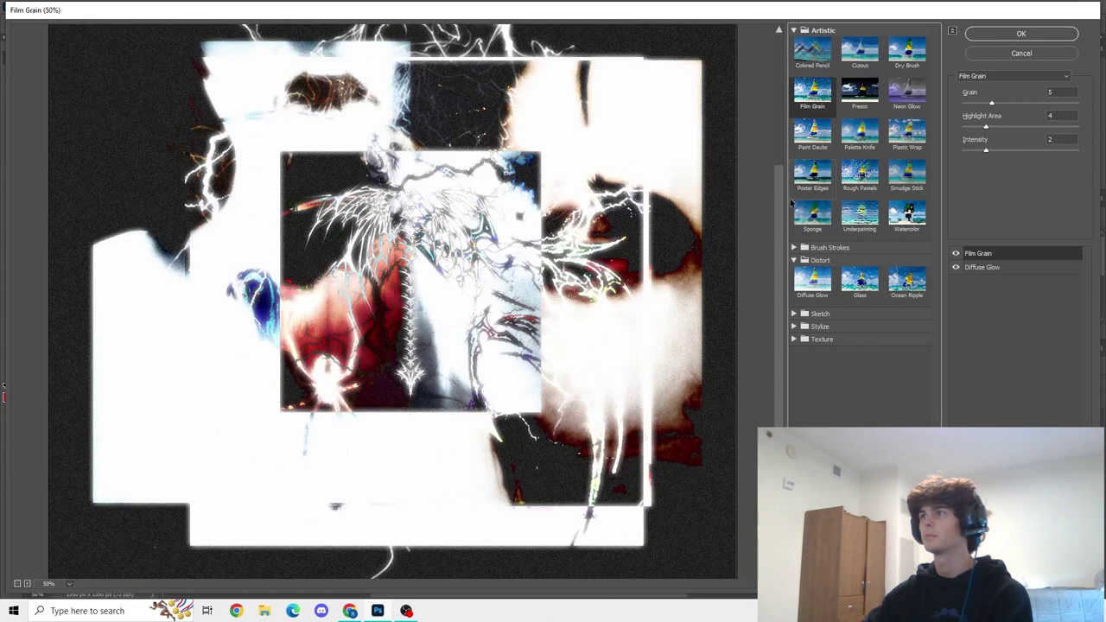
left_click(854, 95)
left_click(868, 54)
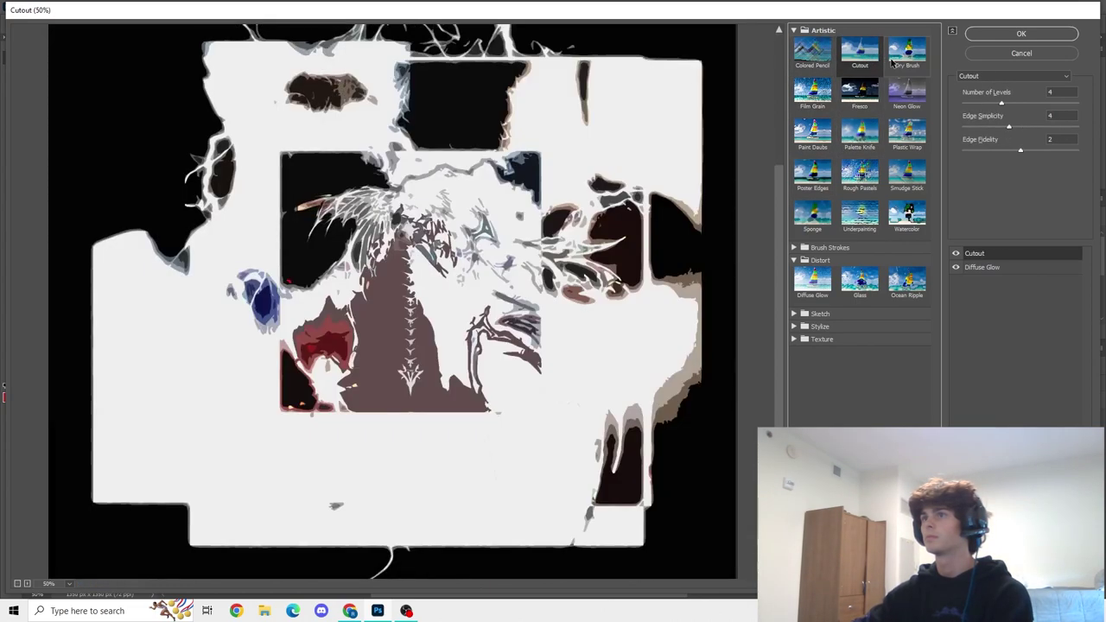
left_click(902, 53)
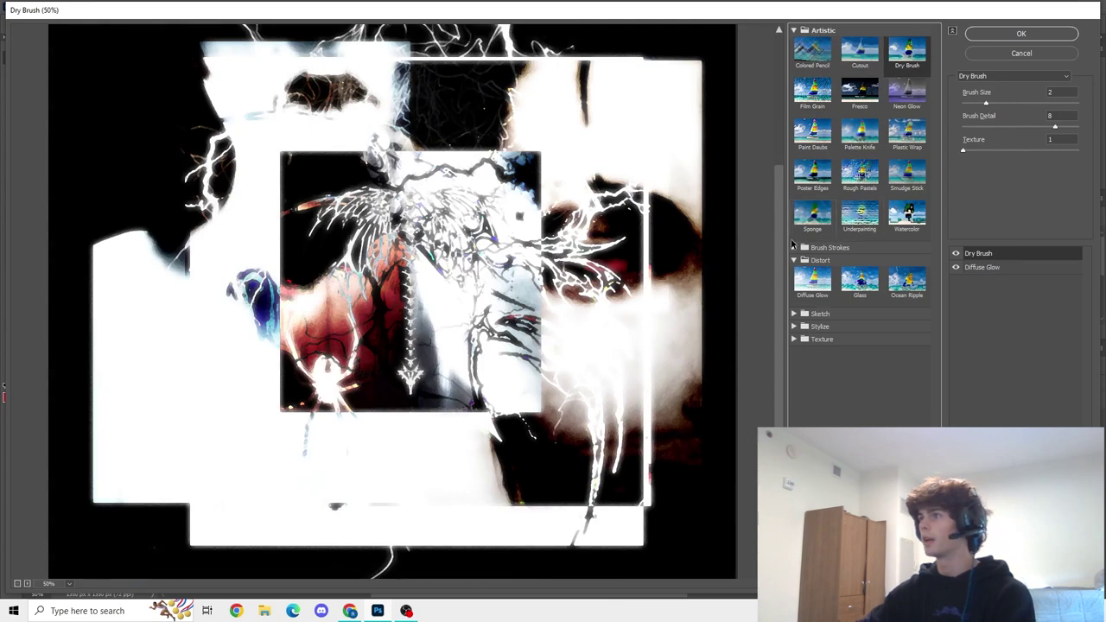
- Try the Brush Strokes filters on top of Diffuse Glow, including Accented Edges, Ink Outlines, Dark Strokes, Sumi-e and Angled Strokes
left_click(793, 247)
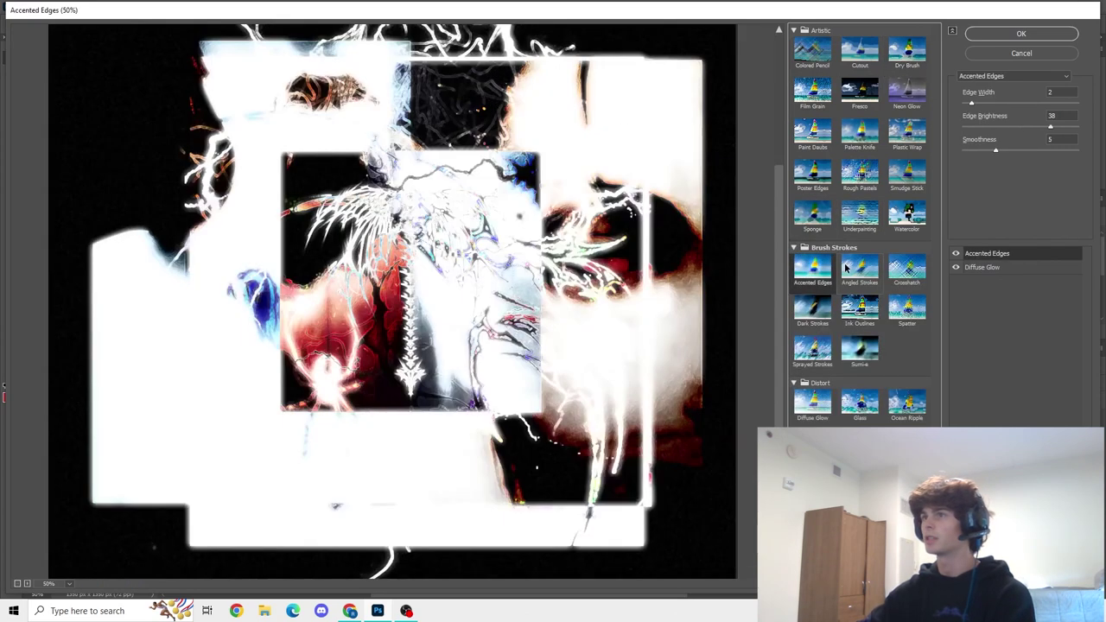
left_click(846, 269)
left_click(857, 323)
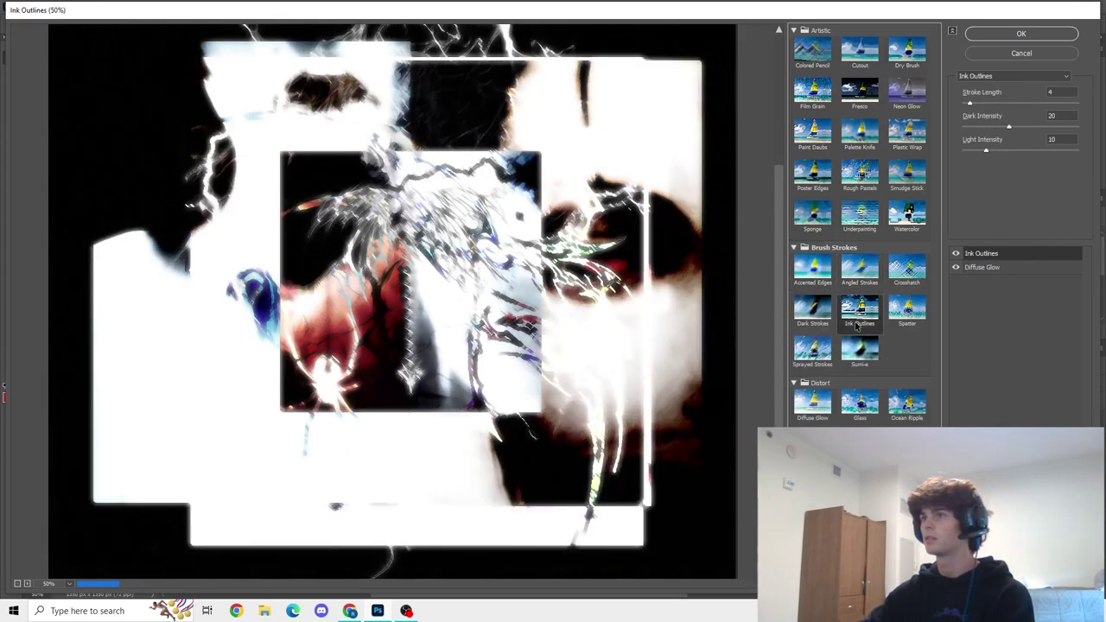
left_click(812, 312)
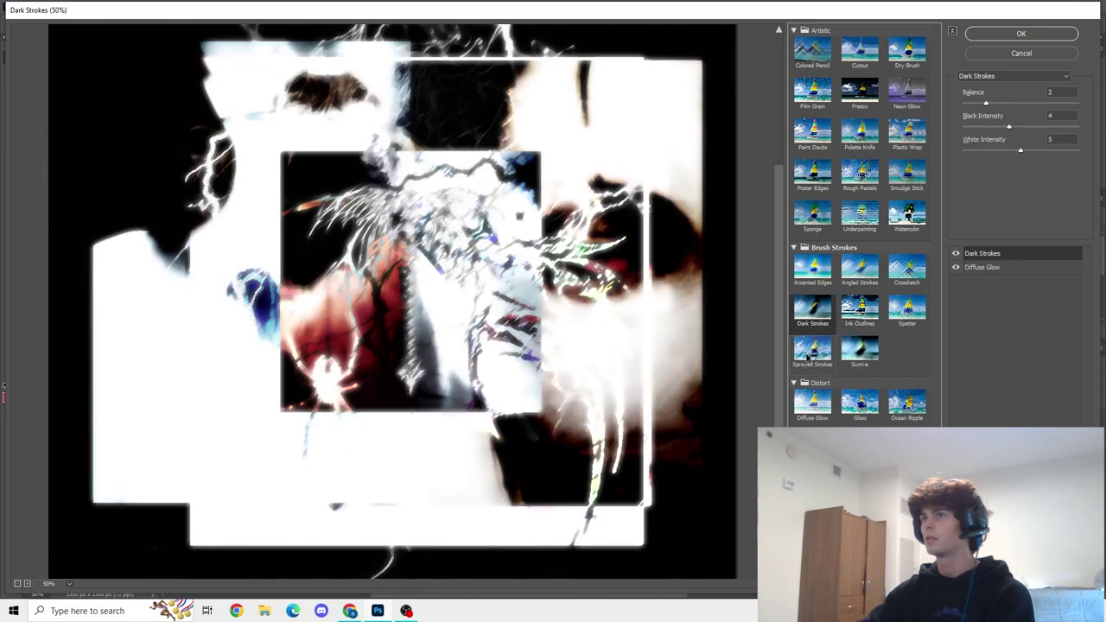
left_click(807, 356)
left_click(859, 349)
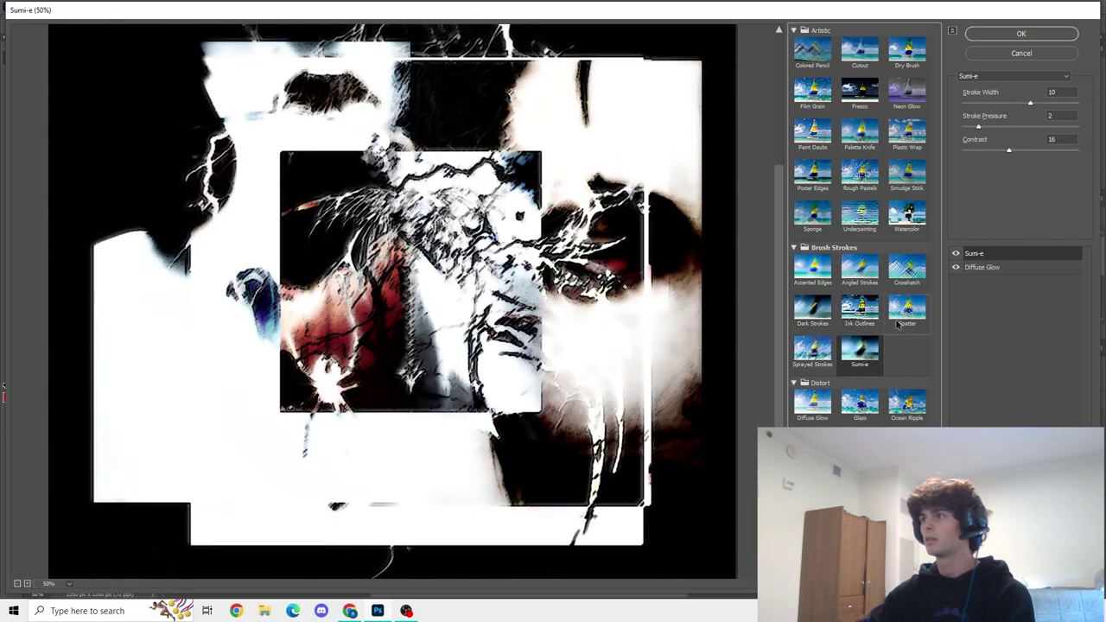
left_click(900, 316)
left_click(905, 270)
left_click(872, 274)
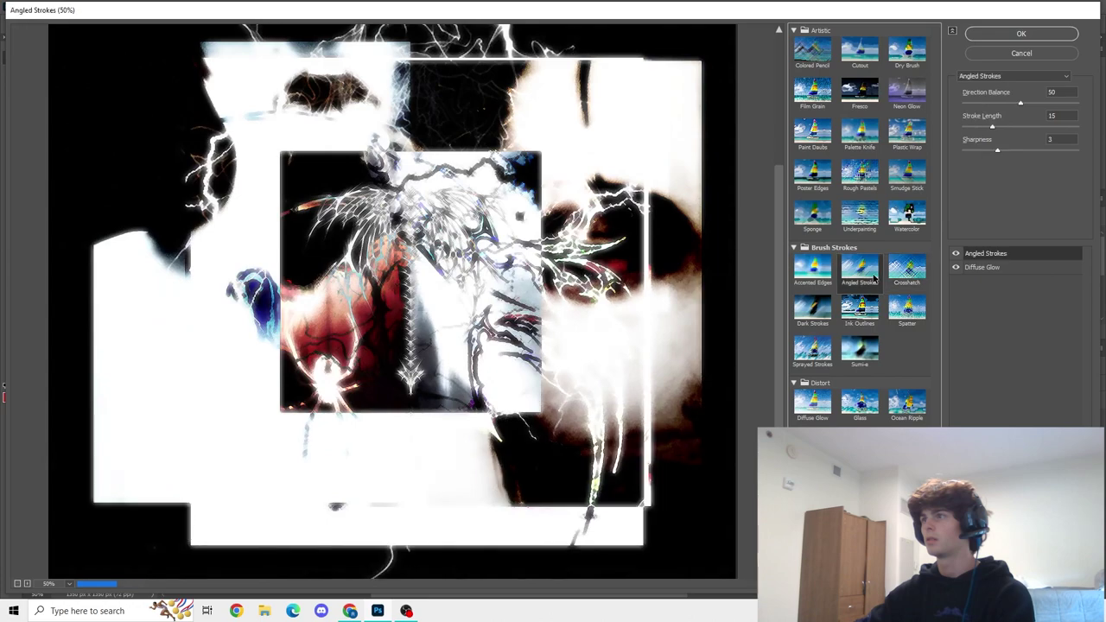
- Try the Sketch filters on top of Diffuse Glow, including Bas Relief and Plaster
left_click(811, 436)
left_click(812, 458)
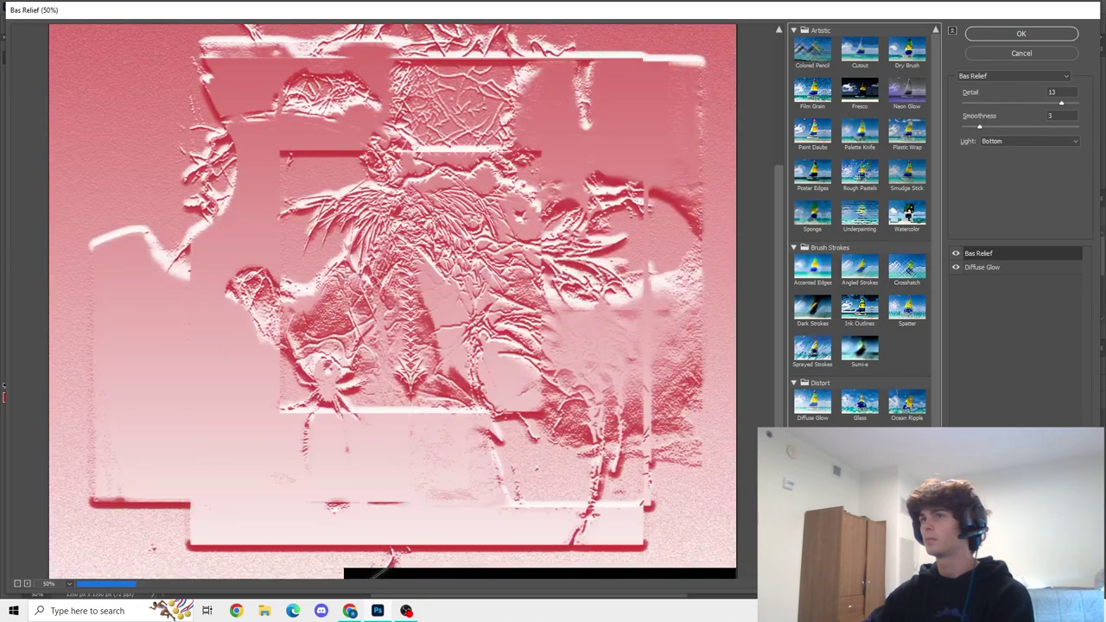
scroll(859, 225, "down", 2)
left_click(860, 452)
left_click(812, 493)
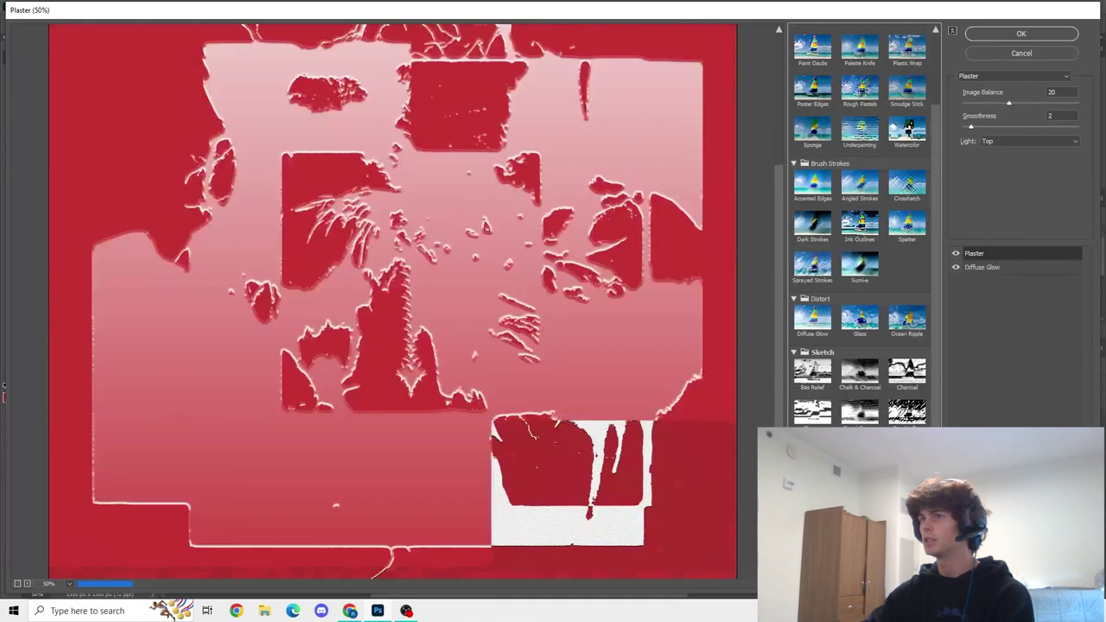
- Try the Glowing Edges, Craquelure, Grain and Texturizer filters as the upper effect
key("g")
key("l")
key("o")
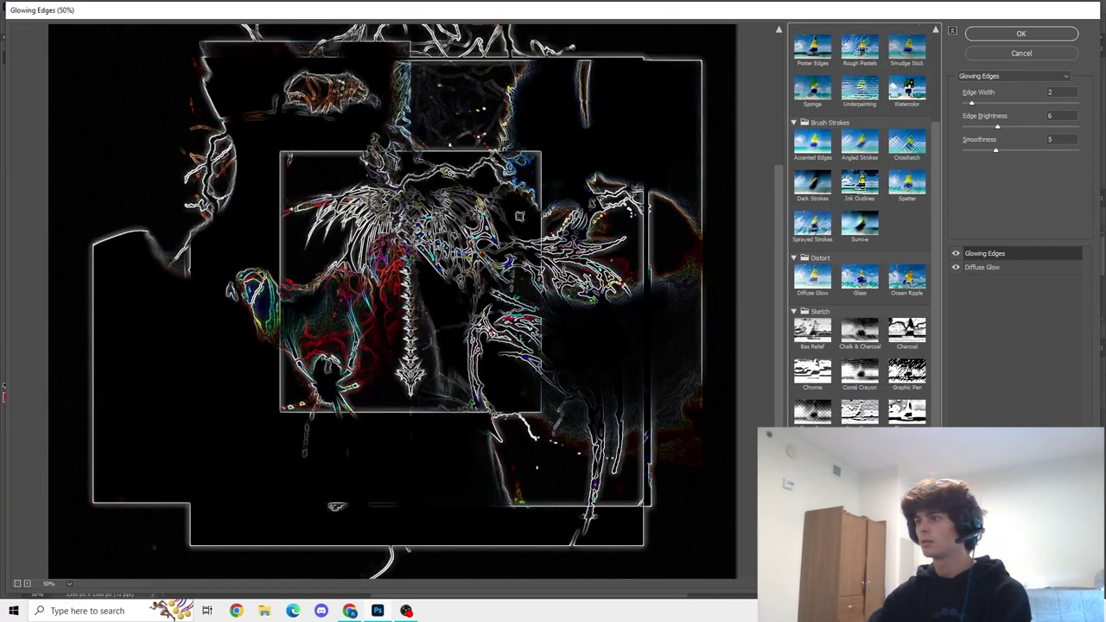
key("c")
key("r")
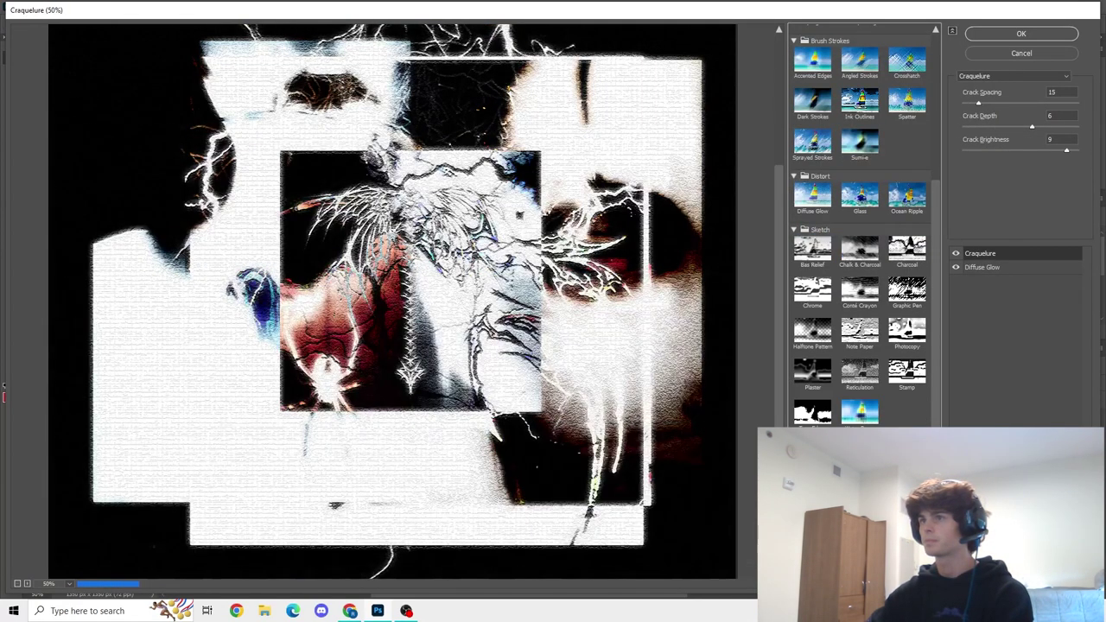
left_click(859, 519)
left_click(907, 519)
left_click(860, 520)
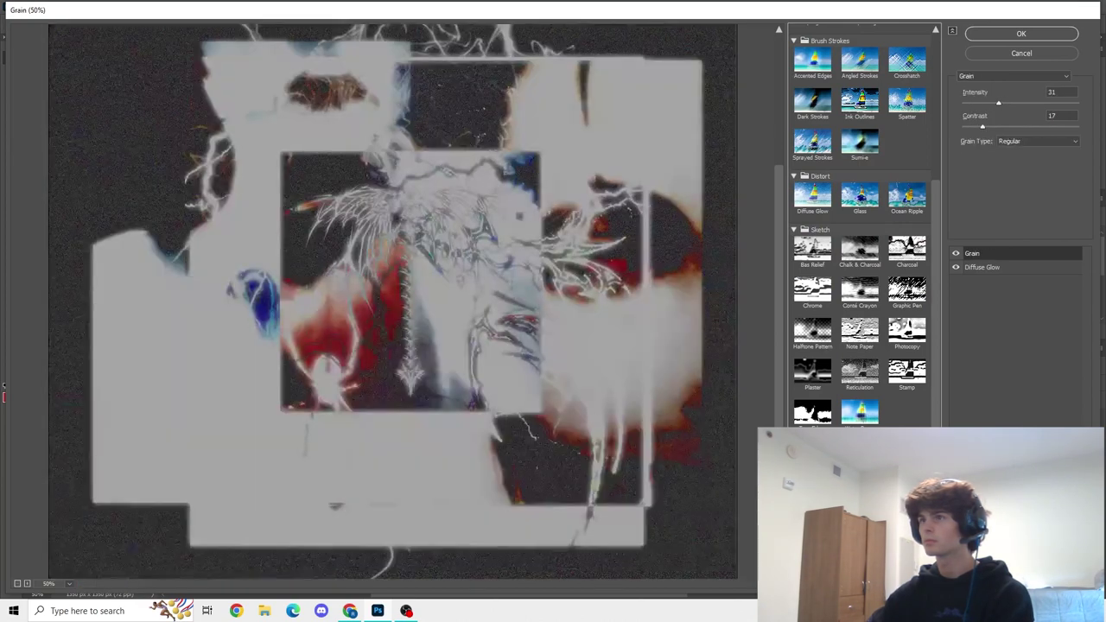
key("t")
key("e")
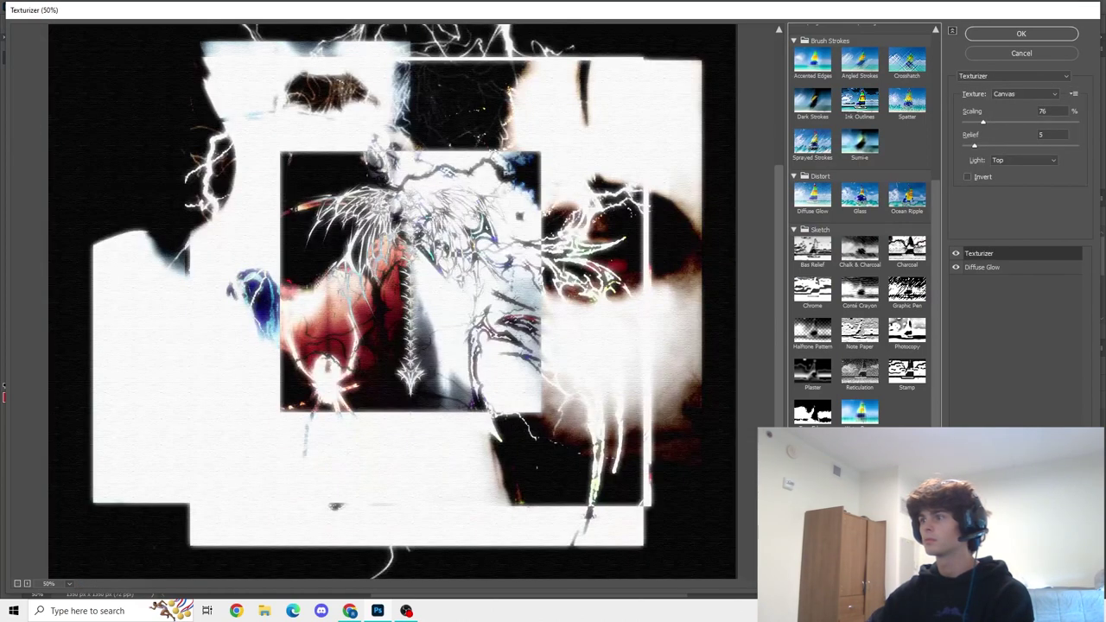
- Use Grain over Diffuse Glow with intensity 26 and contrast 47, and add another effect layer above it
key("g")
key("r")
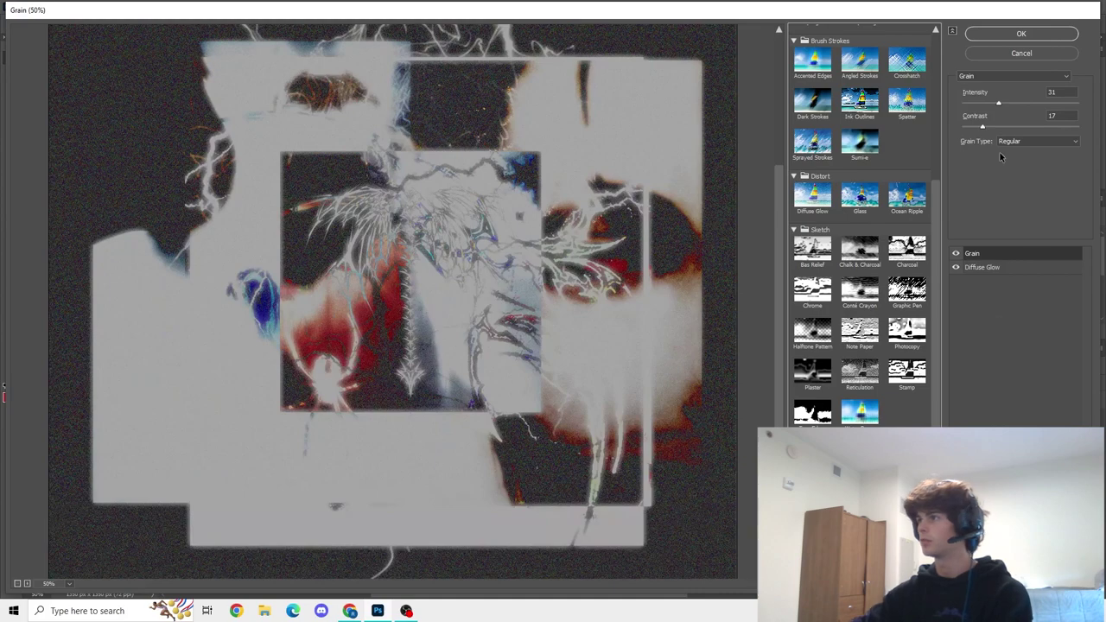
left_click_drag(983, 103, 1012, 108)
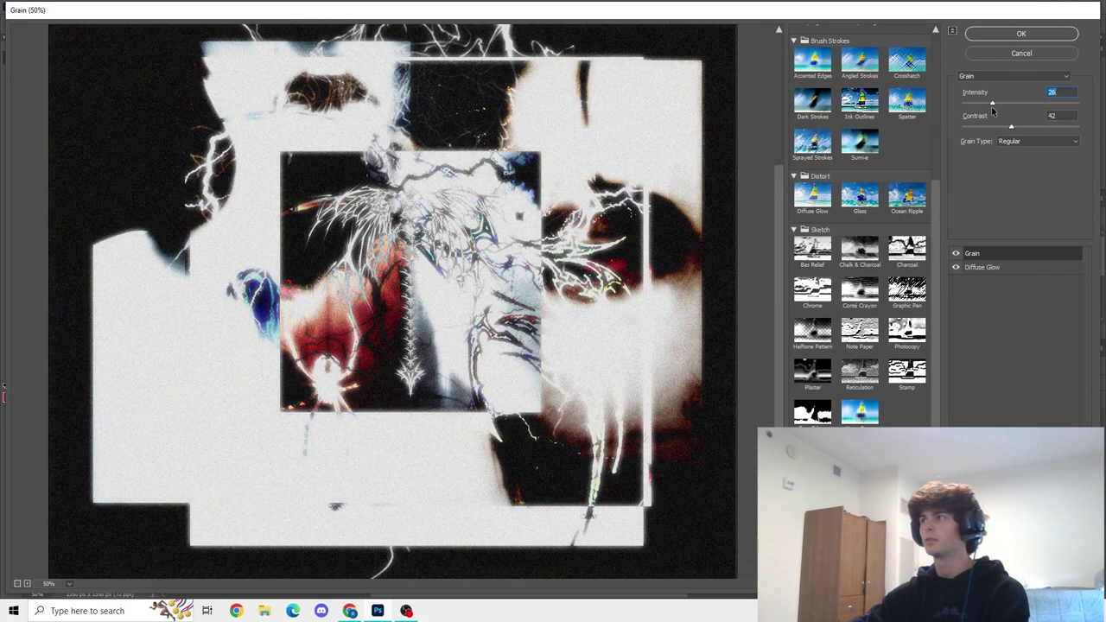
left_click_drag(993, 118, 1001, 113)
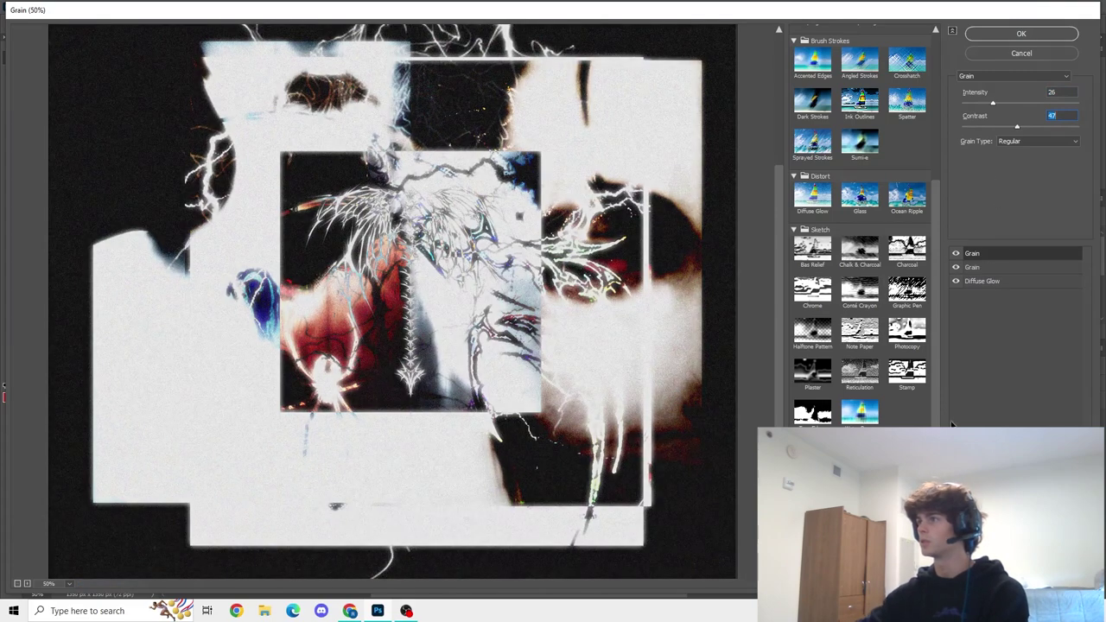
- Try Artistic filters as the third effect, including Palette Knife, Plastic Wrap, Smudge Stick, Poster Edges and Paint Daubs
scroll(860, 216, "up", 5)
left_click(859, 131)
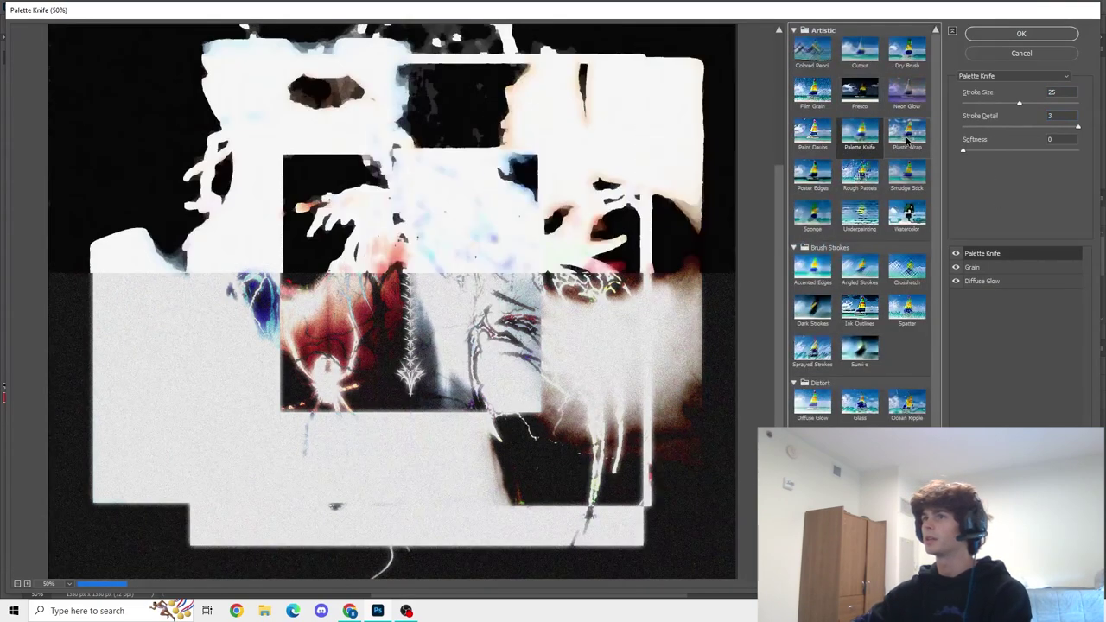
left_click(906, 131)
left_click(903, 172)
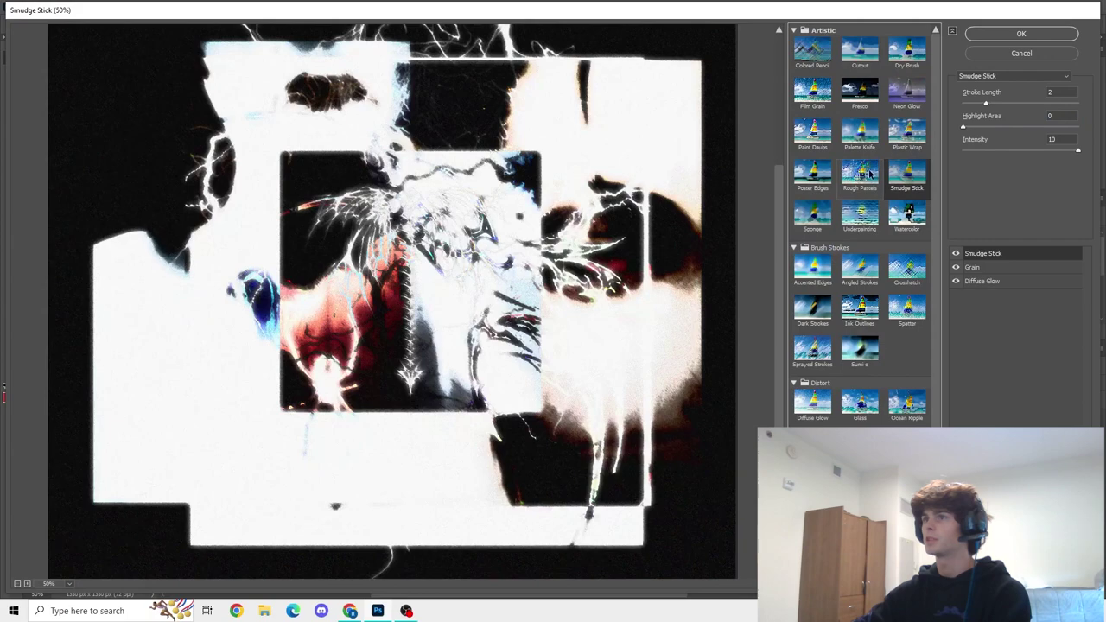
left_click(816, 216)
left_click(812, 172)
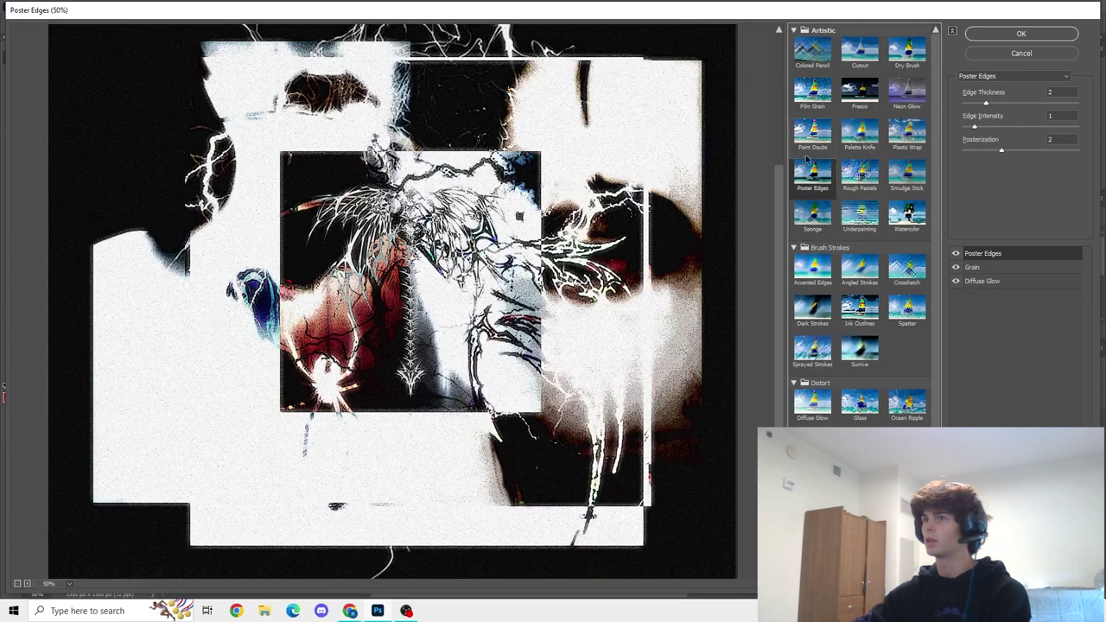
left_click(811, 133)
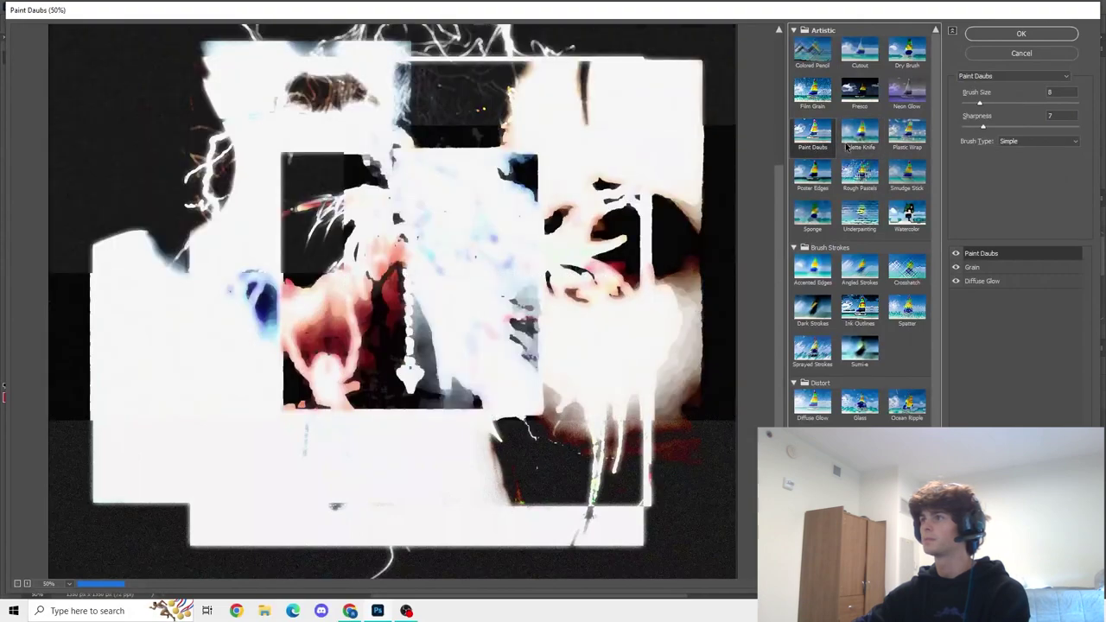
- Try further Artistic filters above Grain, including Plastic Wrap, Colored Pencil and again Poster Edges
left_click(906, 131)
left_click(859, 50)
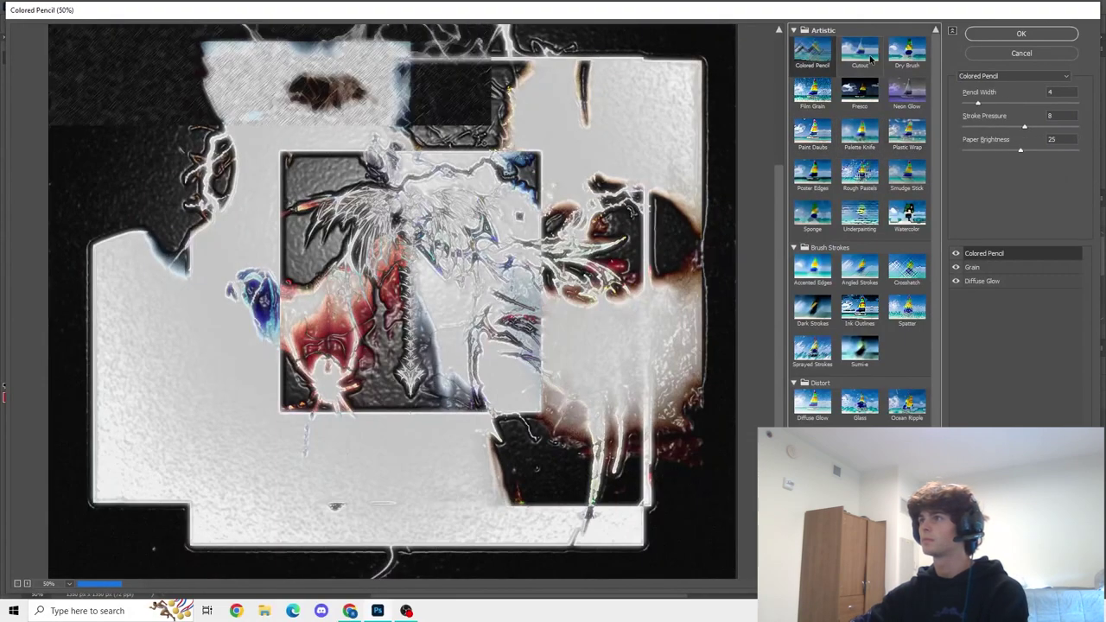
left_click(922, 59)
left_click(809, 172)
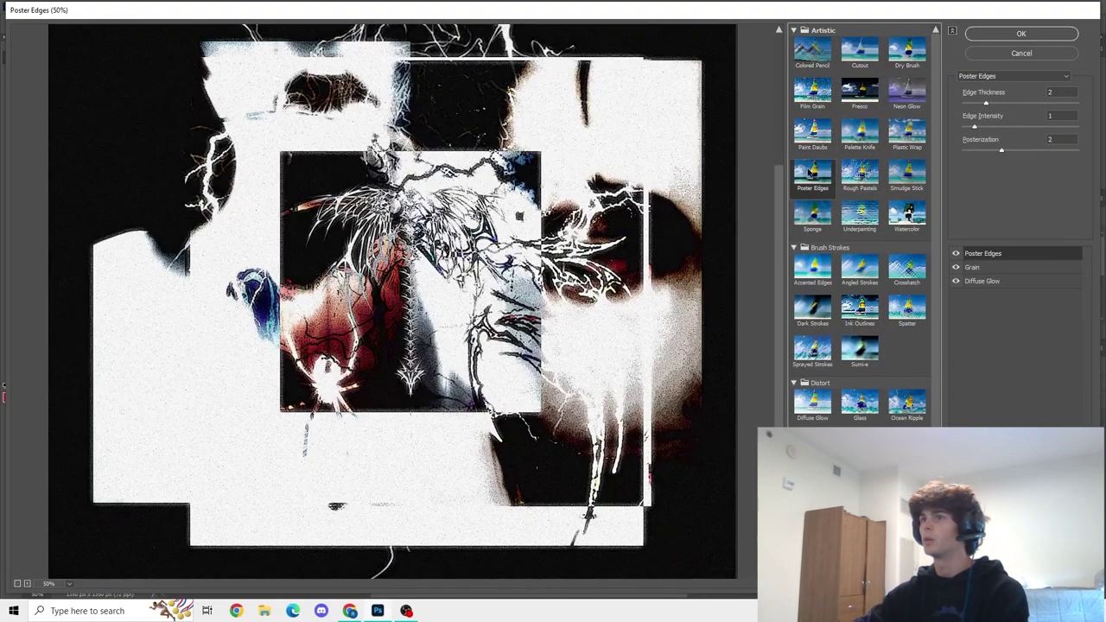
left_click(812, 213)
- Compare Paint Daubs and Smudge Stick as the top effect by switching between them repeatedly
left_click(808, 132)
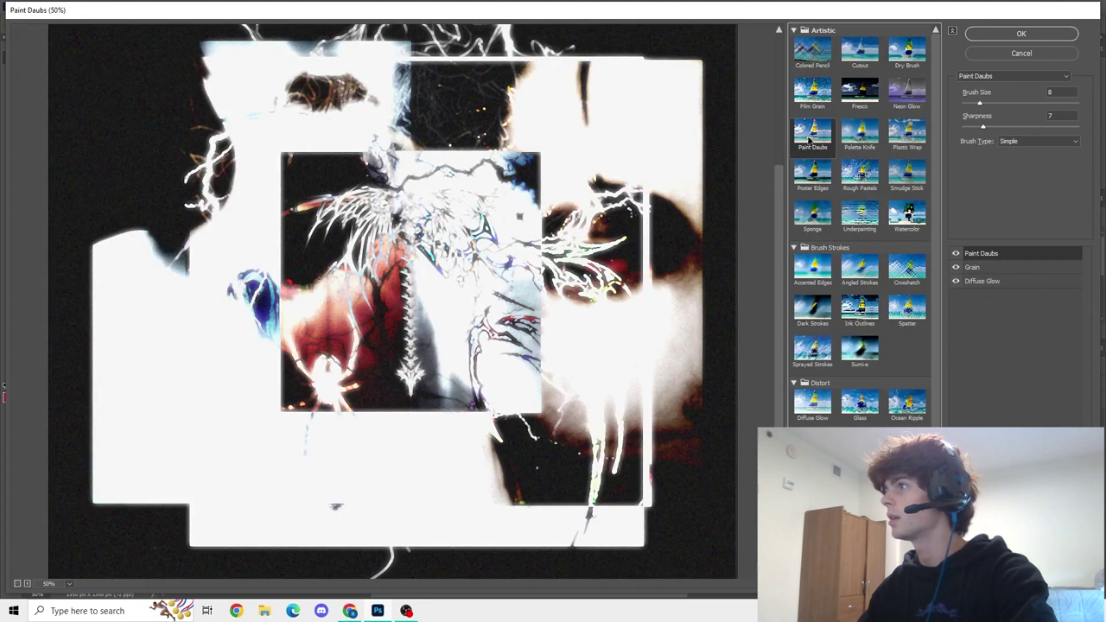
left_click(906, 173)
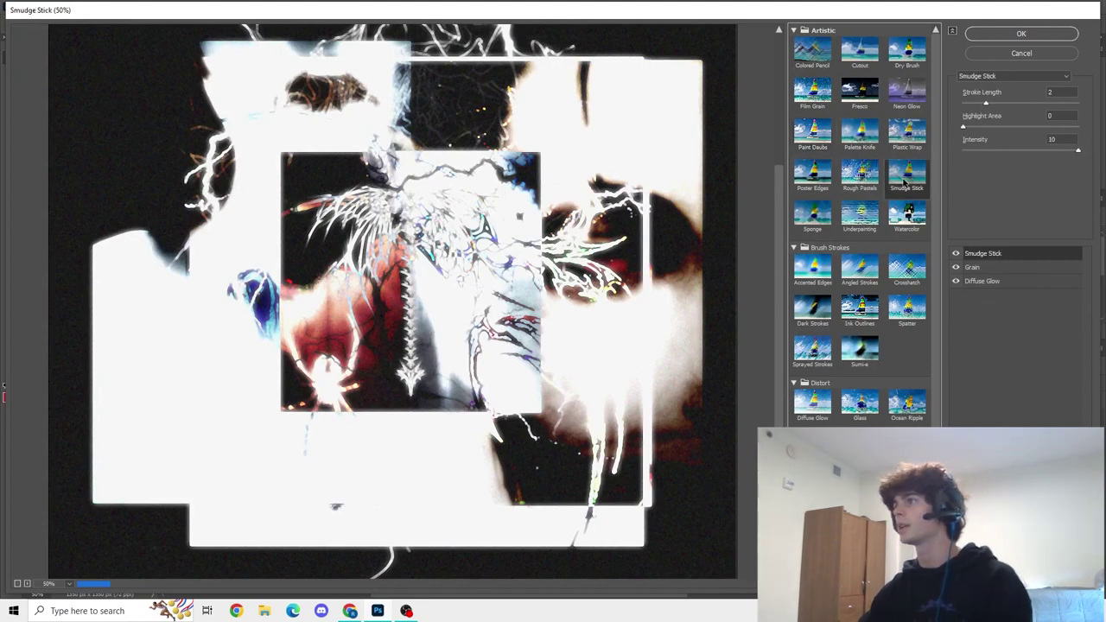
left_click(814, 134)
left_click(907, 174)
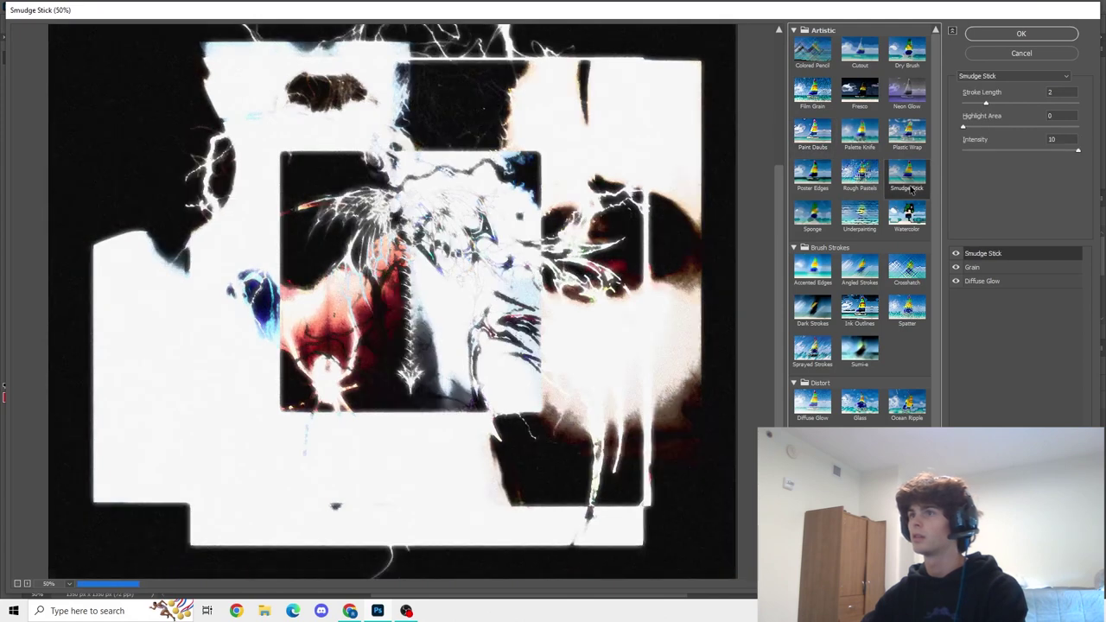
left_click(813, 136)
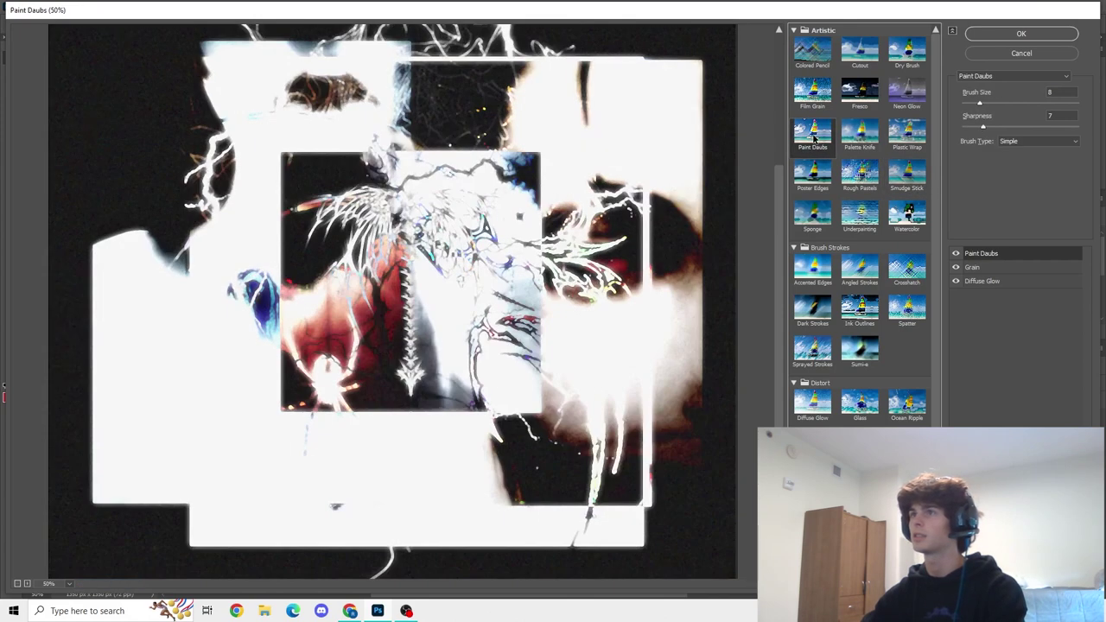
left_click(907, 178)
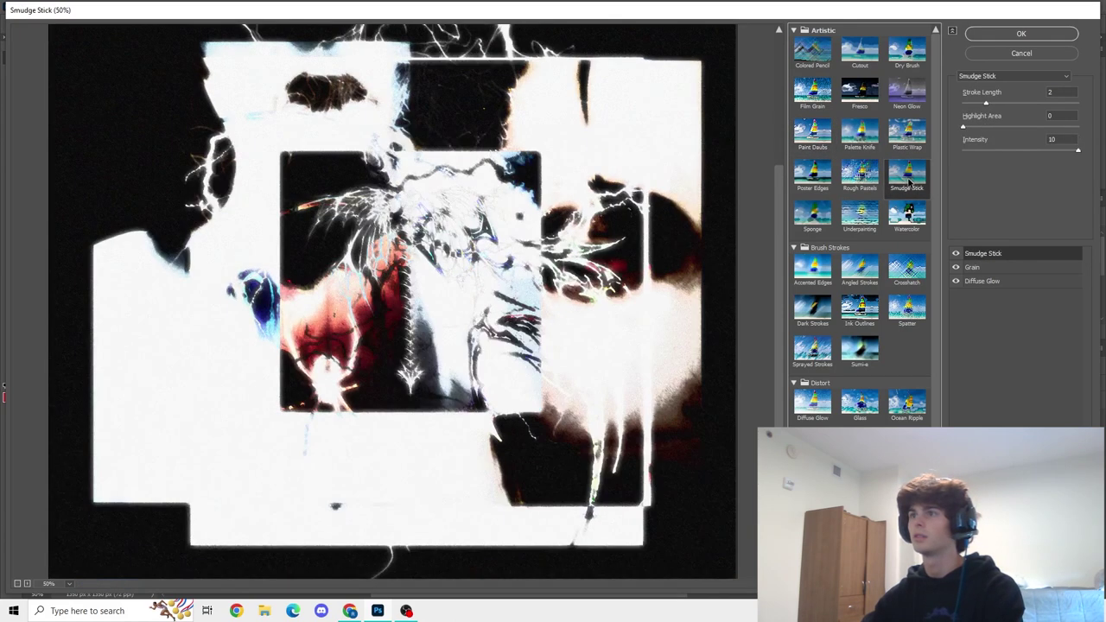
- Use Paint Daubs as the top effect with brush size 7 and sharpness 3, and apply the Filter Gallery
left_click(813, 136)
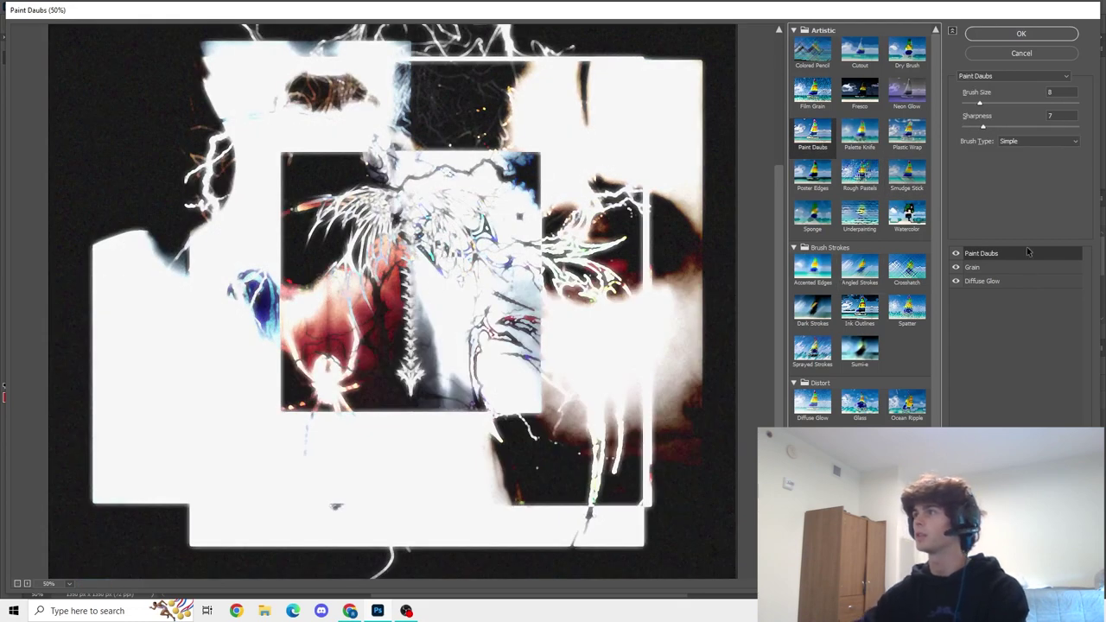
mouse_move(979, 103)
left_mouse_down()
mouse_move(1004, 130)
mouse_move(1020, 128)
left_mouse_up()
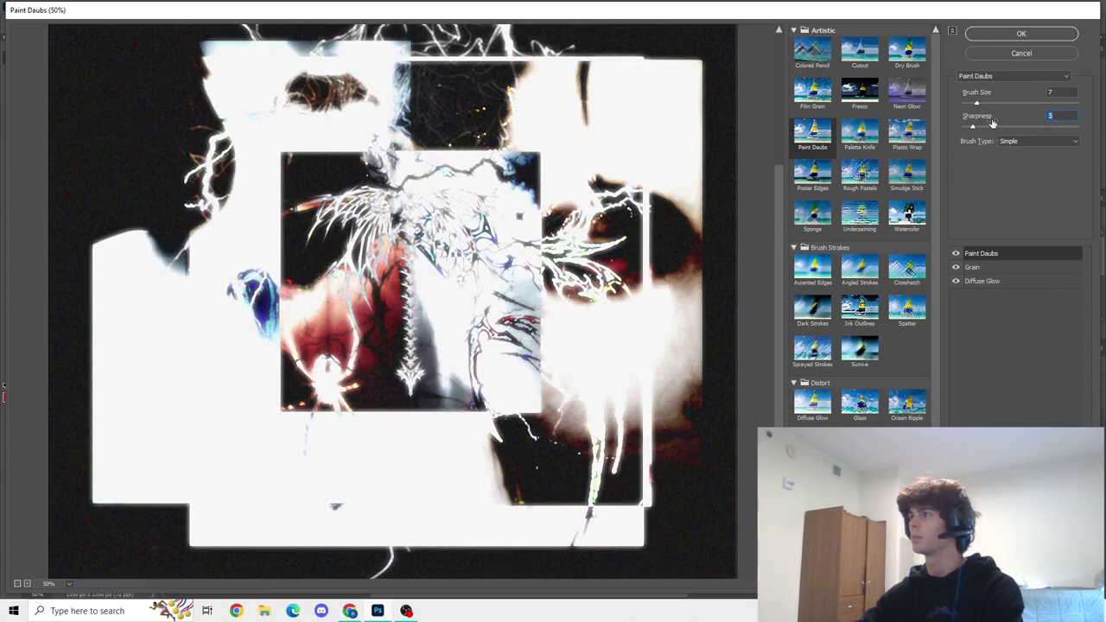
left_click(1018, 34)
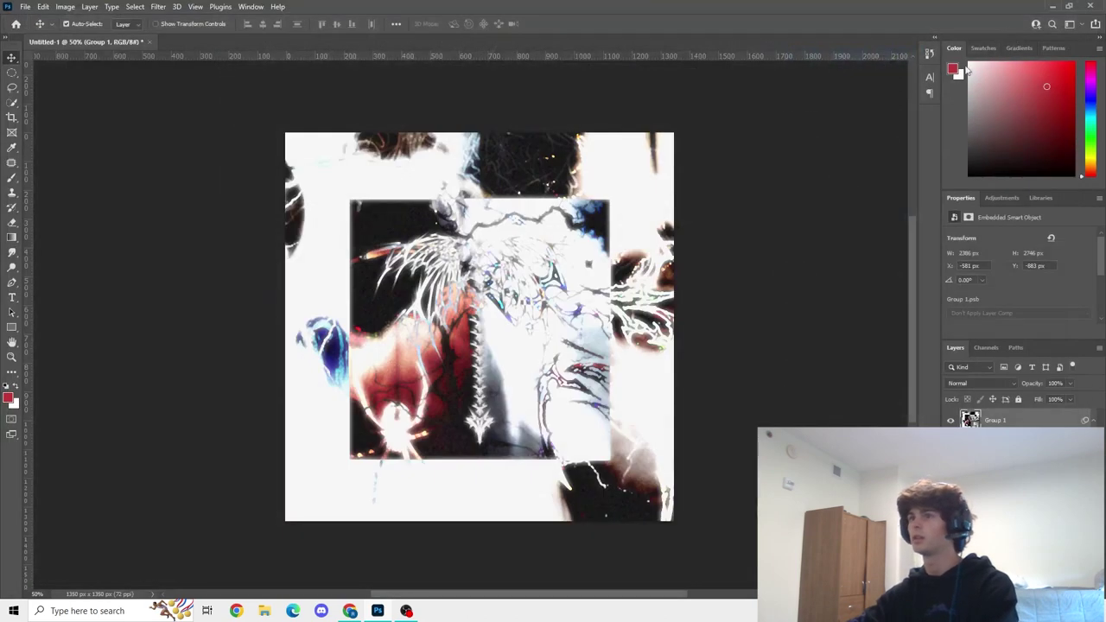
- Reposition the filtered artwork on the canvas and scale it proportionally to 134.19%
mouse_move(663, 282)
left_mouse_down()
mouse_move(639, 315)
mouse_move(656, 298)
left_mouse_up()
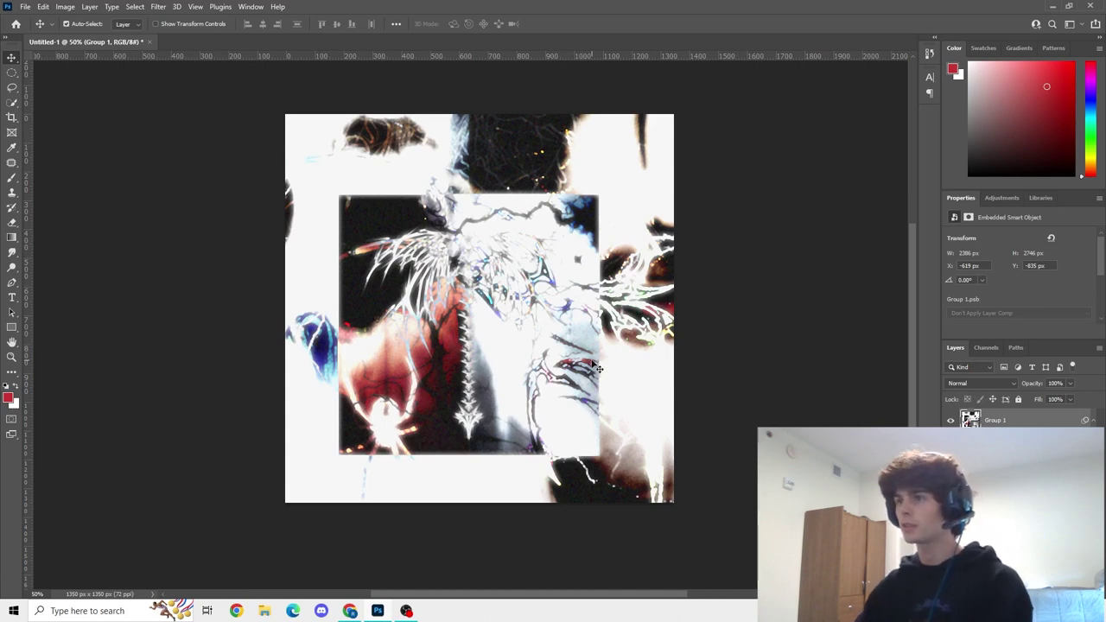
left_click_drag(596, 368, 515, 442)
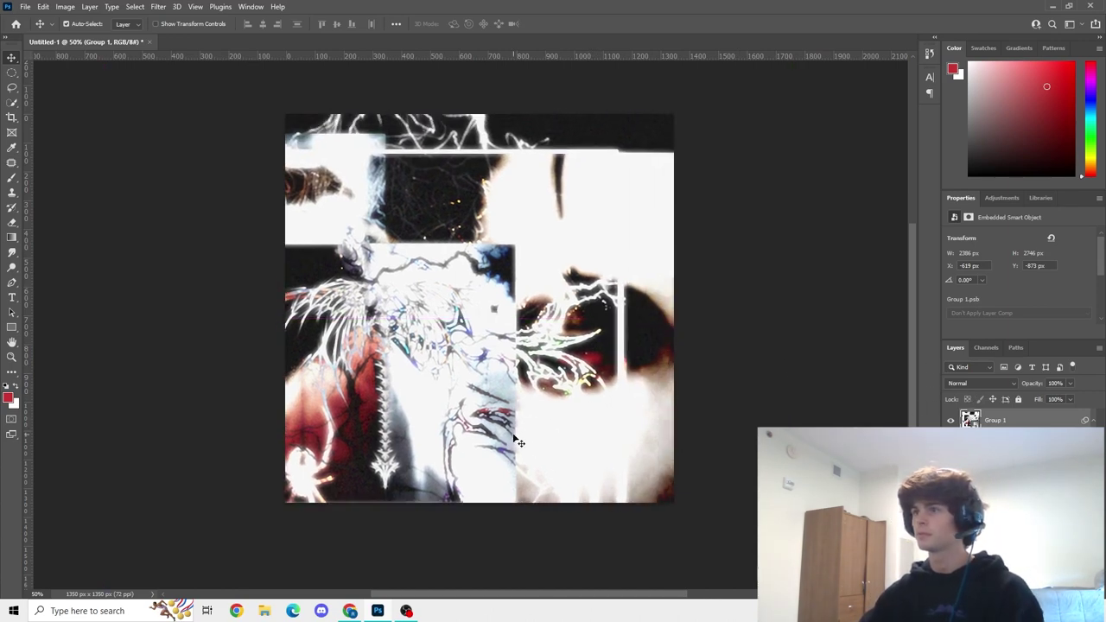
key("ctrl+t")
left_click(563, 235)
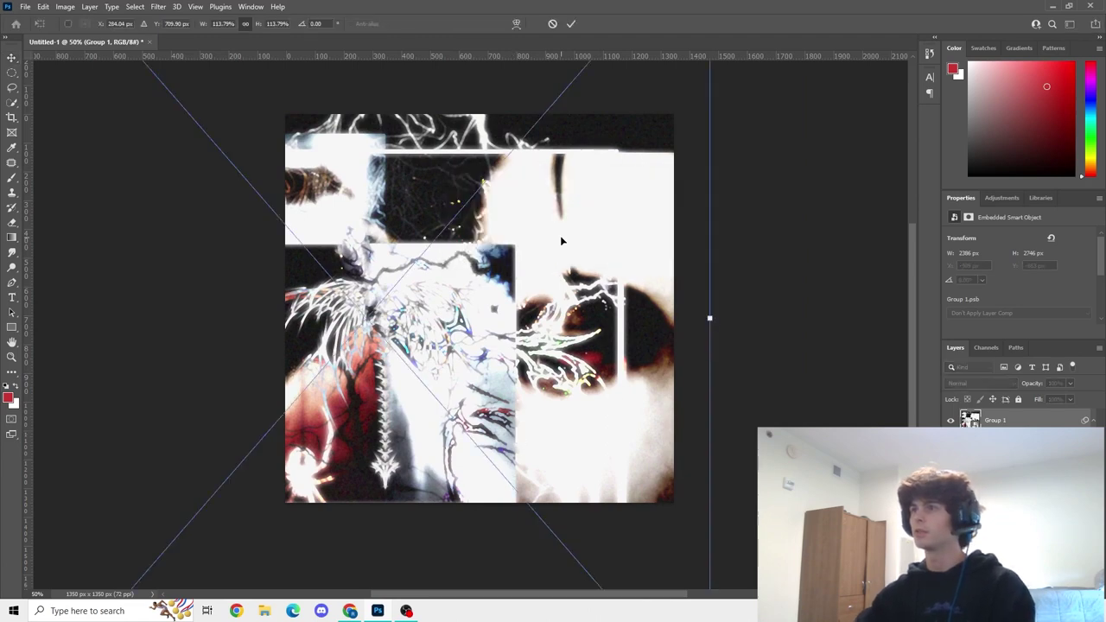
scroll(665, 240, "up", 5)
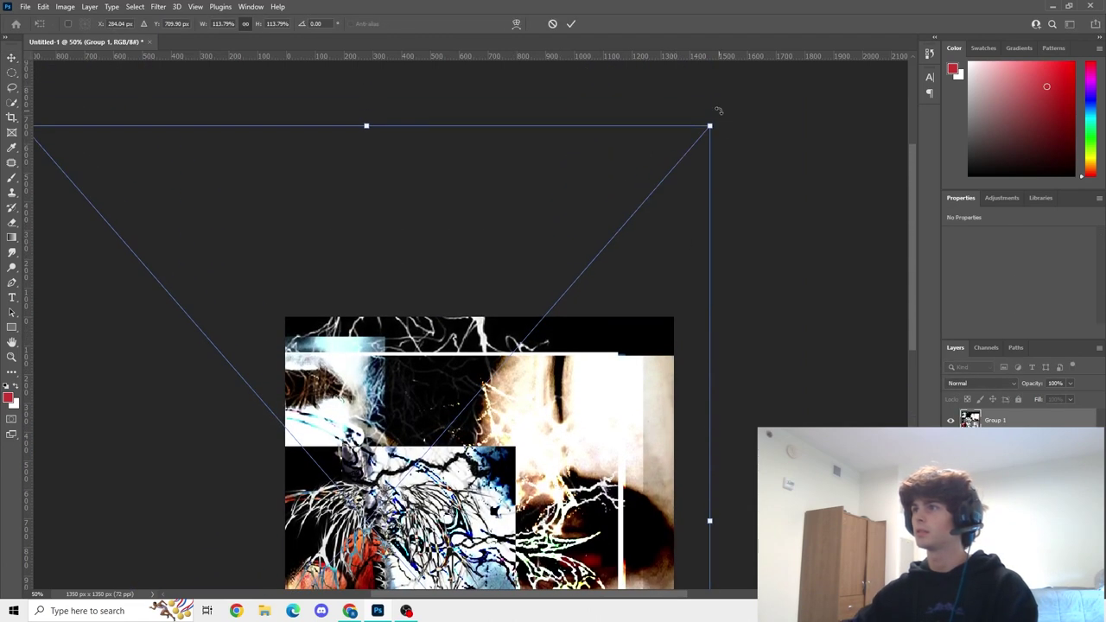
left_click_drag(703, 136, 821, 59)
scroll(760, 178, "down", 6)
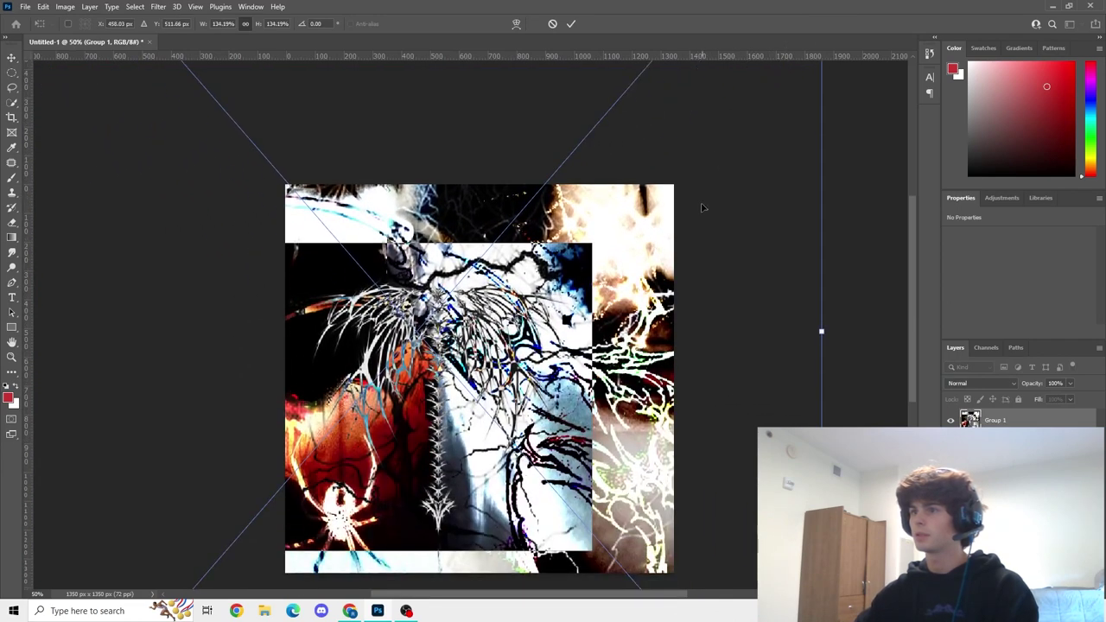
left_click_drag(679, 235, 671, 248)
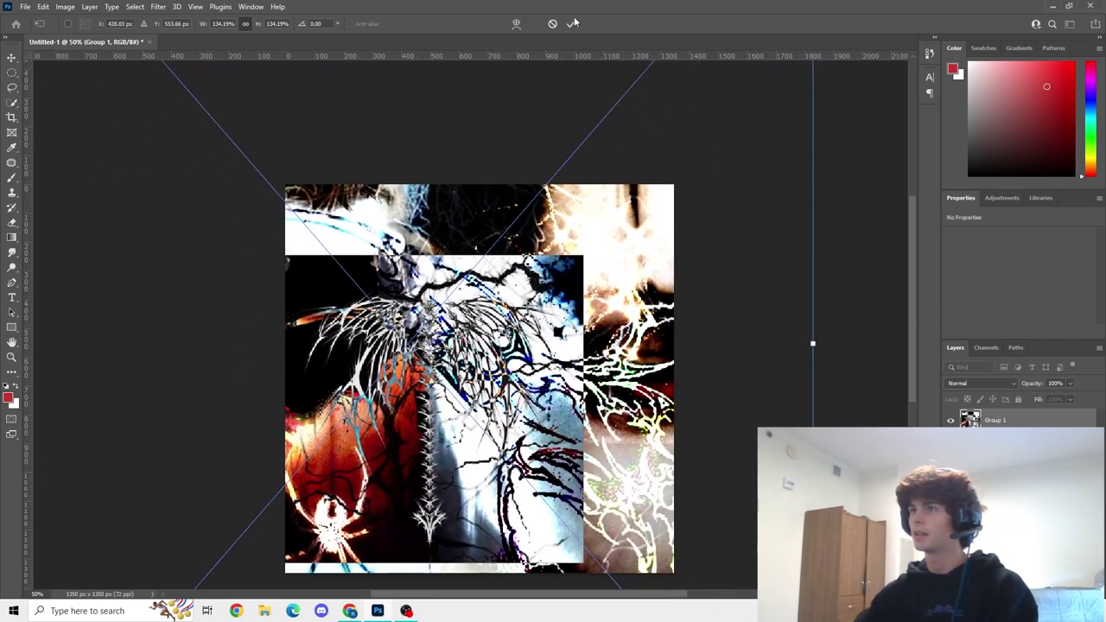
left_click_drag(544, 223, 549, 221)
left_click(570, 24)
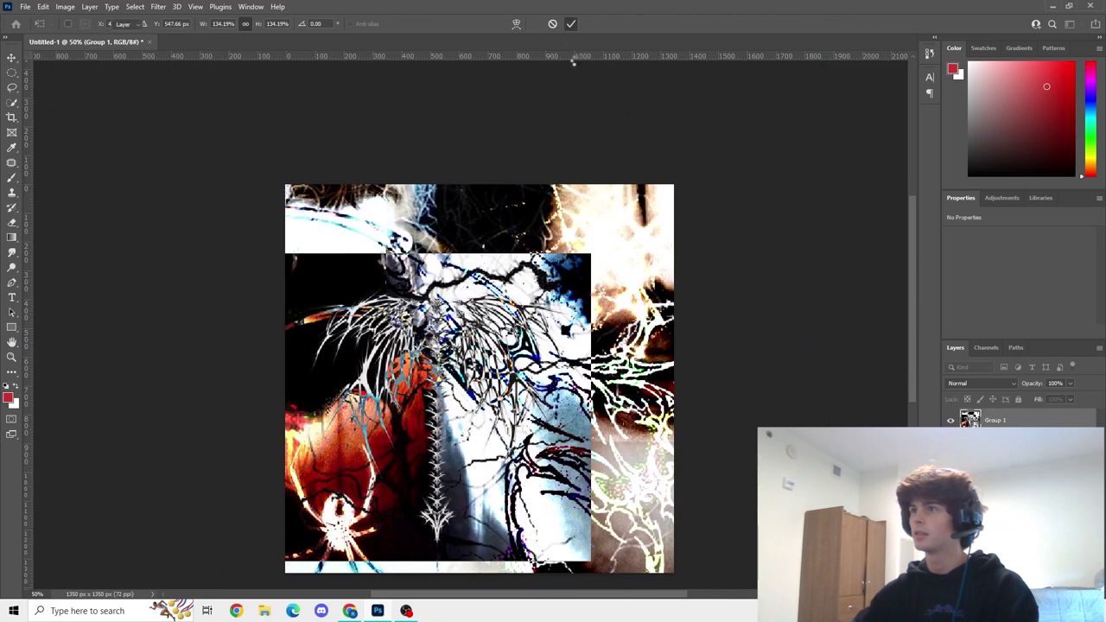
- Fine-tune the enlarged artwork's placement to X -971 px and Y -1081 px
scroll(594, 363, "down", 3)
scroll(594, 363, "up", 2)
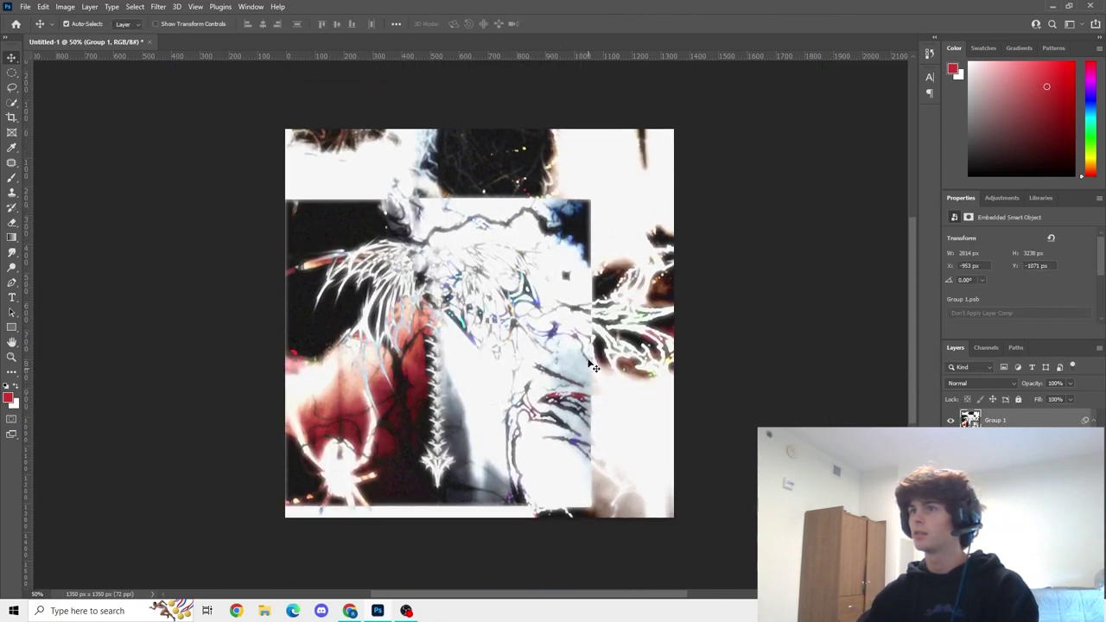
left_click_drag(596, 366, 580, 358)
left_click_drag(574, 243, 587, 242)
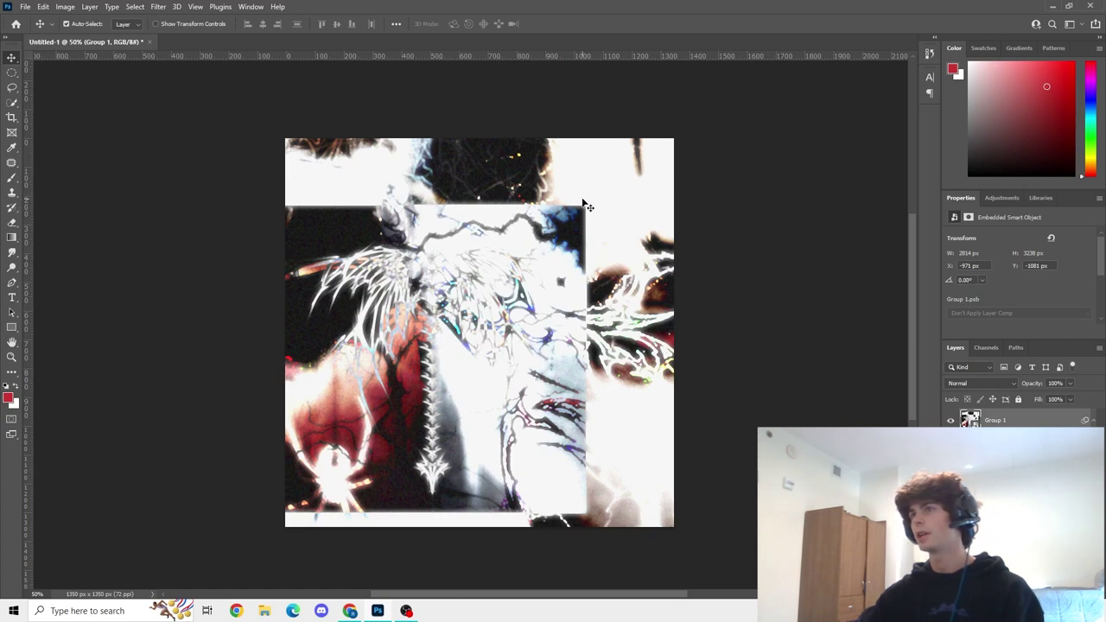
- Prepare the Smudge tool with a 117 px brush and rasterize the Group 1 smart object
left_click(12, 252)
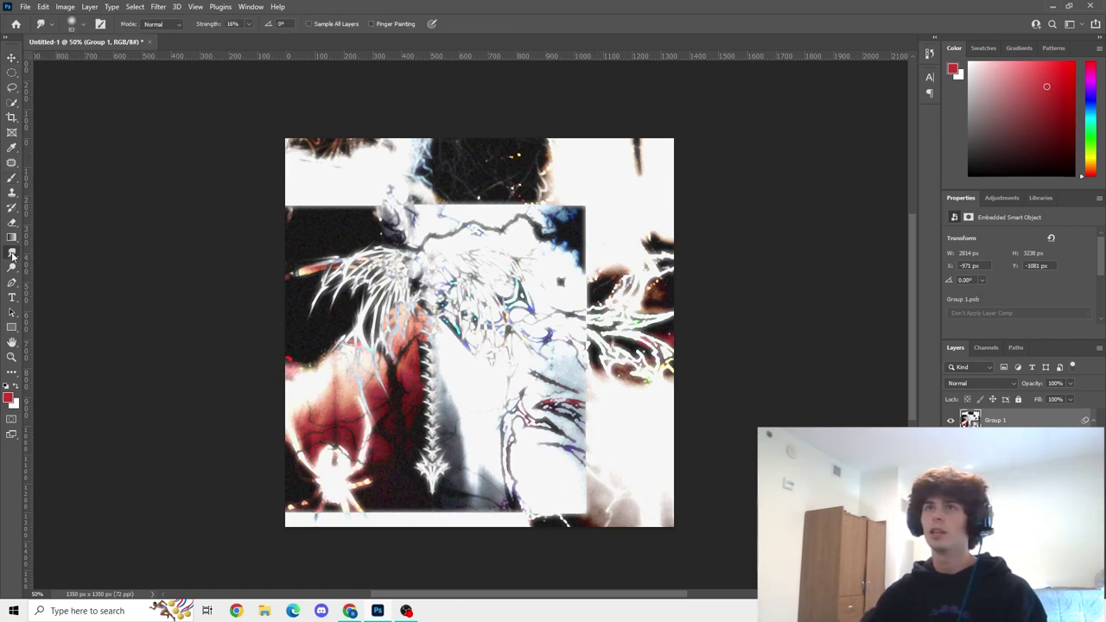
left_click(83, 24)
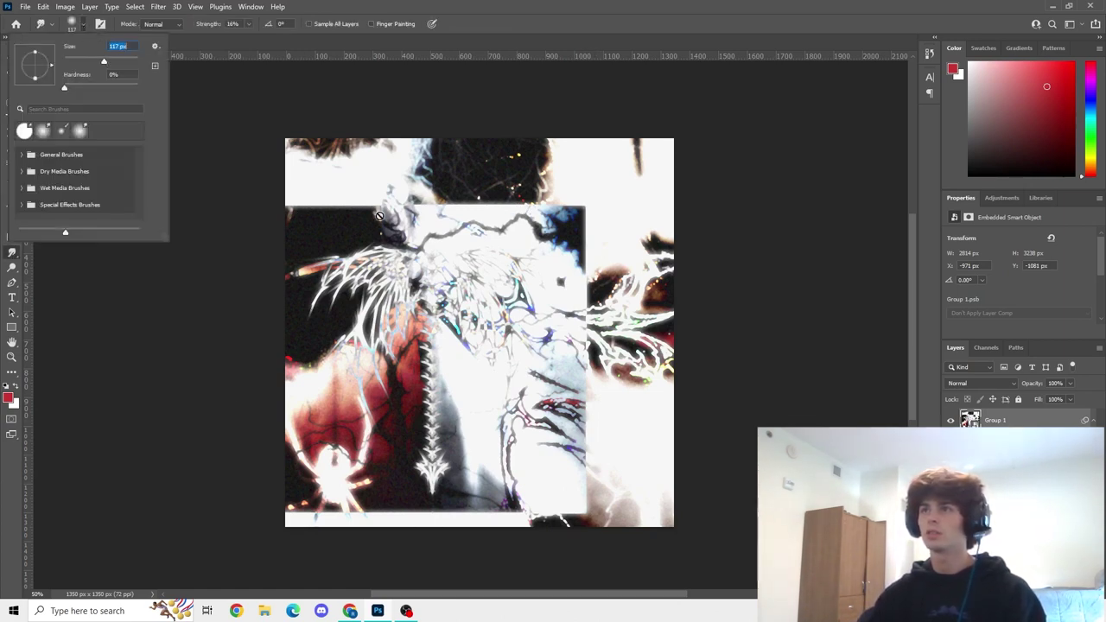
key("Return")
left_click(407, 225)
left_click(533, 235)
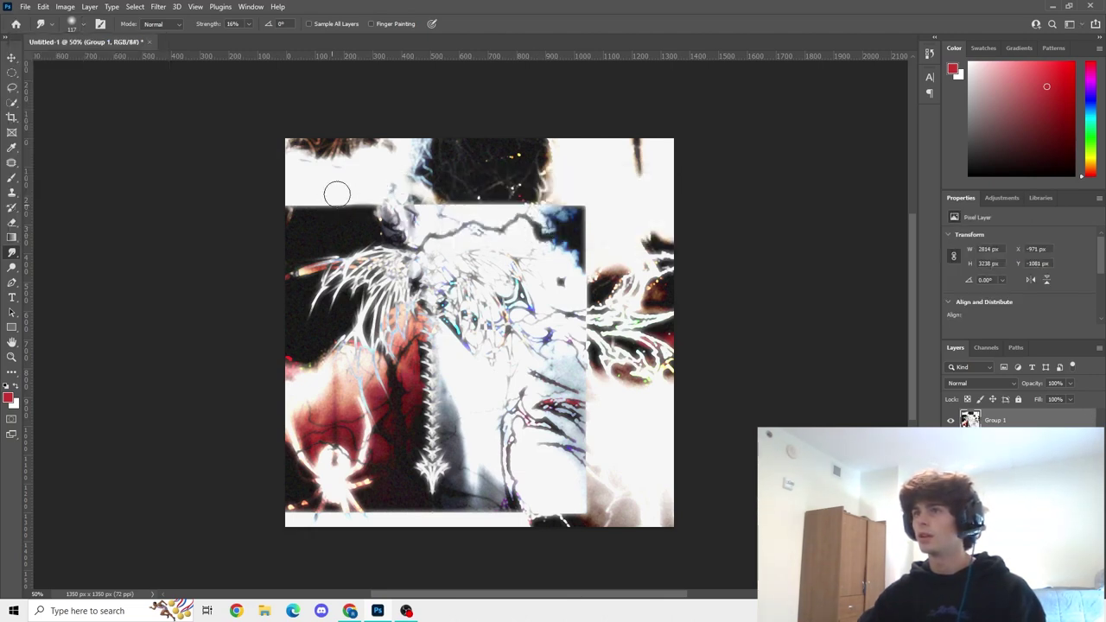
- Smudge the hard top, right and bottom edges of the dark rectangular image area into the surrounding white artwork
mouse_move(304, 207)
left_mouse_down()
mouse_move(430, 178)
mouse_move(398, 207)
mouse_move(491, 172)
mouse_move(449, 207)
mouse_move(542, 181)
mouse_move(488, 204)
mouse_move(602, 194)
mouse_move(544, 210)
mouse_move(605, 219)
left_mouse_up()
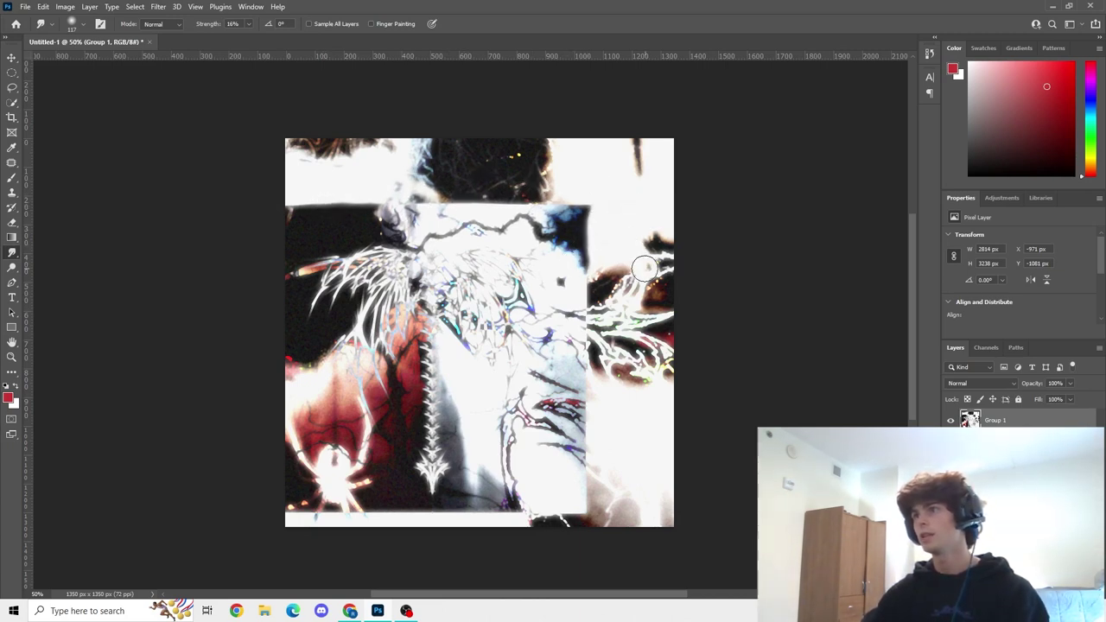
mouse_move(642, 311)
left_mouse_down()
mouse_move(575, 350)
mouse_move(583, 384)
left_mouse_up()
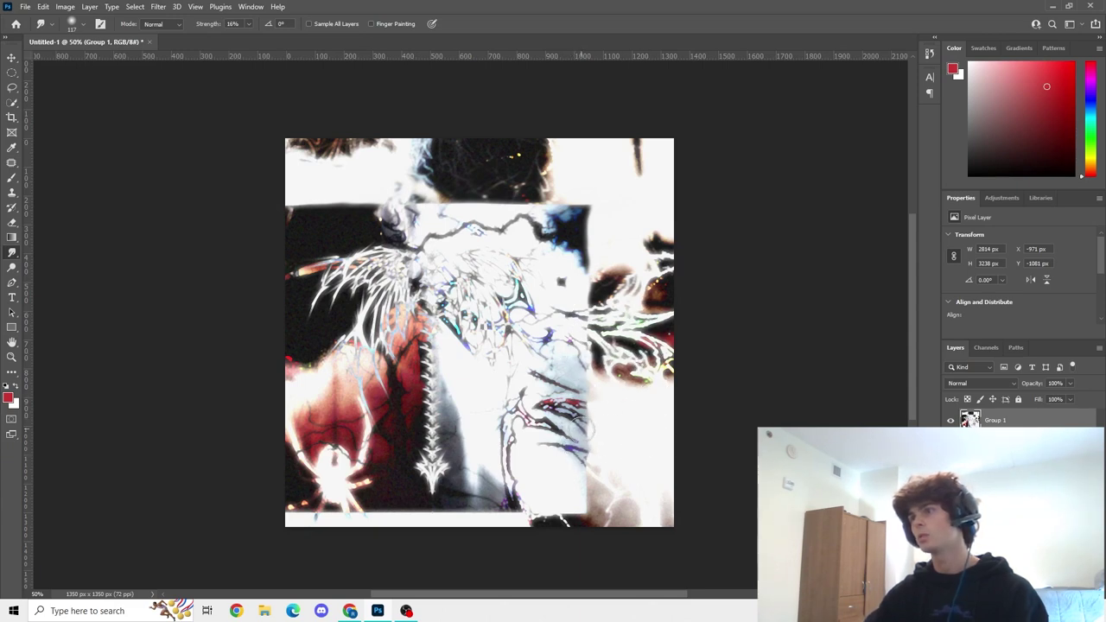
left_click_drag(660, 491, 585, 498)
mouse_move(585, 498)
left_mouse_down()
mouse_move(656, 504)
mouse_move(533, 505)
mouse_move(591, 521)
mouse_move(482, 502)
left_mouse_up()
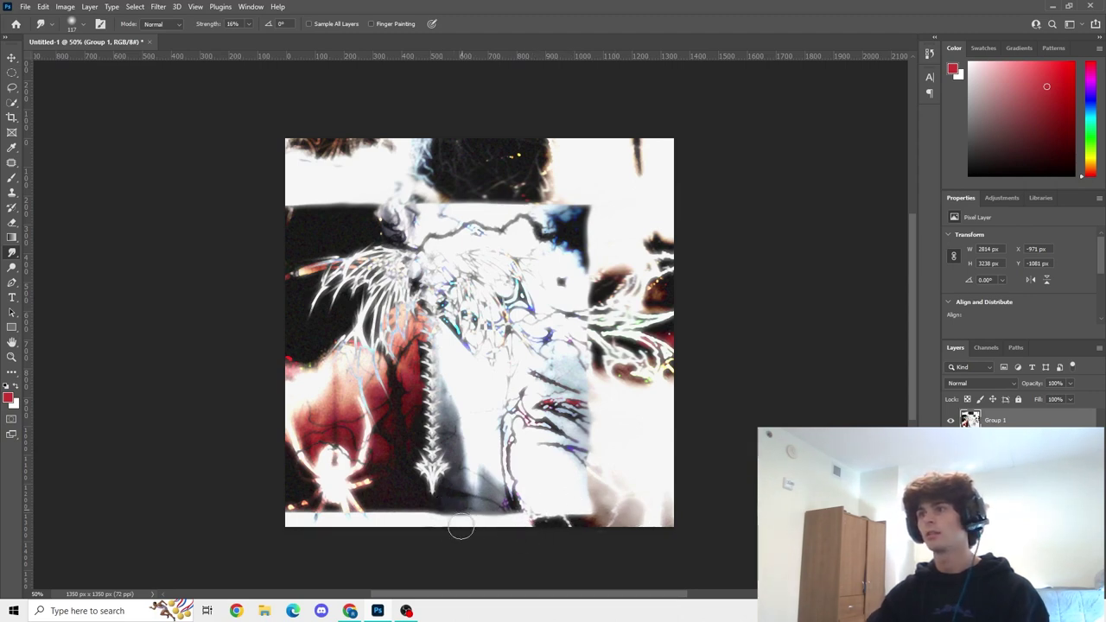
mouse_move(431, 504)
left_mouse_down()
mouse_move(384, 538)
mouse_move(446, 505)
mouse_move(396, 531)
mouse_move(353, 516)
mouse_move(394, 505)
mouse_move(317, 518)
mouse_move(334, 512)
mouse_move(342, 528)
mouse_move(314, 520)
left_mouse_up()
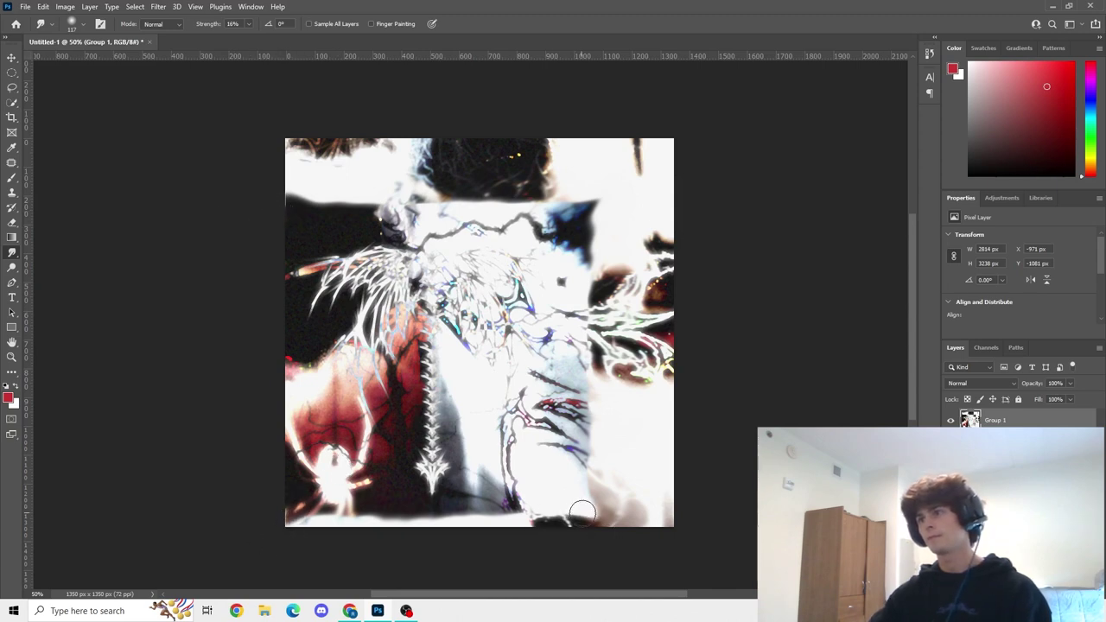
scroll(633, 540, "down", 4)
scroll(634, 542, "up", 3)
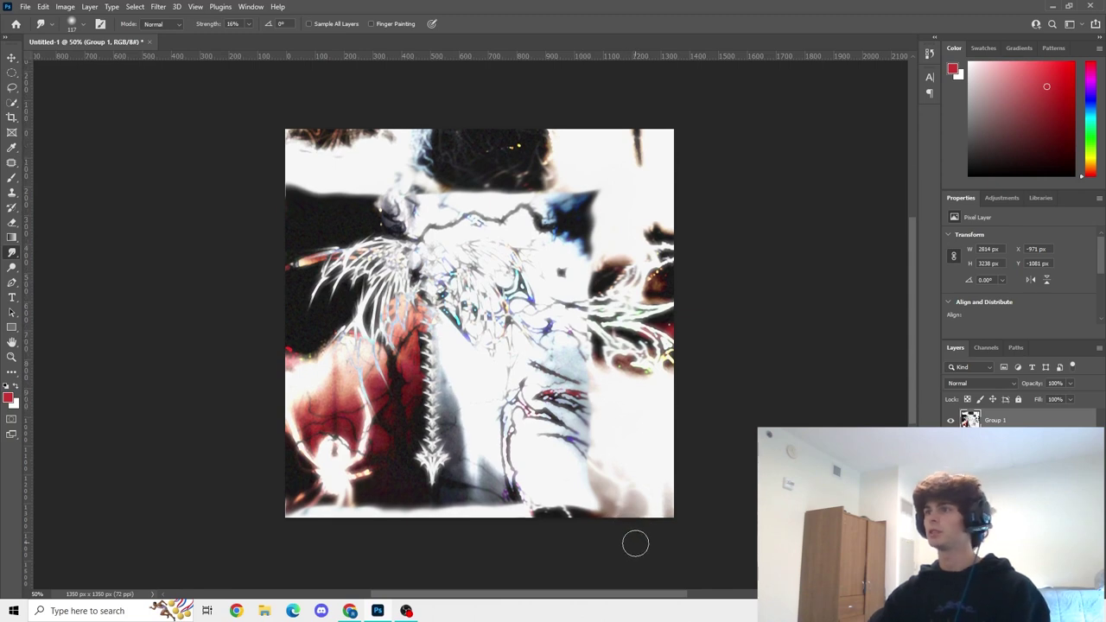
left_click(12, 58)
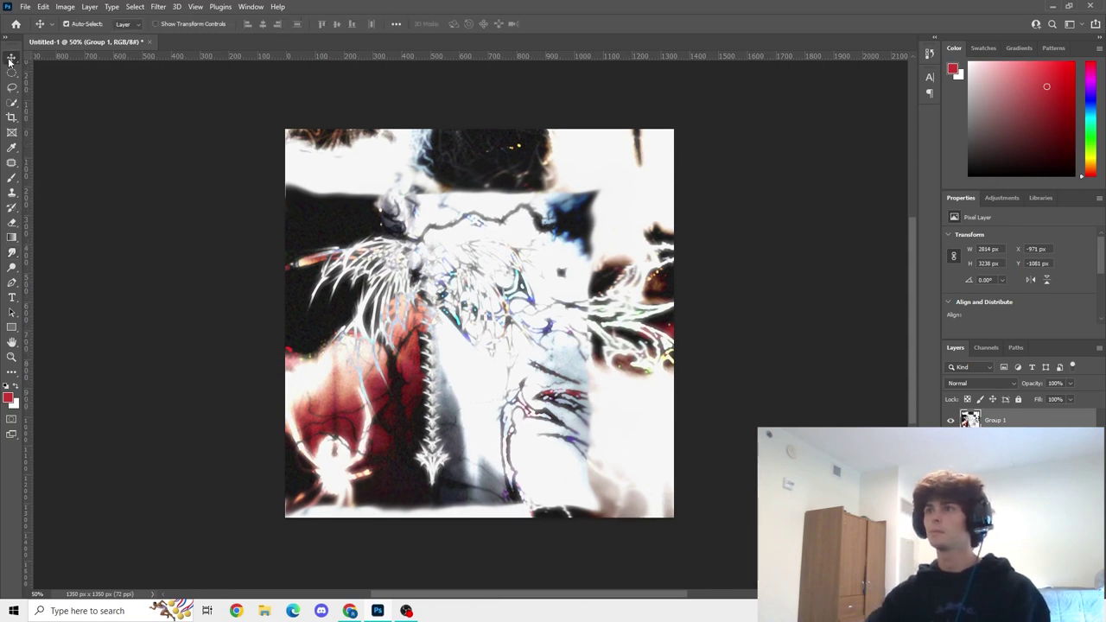
- Switch to Pinterest in Chrome and search for "overlay" from the home feed
left_click(350, 611)
scroll(259, 345, "down", 2)
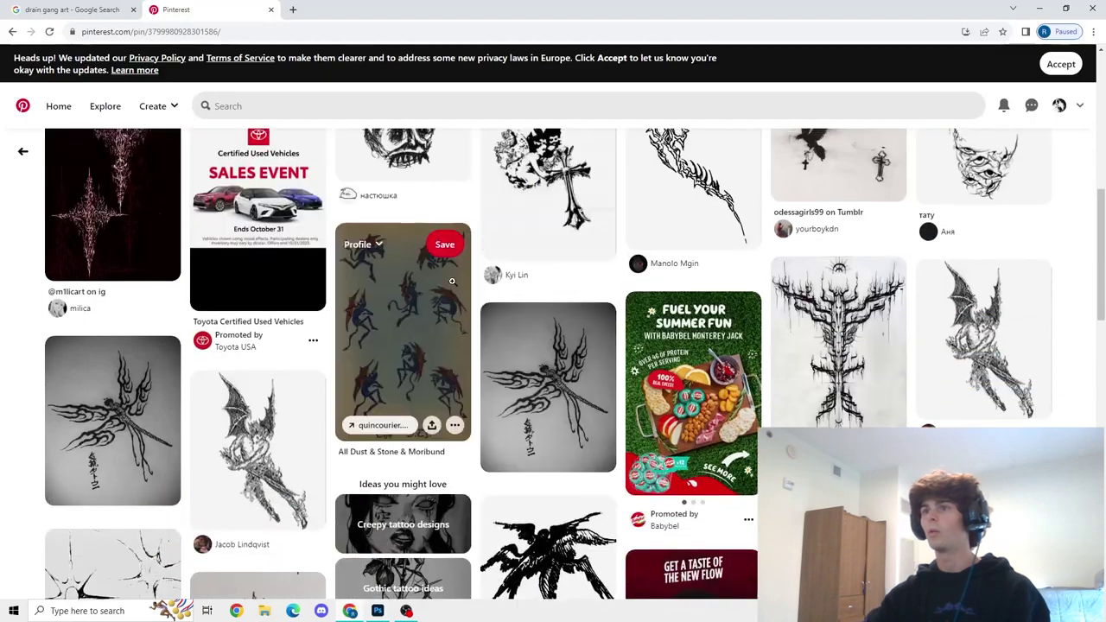
scroll(259, 345, "up", 6)
left_click(57, 105)
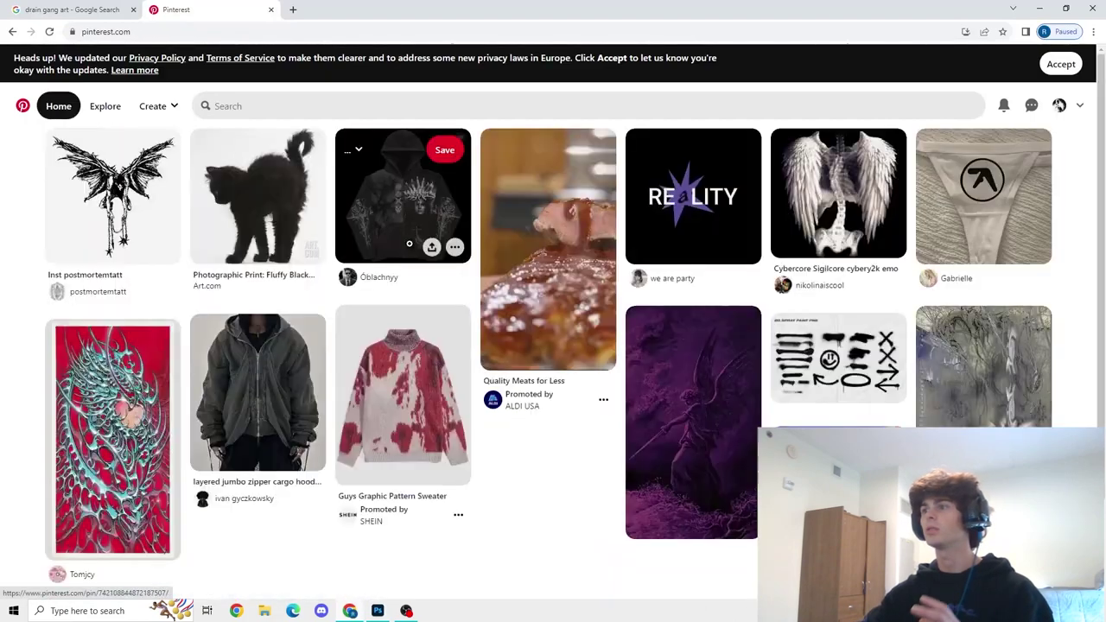
scroll(402, 238, "down", 6)
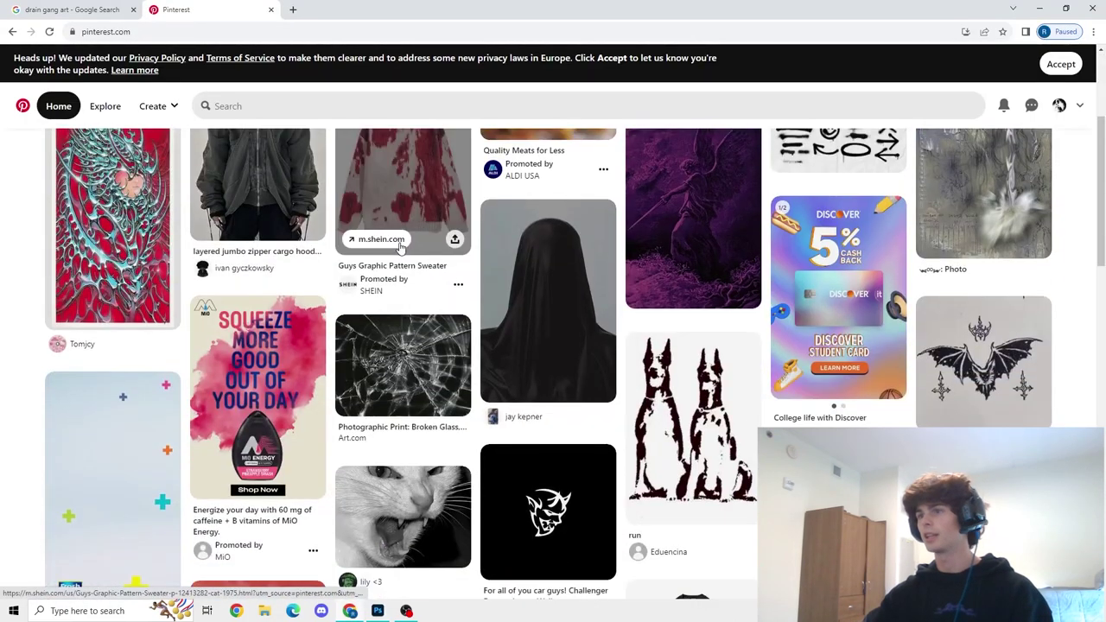
scroll(394, 246, "up", 8)
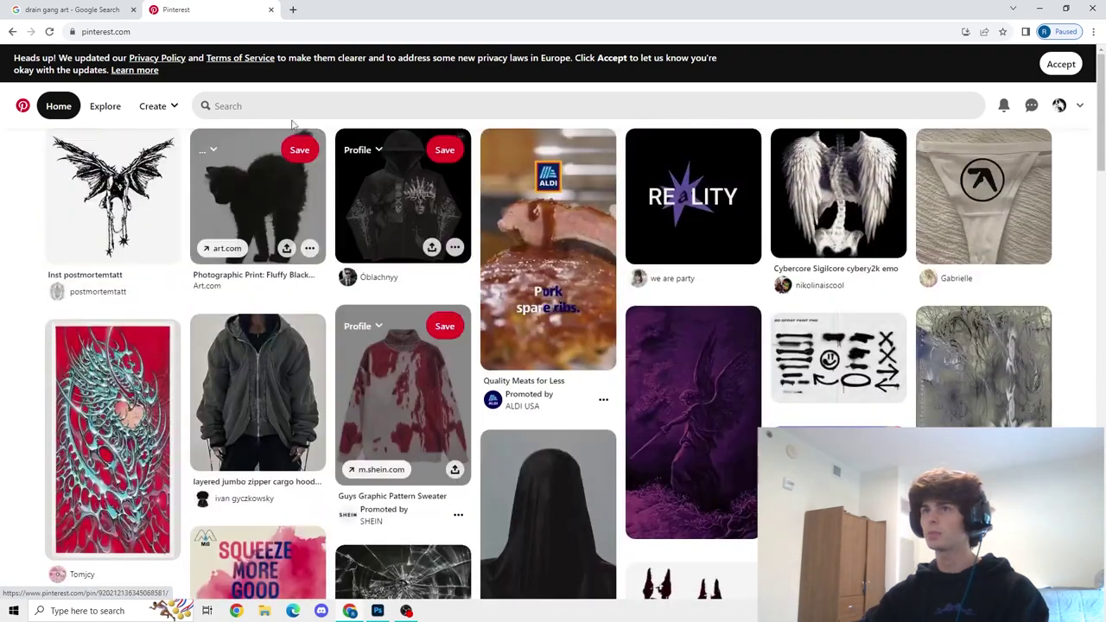
left_click(295, 105)
type("cverlay")
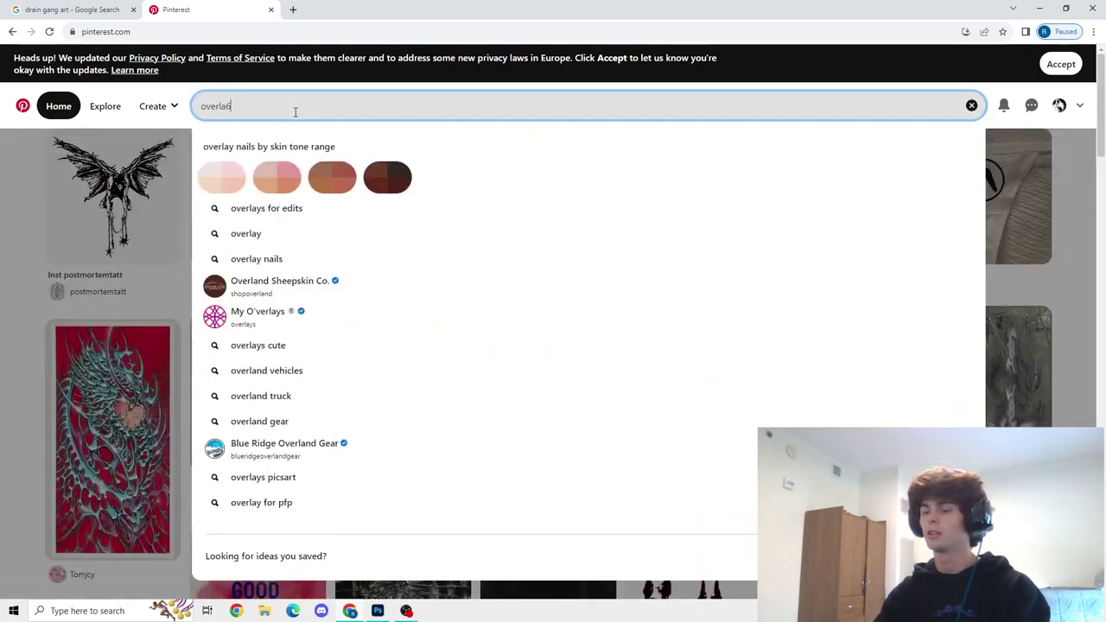
key("Return")
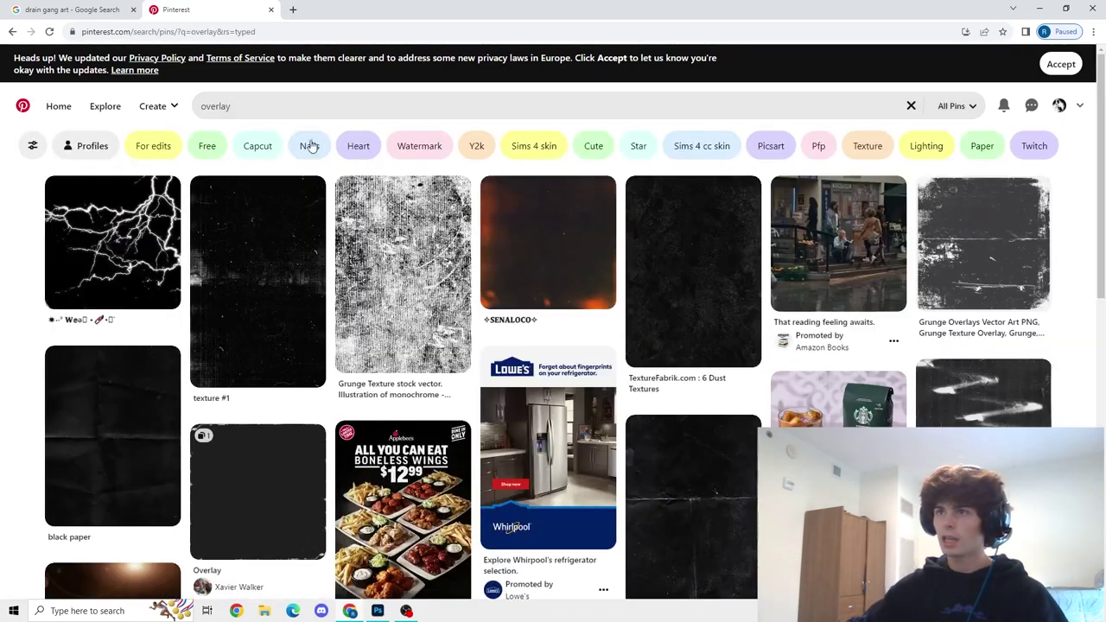
- Find a creased, scratched black paper texture among the overlay pins, copy its image and return to Photoshop
scroll(638, 234, "down", 5)
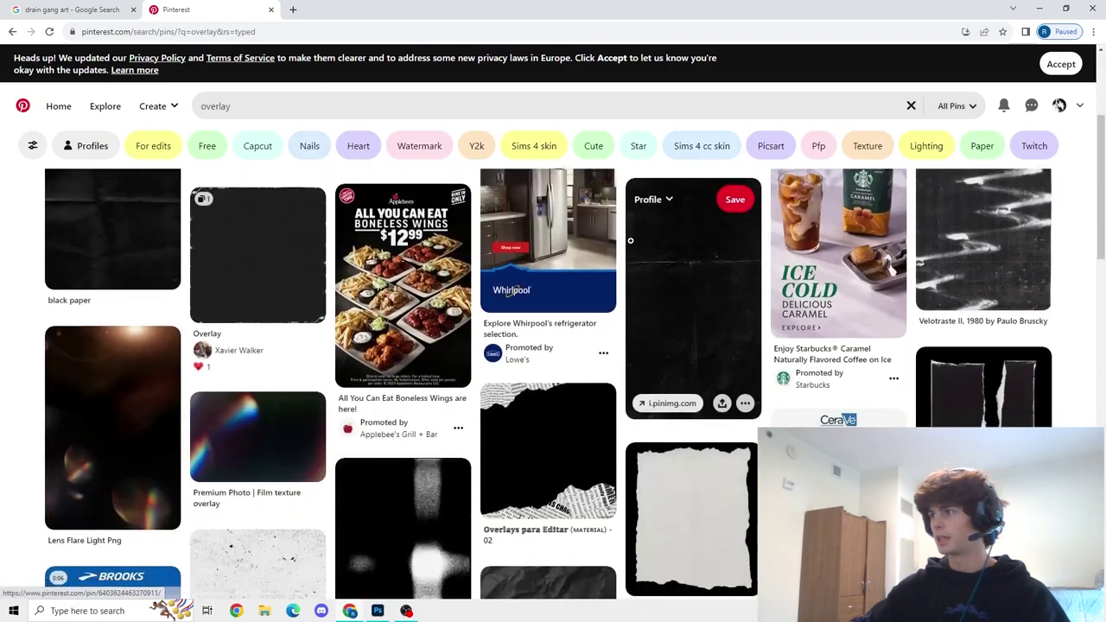
scroll(609, 209, "down", 8)
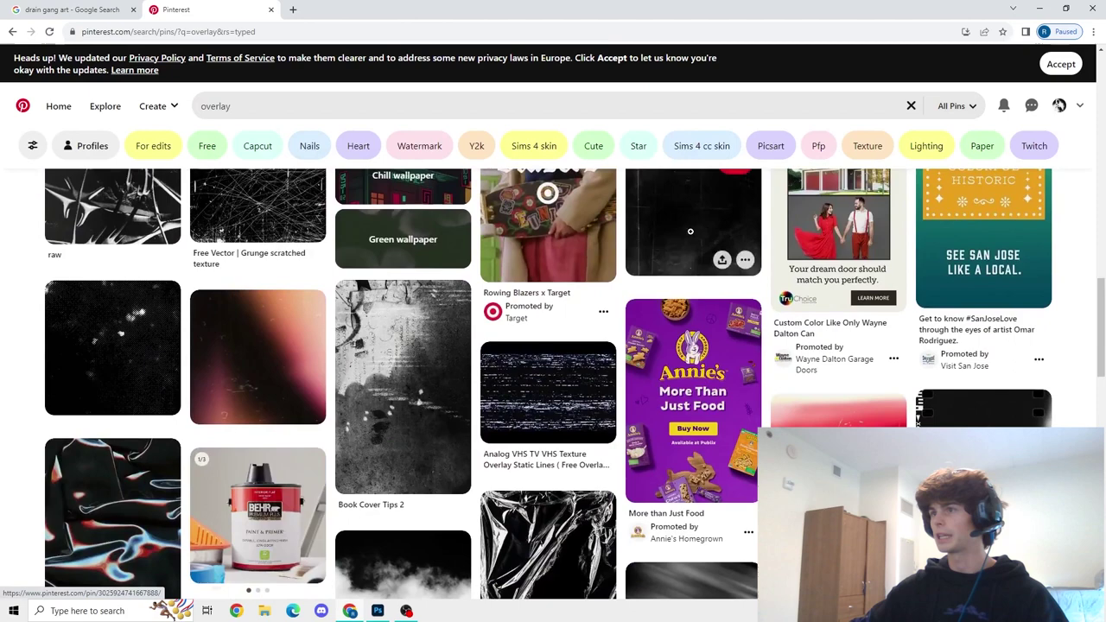
left_click(695, 242)
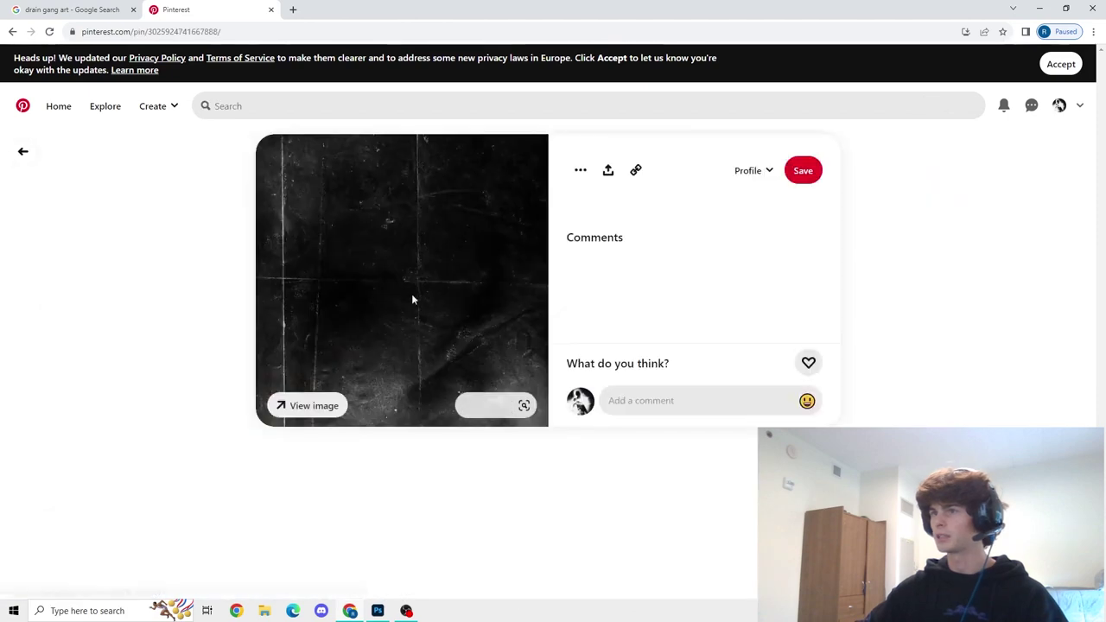
right_click(405, 288)
left_click(452, 328)
key("alt+Tab")
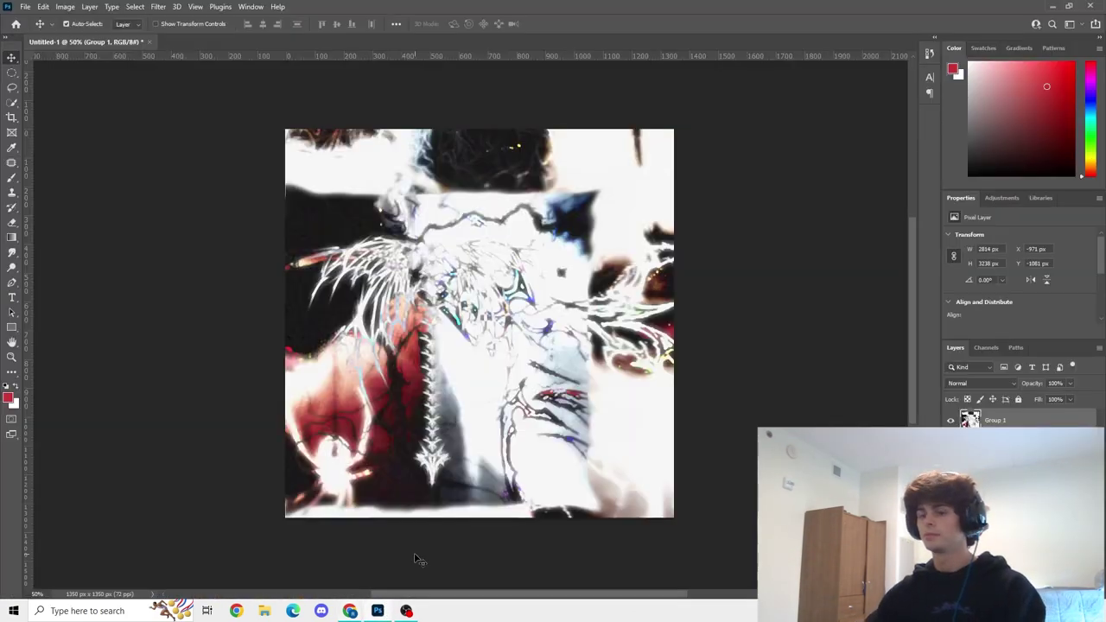
- Paste the black texture as a new layer and scale it to 1452 × 1452 px at X -34 px, Y -20 px, covering the canvas
key("ctrl+v")
left_click_drag(506, 332, 391, 218)
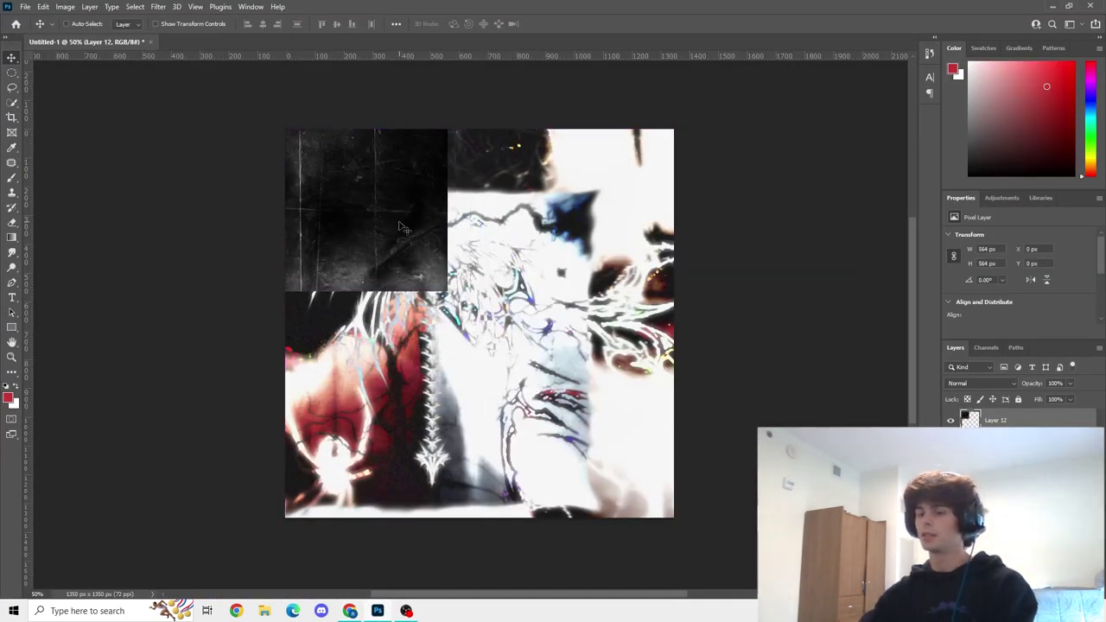
key("ctrl+t")
left_click_drag(447, 291, 703, 536)
left_click_drag(602, 440, 591, 436)
left_click(570, 24)
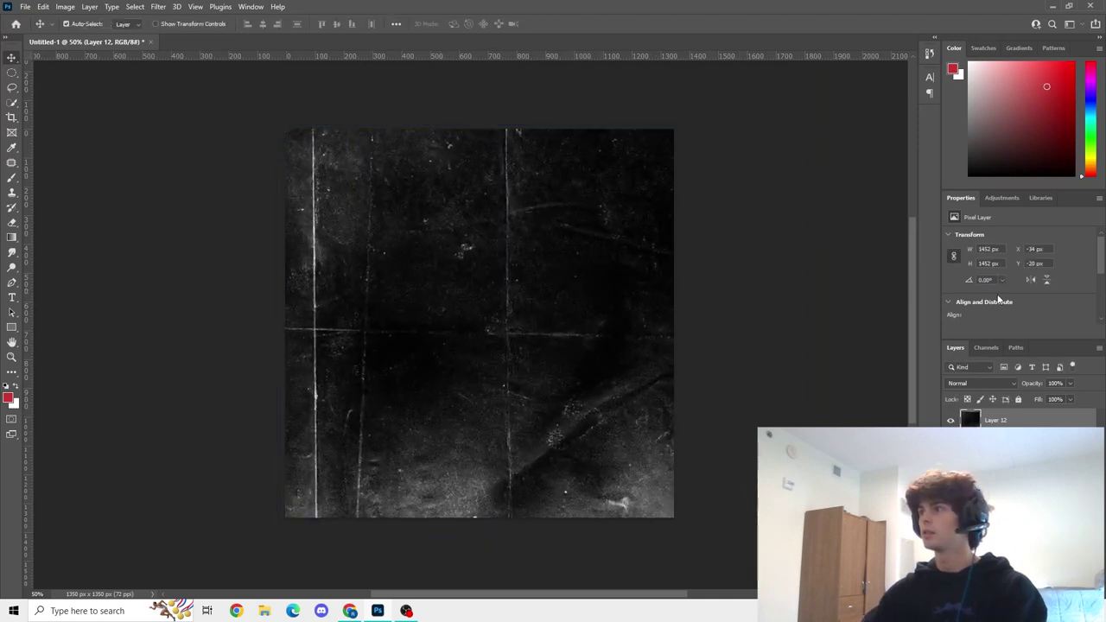
- Set the black texture layer's blend mode to Linear Dodge (Add)
left_click(973, 383)
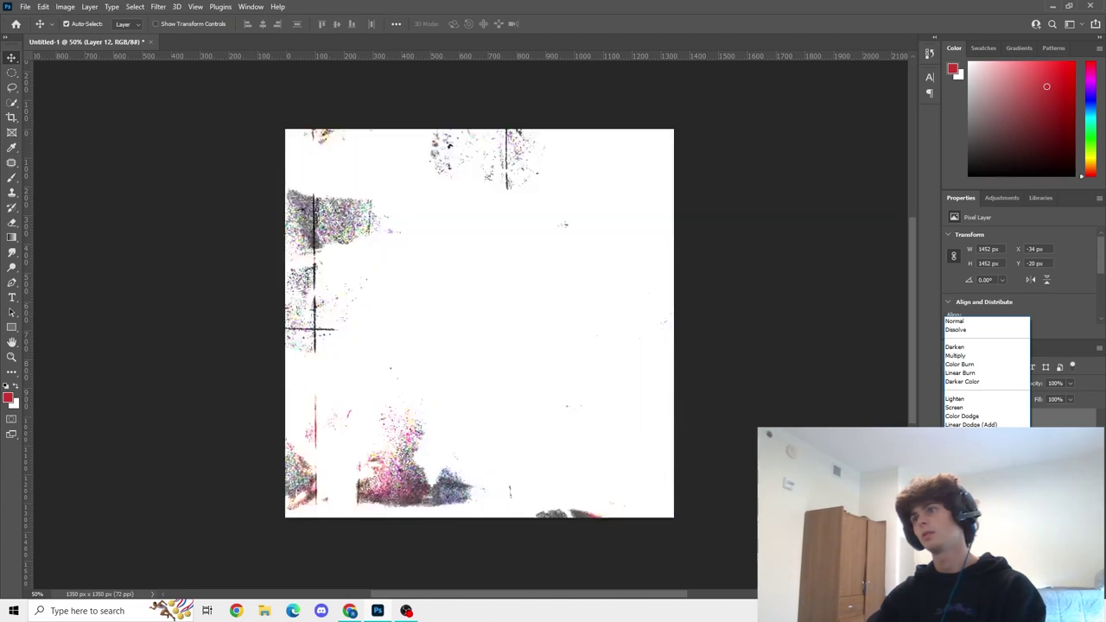
left_click(1023, 424)
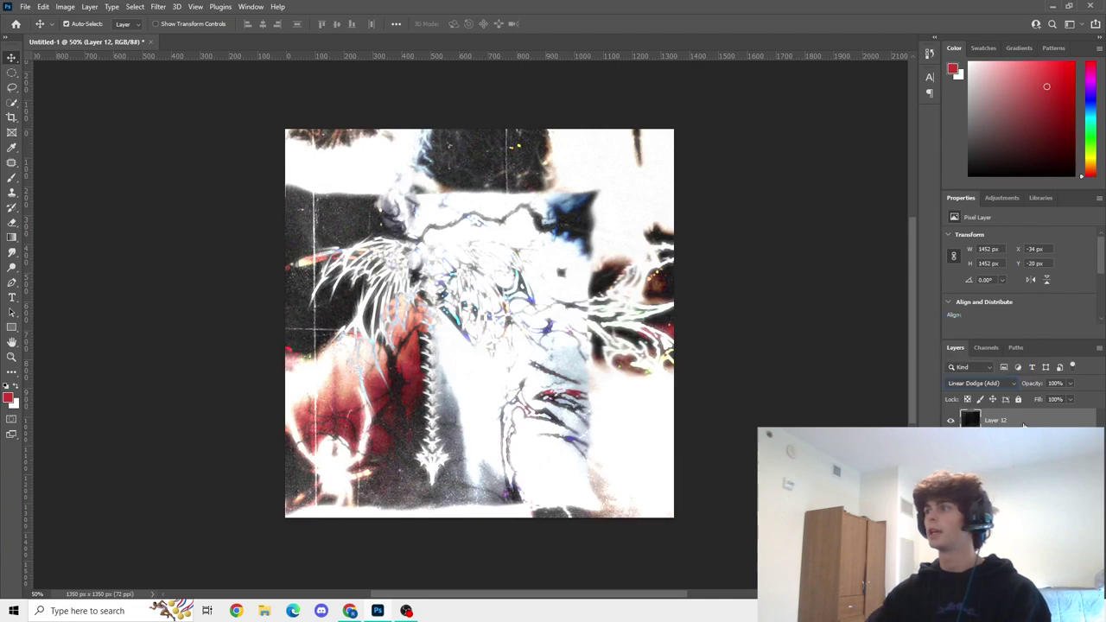
left_click(724, 561)
- Switch back to Pinterest and look through pins related to the black creased texture for another overlay
left_click(350, 611)
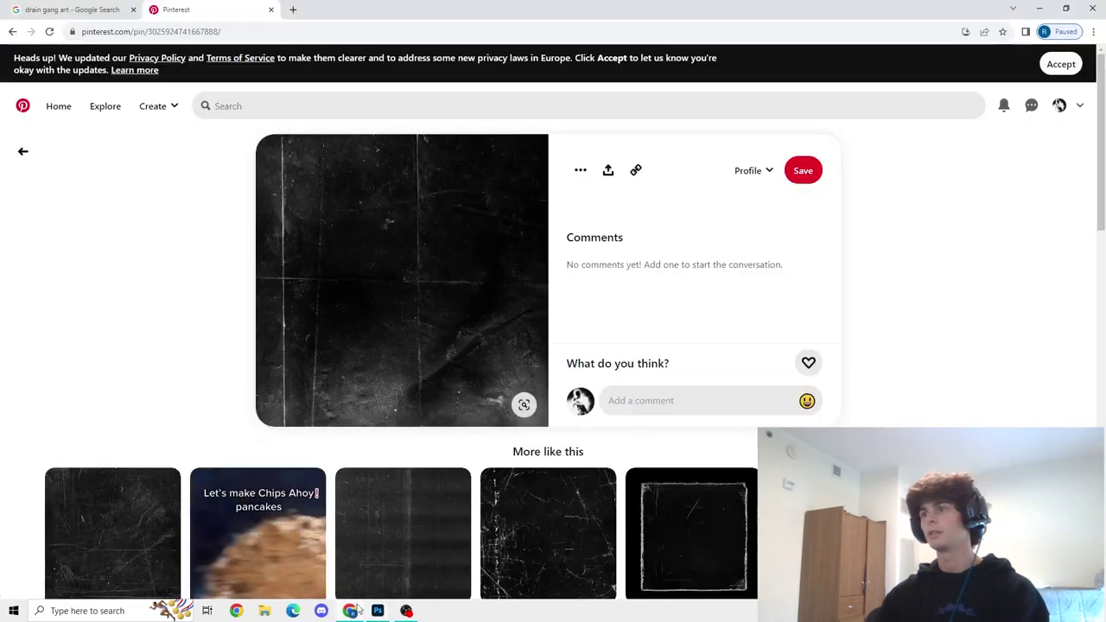
scroll(485, 378, "down", 12)
scroll(485, 377, "down", 5)
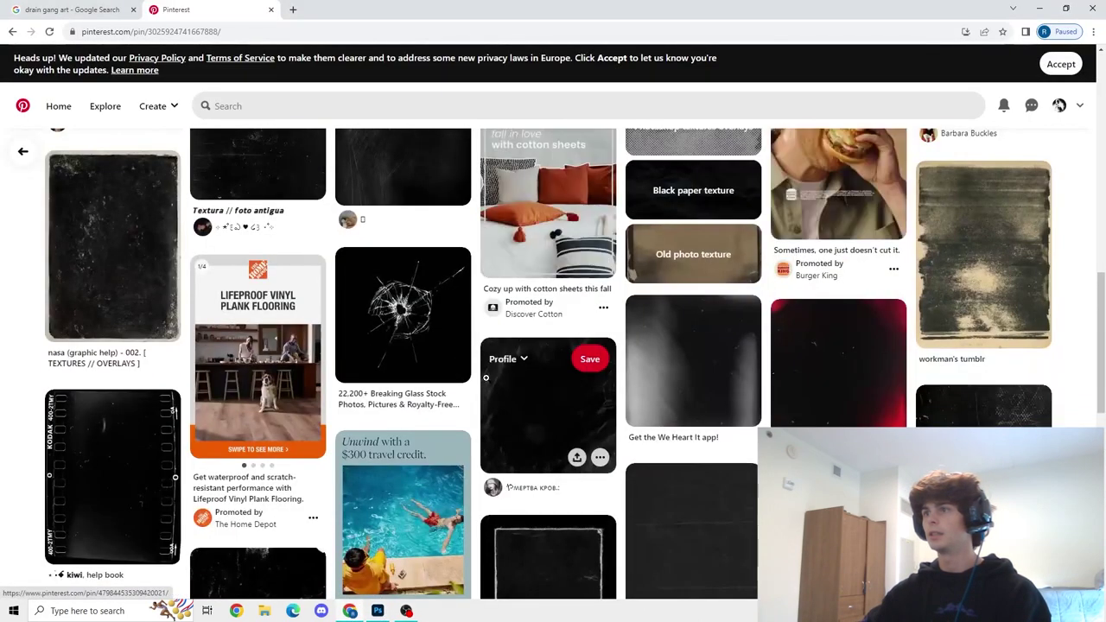
left_click(464, 317)
scroll(464, 317, "down", 15)
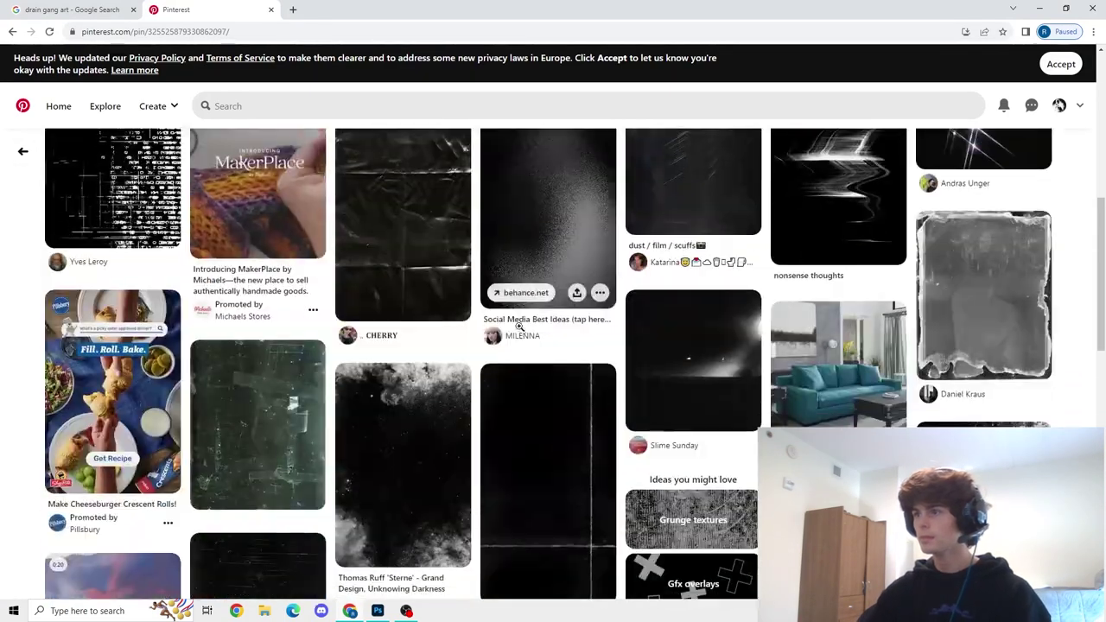
scroll(517, 327, "down", 12)
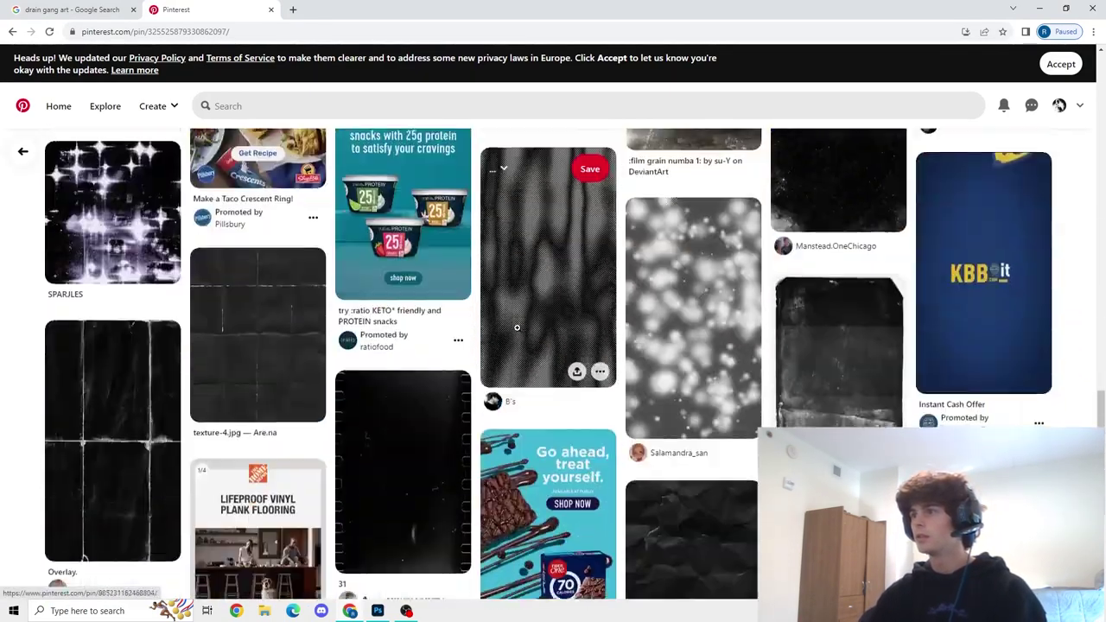
scroll(512, 329, "down", 3)
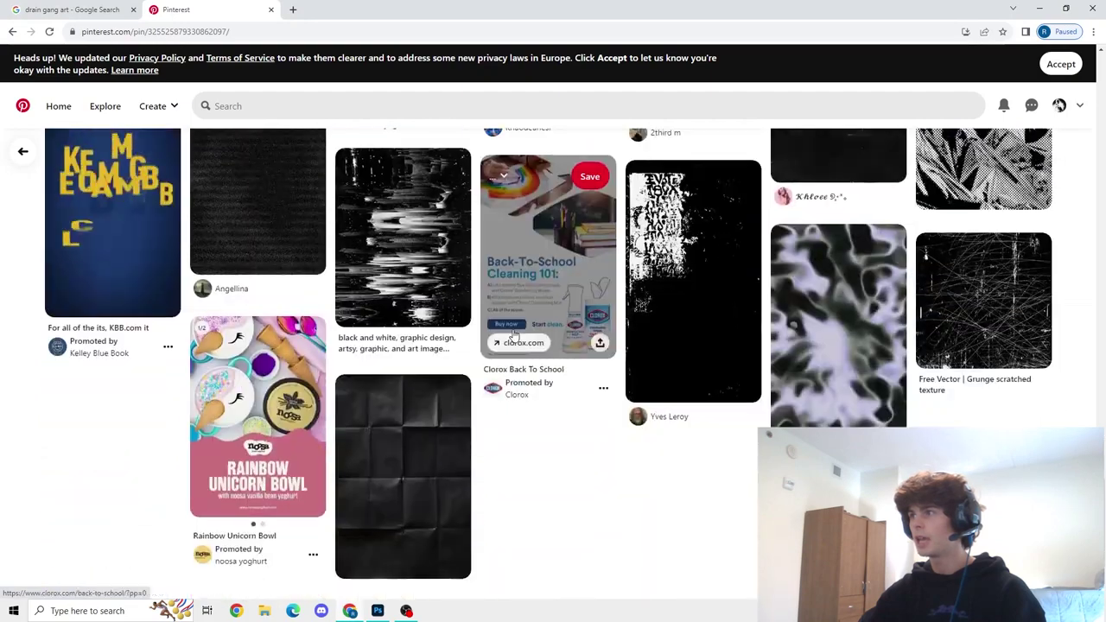
scroll(510, 331, "up", 3)
scroll(508, 332, "down", 3)
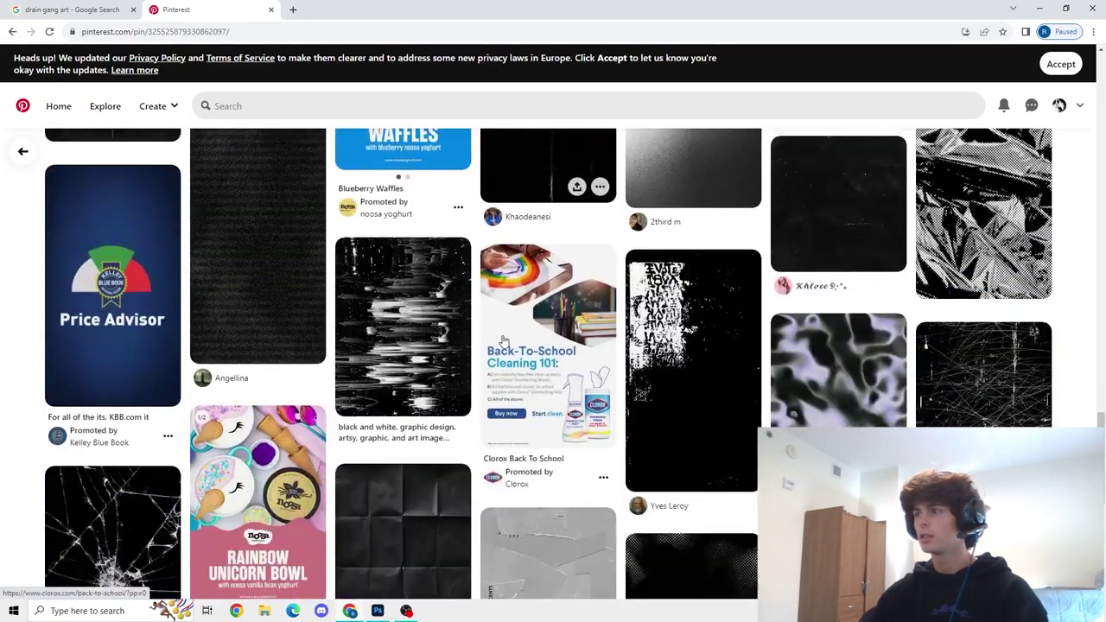
- Open the pale violet and the black-and-white liquid pattern pins and examine their related textures
left_click(838, 345)
scroll(558, 363, "down", 5)
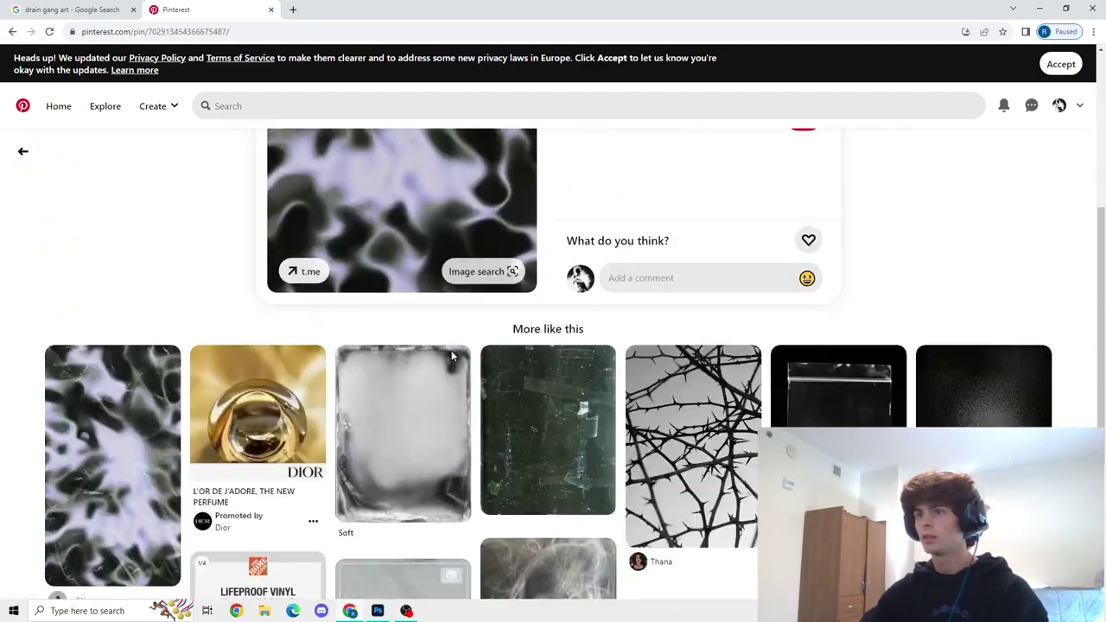
scroll(450, 348, "down", 6)
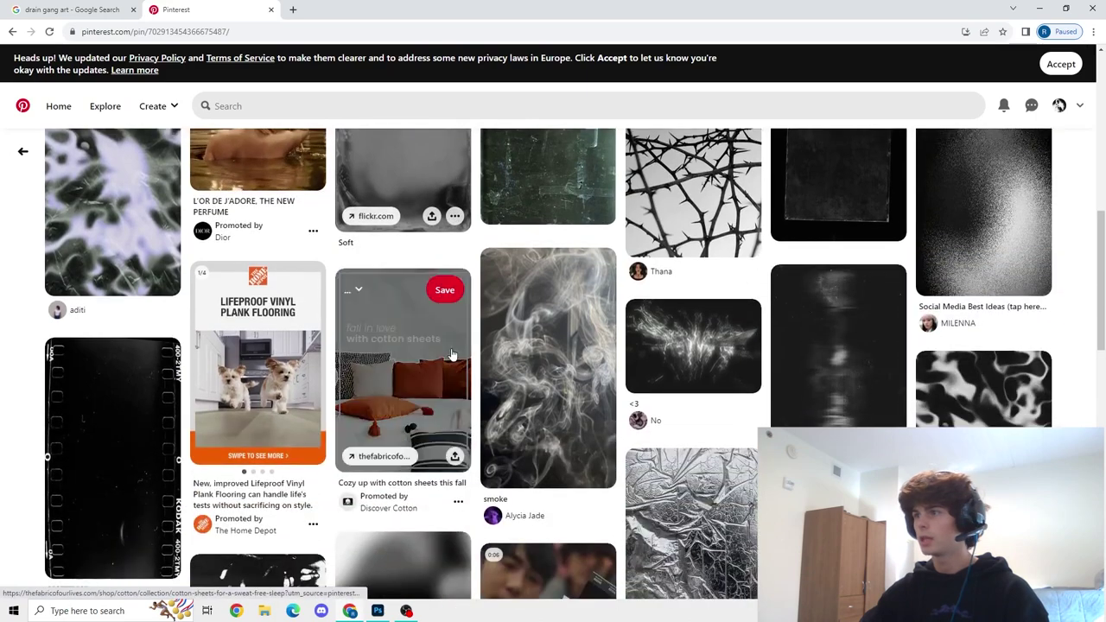
scroll(440, 352, "down", 4)
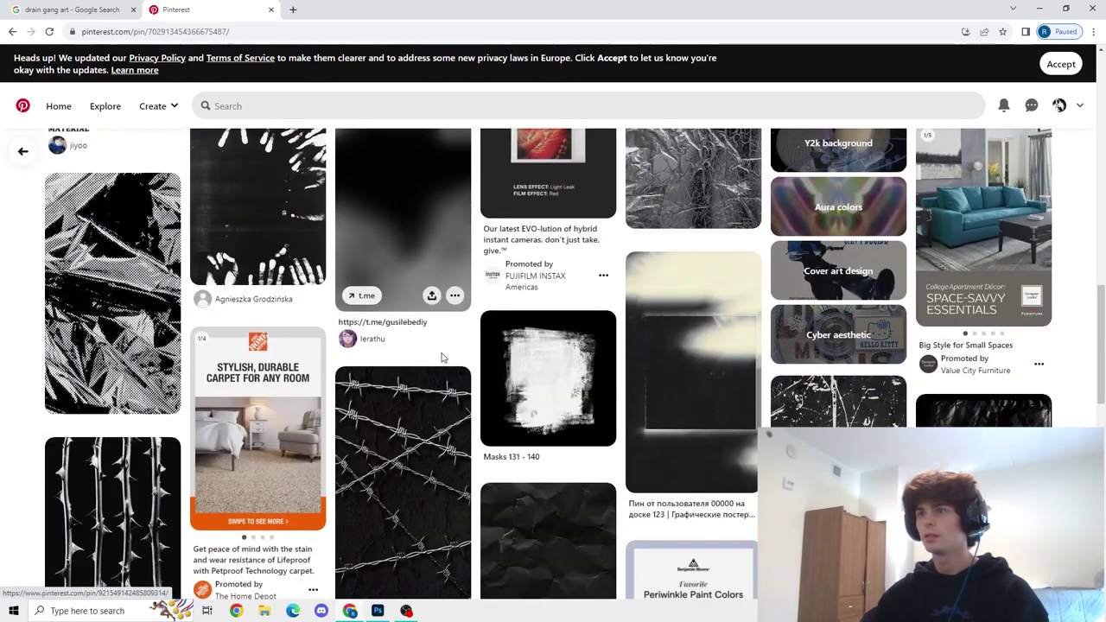
scroll(440, 352, "up", 6)
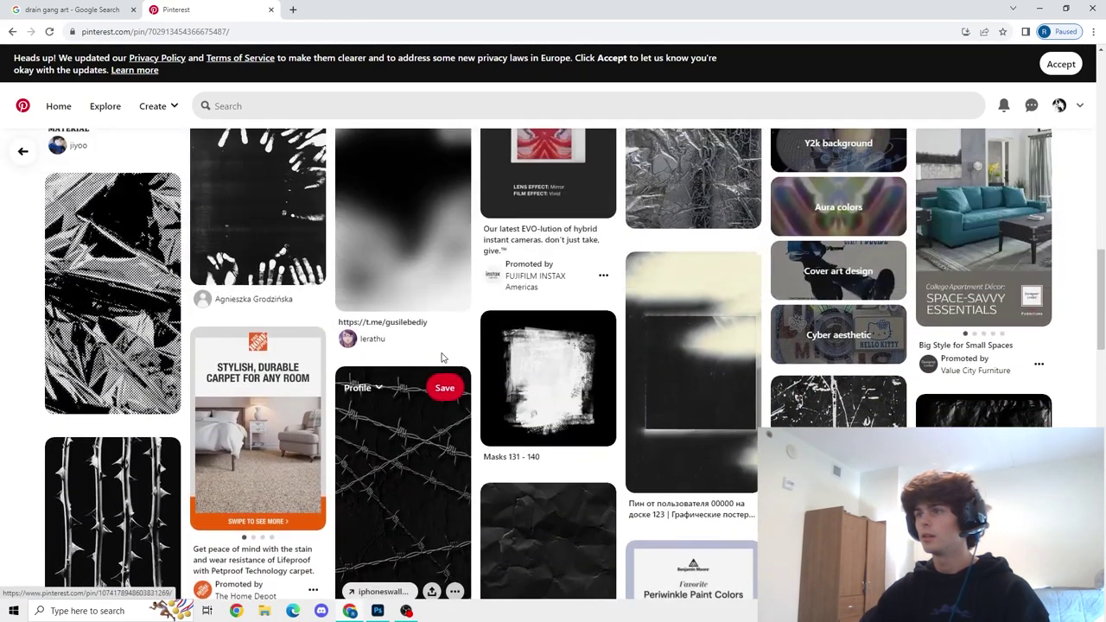
scroll(443, 357, "up", 2)
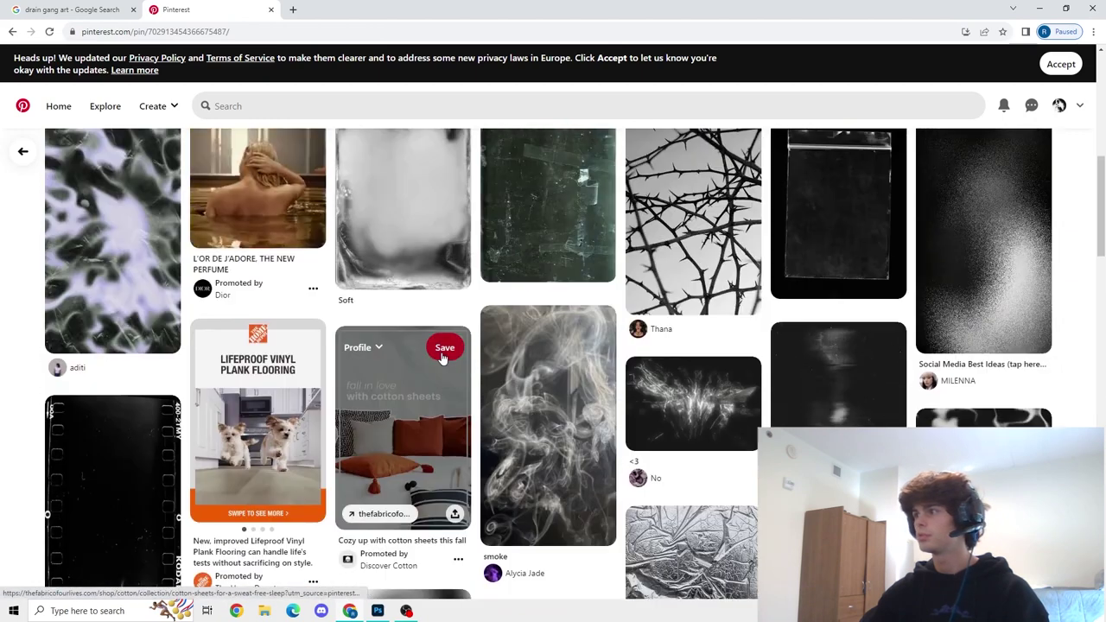
left_click(946, 418)
scroll(432, 372, "down", 4)
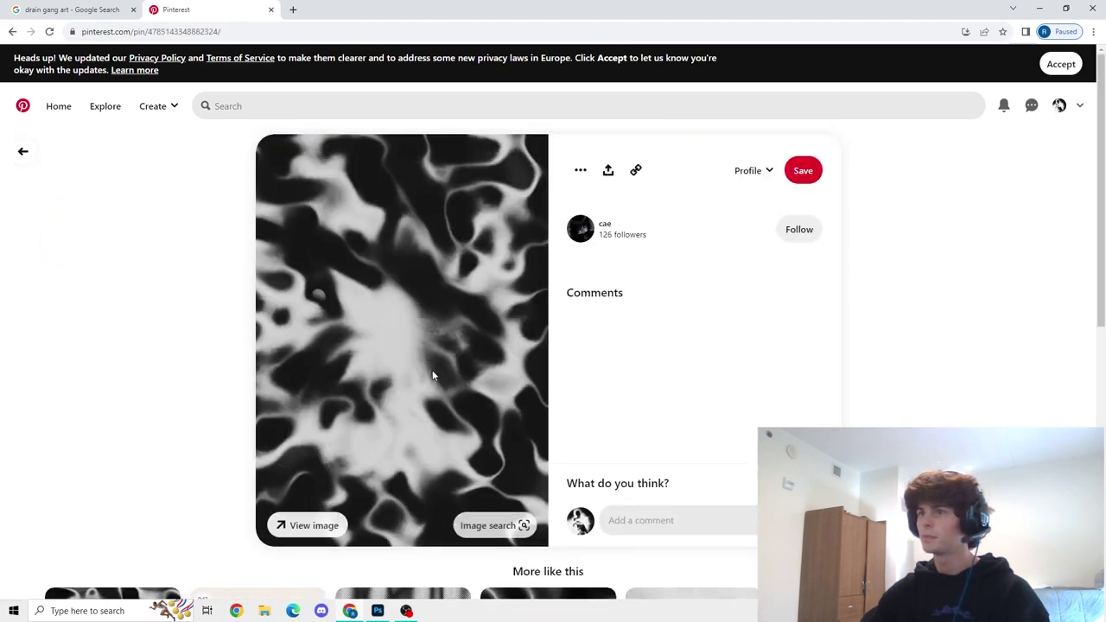
scroll(430, 371, "down", 6)
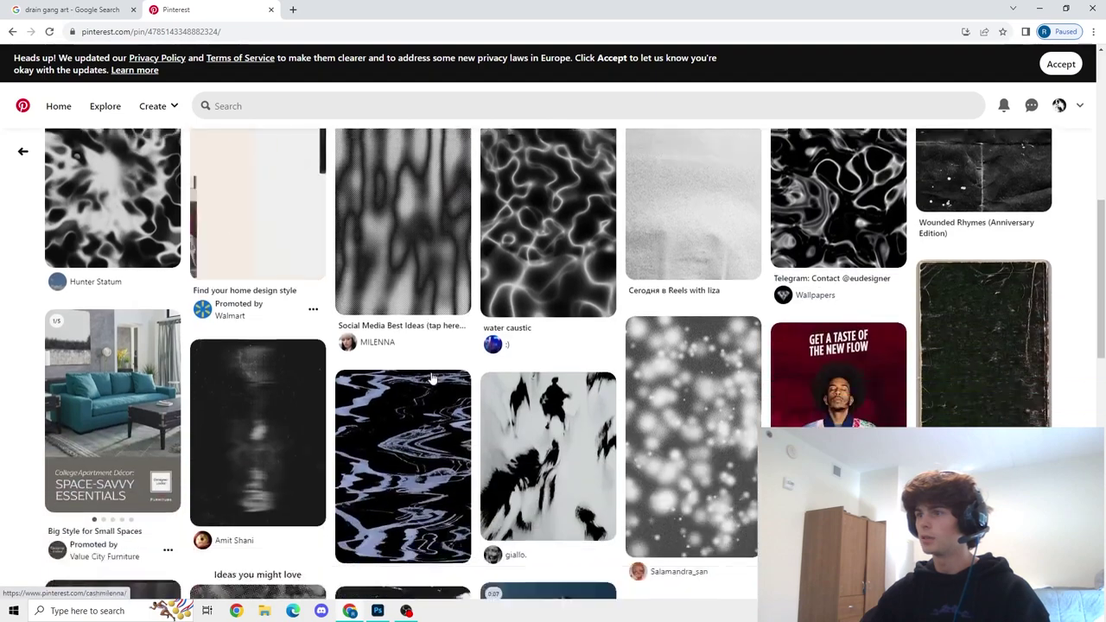
scroll(430, 371, "down", 2)
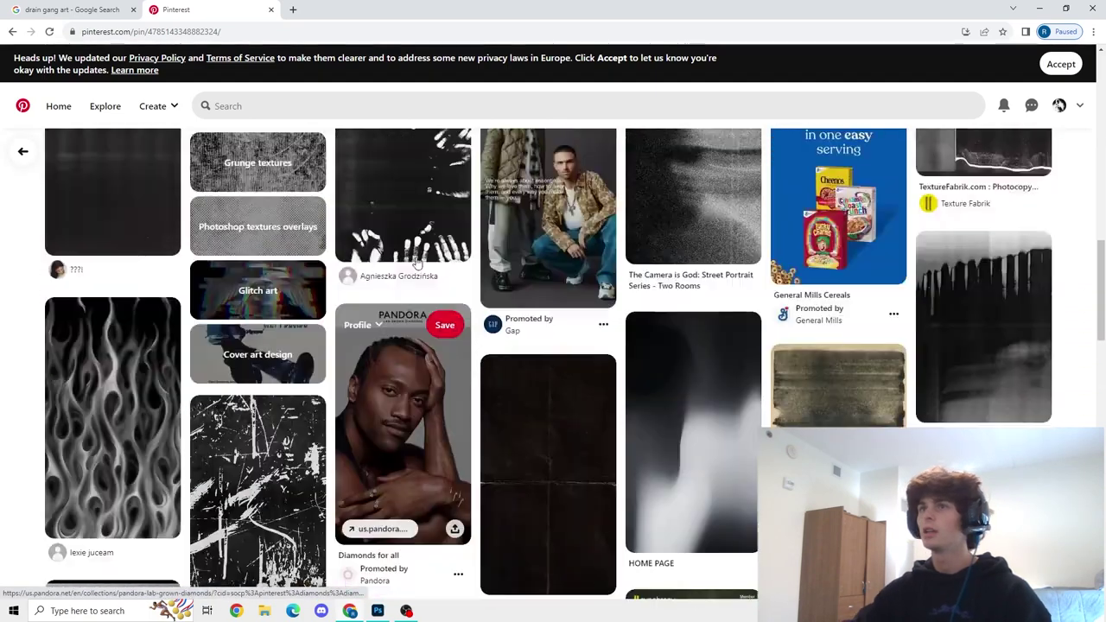
- Search Pinterest for "star overlay"
scroll(418, 263, "up", 2)
left_click(303, 106)
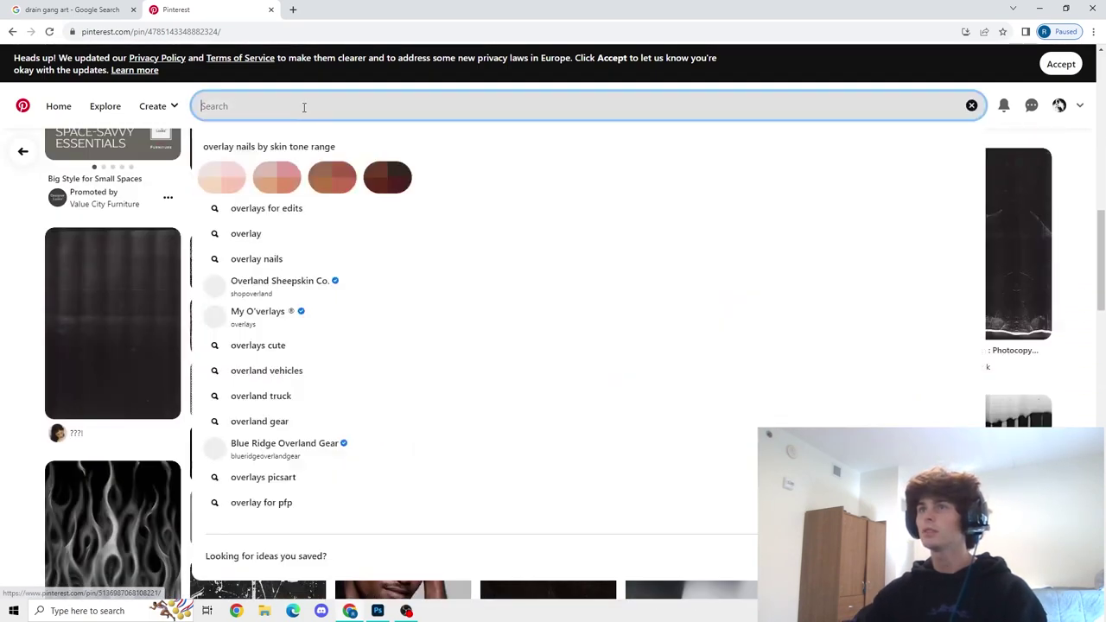
type("staro")
key("BackSpace")
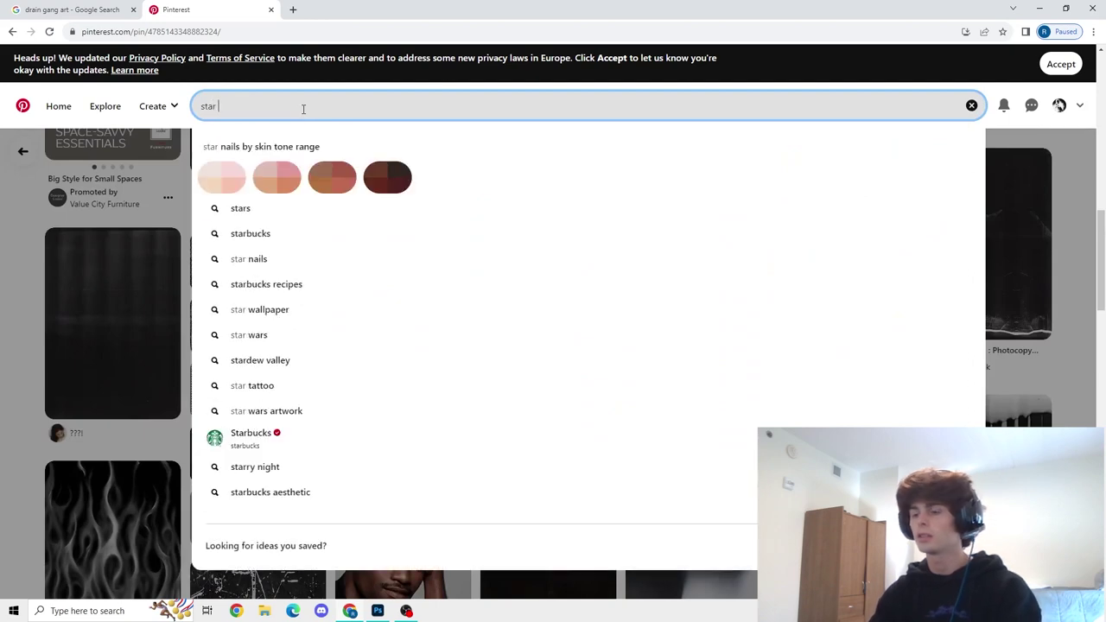
type("overlay")
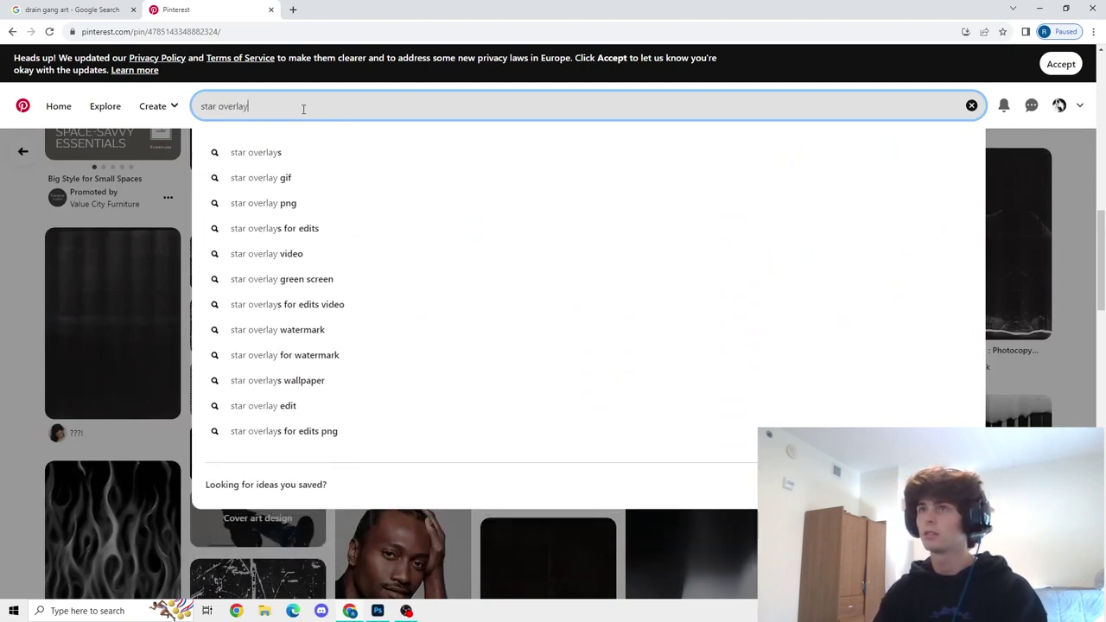
key("Return")
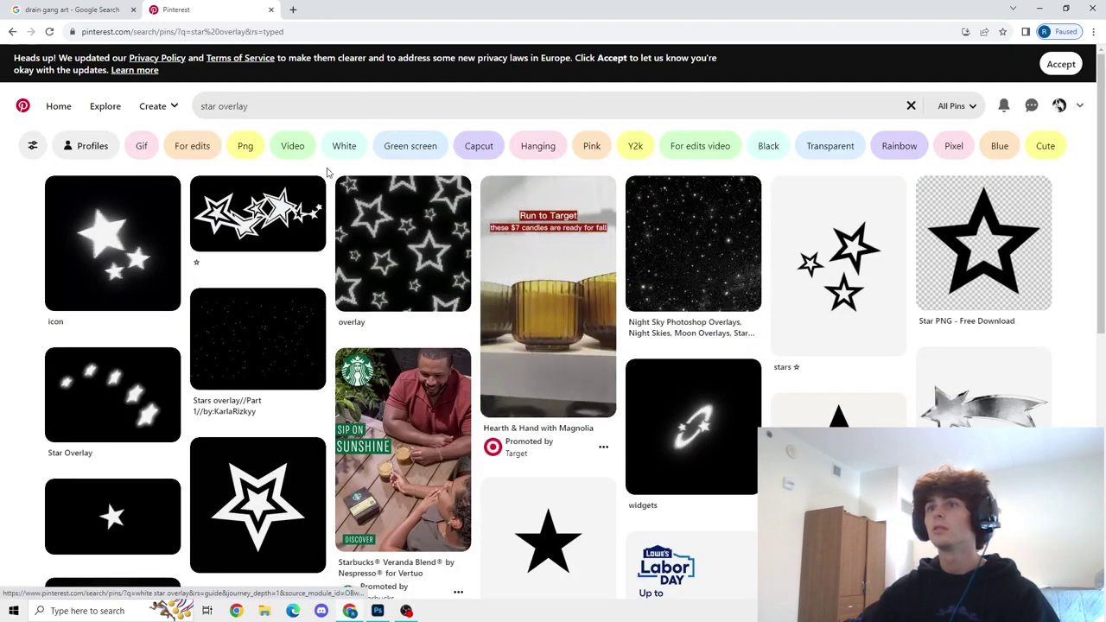
- Open the outlined-star overlay pin, find the related pin with scattered glowing white stars on black, and copy its image
mouse_move(111, 229)
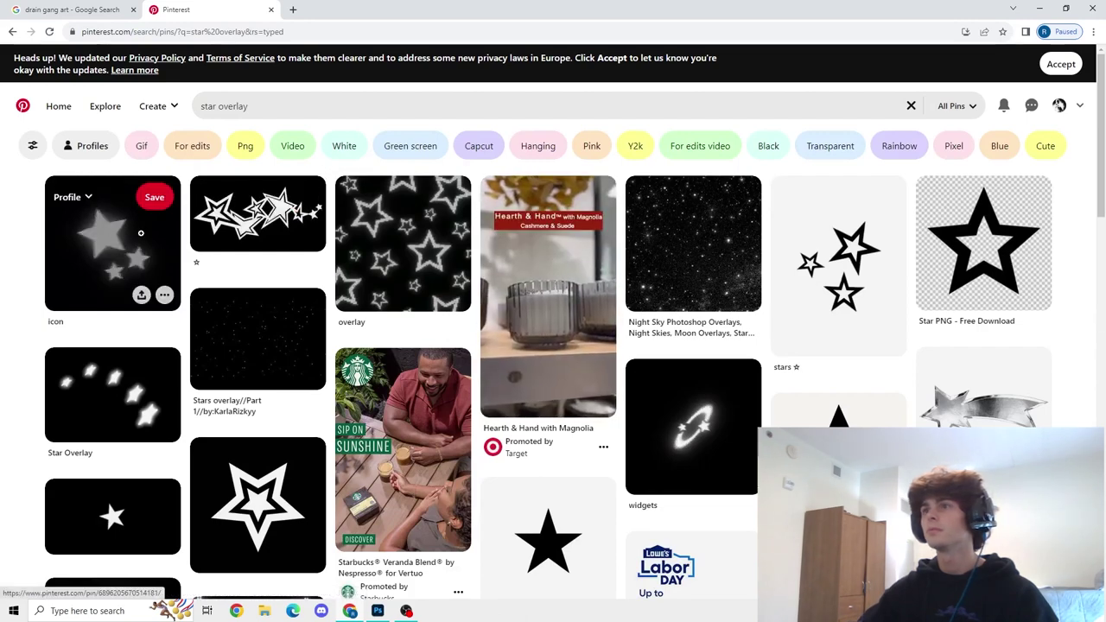
left_click(419, 259)
scroll(441, 279, "down", 5)
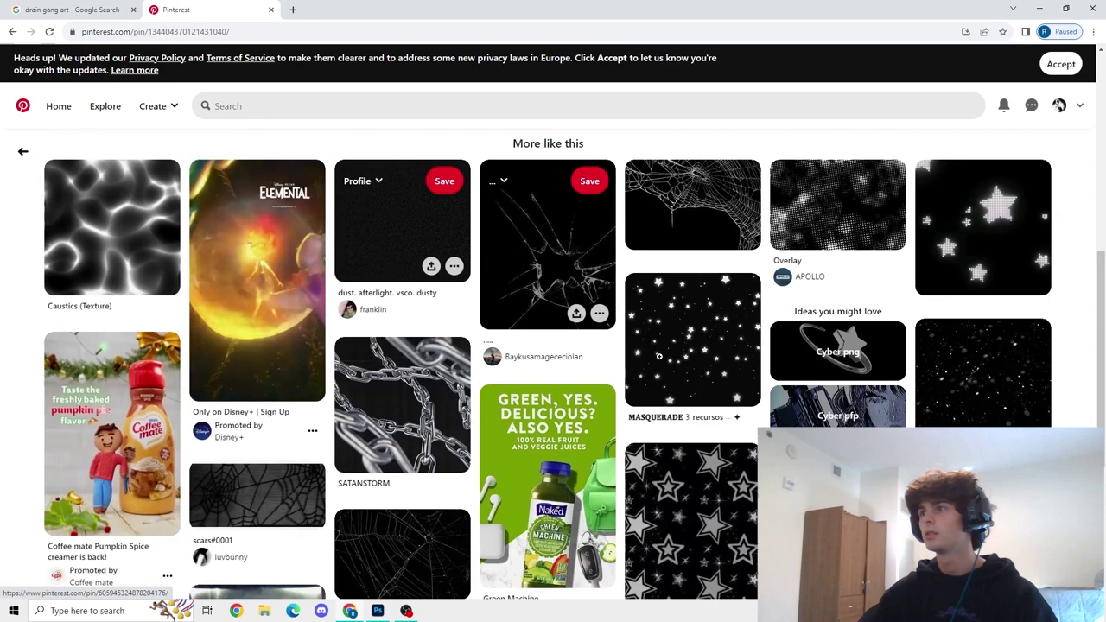
mouse_move(668, 353)
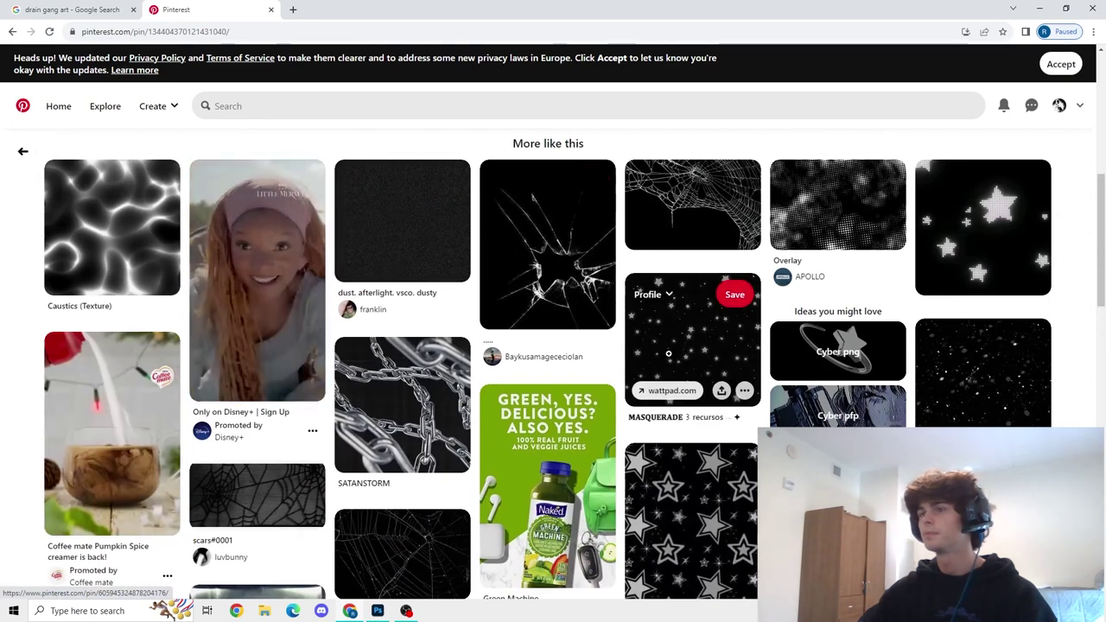
left_click(669, 353)
right_click(421, 285)
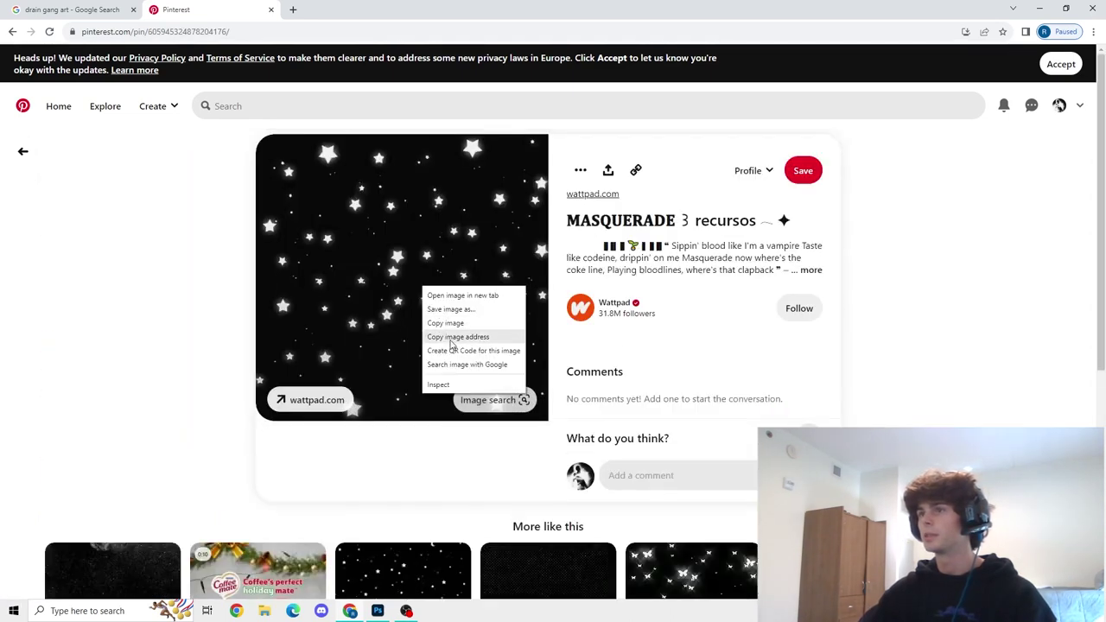
left_click(451, 321)
- Switch to Photoshop, paste the star image as a new layer and scale it to 1774 × 1746 px at X -78 px, Y -20 px
left_click(377, 611)
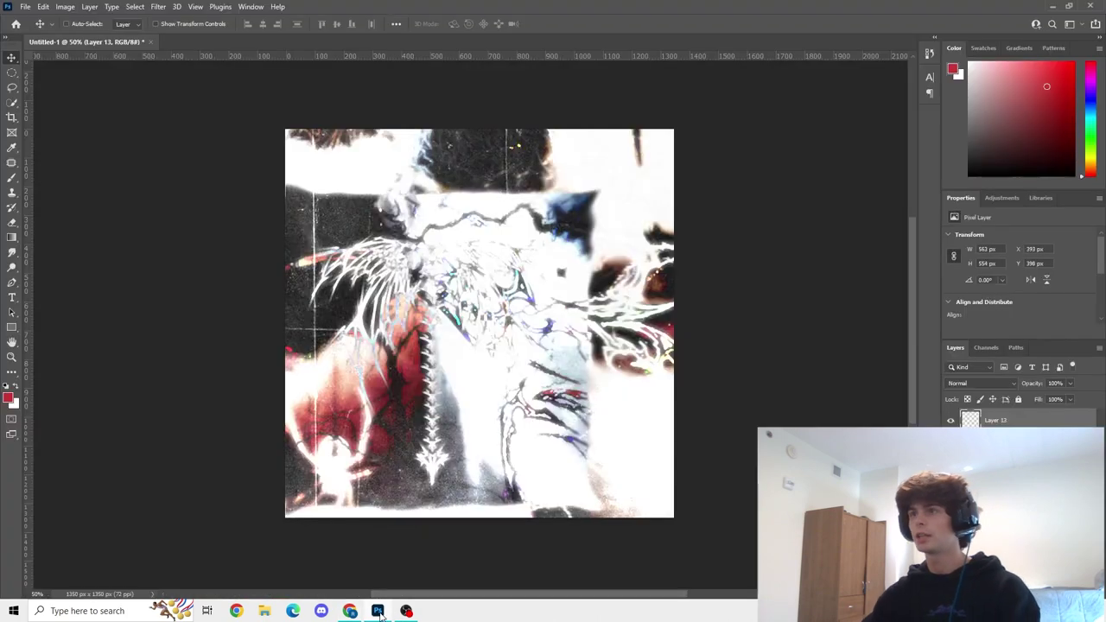
key("ctrl+v")
left_click_drag(516, 321, 376, 232)
key("ctrl+t")
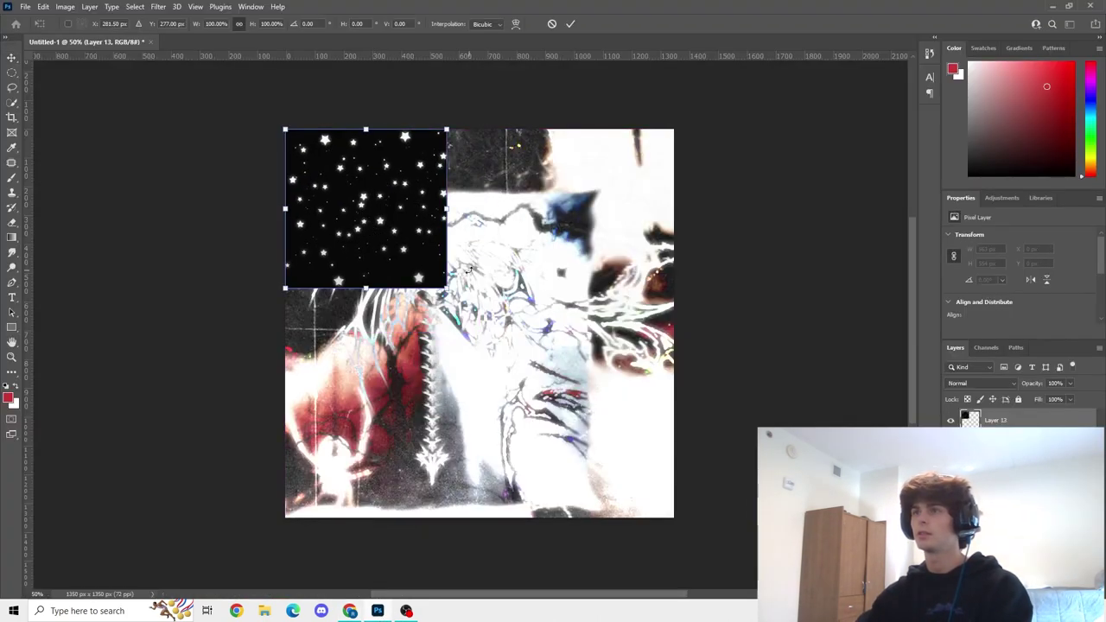
left_click_drag(446, 288, 795, 621)
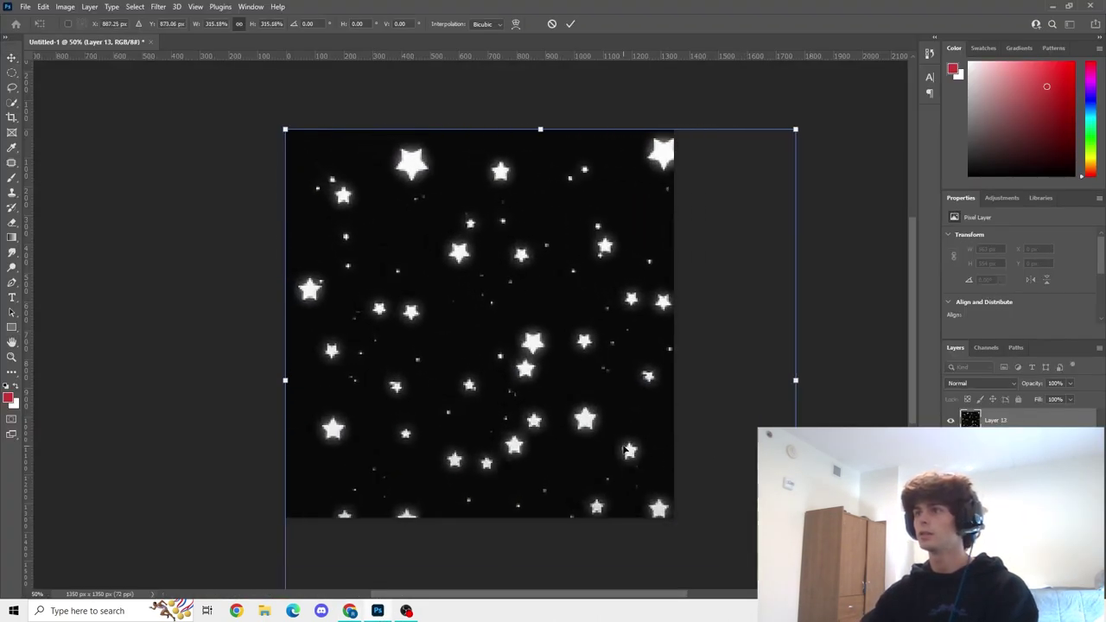
left_click_drag(624, 445, 602, 439)
left_click(570, 24)
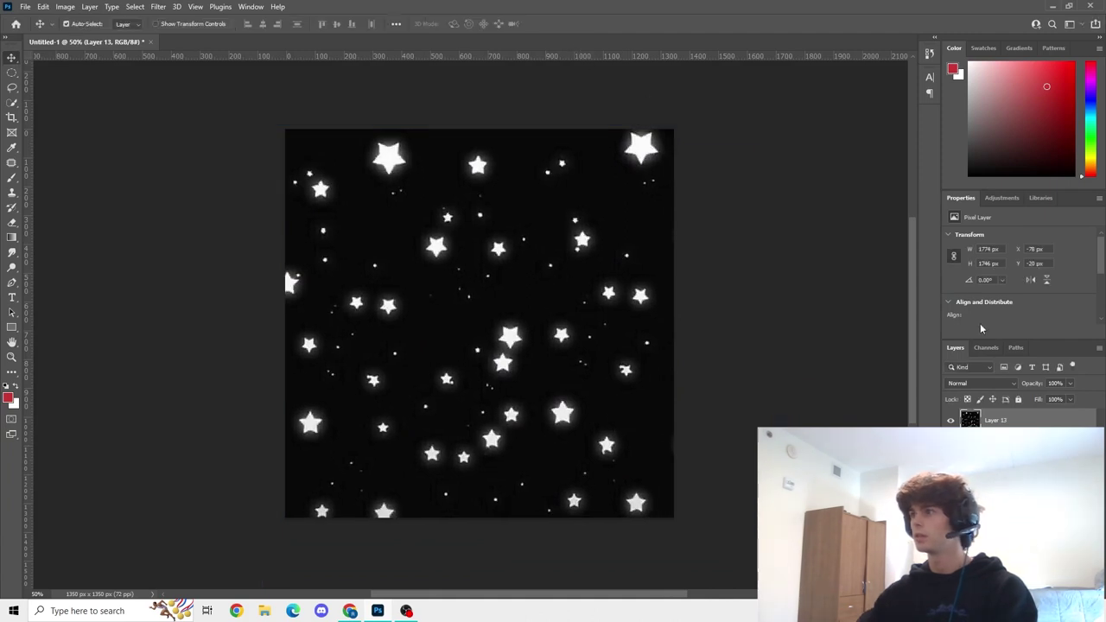
- Set the star layer's blend mode to Screen and deselect the layer
left_click(959, 387)
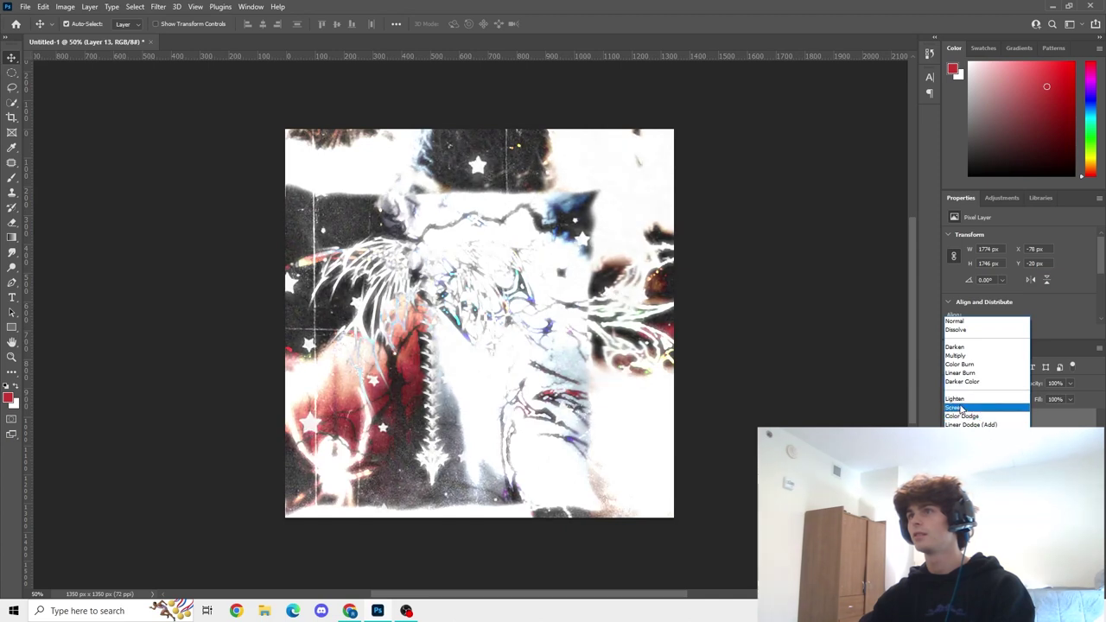
left_click(957, 400)
left_click(801, 413)
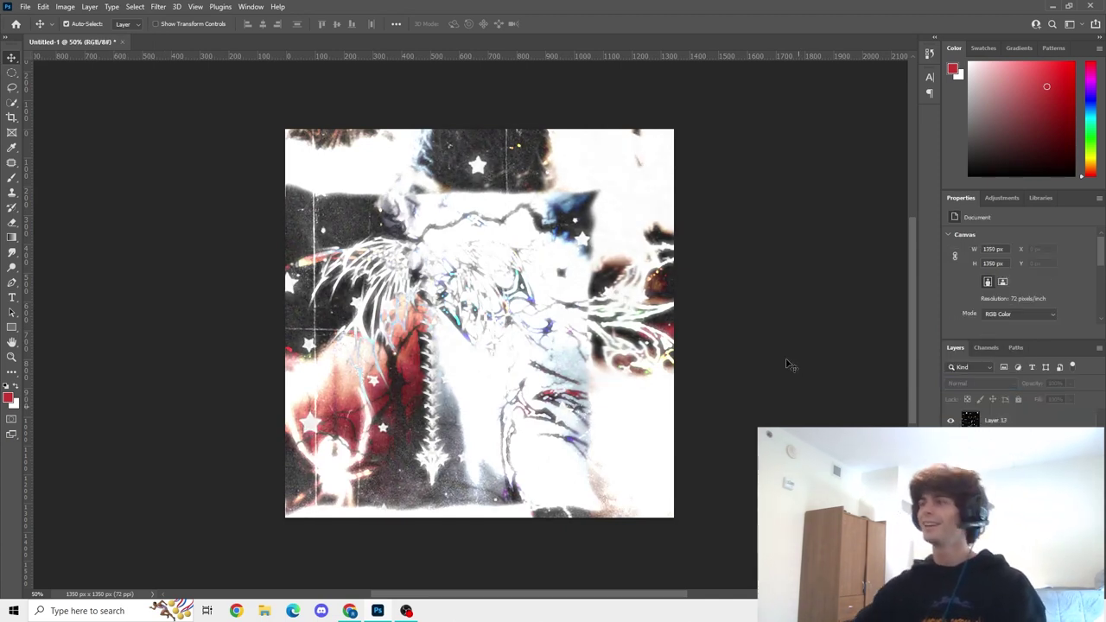
- Apply a Gaussian Blur with a 3.0 px radius to the star layer
left_click(996, 420)
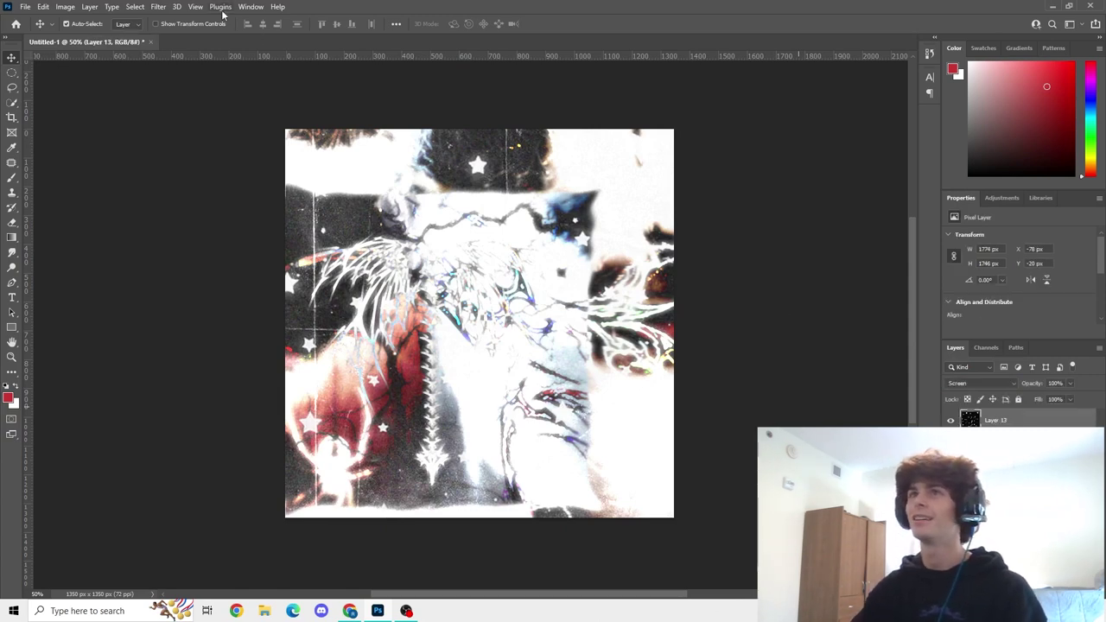
left_click(158, 7)
mouse_move(259, 154)
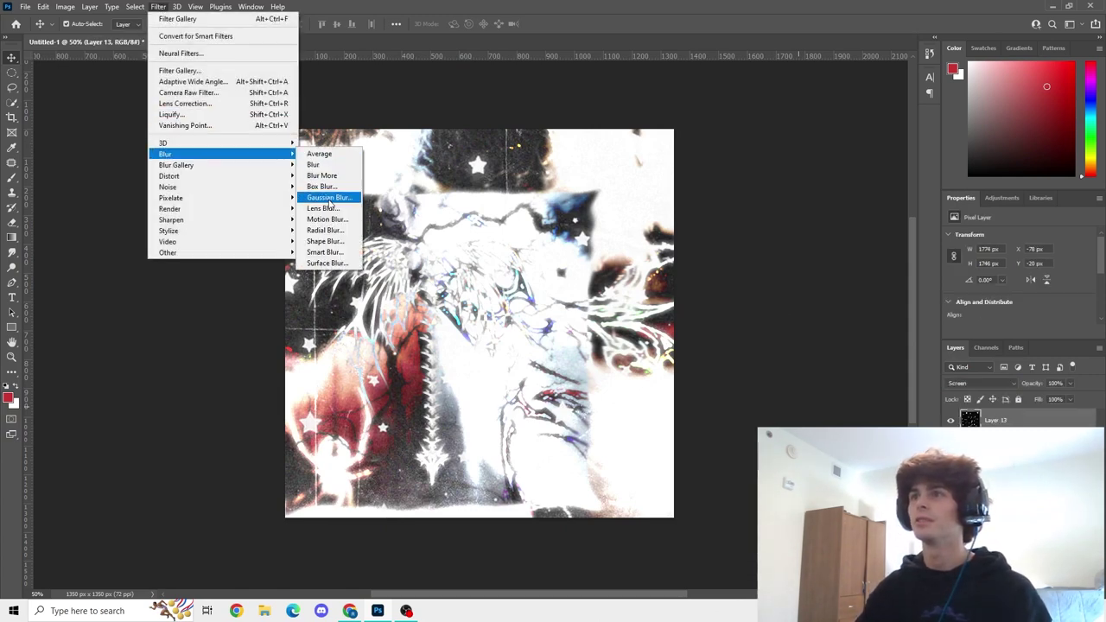
left_click(329, 199)
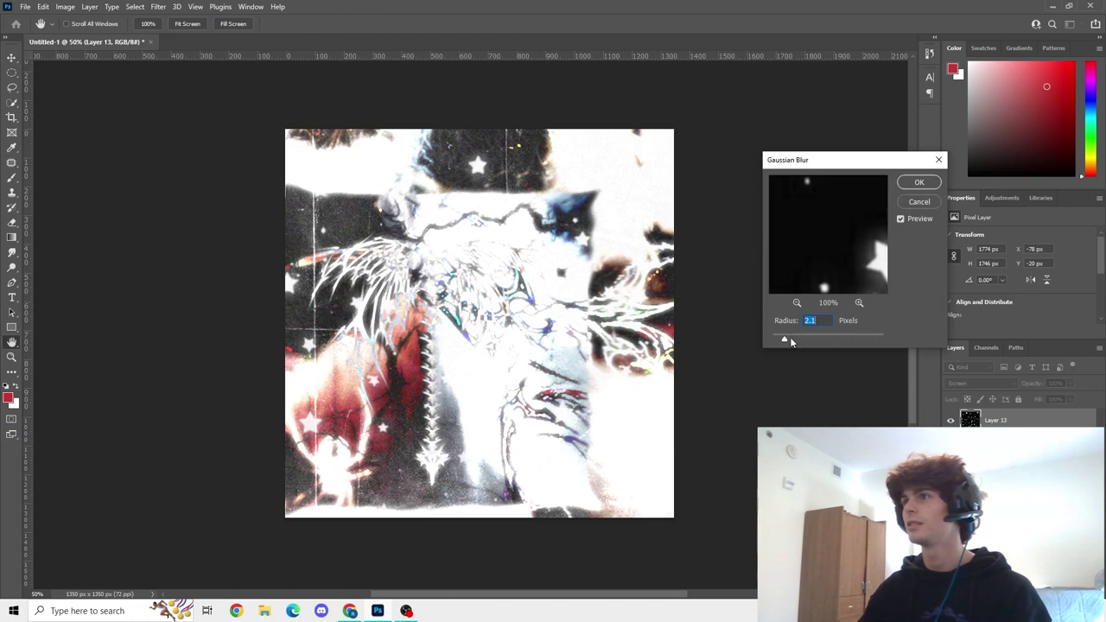
left_click_drag(790, 339, 799, 342)
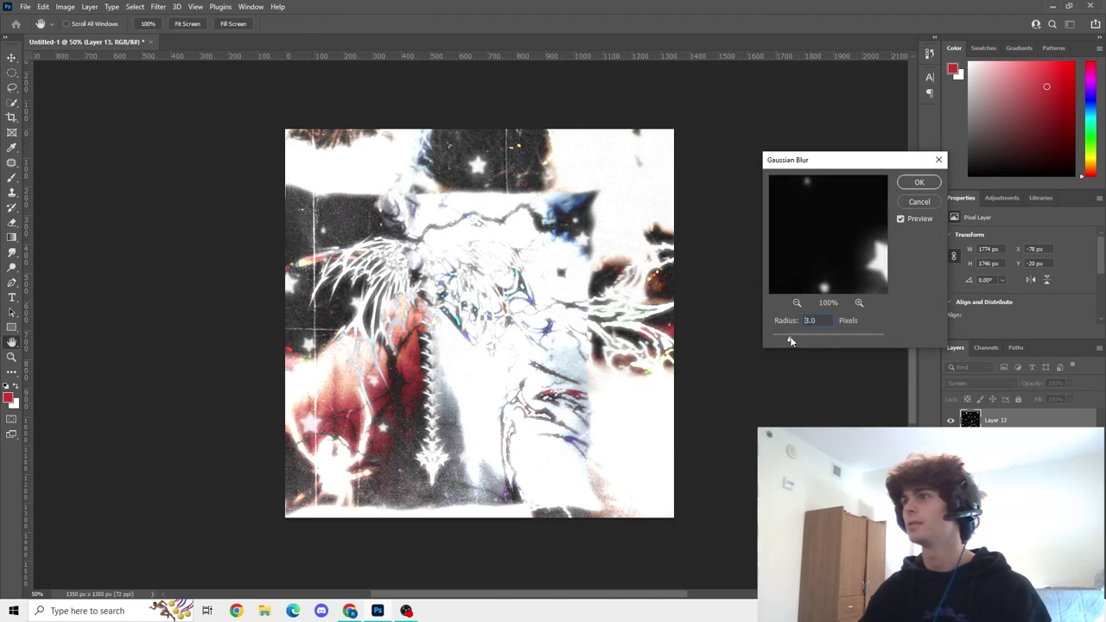
left_click(916, 182)
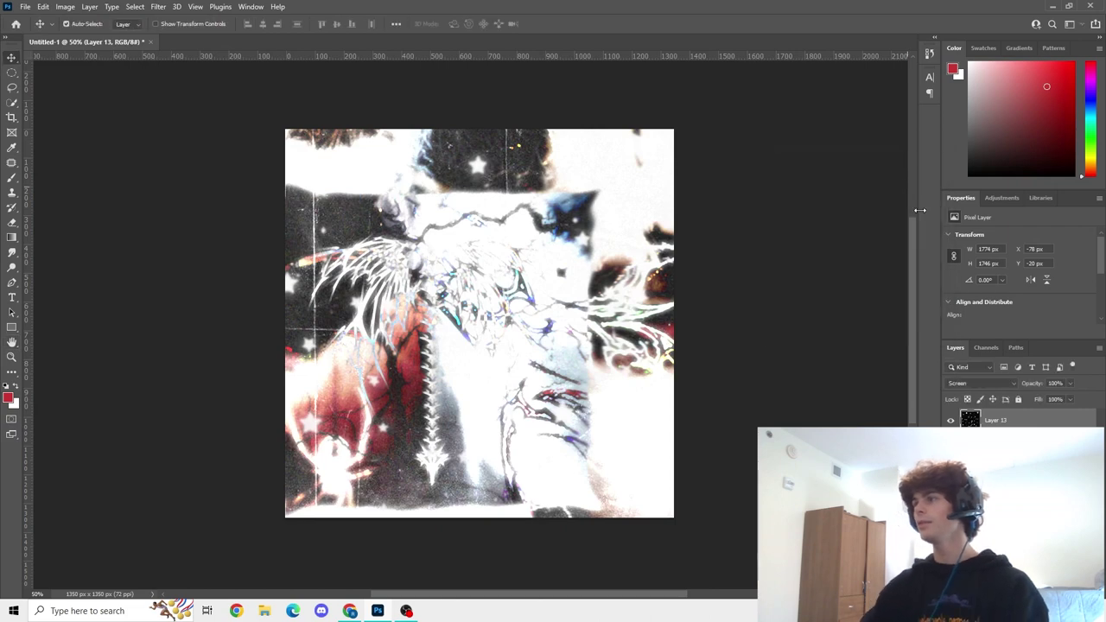
- Select the whole stack of artwork and overlay layers and convert it to one Smart Object
left_click(1005, 579, "shift")
right_click(1005, 579)
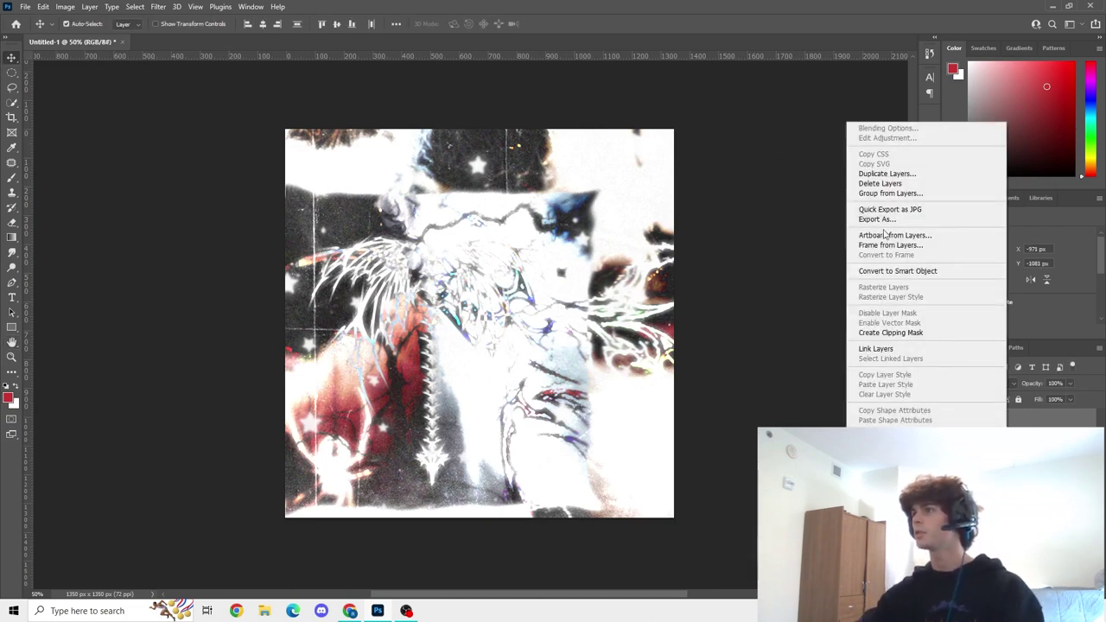
left_click(893, 272)
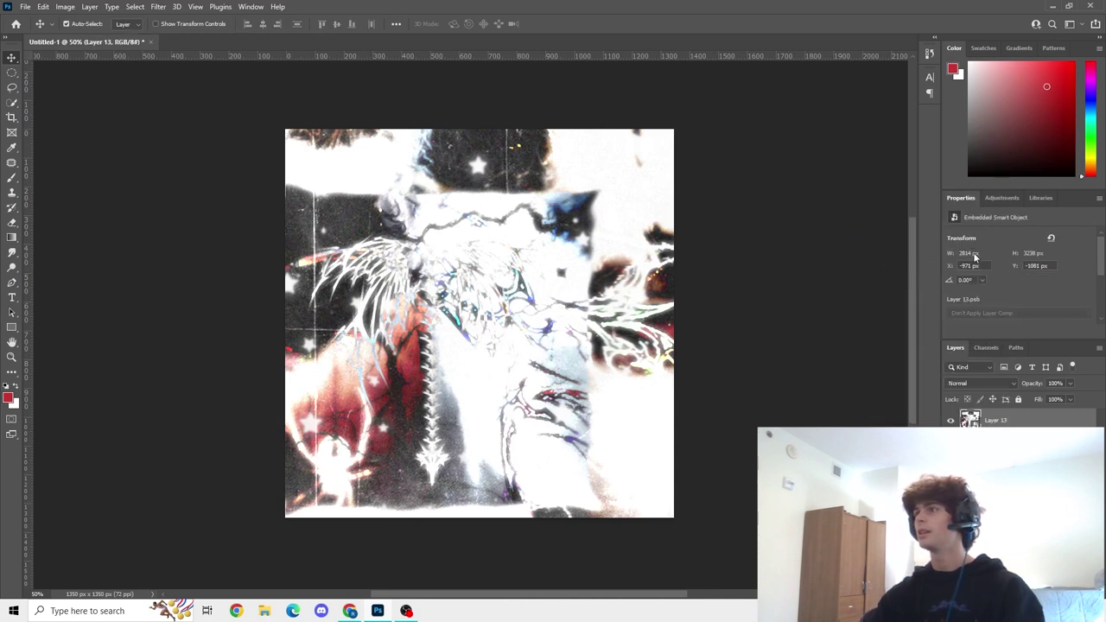
- Add a Curves adjustment layer with a three-point contrast curve that darkens the shadows and lifts the highlights, and compare it with the original
left_click(1000, 198)
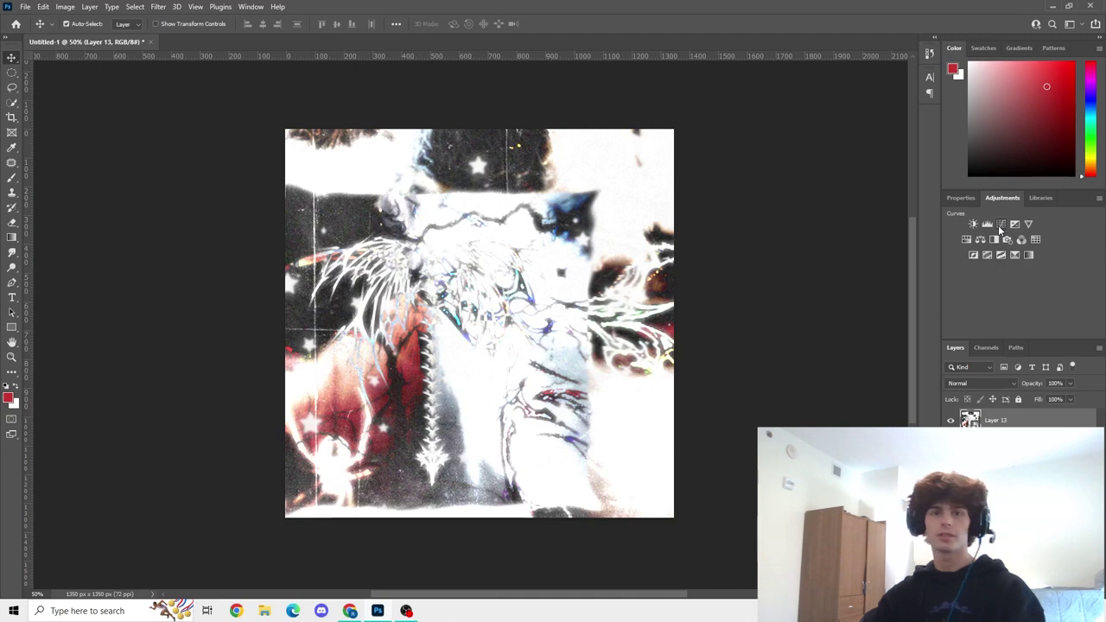
left_click(998, 224)
left_click_drag(1013, 293, 1050, 272)
left_click_drag(1040, 270, 1017, 292)
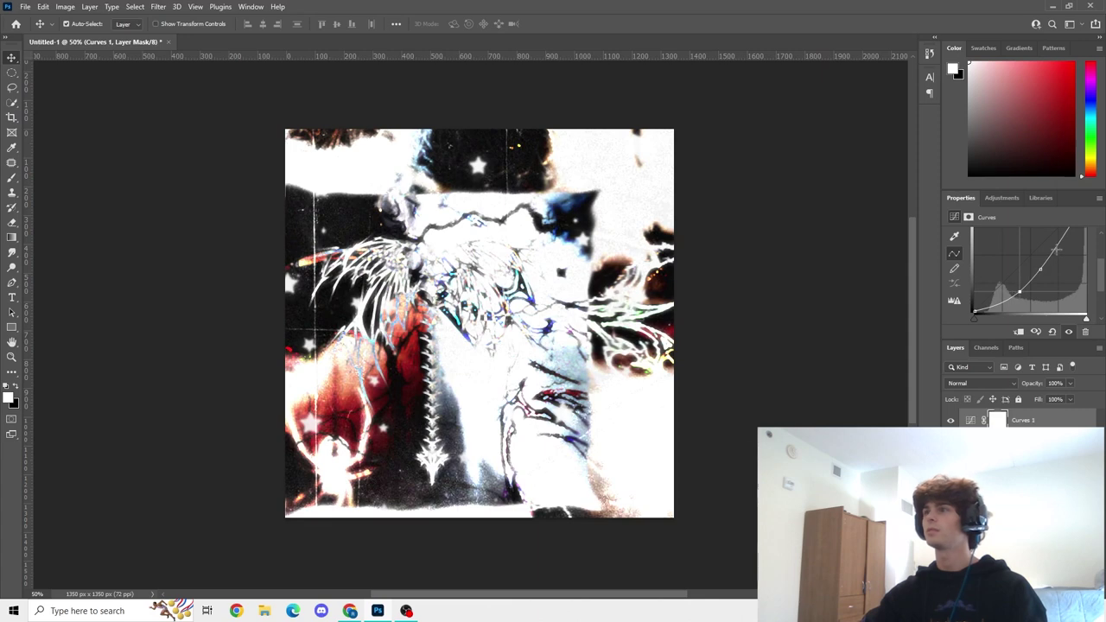
mouse_move(1053, 249)
left_mouse_down()
mouse_move(1064, 259)
mouse_move(1051, 247)
left_mouse_up()
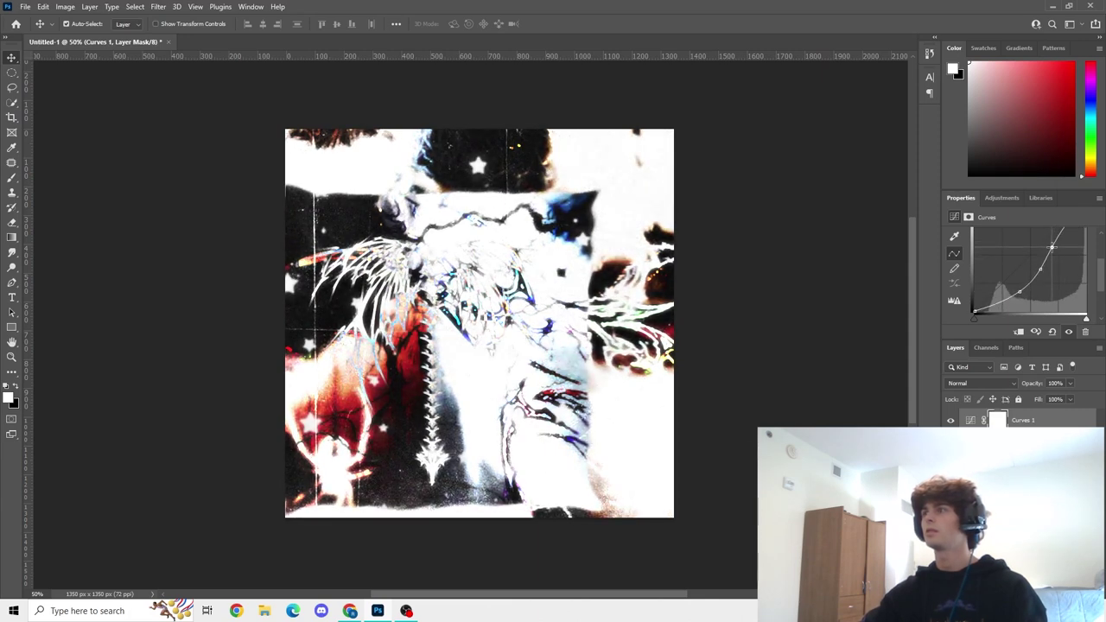
left_click_drag(1019, 292, 1036, 267)
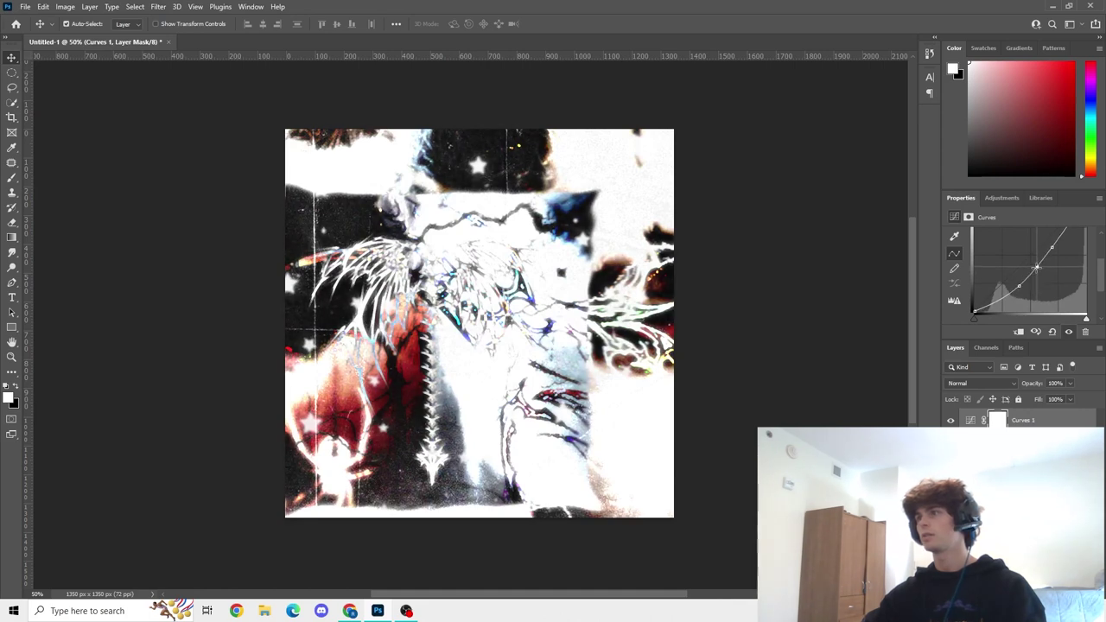
left_click(949, 421)
left_click(949, 422)
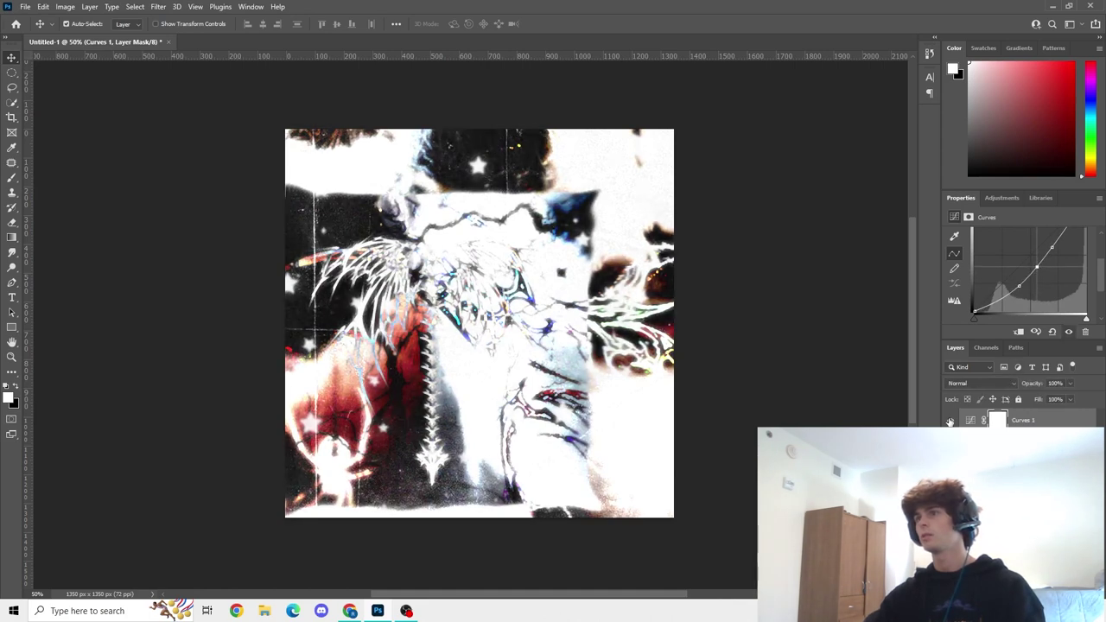
left_click(863, 389)
- Add a Hue/Saturation adjustment layer above the Curves layer and clip it to that layer
left_click(1002, 198)
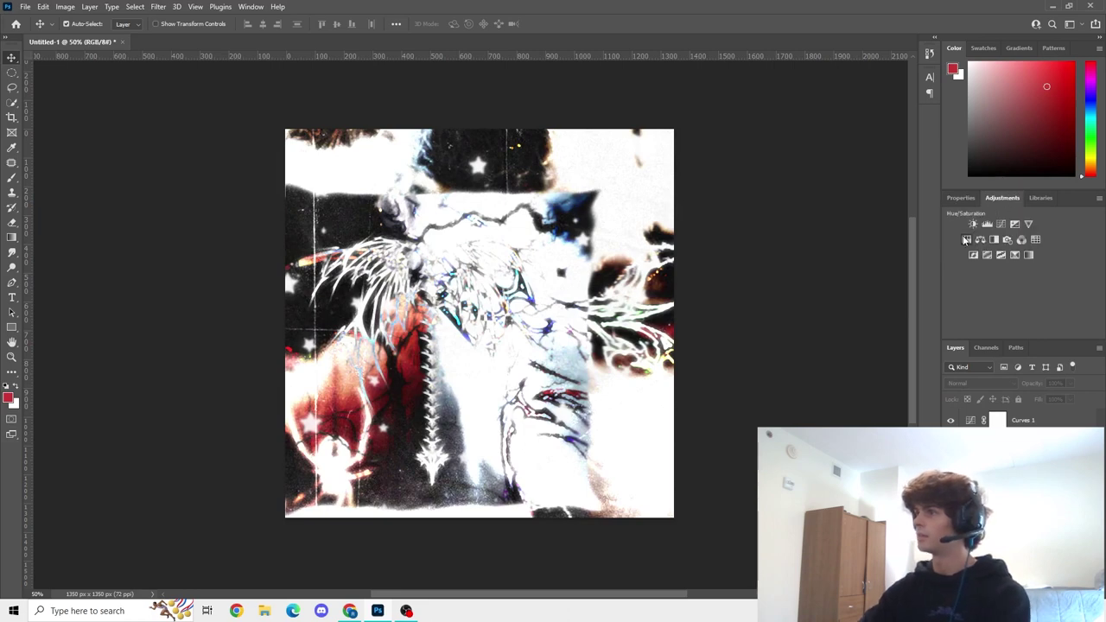
left_click(968, 246)
left_click(1018, 333)
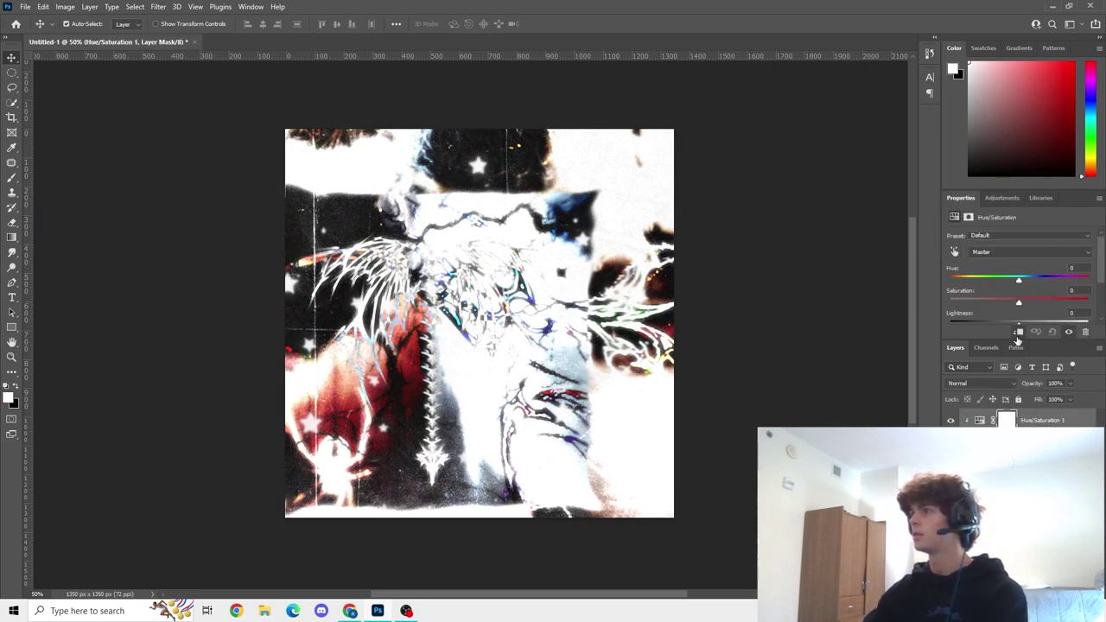
left_click(1037, 440)
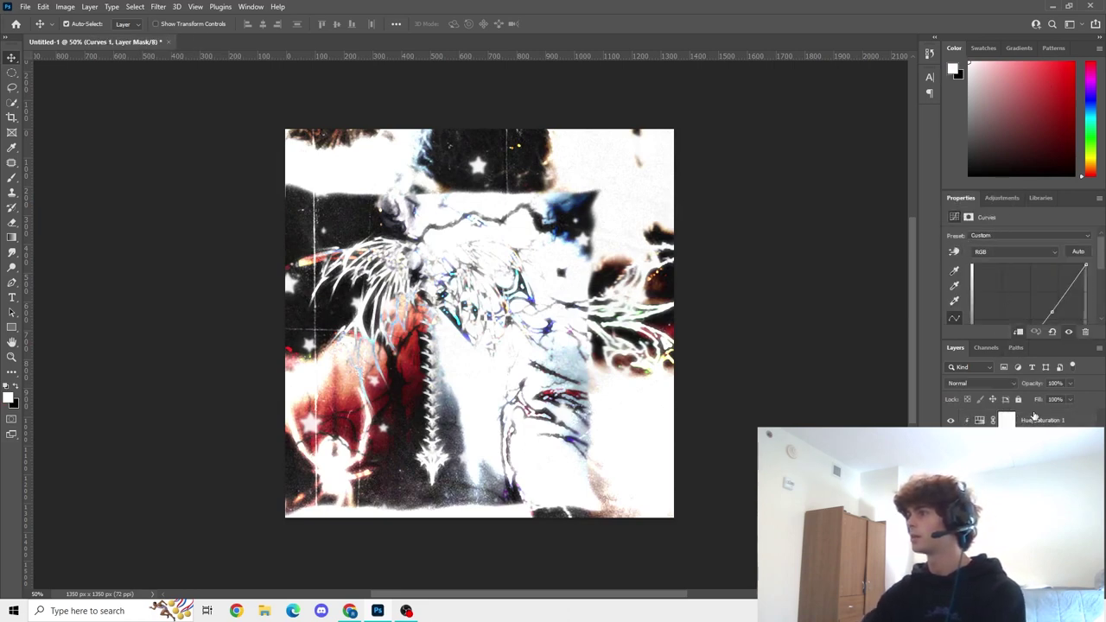
left_click(1034, 419)
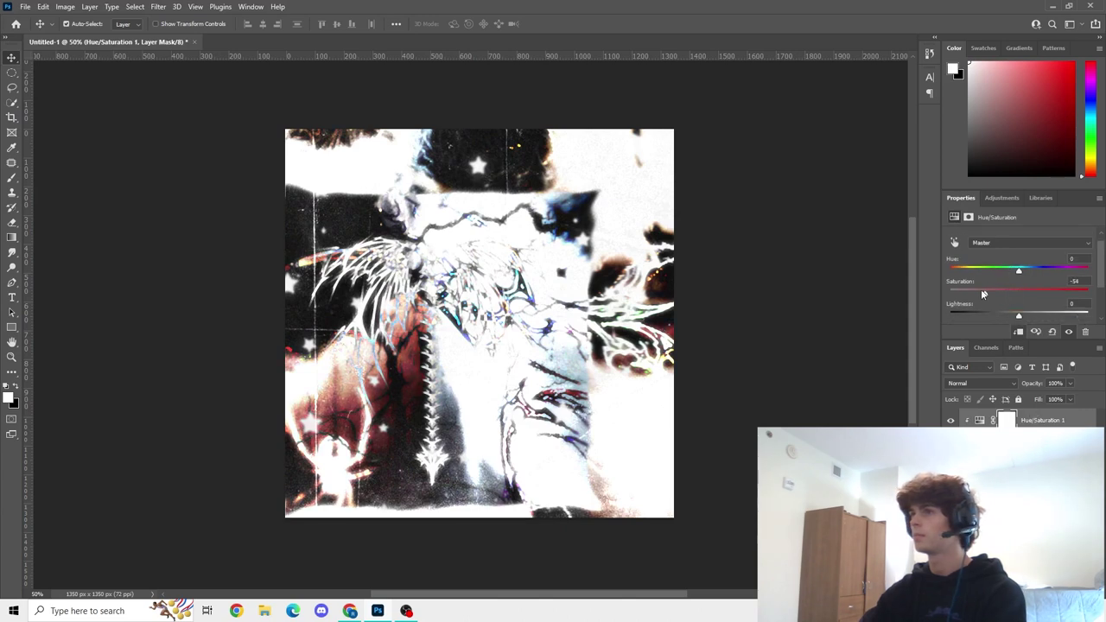
- Try saturation -46, lightness -7 and a shifted hue on the Hue/Saturation layer, and undo the hue shift
left_click_drag(981, 294, 1014, 296)
scroll(1007, 298, "down", 1)
left_click_drag(1017, 251, 983, 259)
key("ctrl+z")
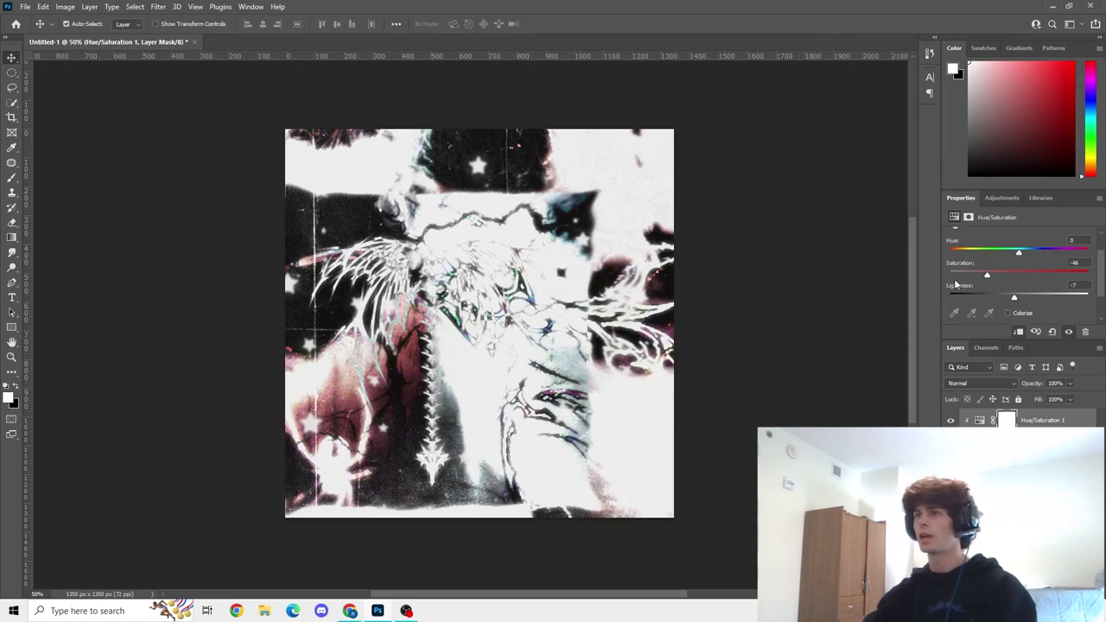
- Set the Hue/Saturation layer's saturation to -23 and its lightness to +7
left_click(1025, 274)
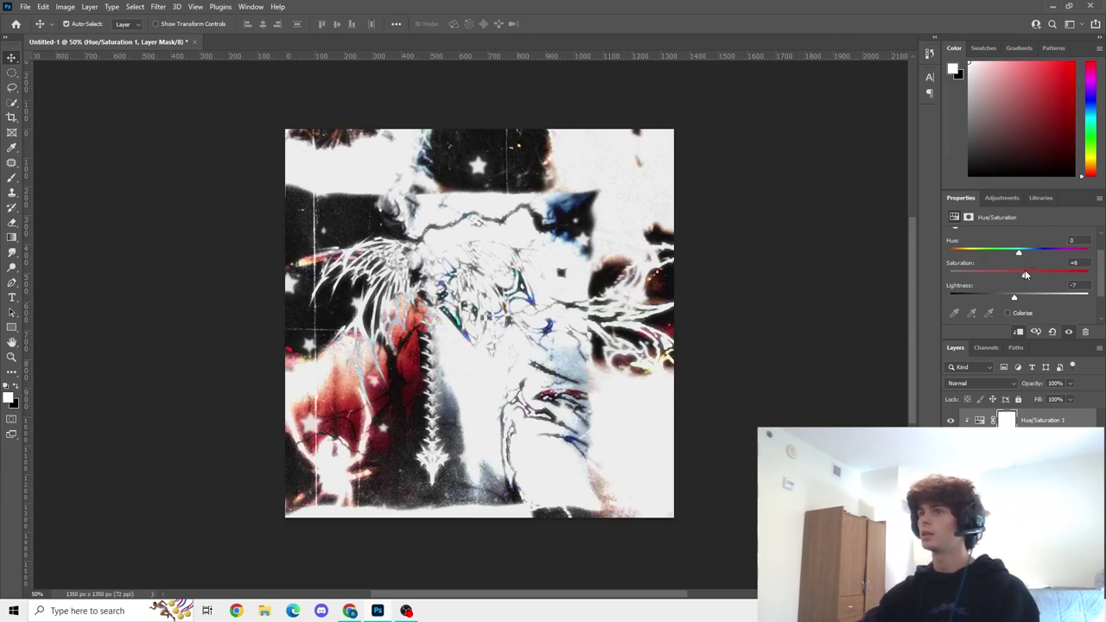
left_click_drag(1025, 275, 990, 275)
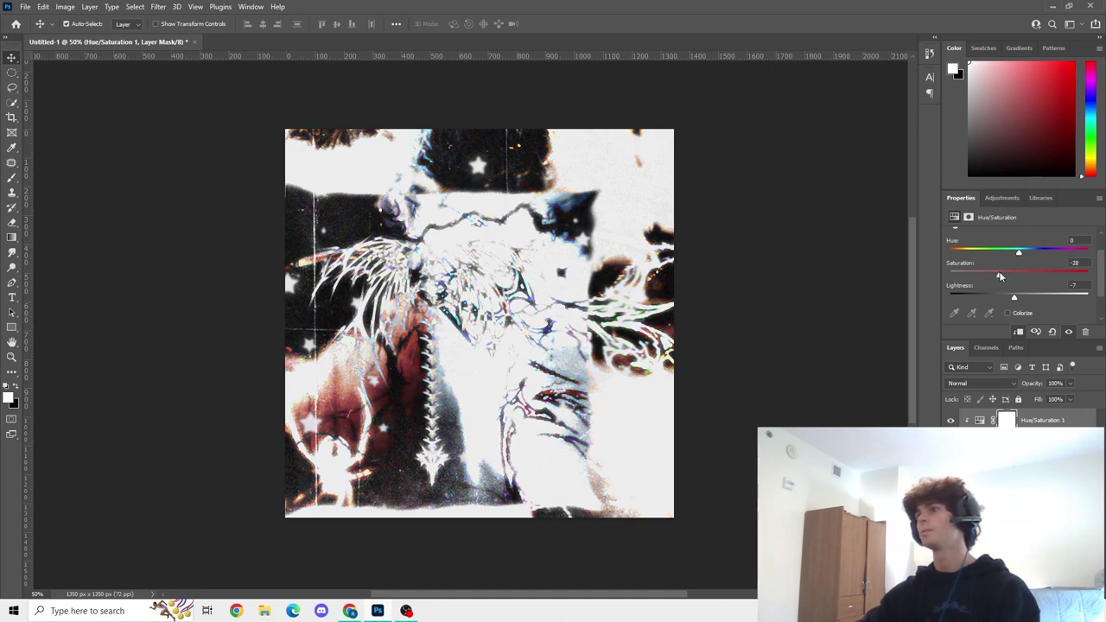
left_click(1019, 293)
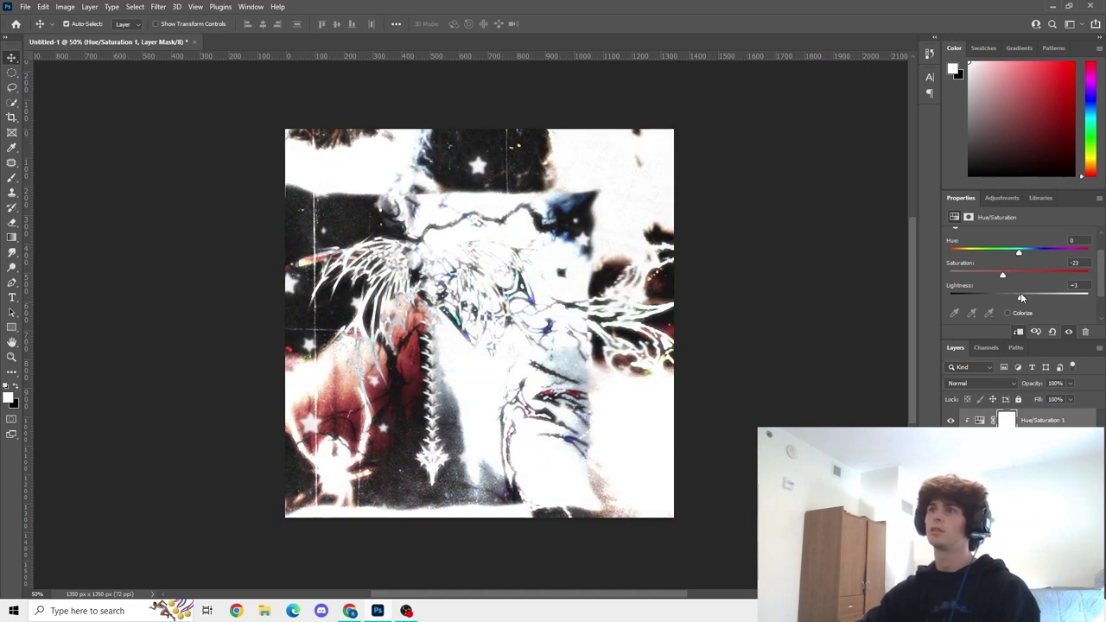
left_click_drag(1022, 297, 1024, 298)
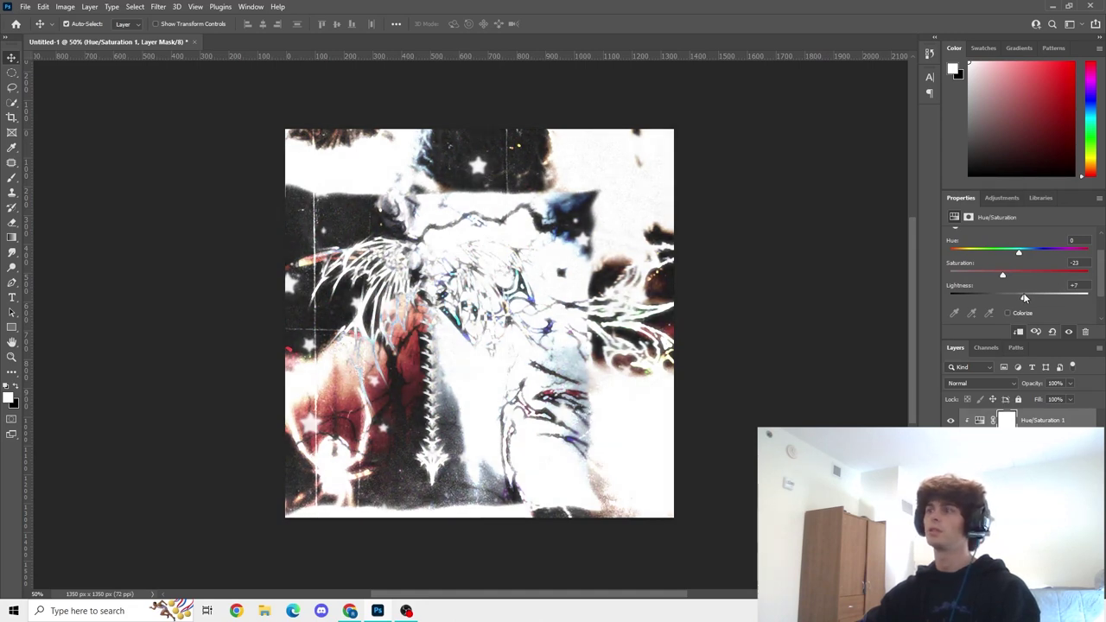
- Merge the Hue/Saturation adjustment and the artwork layers below it into a single pixel layer
left_click(803, 337)
left_click(1036, 440)
left_click(1043, 421, "ctrl")
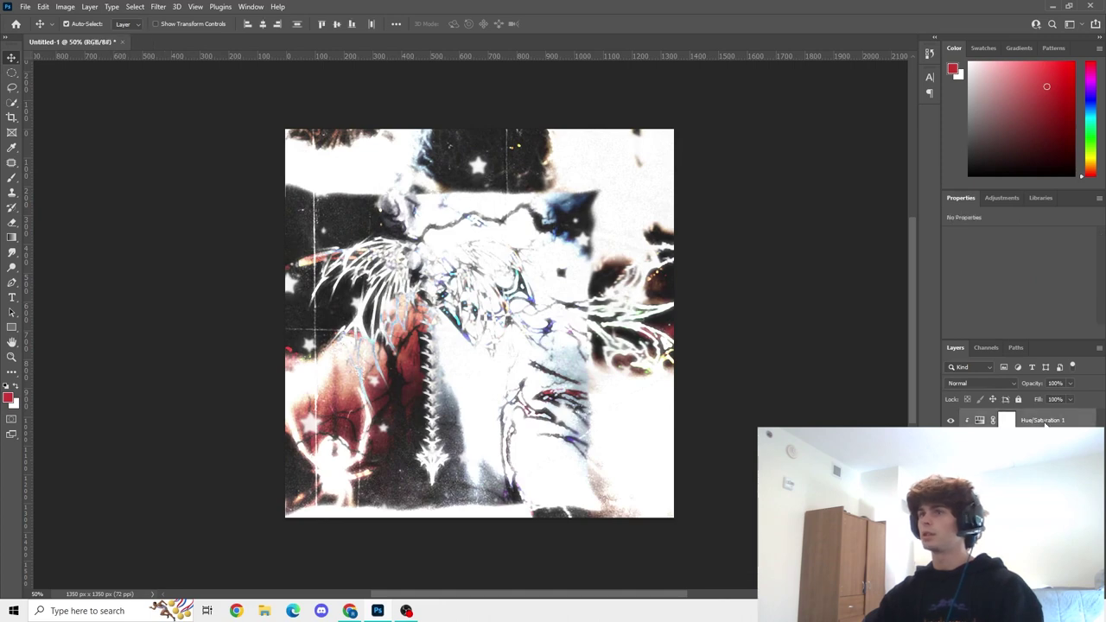
right_click(1042, 421)
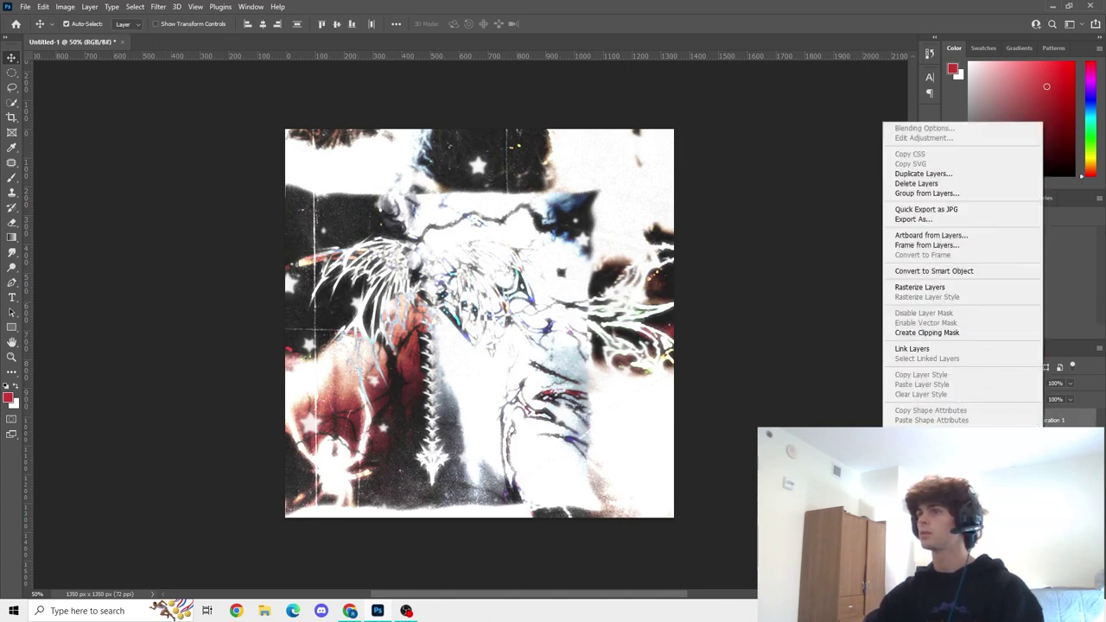
left_click(920, 452)
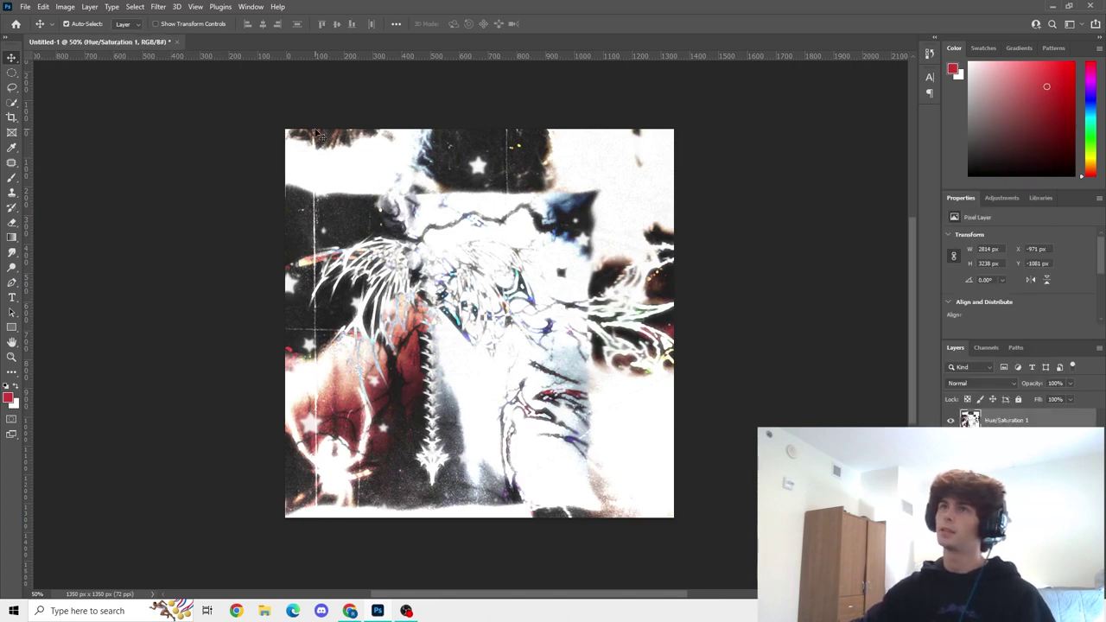
- Open the merged layer in the Filter Gallery, turn off the Neon Glow and Diffuse Glow effects, and turn on Paint Daubs
left_click(157, 8)
left_click(185, 72)
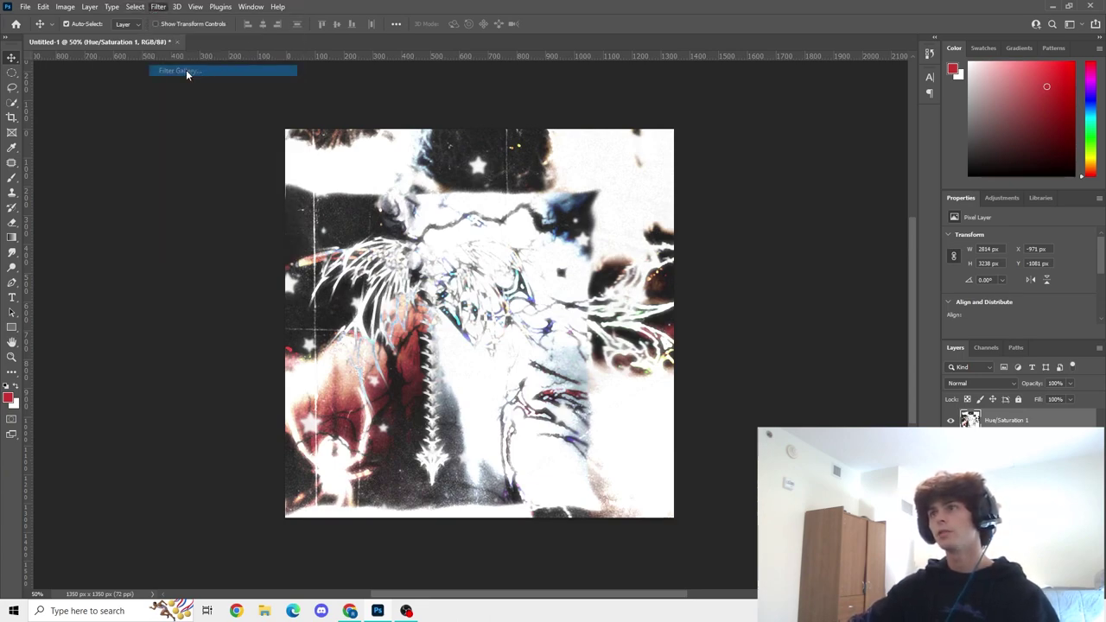
scroll(426, 156, "down", 3)
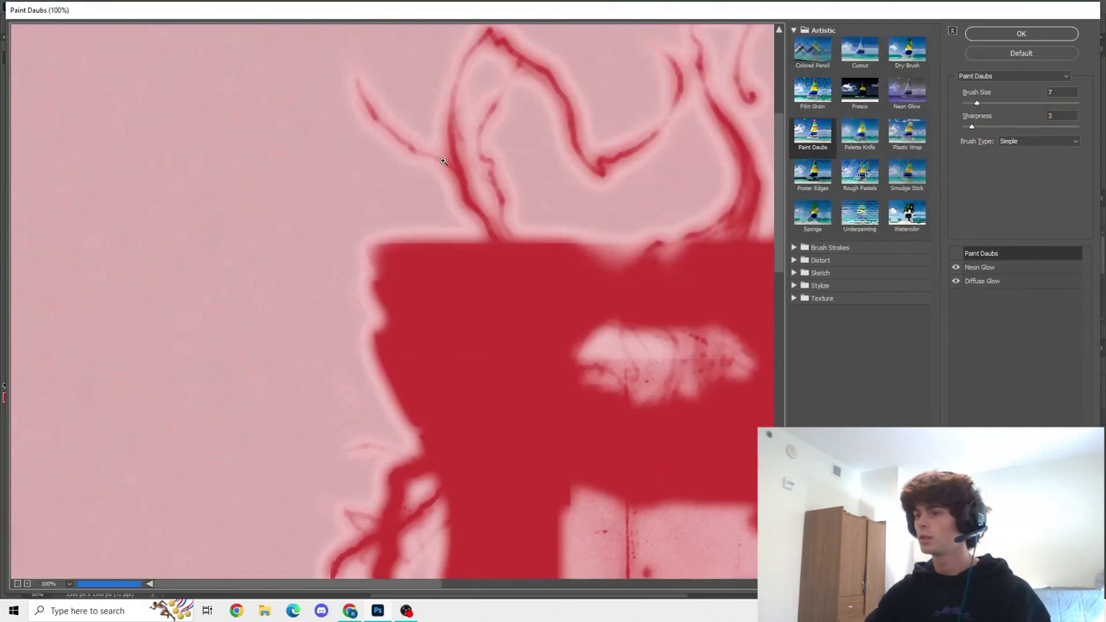
key("ctrl+minus")
key("ctrl+minus")
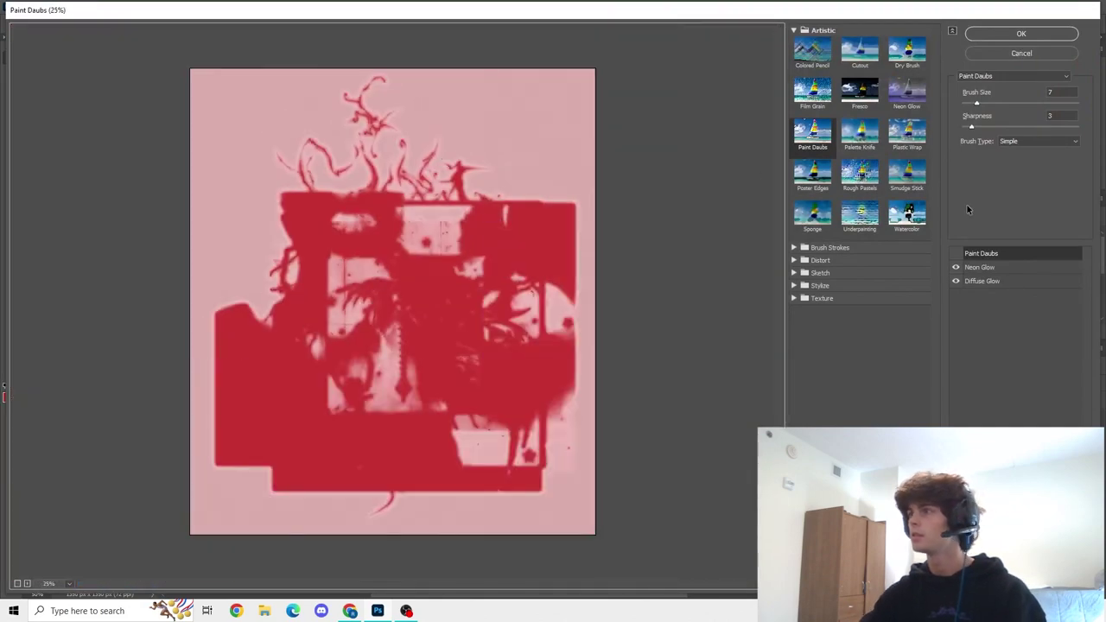
left_click(955, 269)
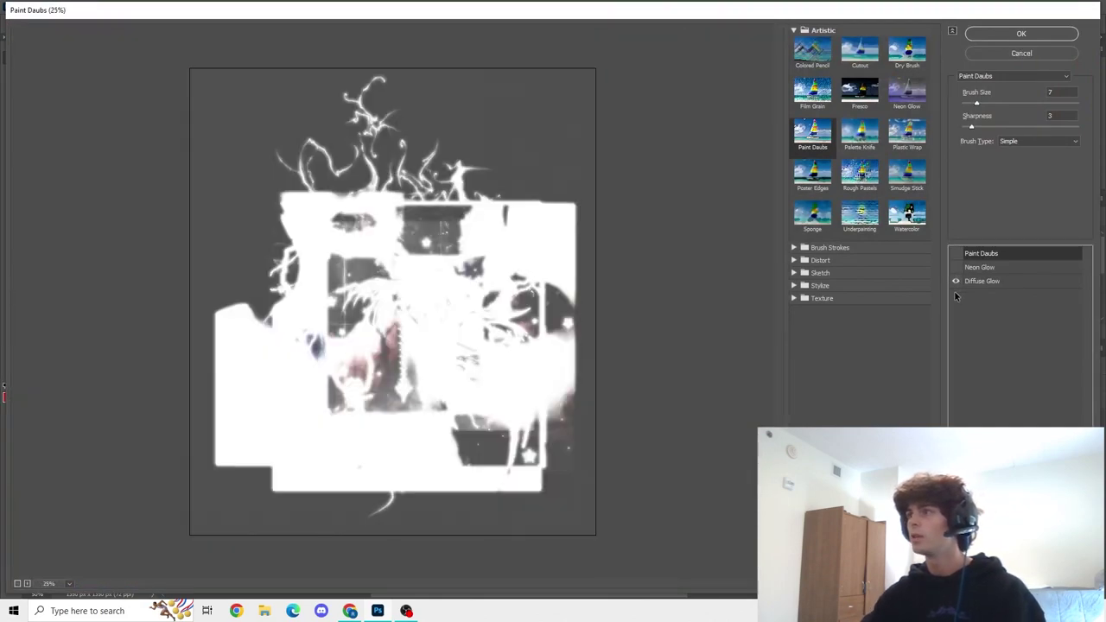
left_click(954, 284)
left_click(954, 253)
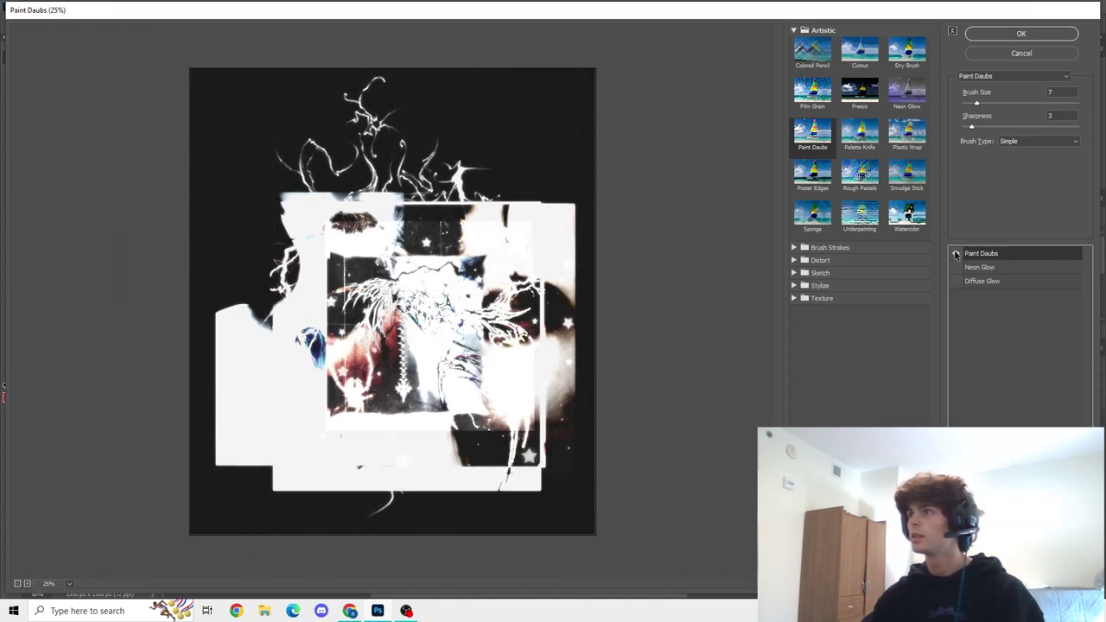
- Try the Palette Knife, Smudge Stick, Watercolor and Underpainting effects on the artwork
left_click(859, 134)
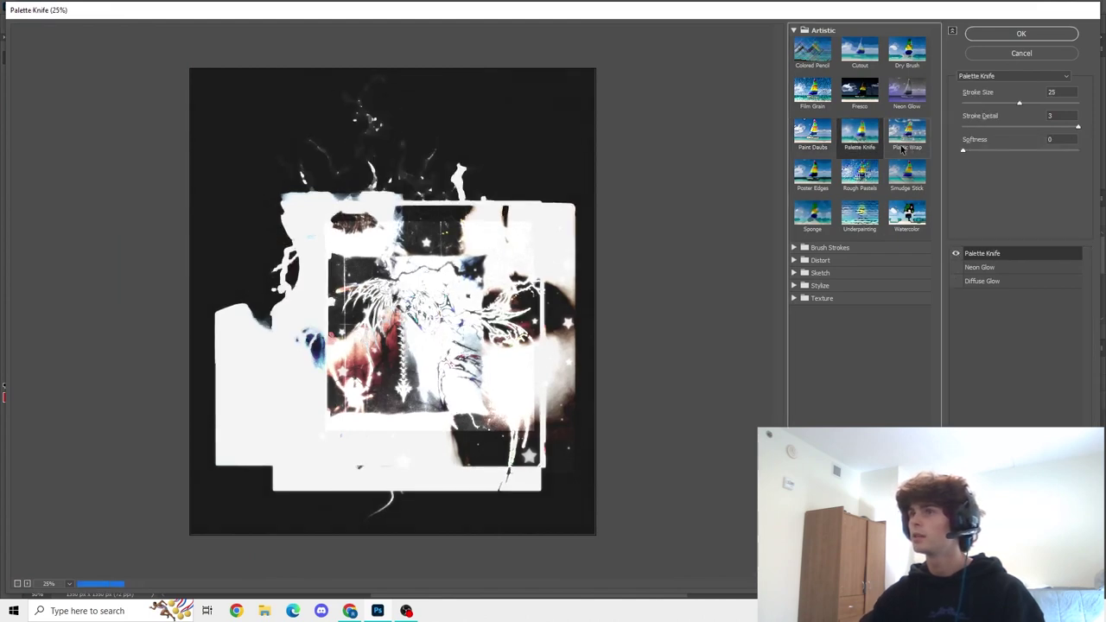
left_click(916, 178)
left_click(906, 213)
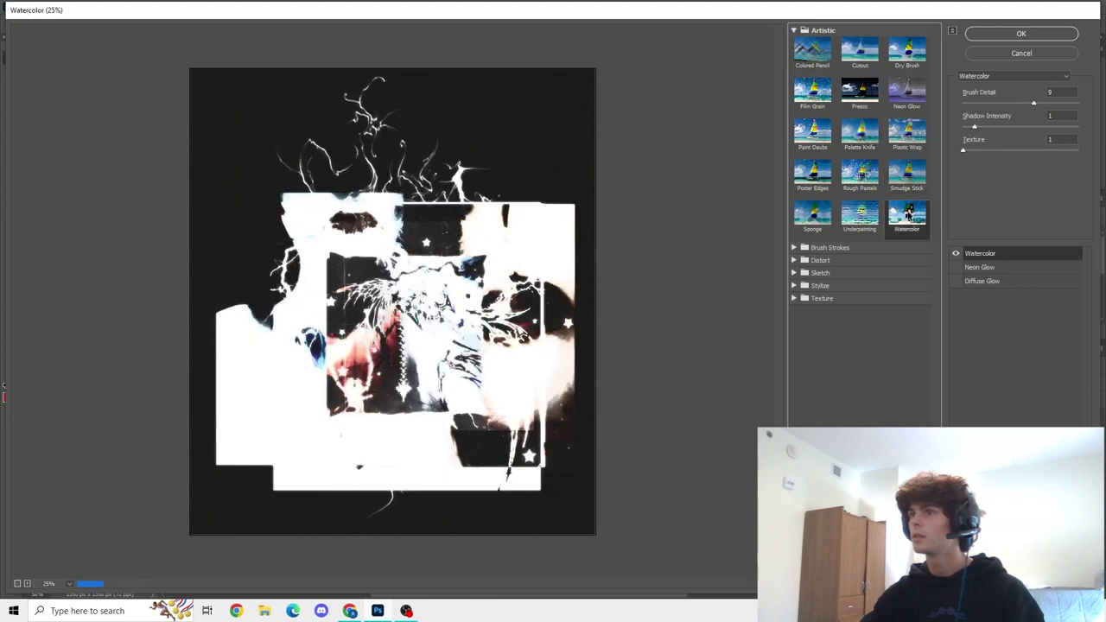
left_click(875, 213)
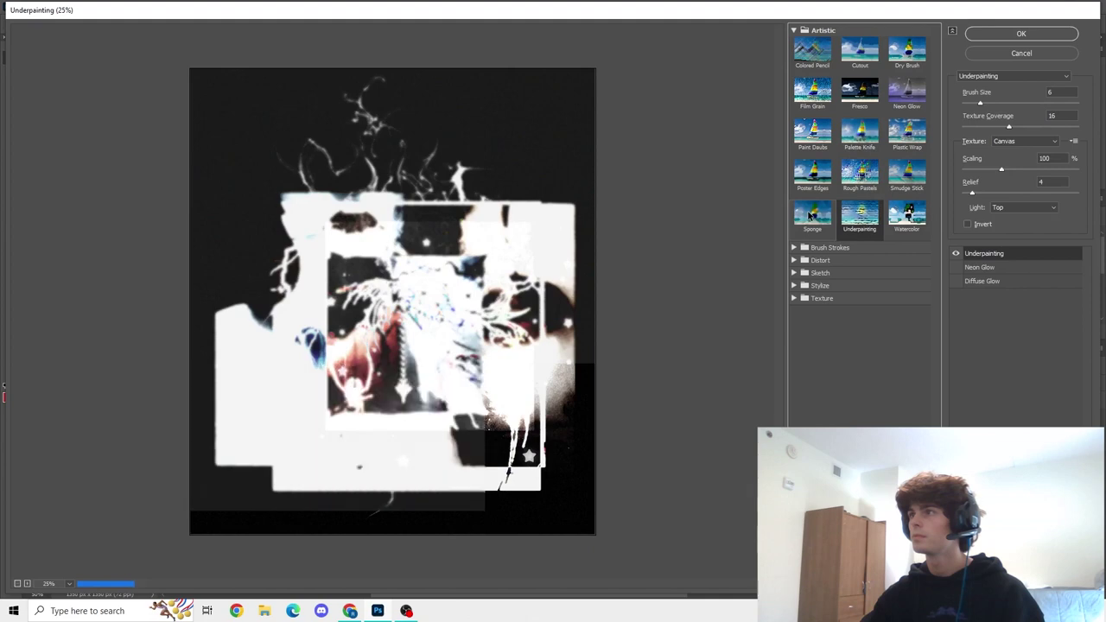
- Try the Paint Daubs effect with brush size 18, then with brush size 4 and sharpness 9
left_click(810, 140)
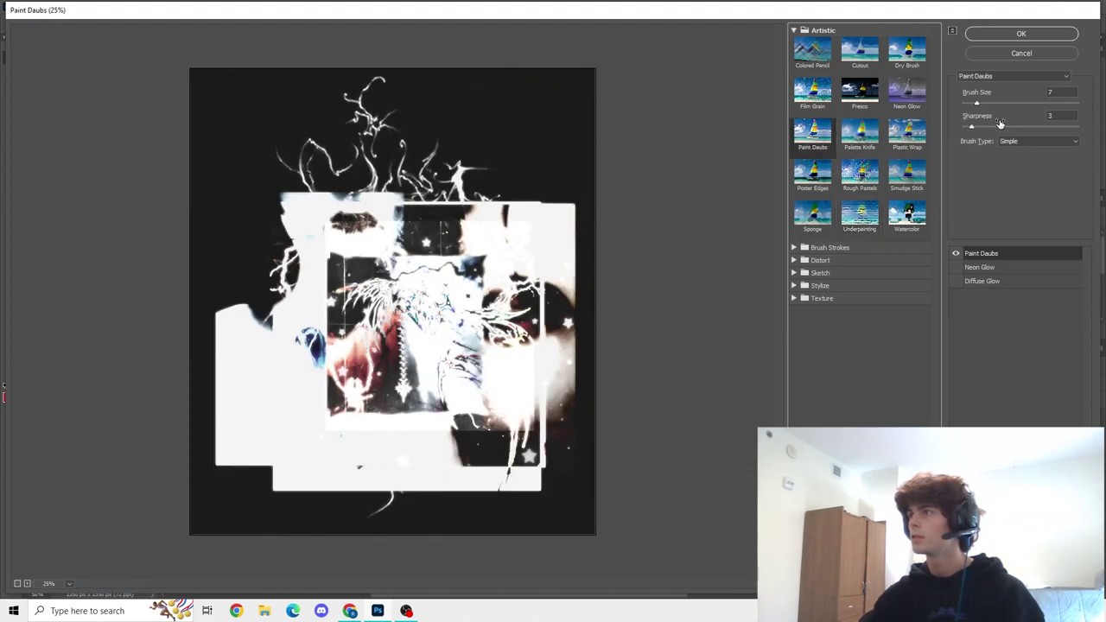
left_click_drag(976, 103, 1002, 104)
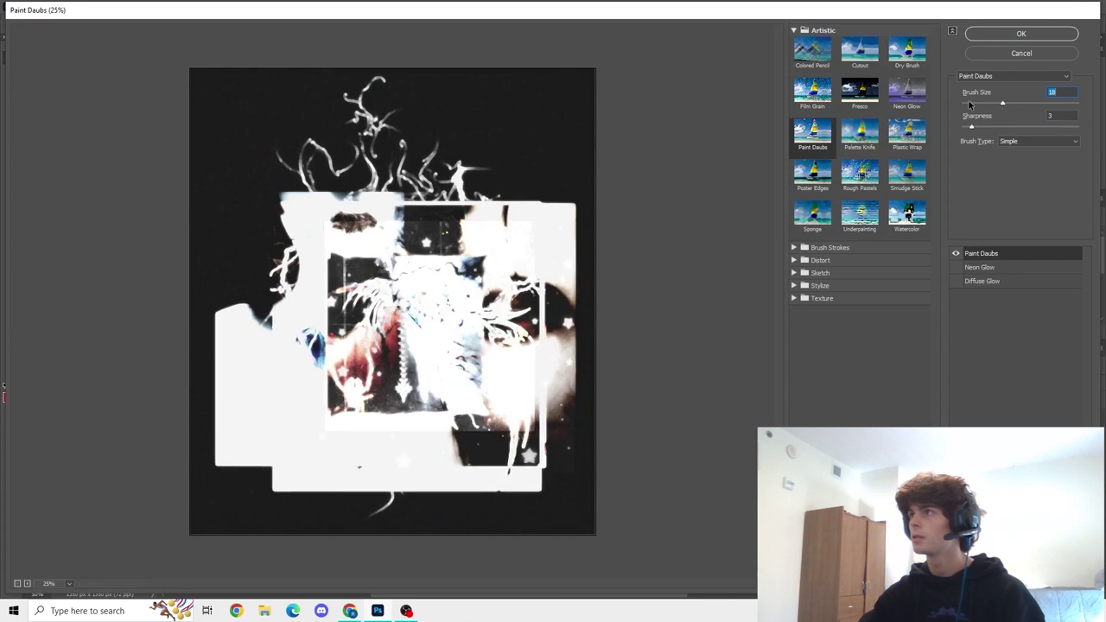
left_click(969, 104)
left_click(990, 128)
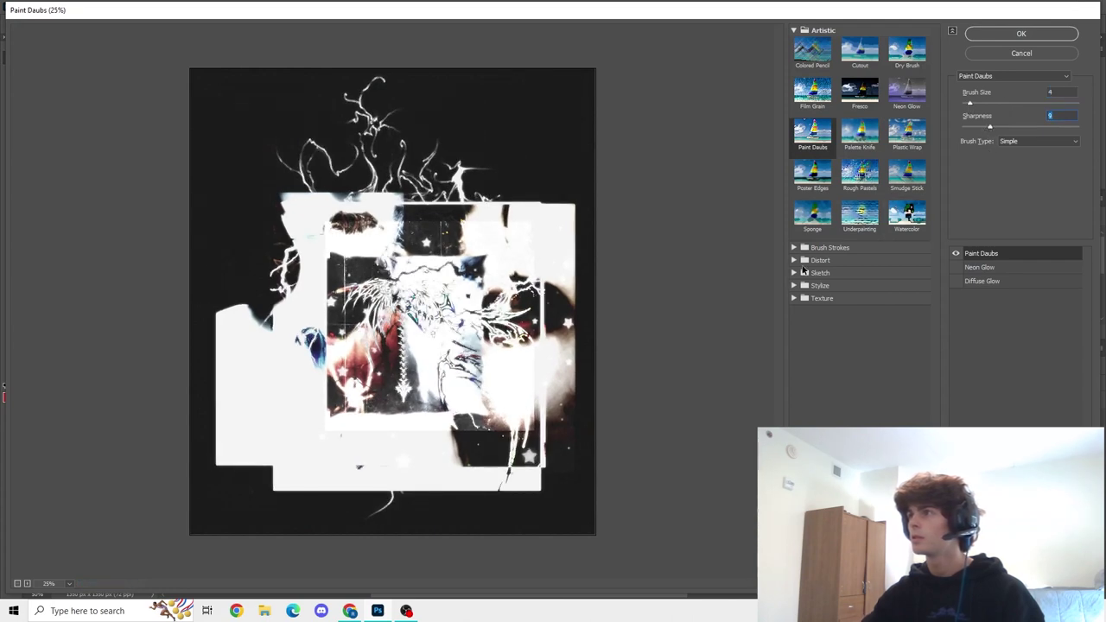
- Preview the Grain, Craquelure and Texturizer effects, and choose the Water Paper sketch effect for the artwork
left_click(803, 270)
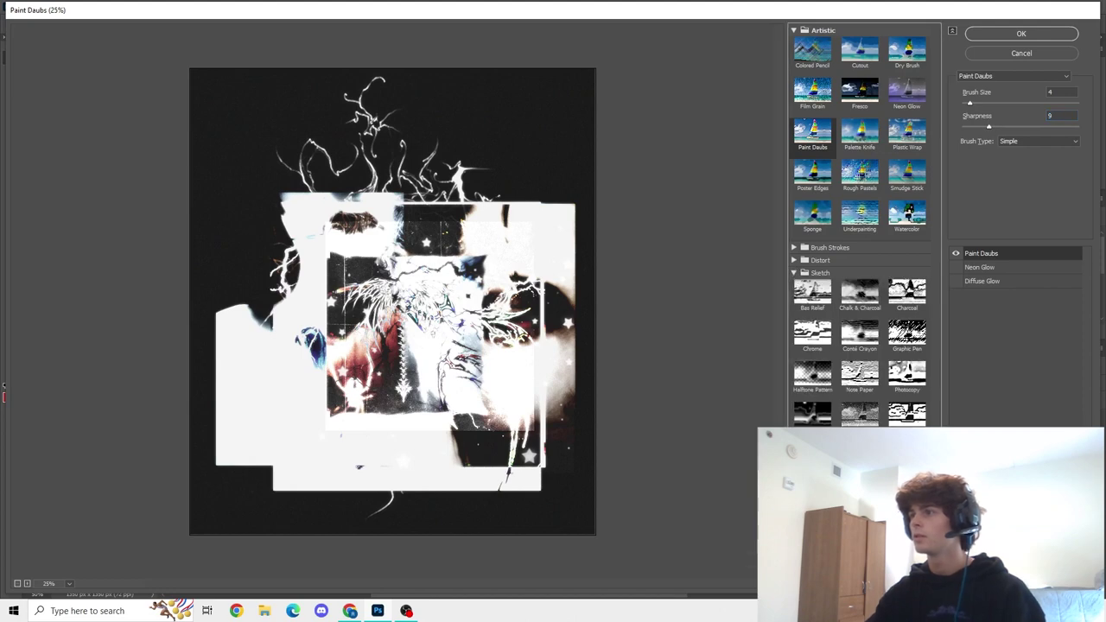
left_click(802, 502)
left_click(859, 478)
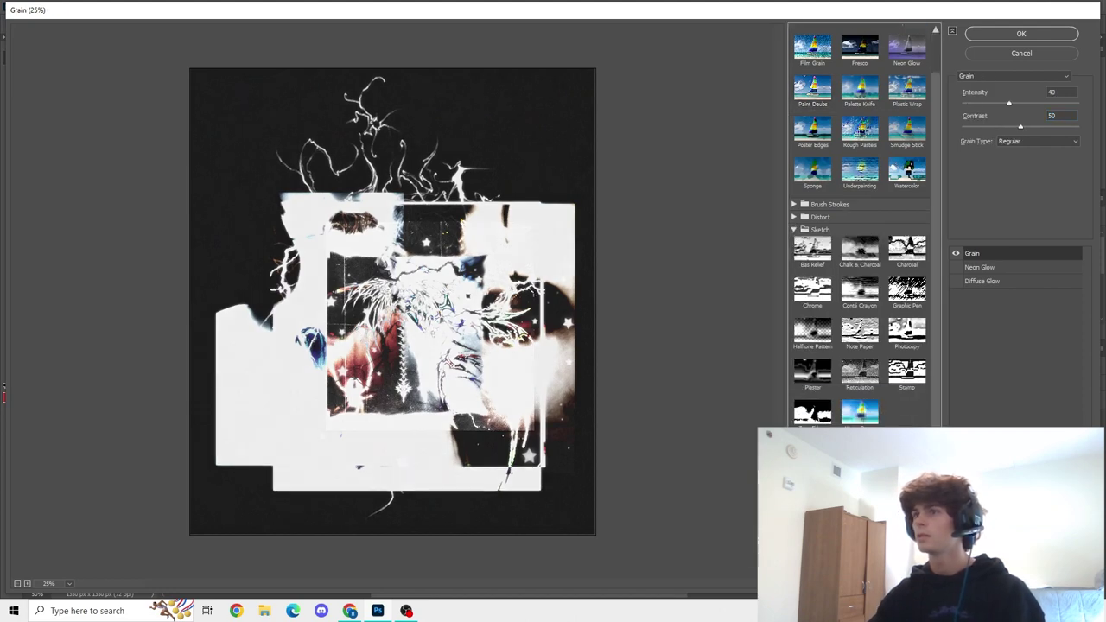
left_click(812, 477)
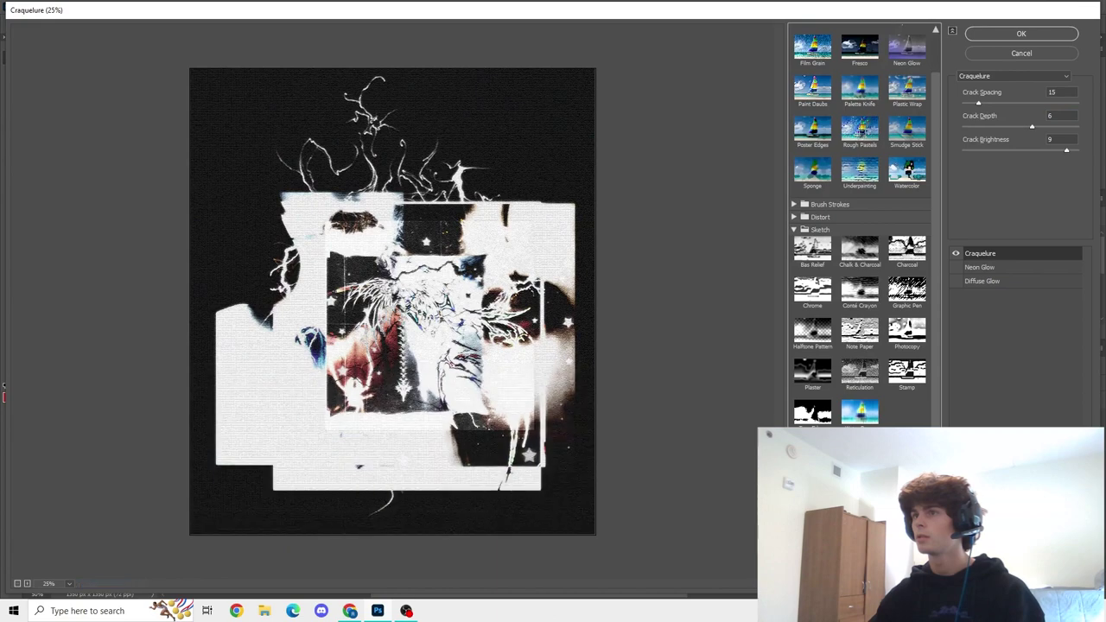
scroll(1012, 76, "down", 5)
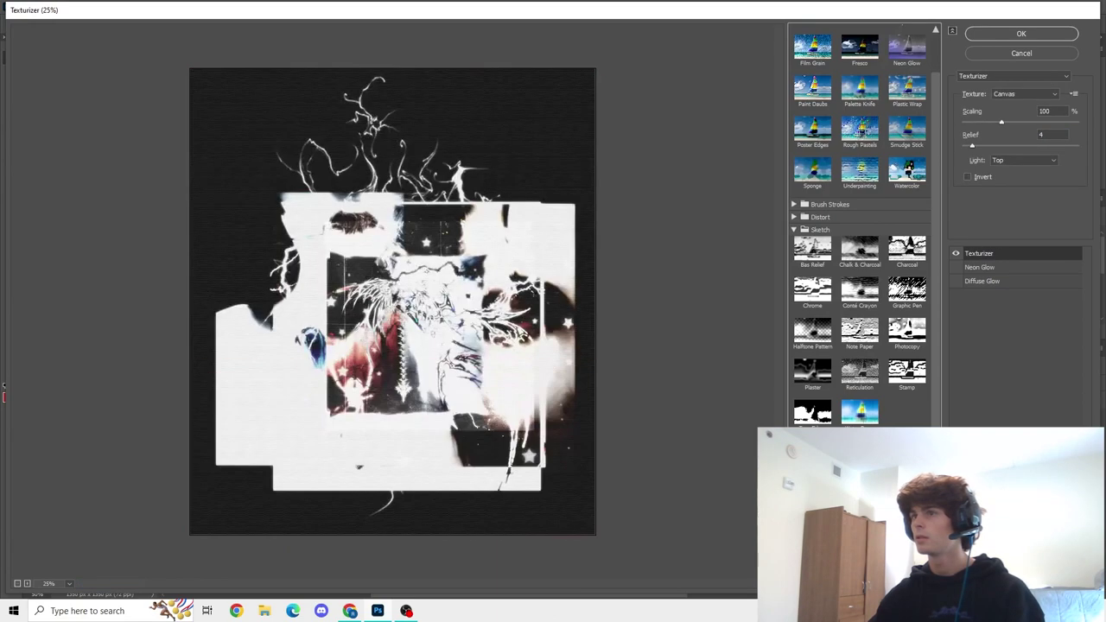
scroll(1012, 76, "down", 3)
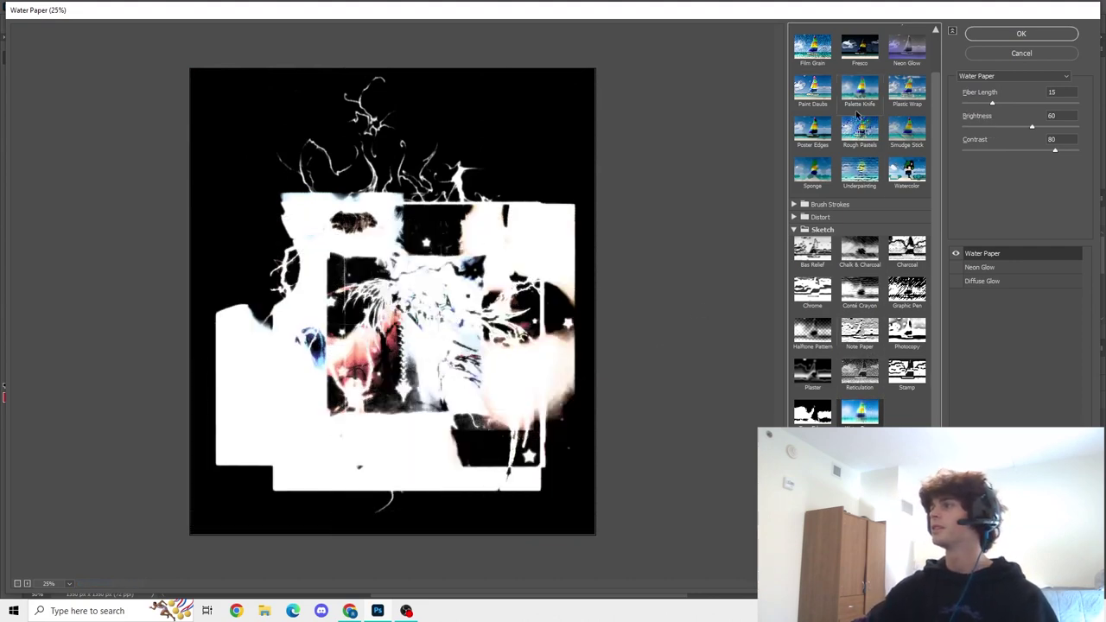
- Set the Water Paper effect's brightness to 58 and its fiber length to 6
left_click(994, 127)
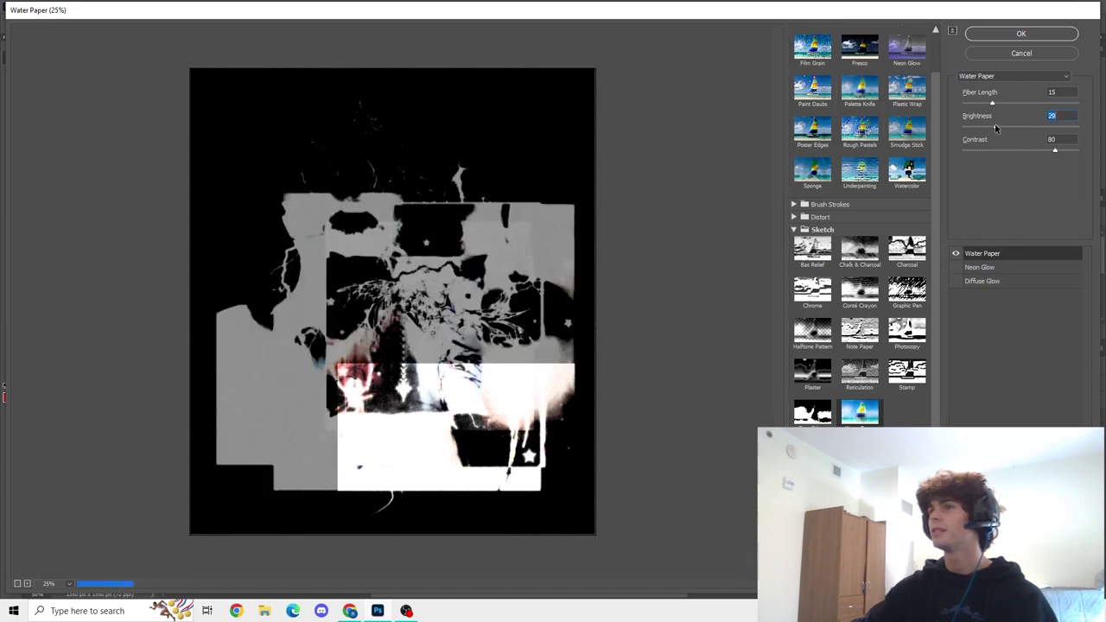
left_click(1028, 128)
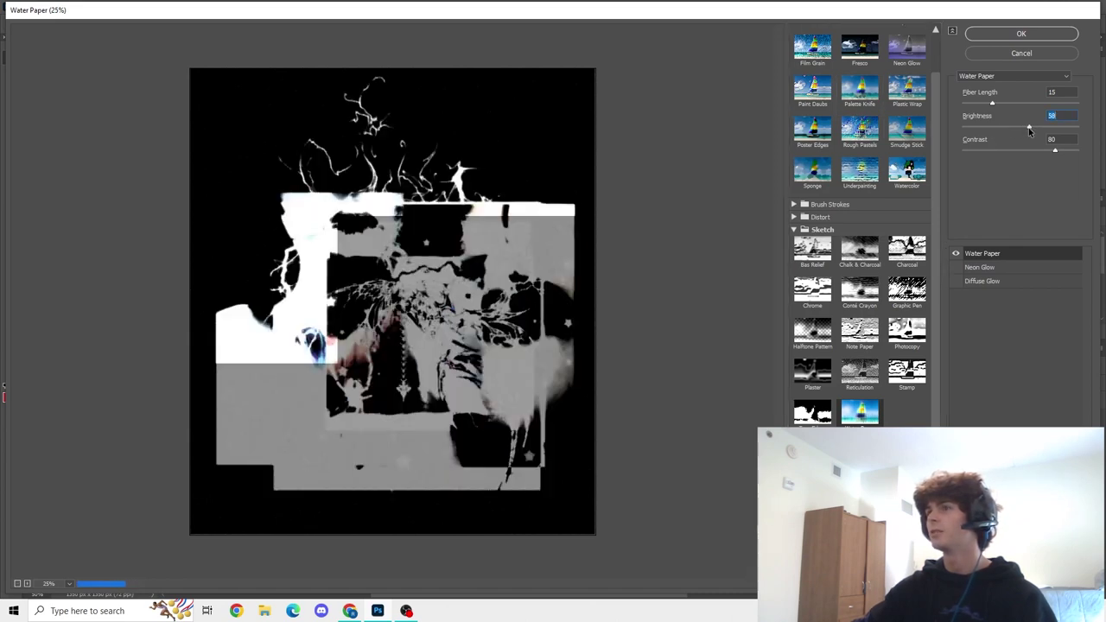
left_click(978, 102)
left_click(974, 104)
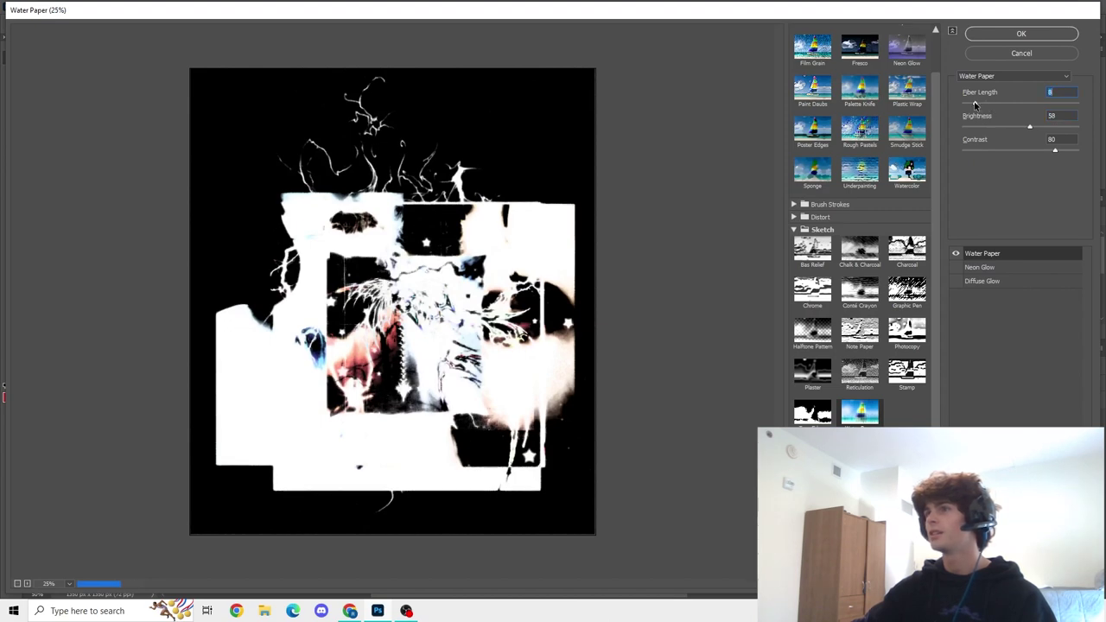
left_click(969, 105)
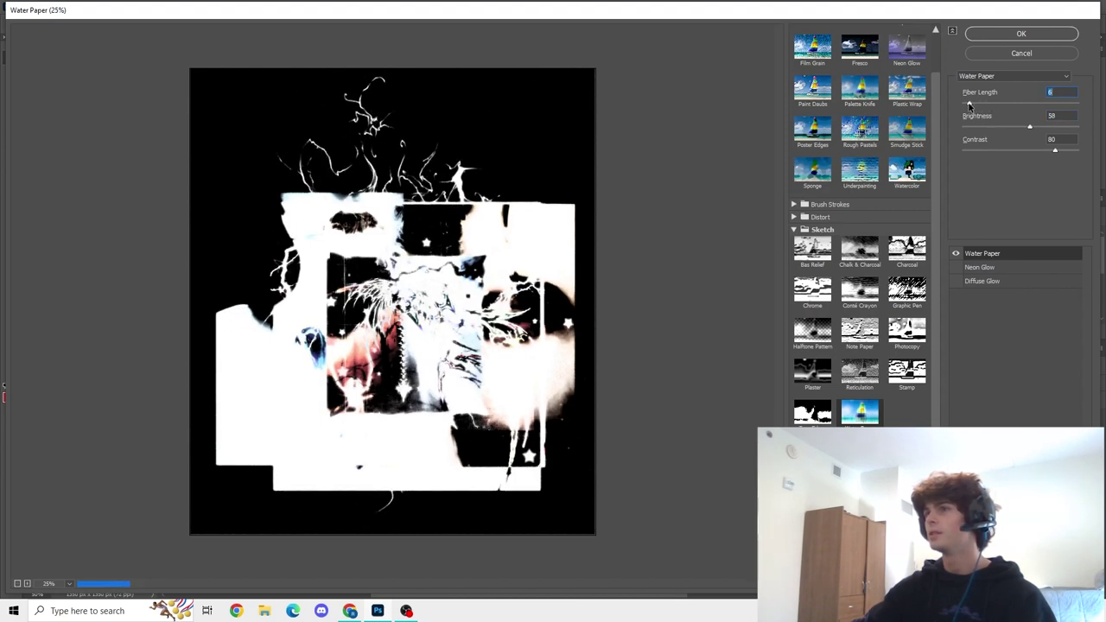
- Set the Water Paper contrast to 67, compare the artwork with and without the effect, and apply it
left_click(1003, 149)
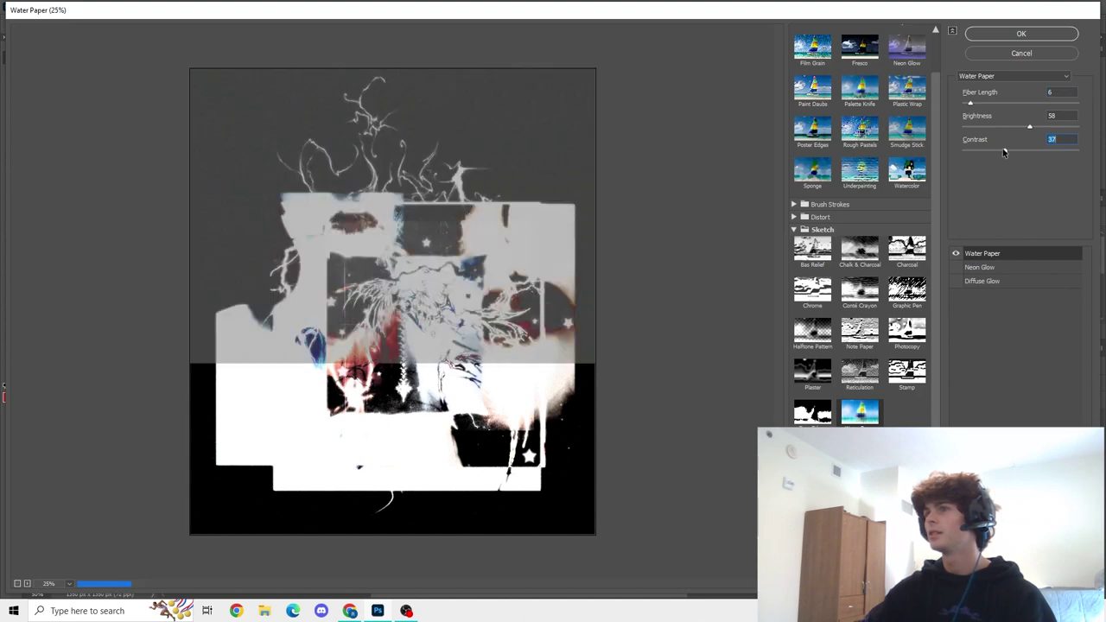
left_click(1041, 150)
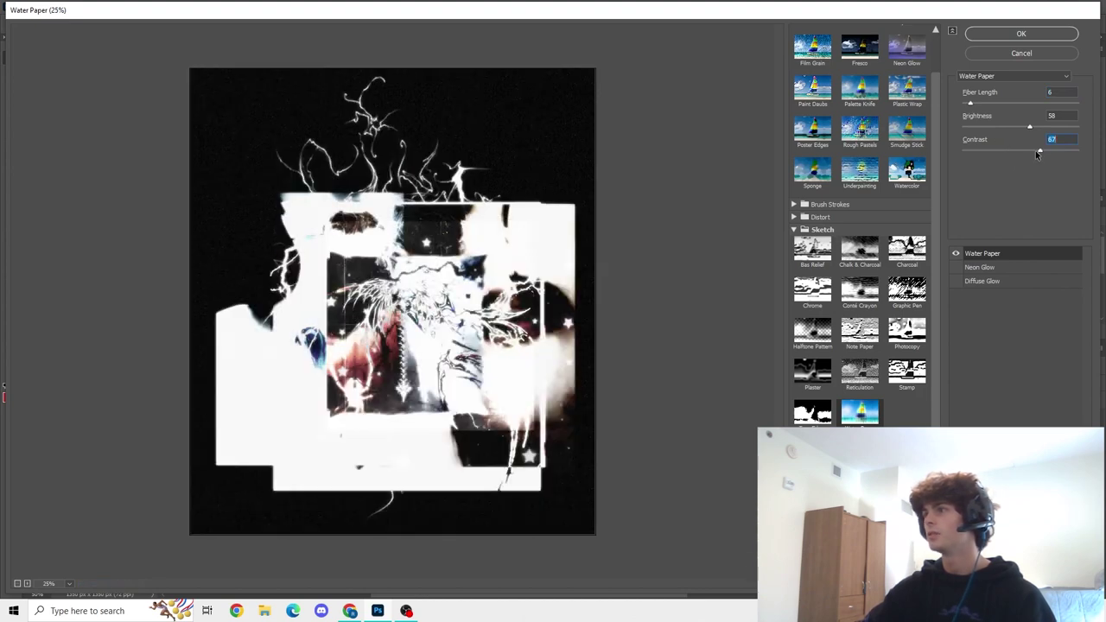
left_click(955, 254)
left_click(956, 254)
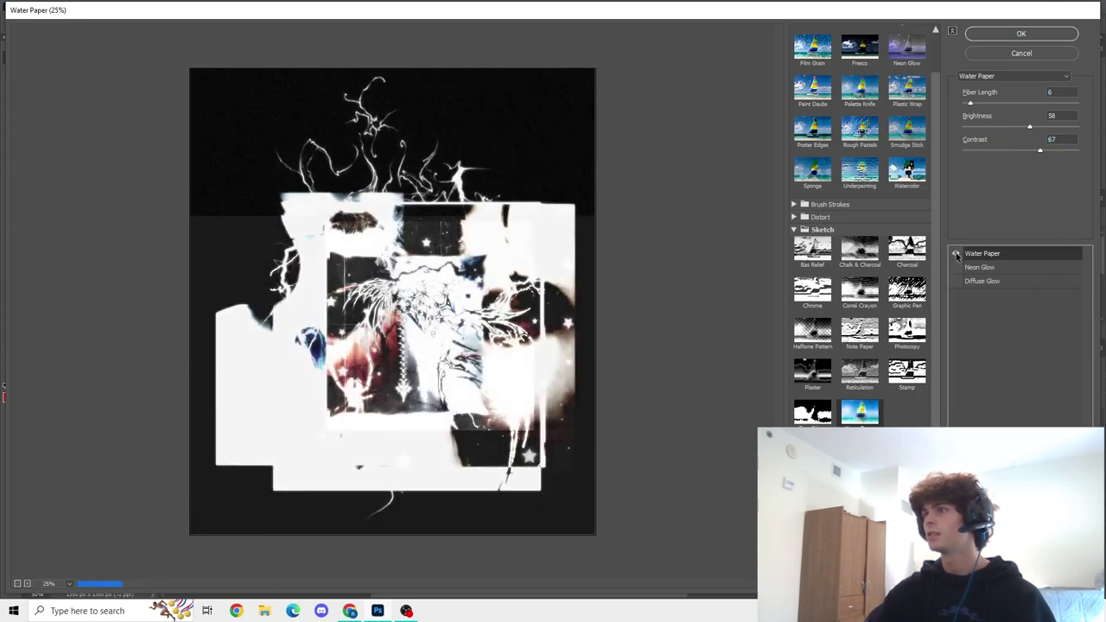
left_click(1020, 35)
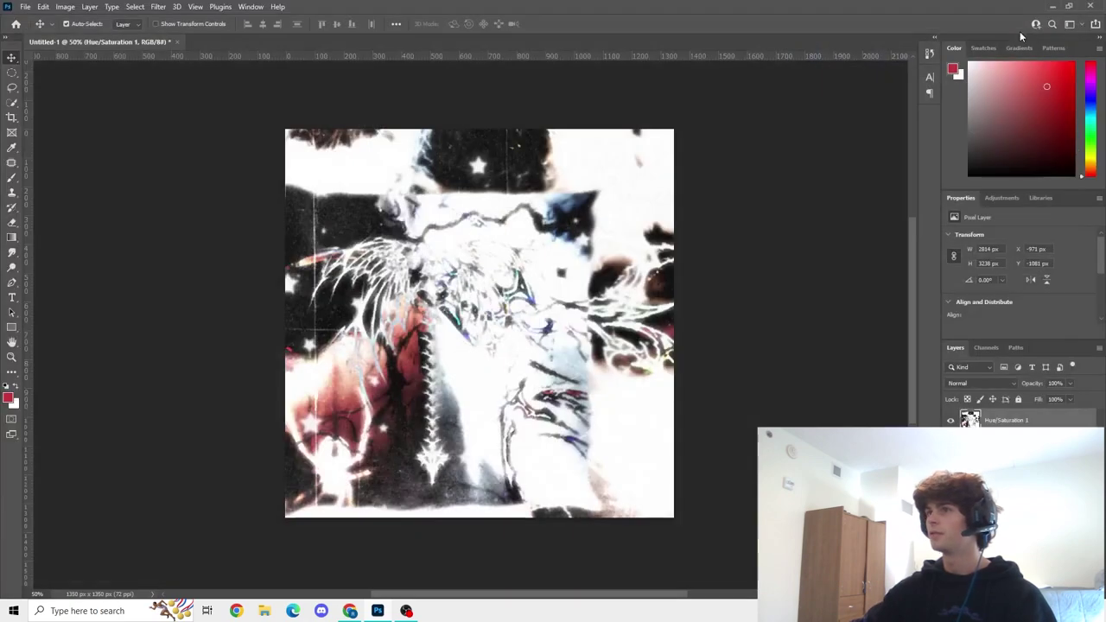
- Nudge the merged layer about 4 px to the left and apply a Gaussian Blur with a 0.1-pixel radius
mouse_move(640, 280)
left_mouse_down()
mouse_move(624, 280)
mouse_move(643, 285)
left_mouse_up()
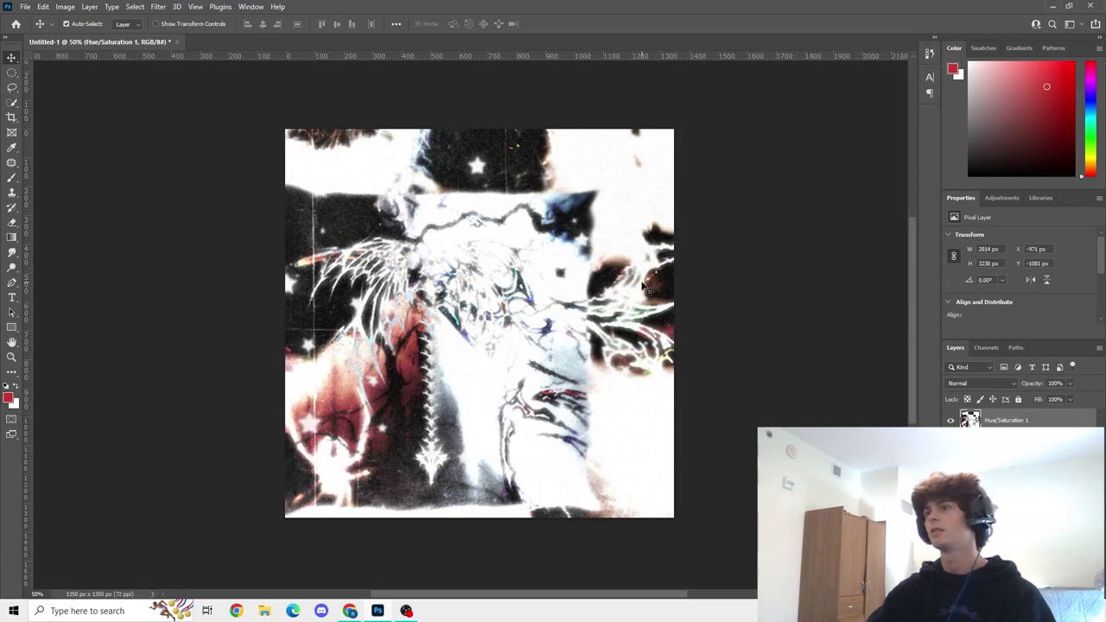
left_click(158, 7)
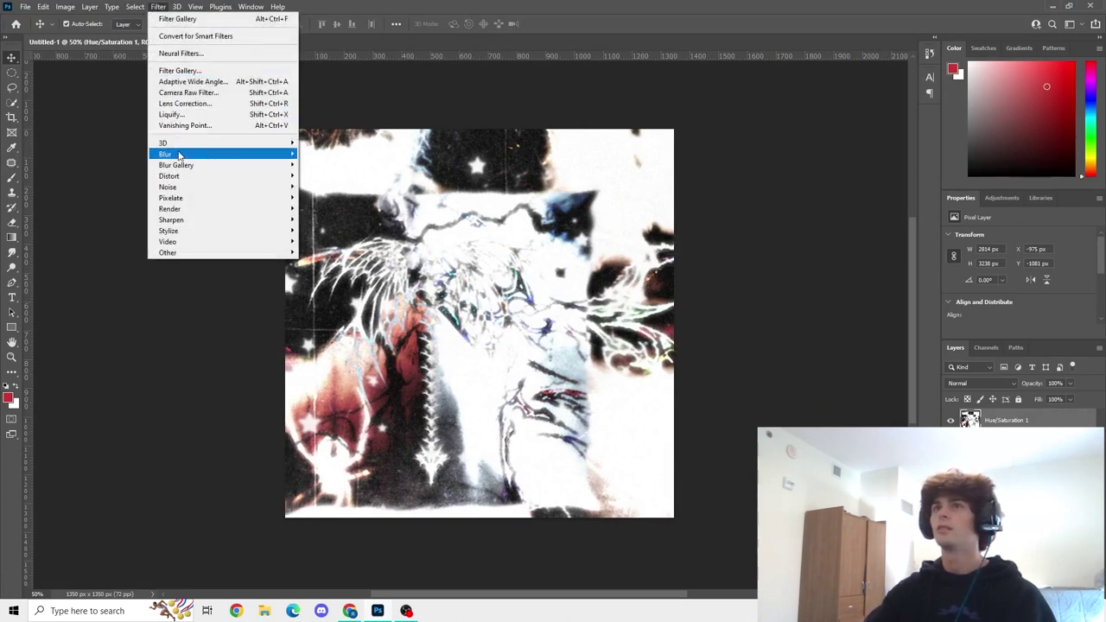
mouse_move(183, 155)
left_click(345, 198)
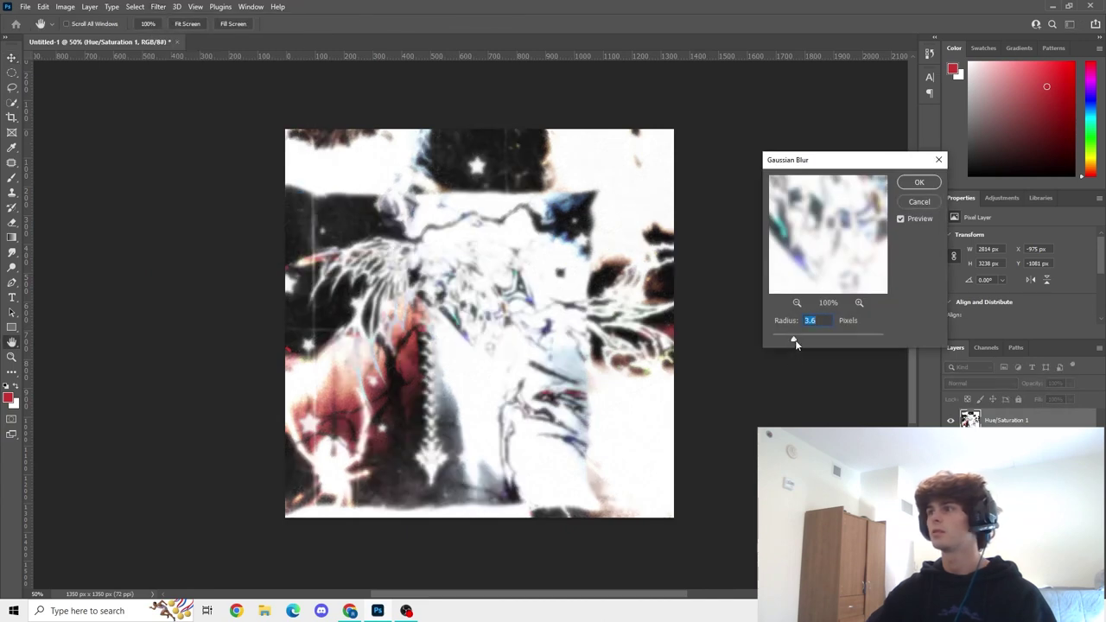
left_click_drag(795, 342, 768, 339)
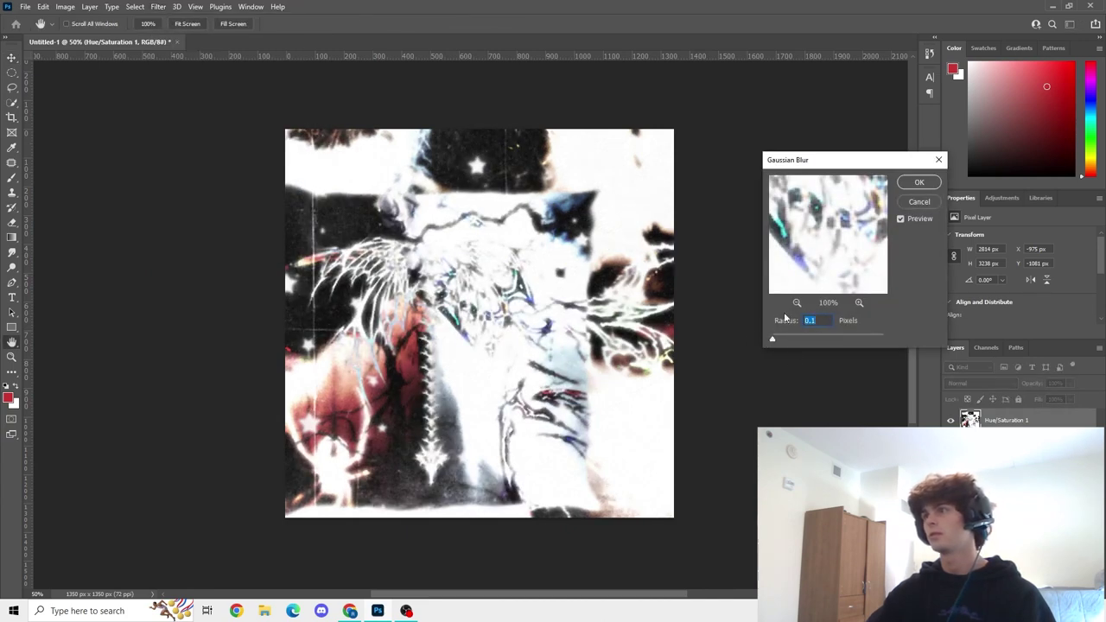
left_click(919, 182)
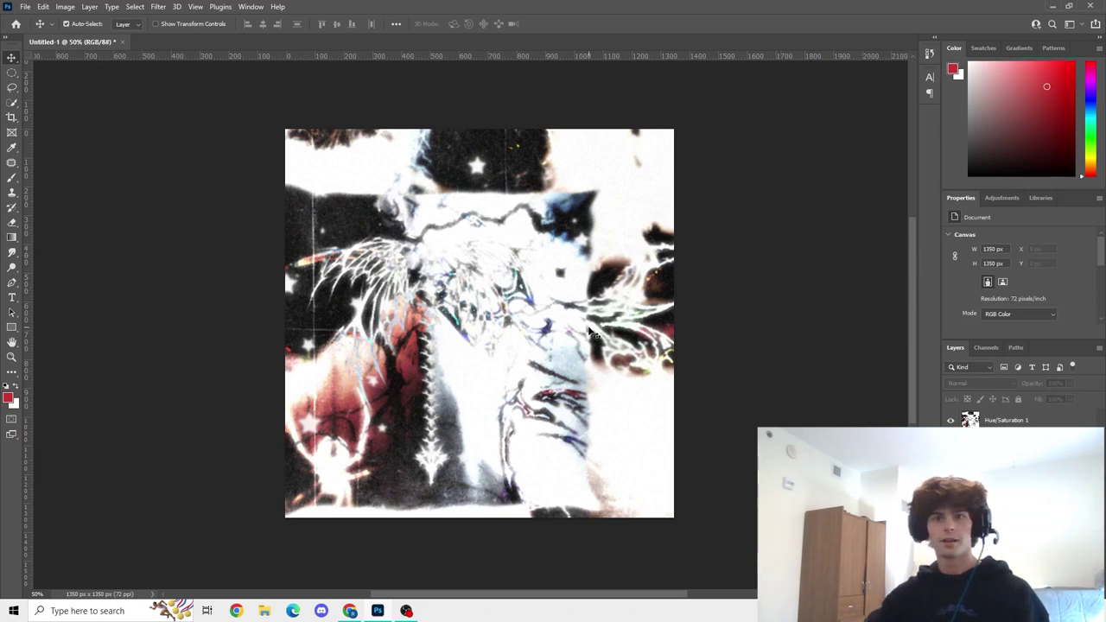
- Switch to Chrome and search Google for "art dystopia font"
key("alt+Tab")
left_click(192, 33)
type("art")
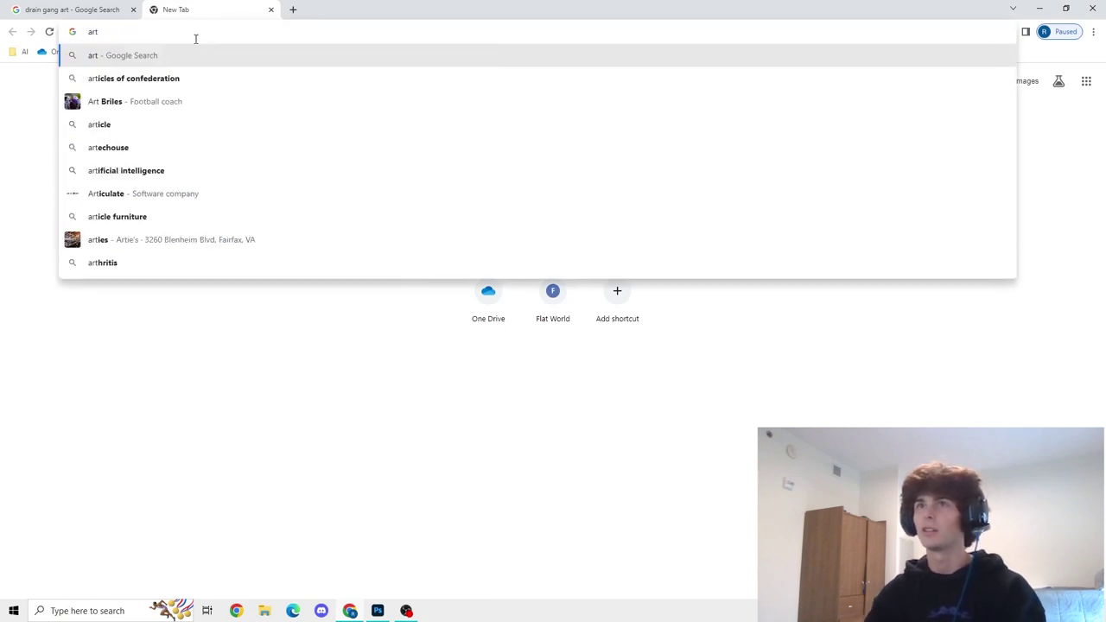
type(" dys")
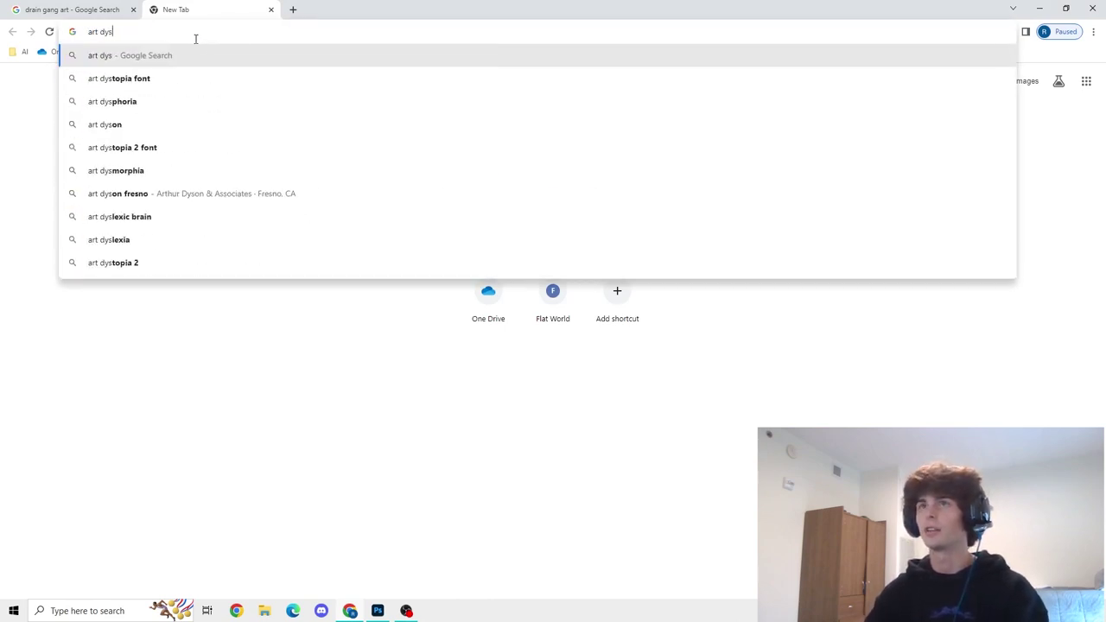
type("t")
key("Return")
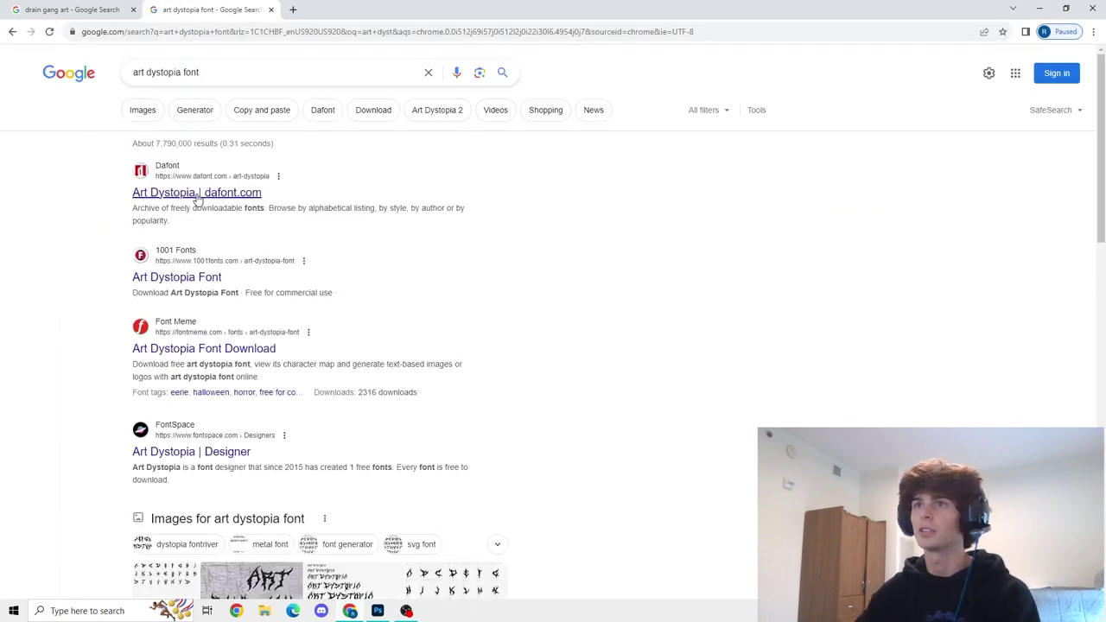
- Open the Art Dystopia font's page on dafont.com and look through its character map
left_click(197, 194)
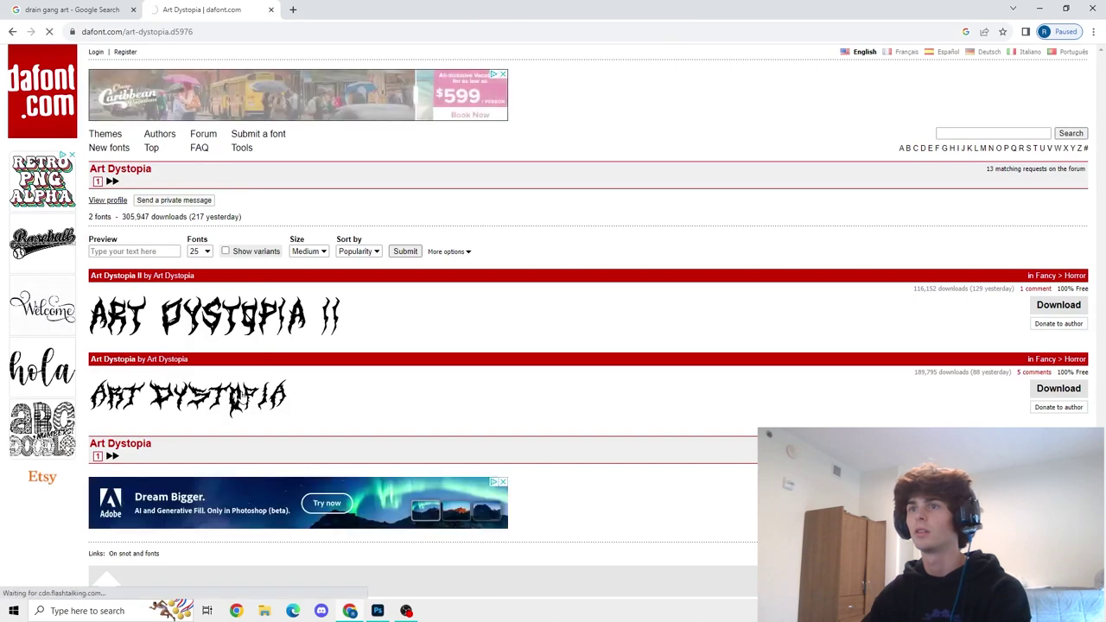
left_click(215, 394)
scroll(290, 292, "down", 2)
scroll(290, 292, "down", 7)
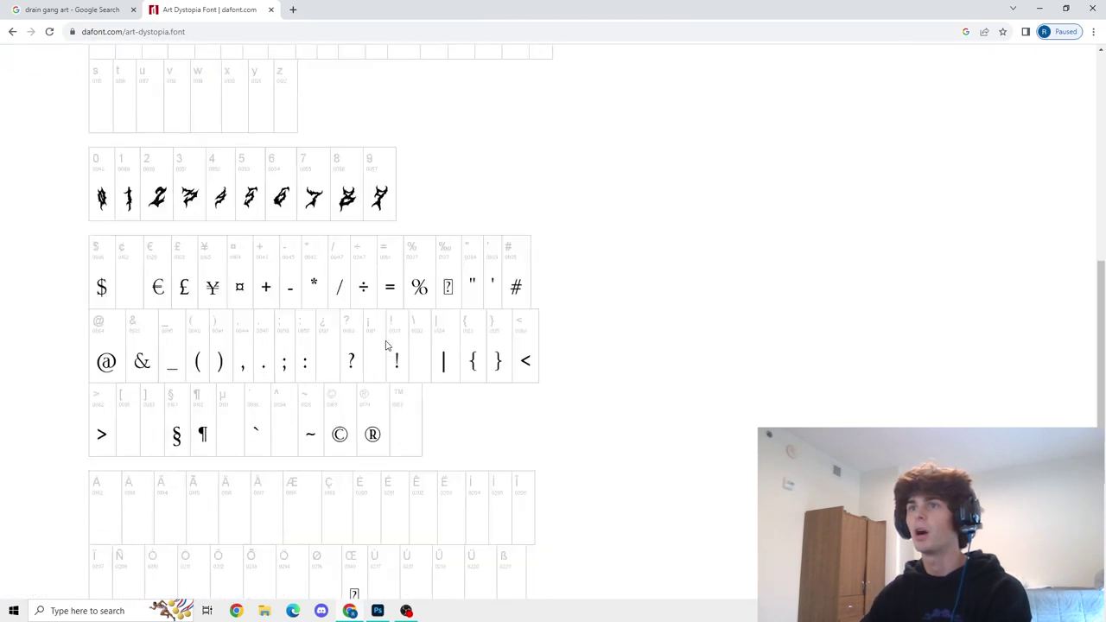
scroll(570, 396, "up", 4)
scroll(606, 399, "up", 5)
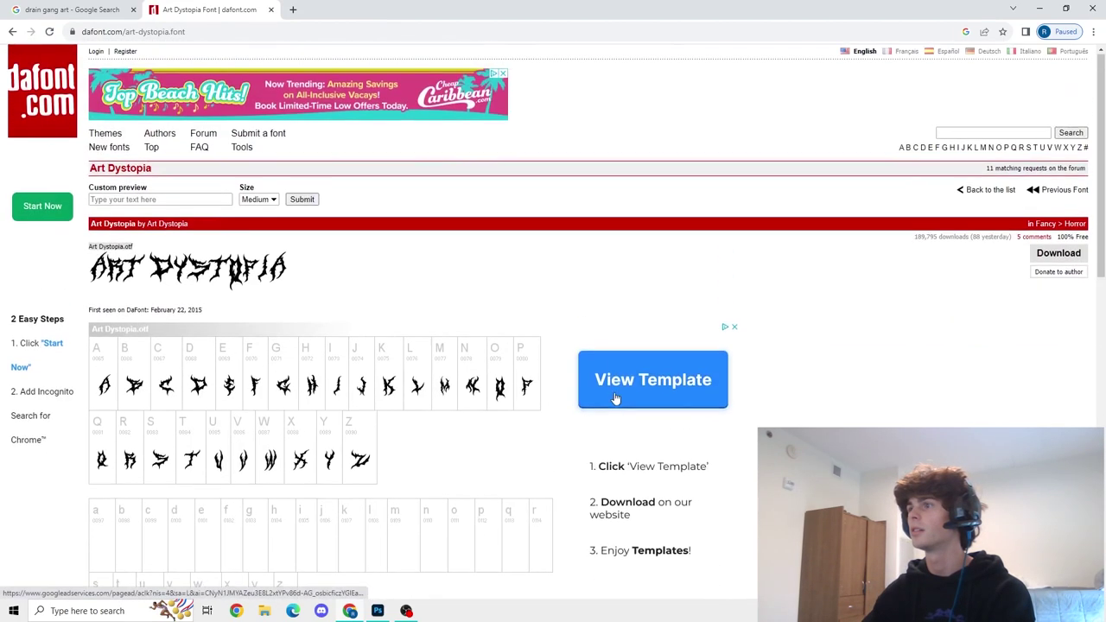
- Download the Art Dystopia font, open Art Dystopia.otf from the art_dystopia.zip archive and install it
left_click(1066, 259)
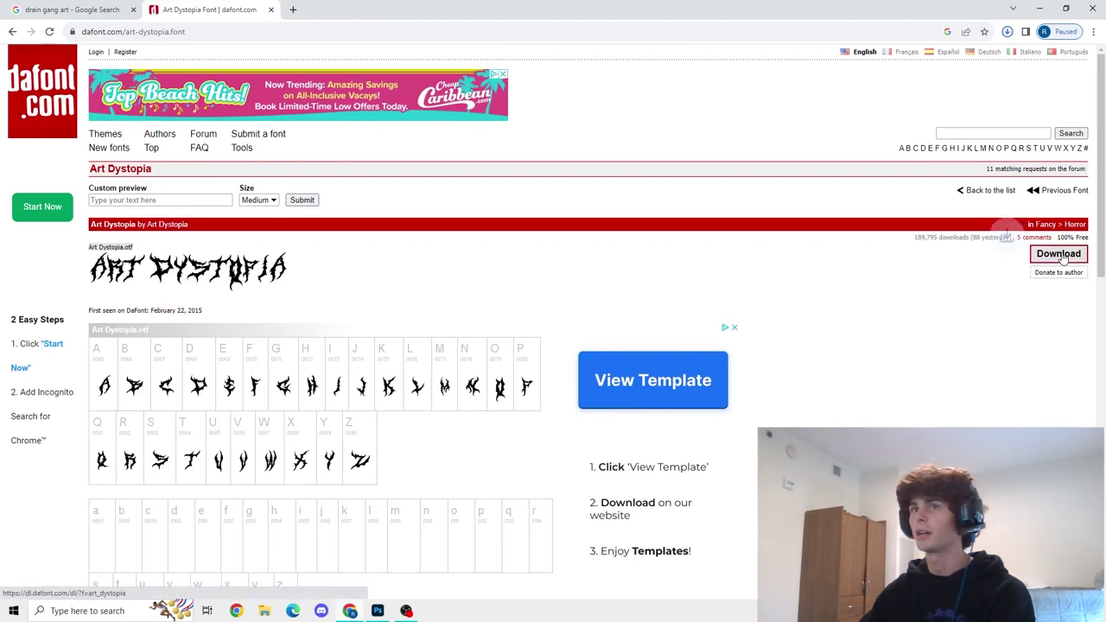
left_click(927, 57)
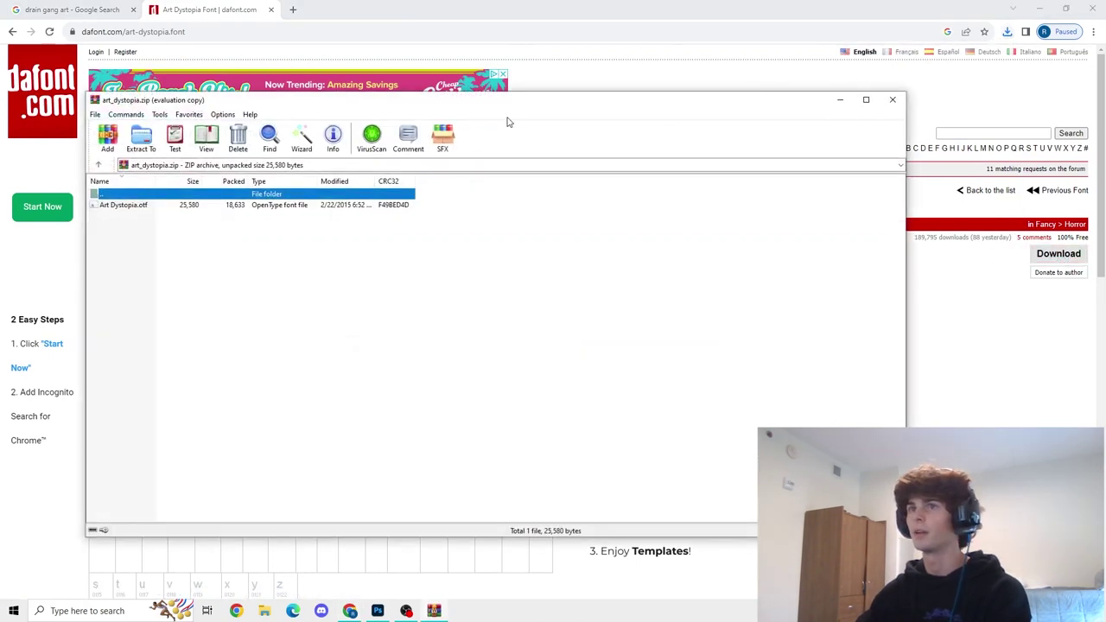
double_click(179, 204)
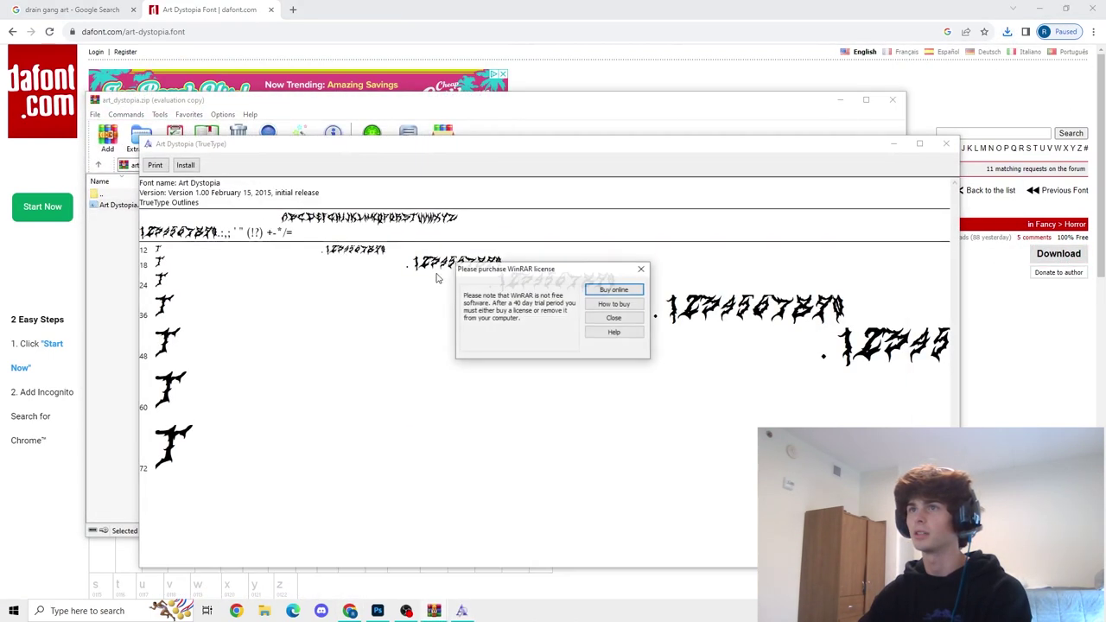
left_click(185, 164)
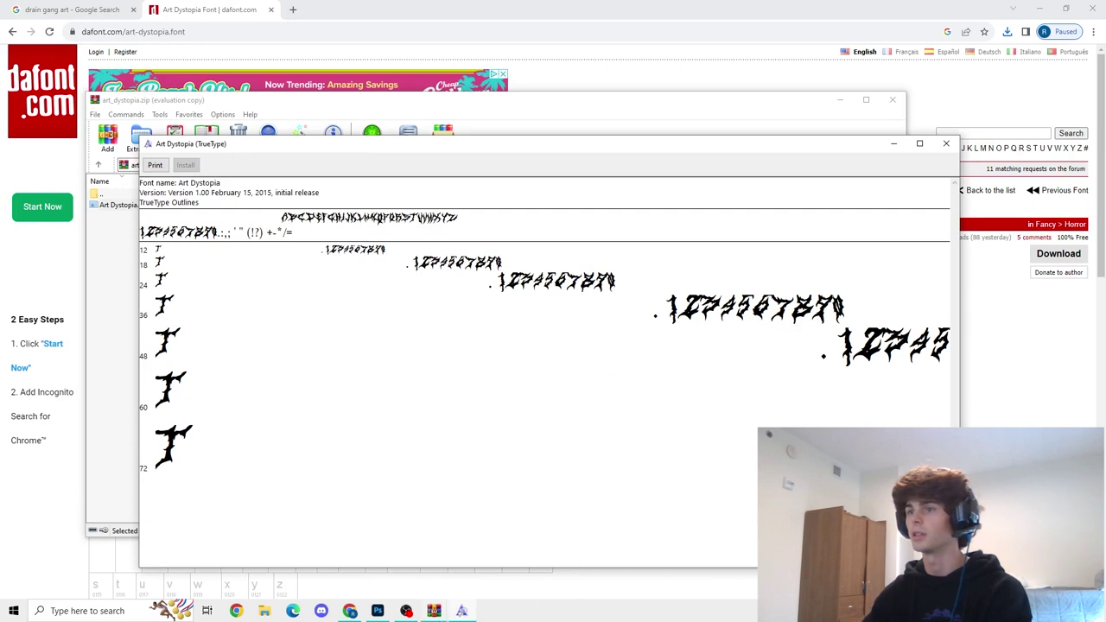
- Switch to Photoshop and add the word CHAOS in the Art Dystopia font on the upper-left part of the artwork
left_click(384, 611)
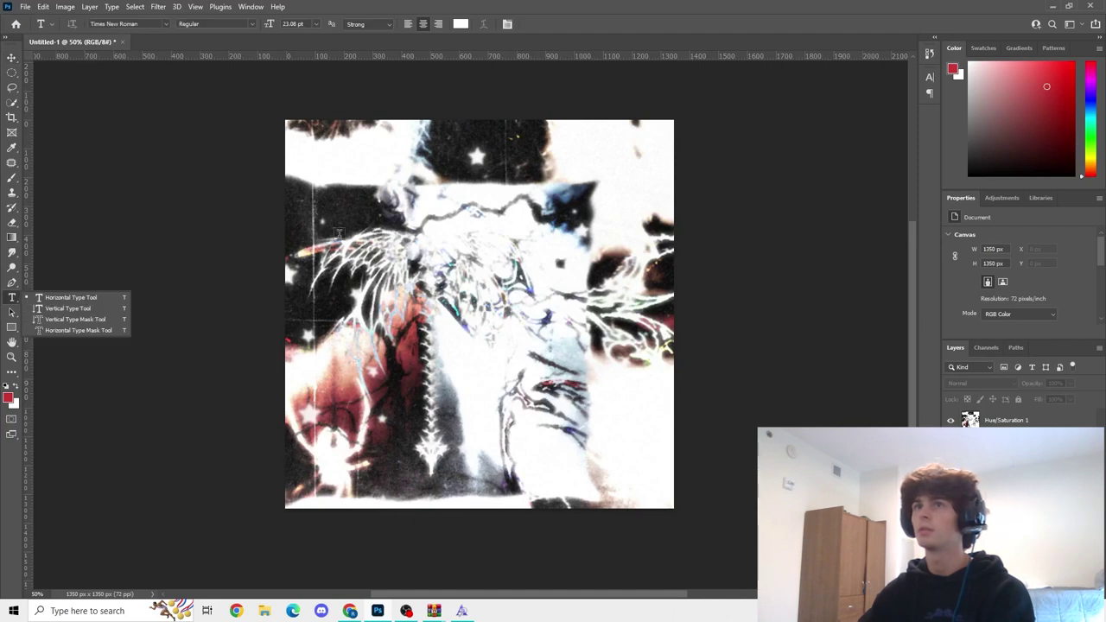
left_click(378, 210)
left_click(164, 24)
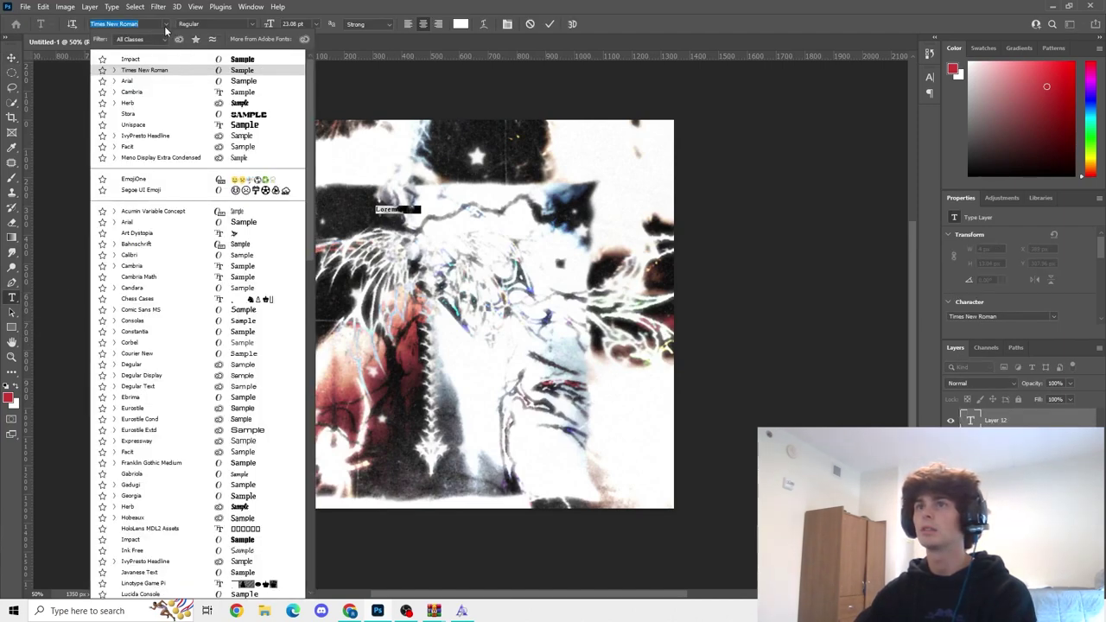
left_click(148, 233)
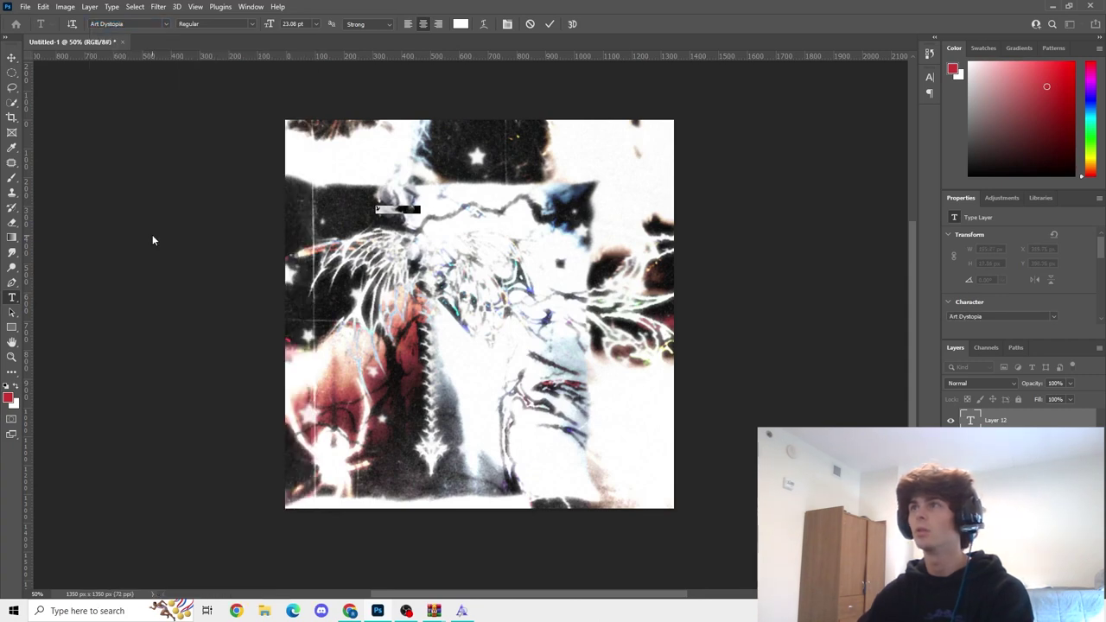
left_click(378, 208)
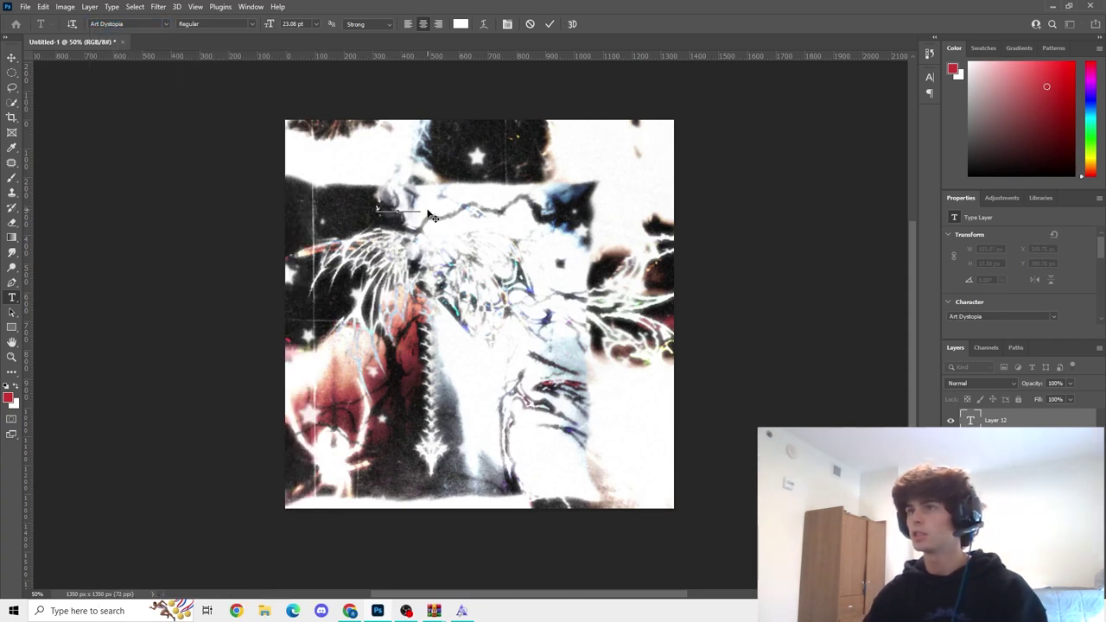
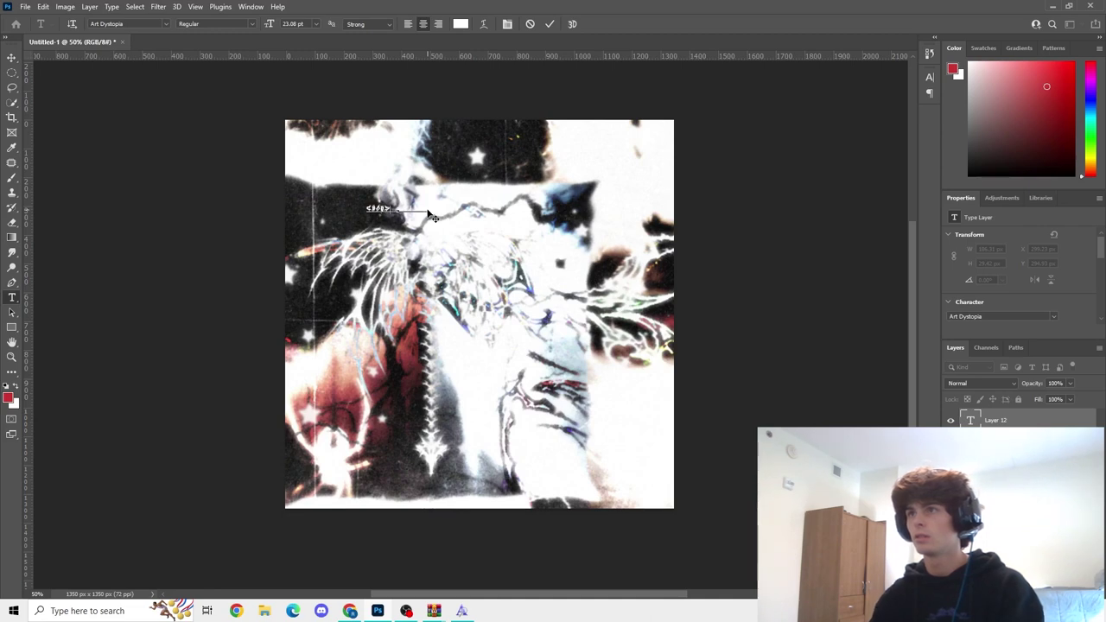
left_click(548, 23)
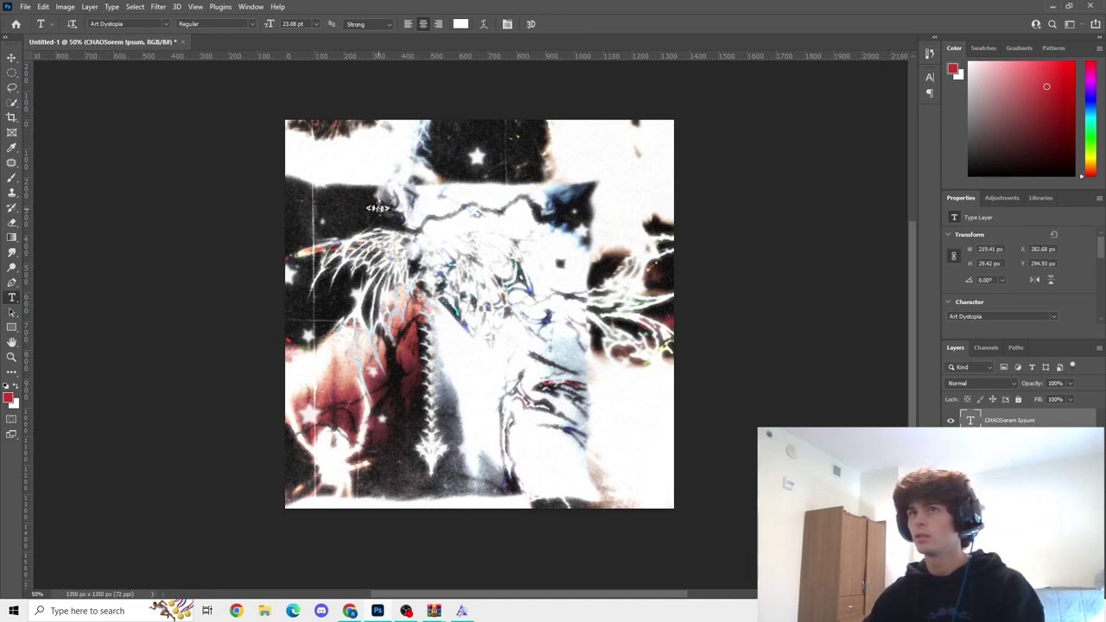
- Scale the CHAOS text up to about 816% and place it across the upper part of the artwork
left_click(10, 63)
left_click_drag(378, 208, 869, 128)
key("ctrl+t")
left_click_drag(539, 192, 495, 200)
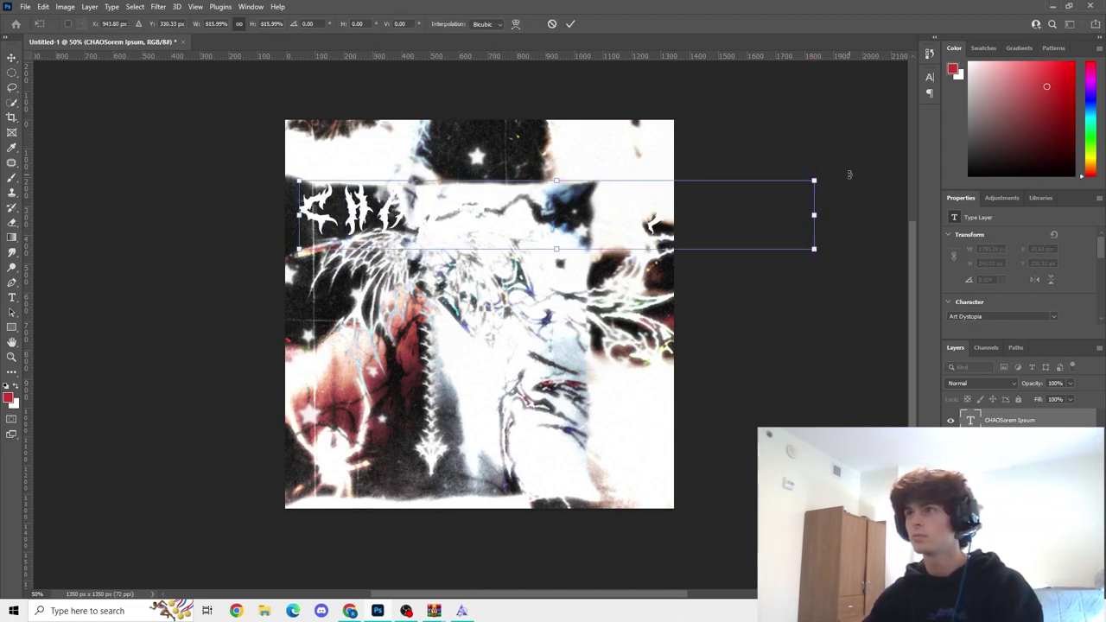
- Rotate the CHAOS text to about -18.3°, stretch it to about 770% width and 1301% height, and apply the transformation
left_click_drag(849, 172, 711, 163)
left_click_drag(501, 339, 489, 302)
left_click_drag(693, 97, 748, 118)
left_click_drag(458, 329, 476, 324)
scroll(553, 323, "down", 1)
scroll(586, 317, "down", 2)
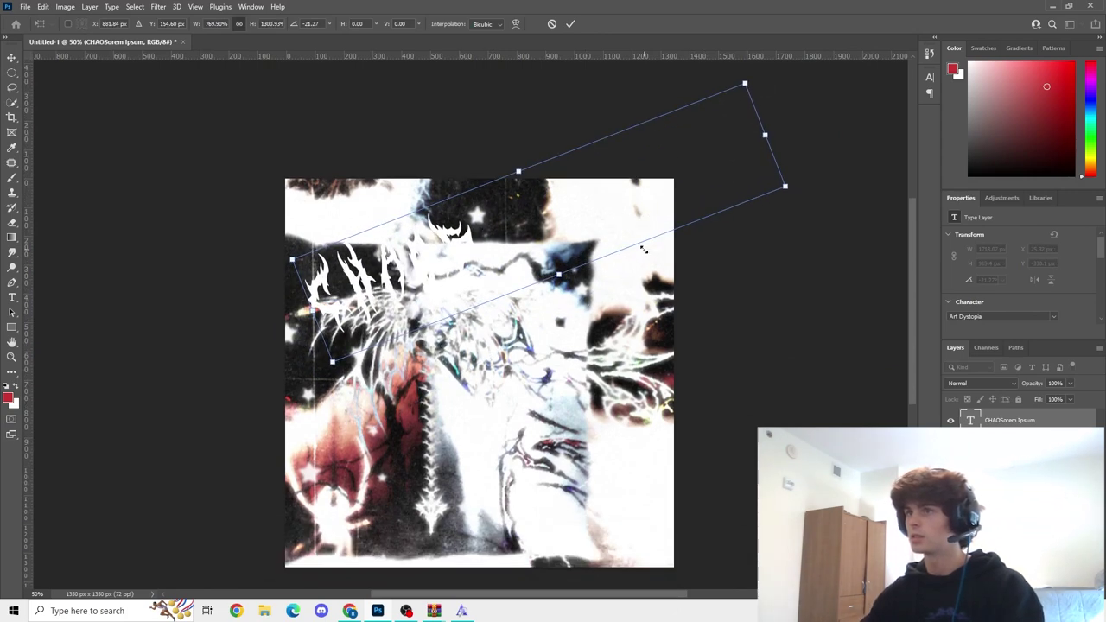
left_click_drag(786, 75, 791, 76)
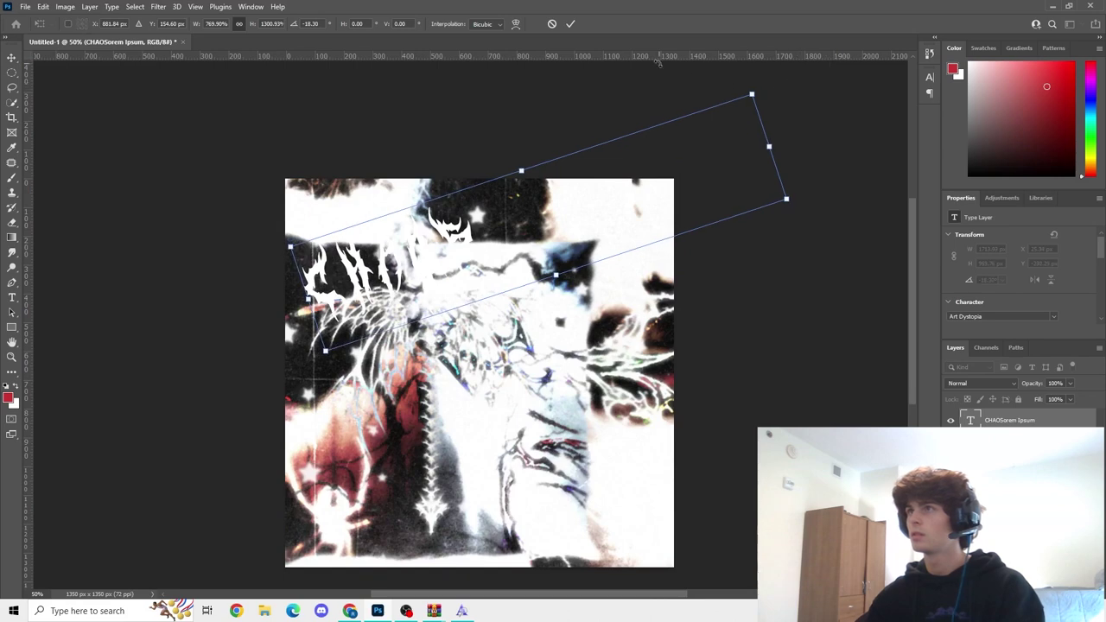
left_click(570, 23)
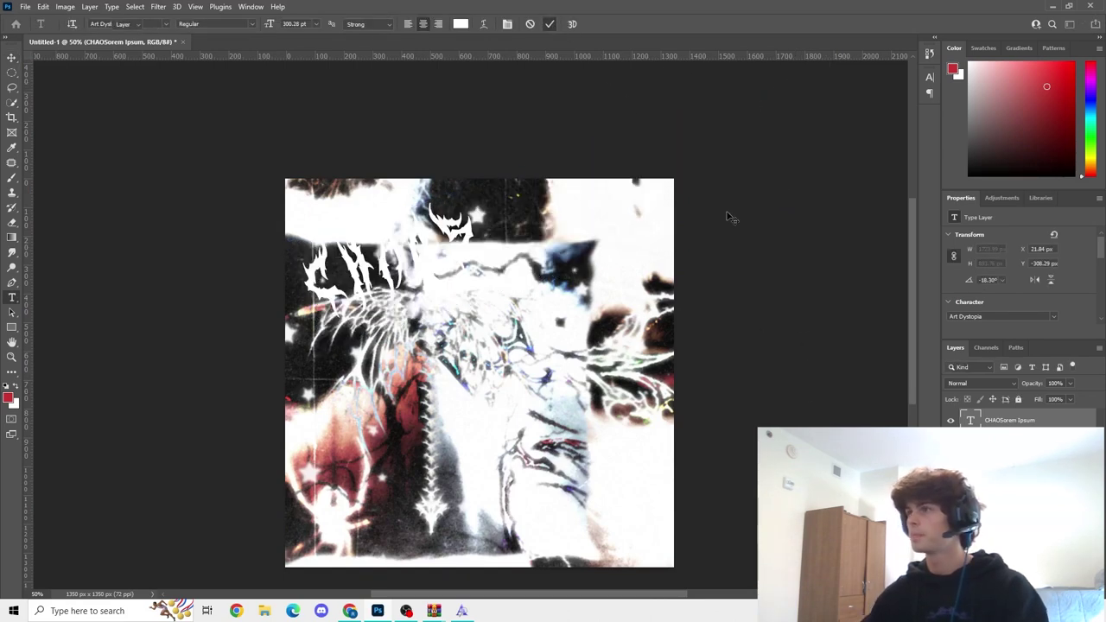
- Enable a Drop Shadow in the CHAOS text layer's blending options and show its settings
key("v")
right_click(989, 422)
left_click(878, 89)
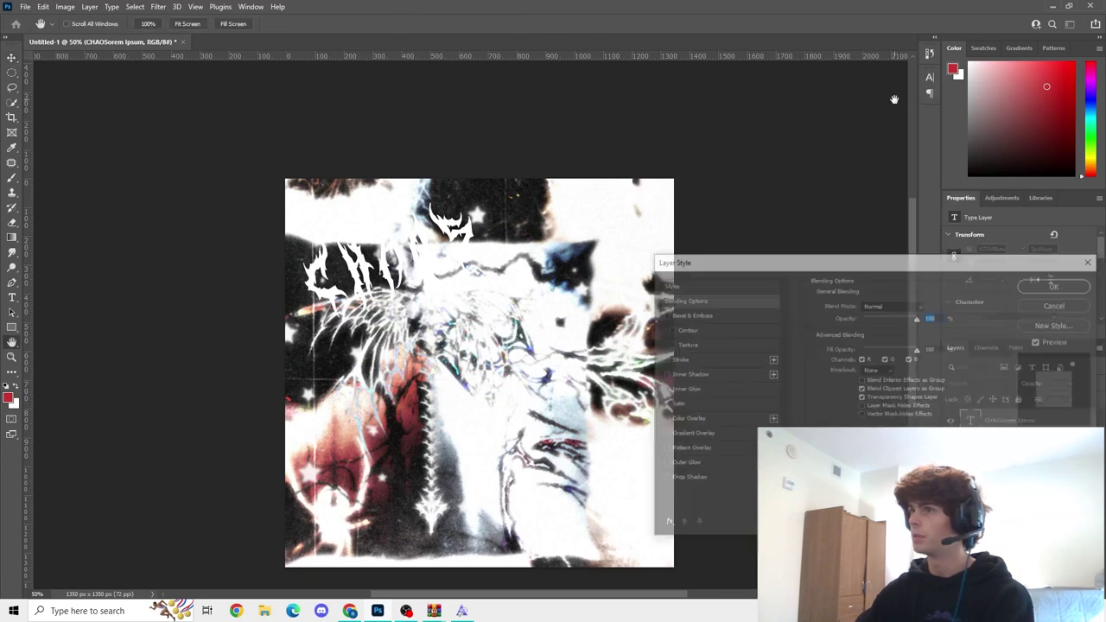
left_click(663, 479)
left_click(698, 478)
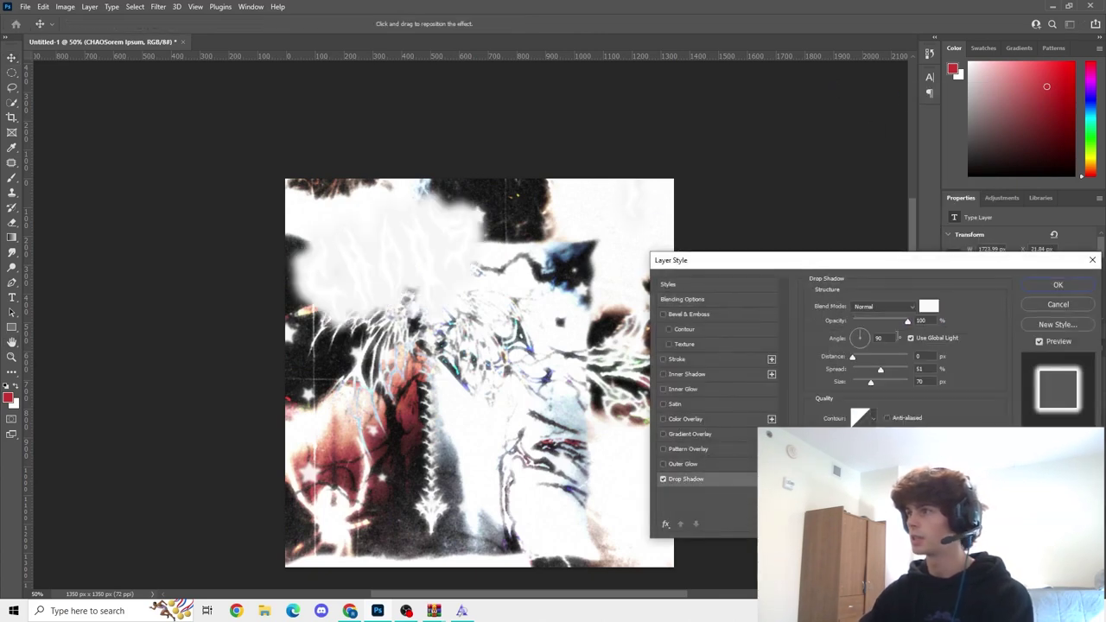
- Try black and colors sampled from the artwork for the drop shadow, and settle on the dark brown 281c1c
left_click(925, 311)
left_click_drag(775, 311, 790, 322)
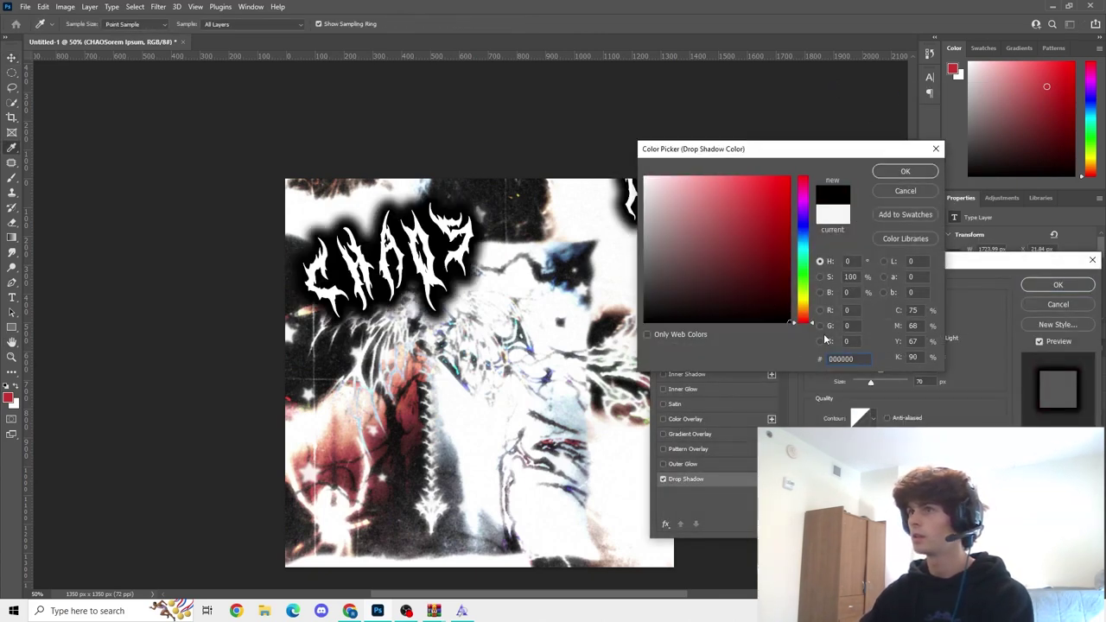
left_click_drag(623, 328, 593, 271)
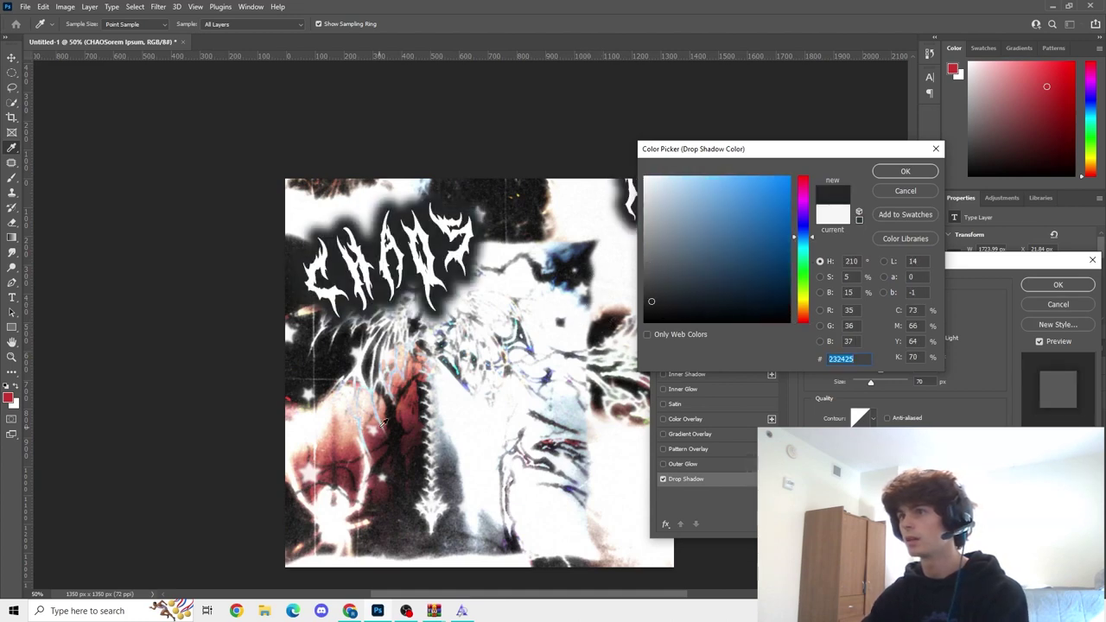
left_click(379, 435)
left_click(380, 447)
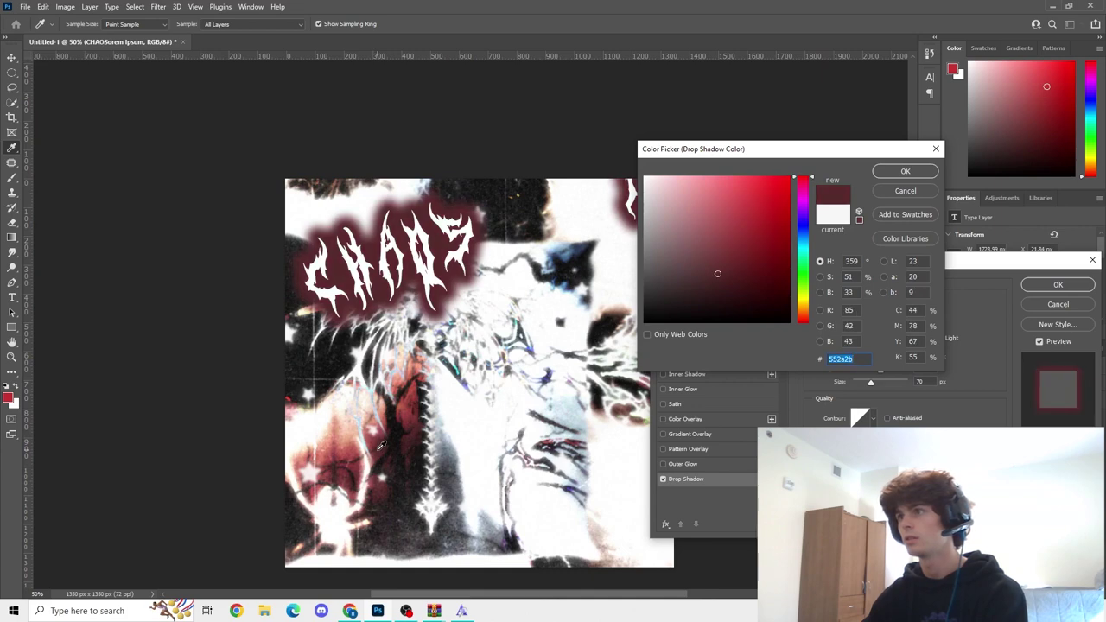
left_click_drag(380, 444, 387, 445)
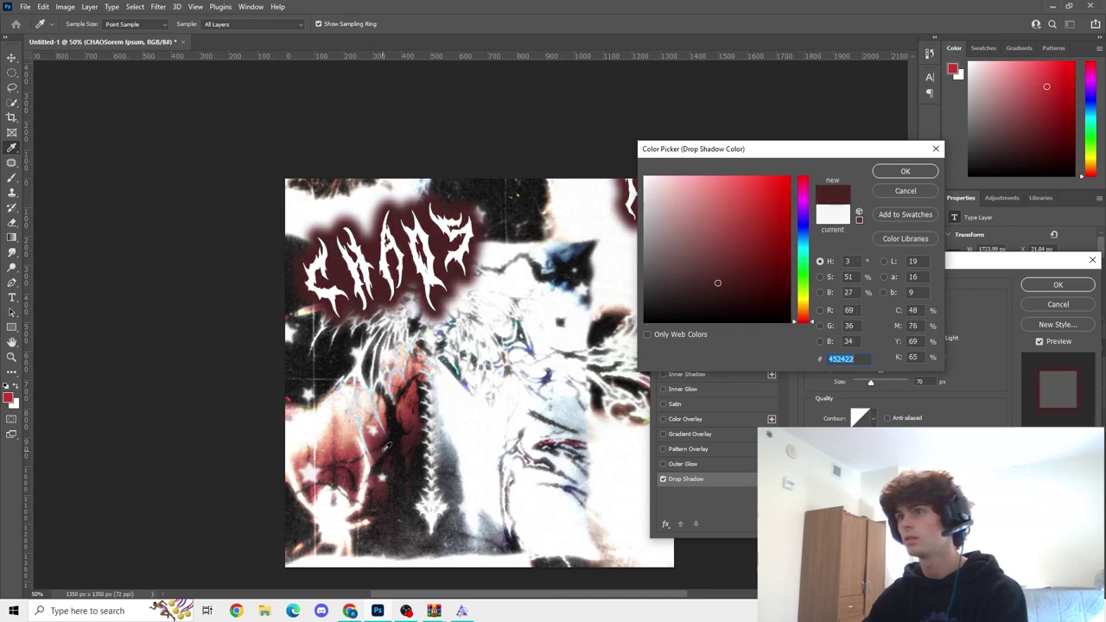
left_click(419, 440)
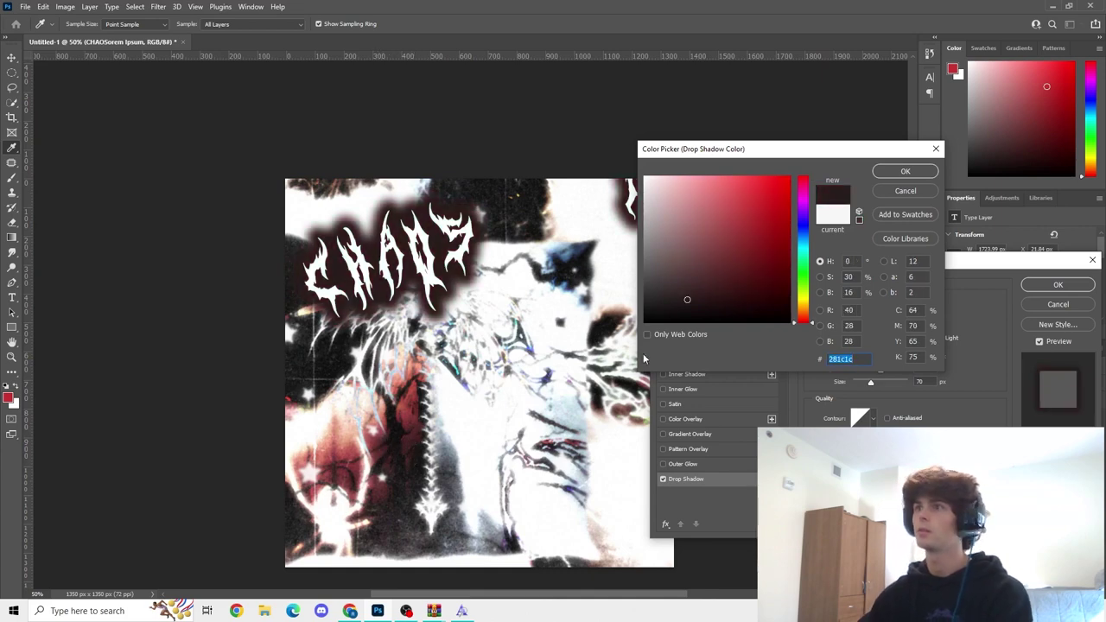
left_click(920, 177)
- Set the drop shadow's spread to 40% and size to 59 px, and apply the layer style
mouse_move(867, 370)
left_mouse_down()
mouse_move(884, 384)
mouse_move(863, 385)
left_mouse_up()
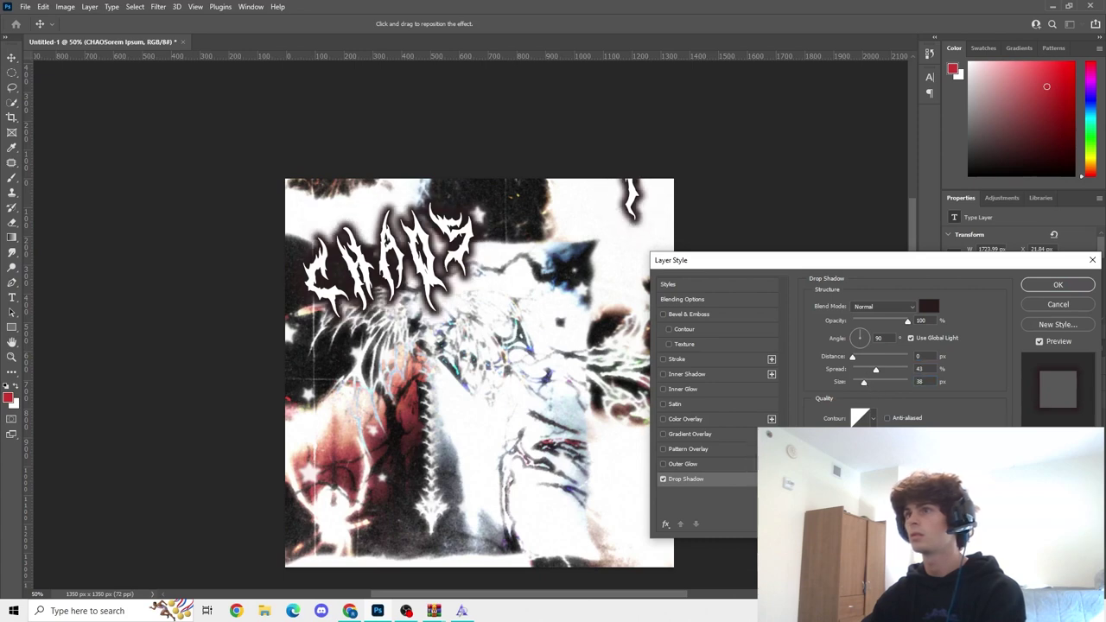
left_click(874, 387)
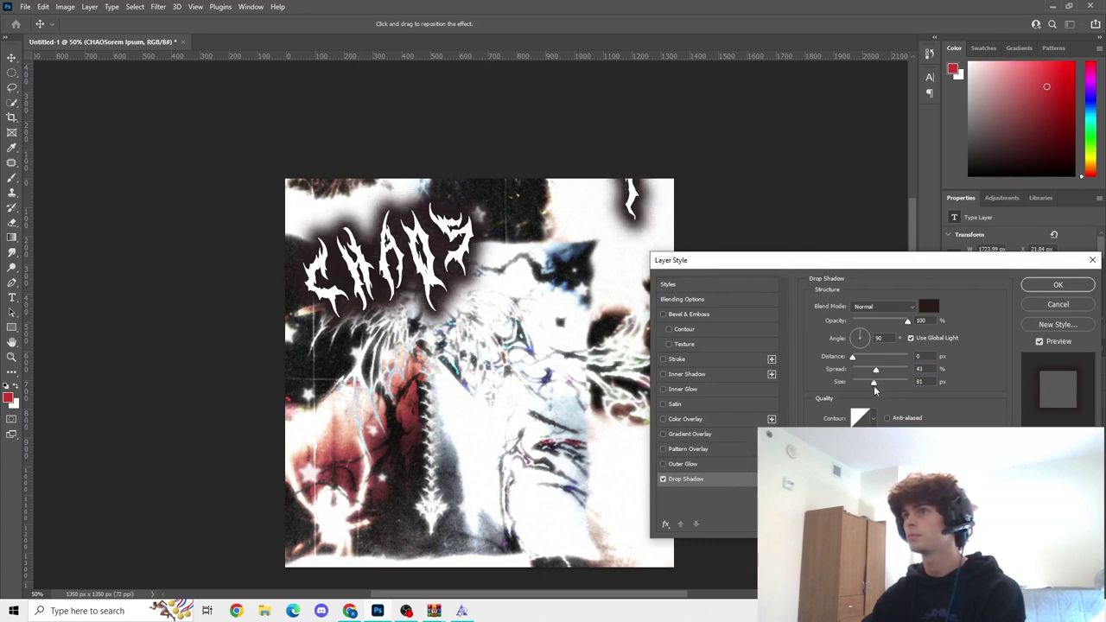
left_click_drag(874, 387, 881, 371)
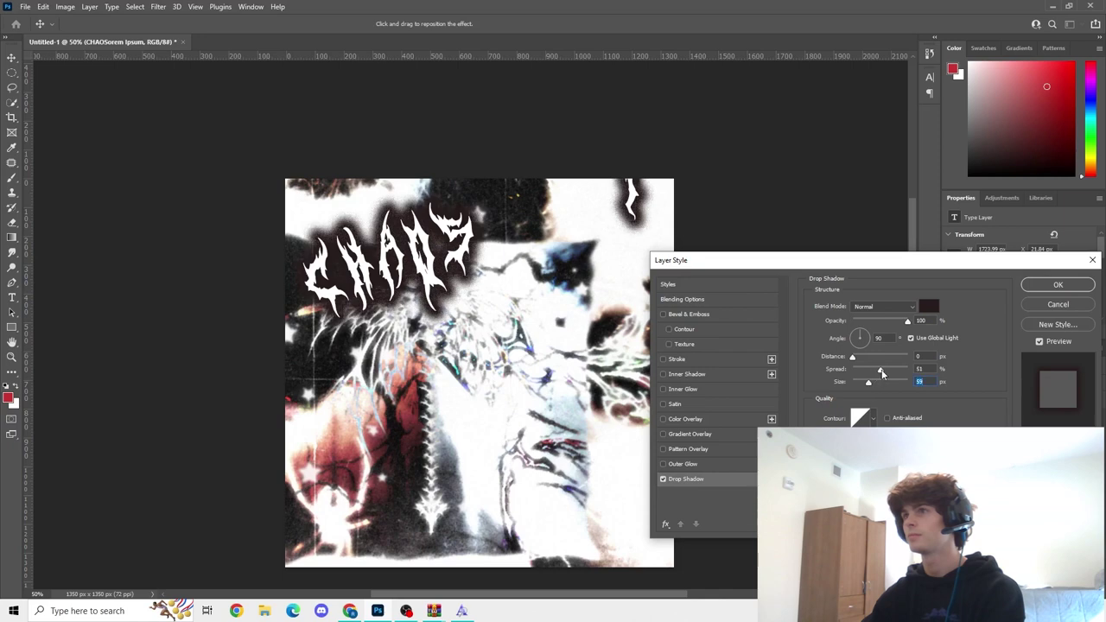
left_click(1057, 284)
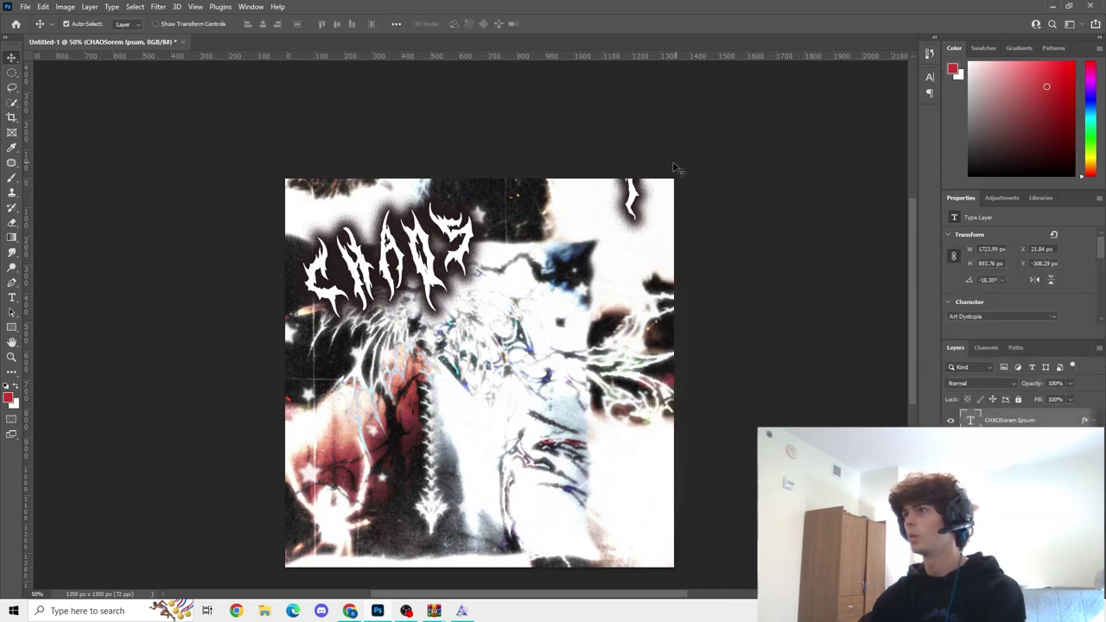
- Delete the stray placeholder letter I at the artwork's upper-right edge from the CHAOS text layer
key("t")
left_click(635, 200)
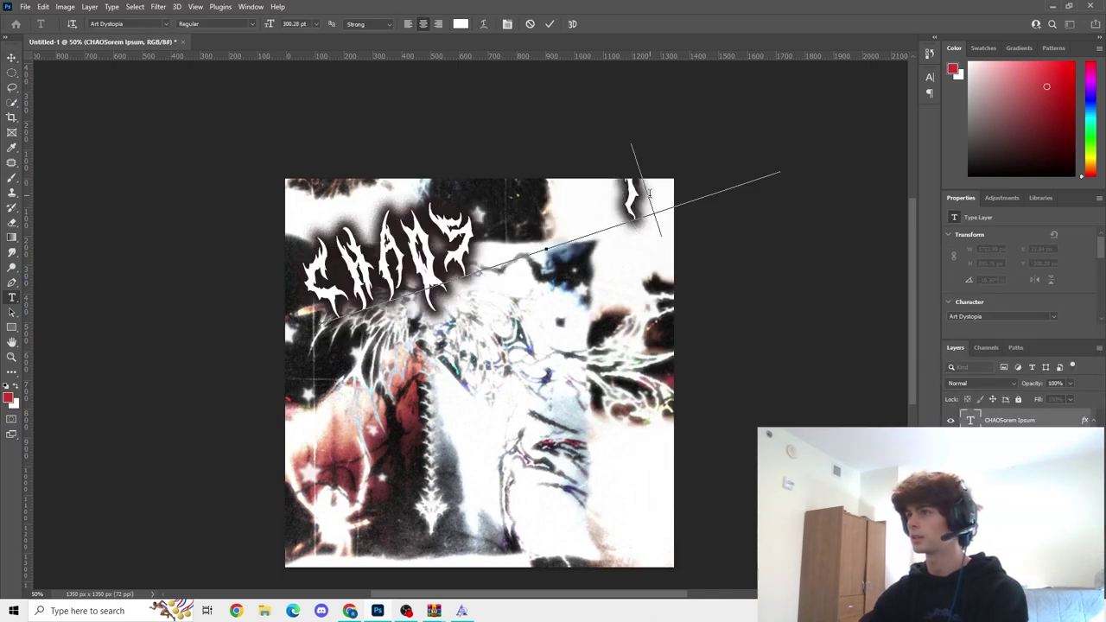
key("BackSpace")
left_click(549, 24)
key("v")
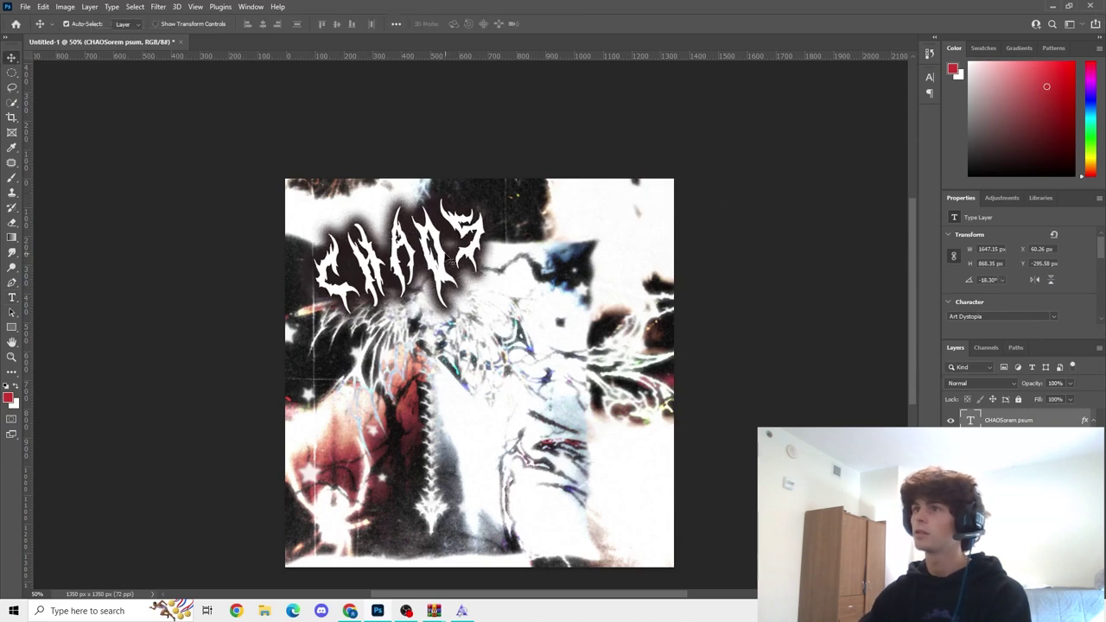
- Enlarge the CHAOS text to about 122%, rotate it about 7° further counterclockwise and reposition it over the artwork's upper-left area
left_click_drag(441, 272, 470, 265)
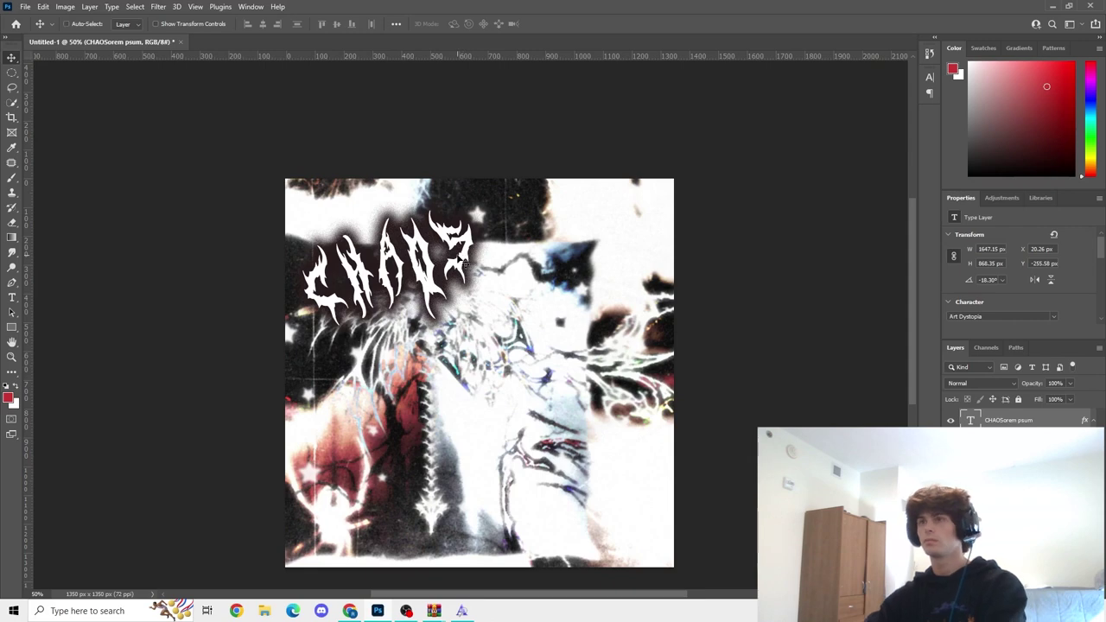
key("ctrl+t")
left_click_drag(757, 109, 867, 147)
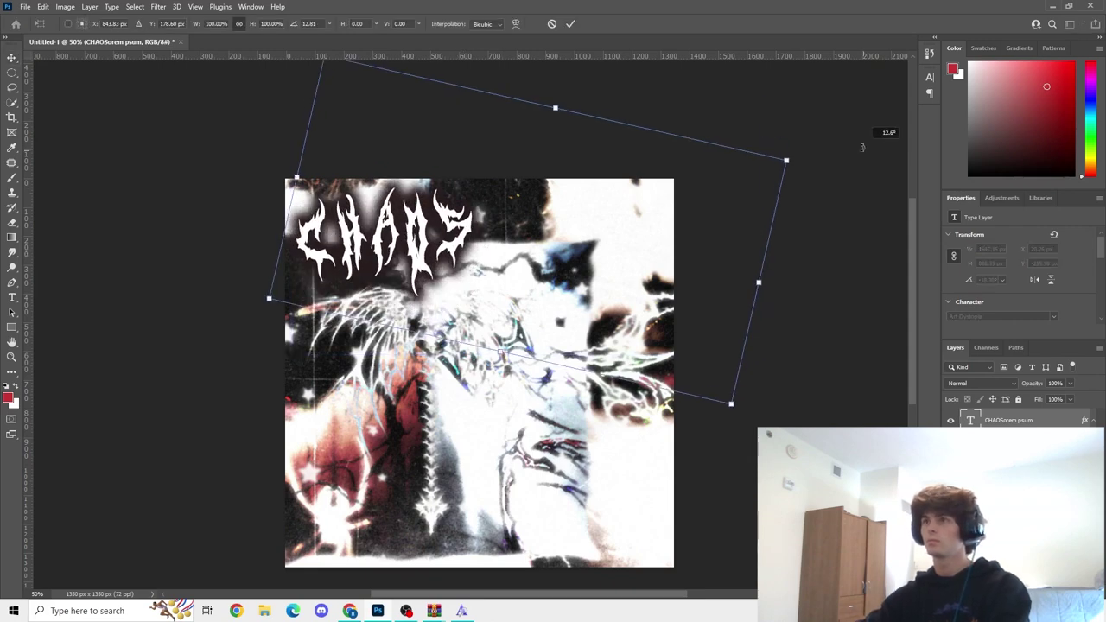
left_click_drag(562, 209, 577, 228)
left_click_drag(802, 173, 858, 65)
left_click_drag(653, 209, 638, 216)
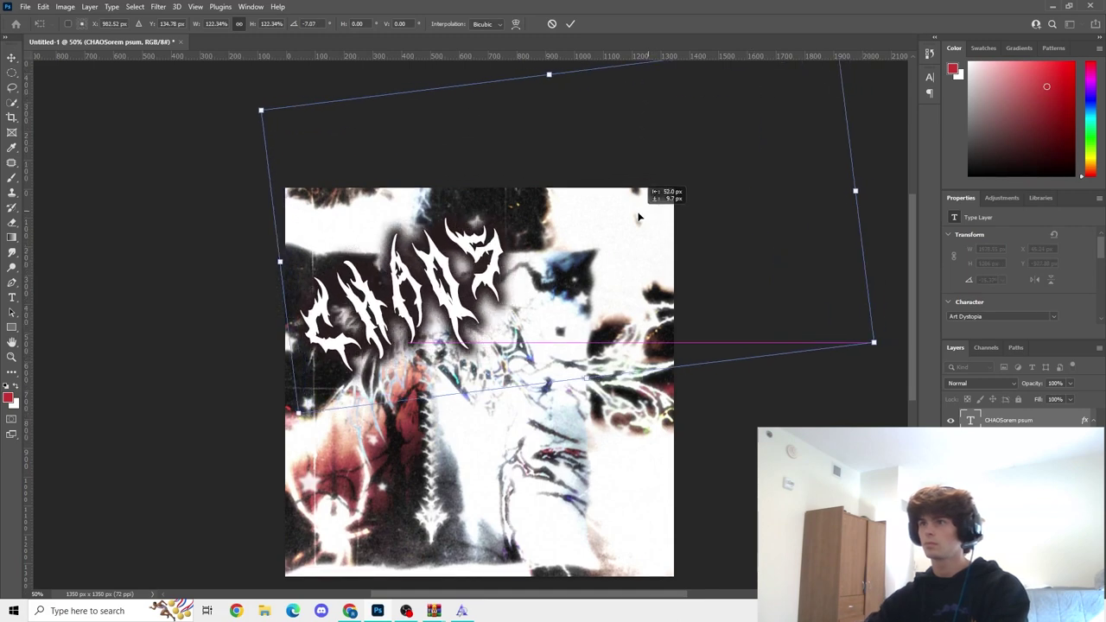
key("Return")
scroll(630, 146, "down", 1)
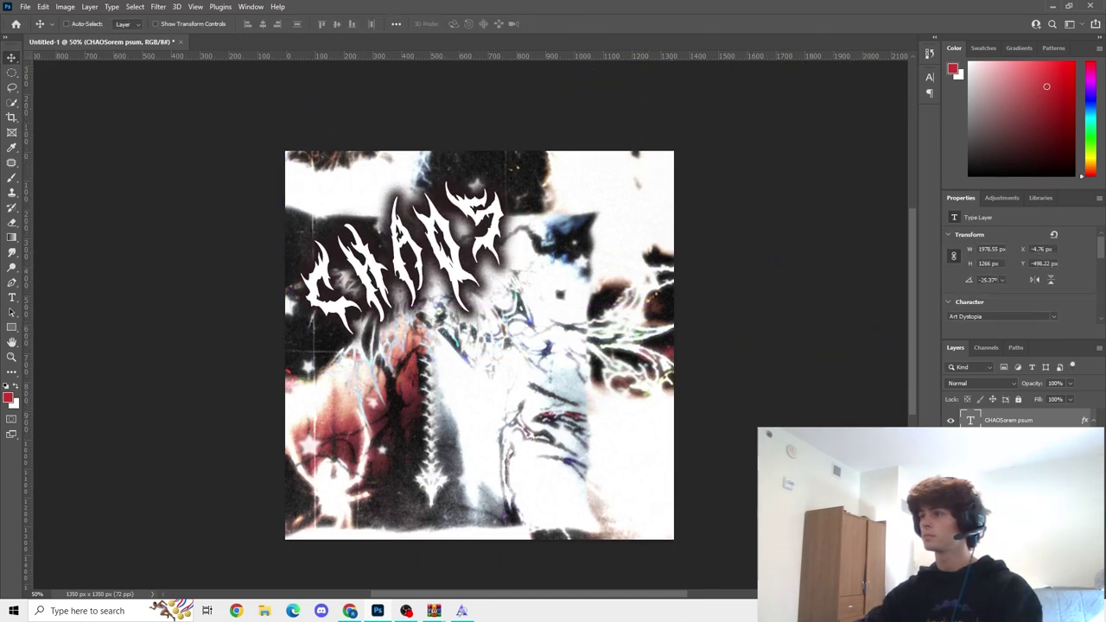
- Change the CHAOS text's drop shadow color to black and apply the layer style
double_click(1002, 450)
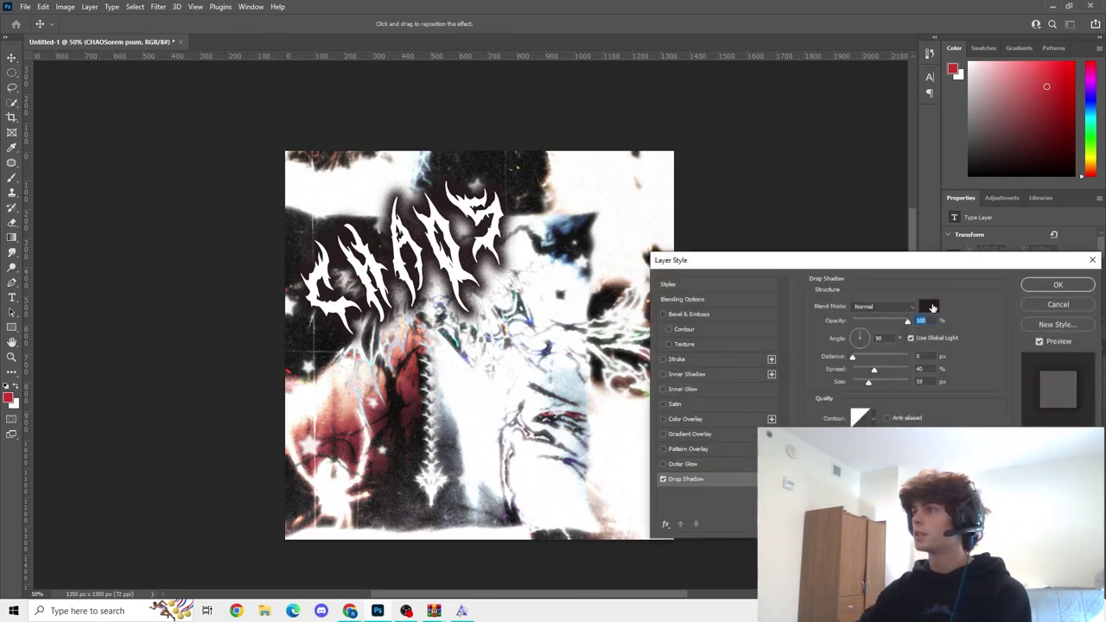
left_click(929, 308)
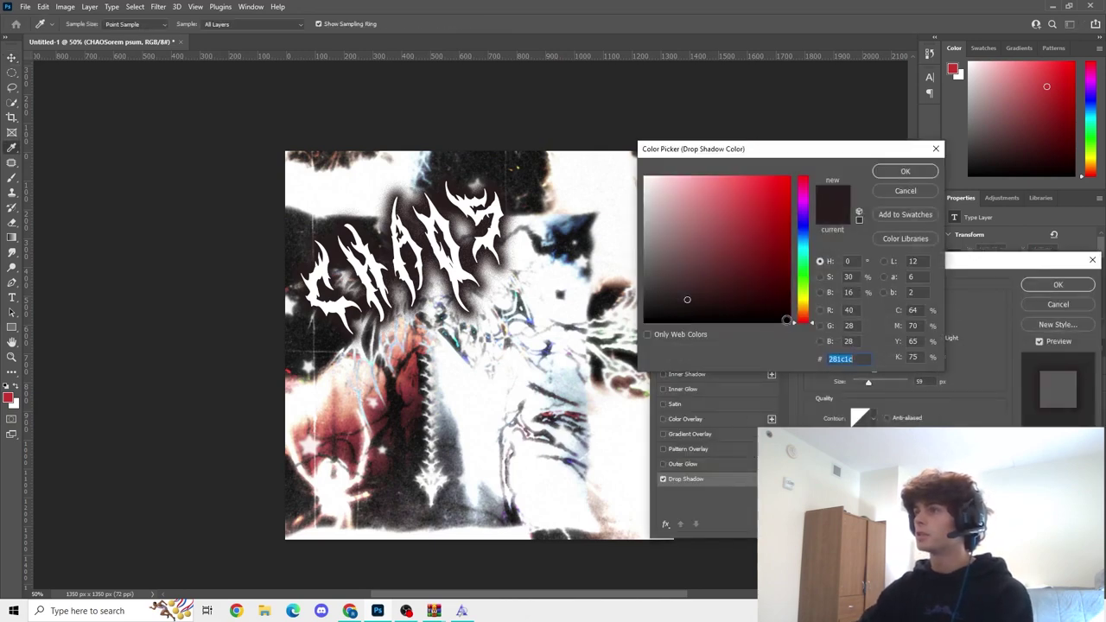
left_click(904, 171)
key("Return")
- Convert the CHAOS text layer to a smart object and apply Diffuse Glow with graininess 3, glow amount 10 and clear amount 4
right_click(1003, 421)
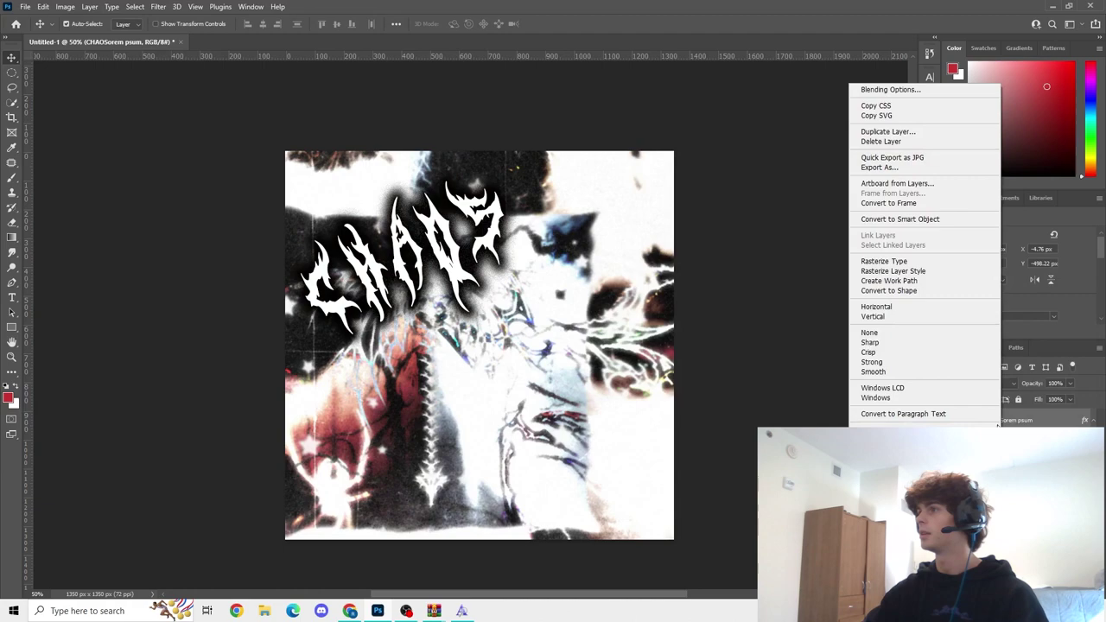
left_click(922, 220)
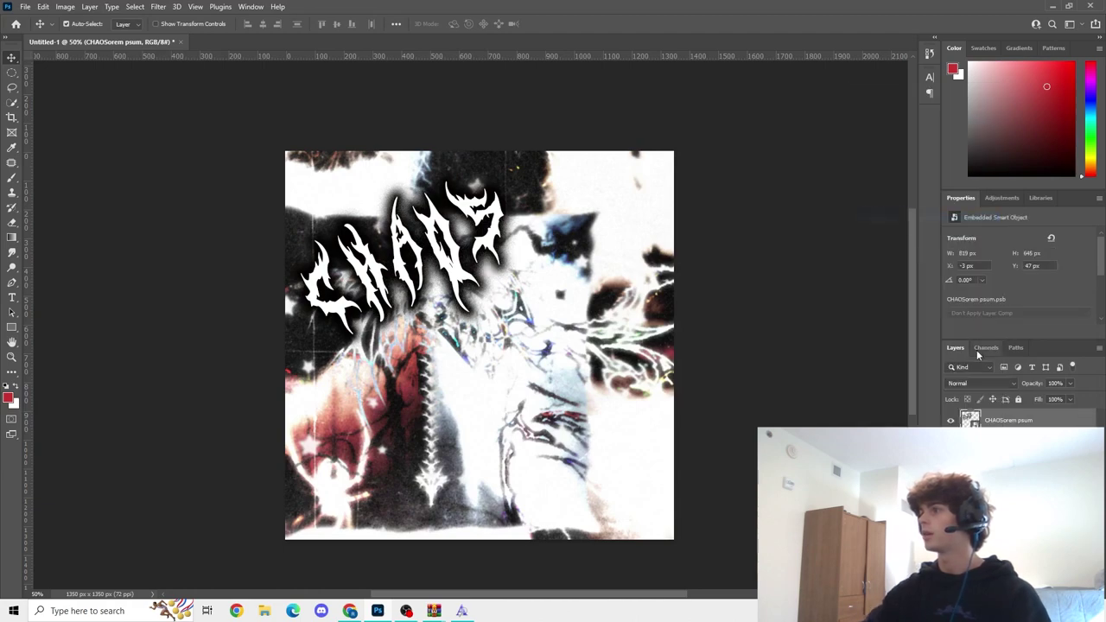
left_click(158, 8)
left_click(195, 69)
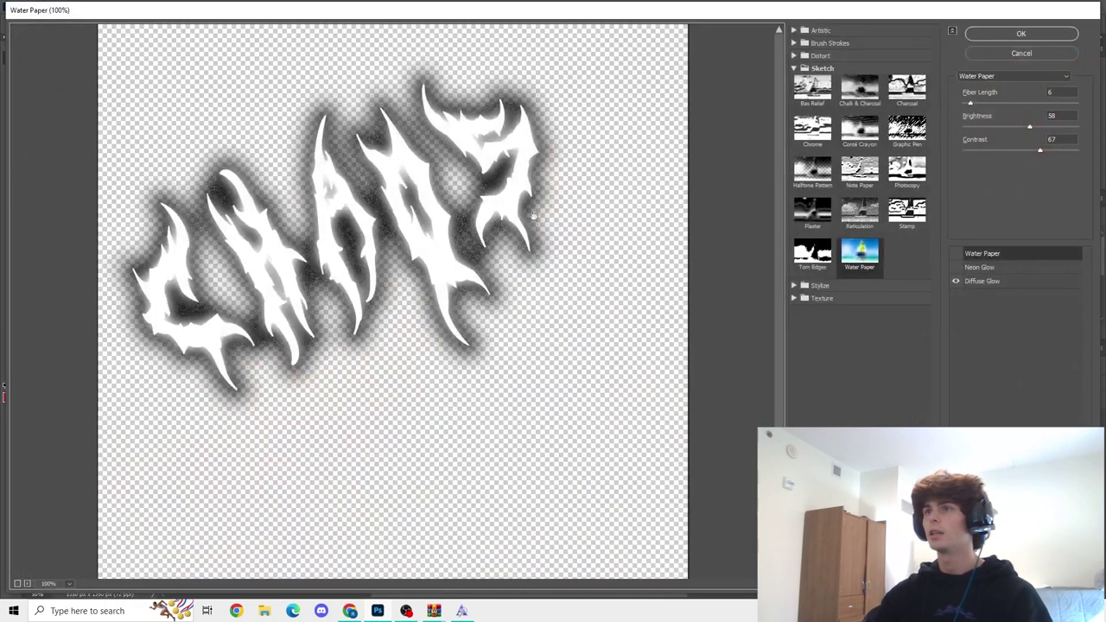
left_click(983, 105)
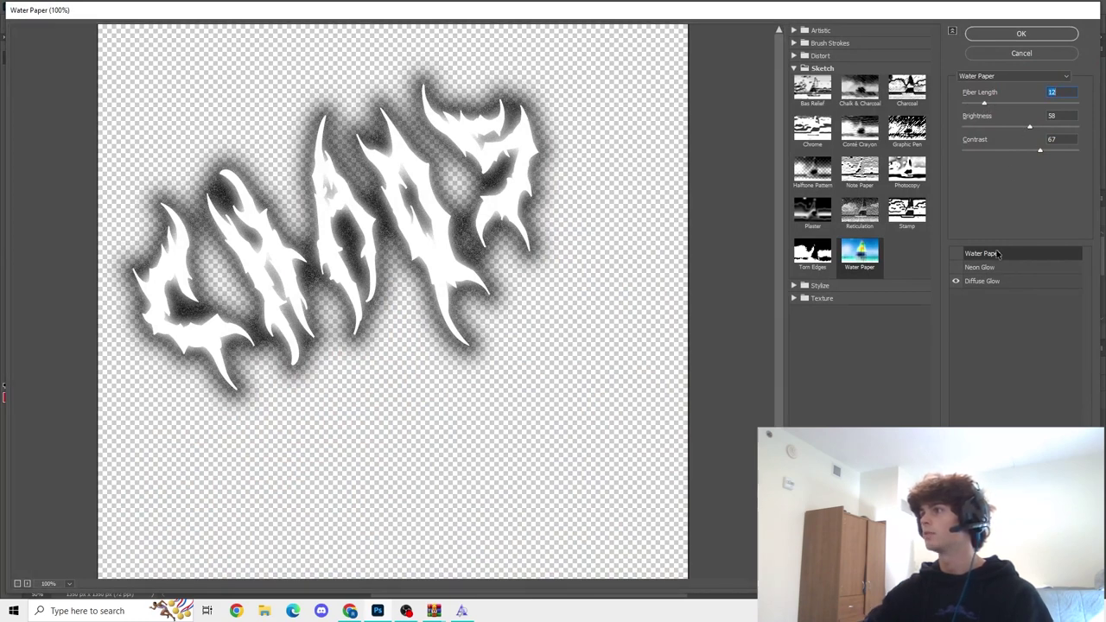
left_click(985, 282)
left_click(986, 151)
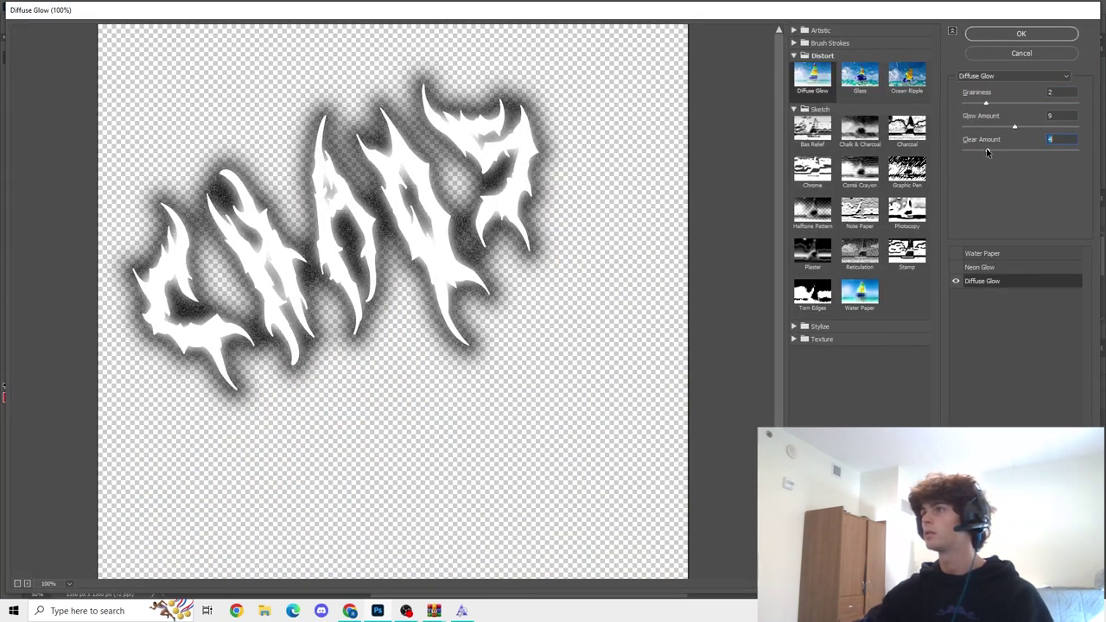
left_click(991, 102)
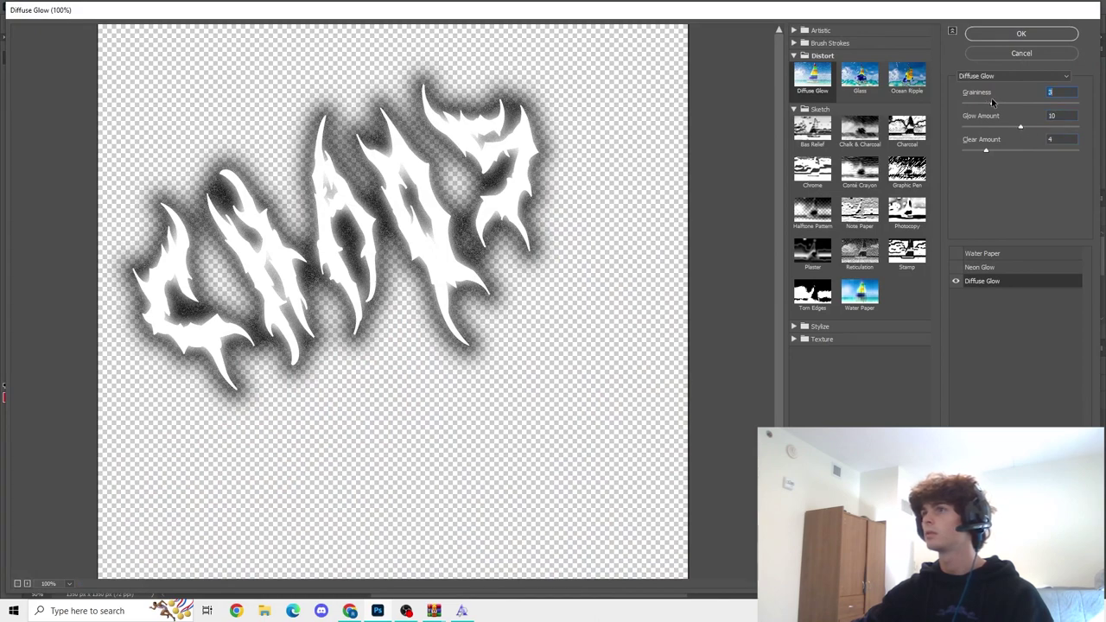
left_click(1010, 35)
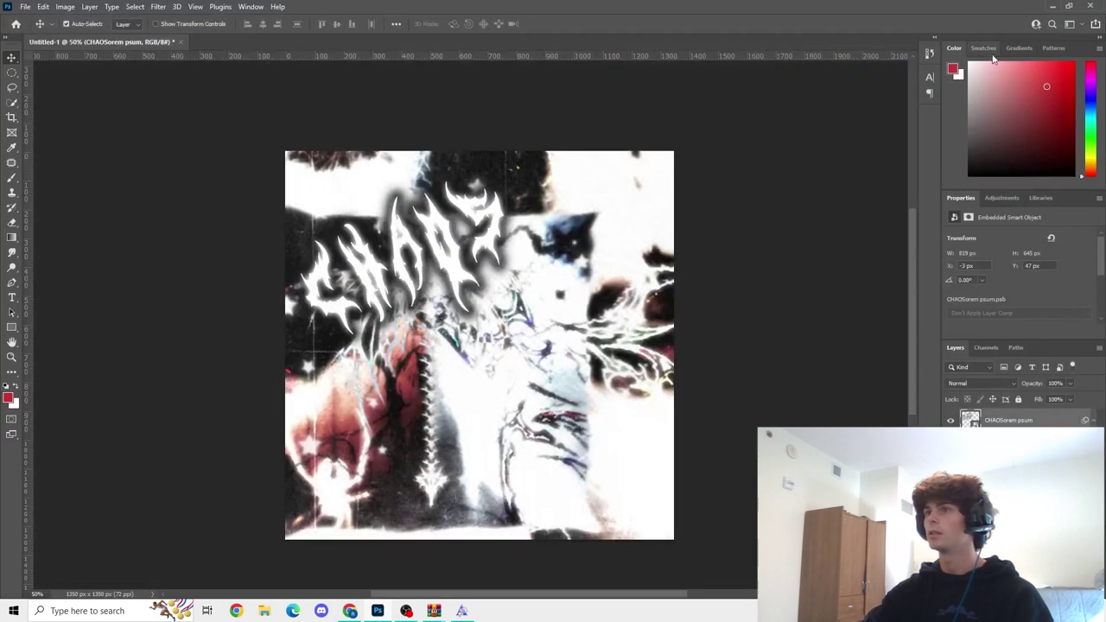
- Enlarge the CHAOS title to about 119%, rotate it about 10.7° clockwise and reposition it over the artwork's upper-left area
left_click(463, 286)
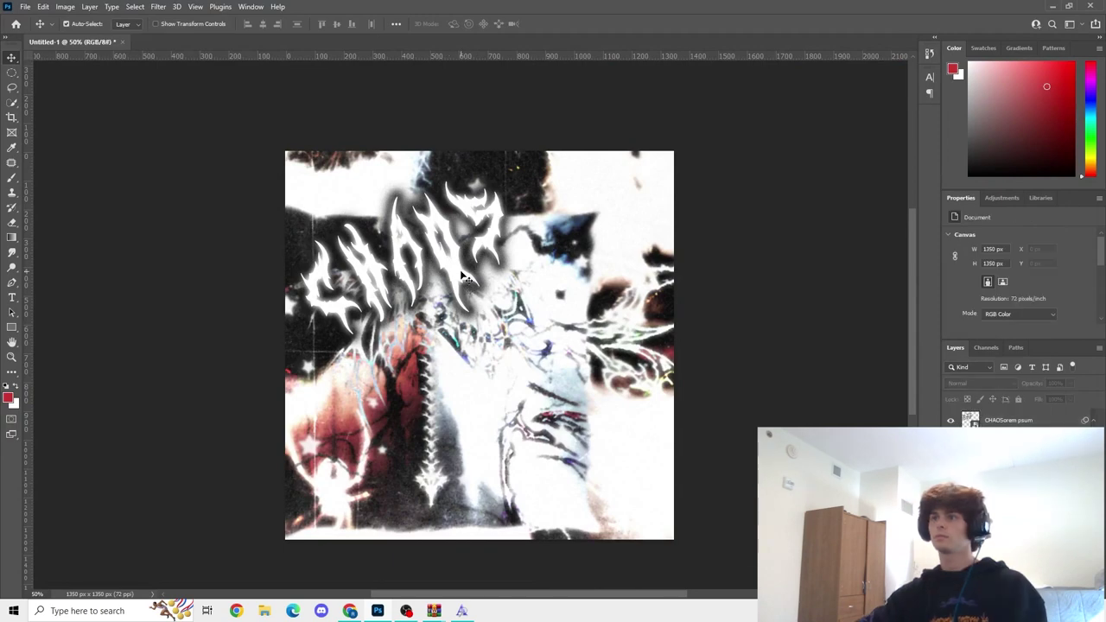
left_click_drag(455, 271, 457, 266)
key("ctrl+t")
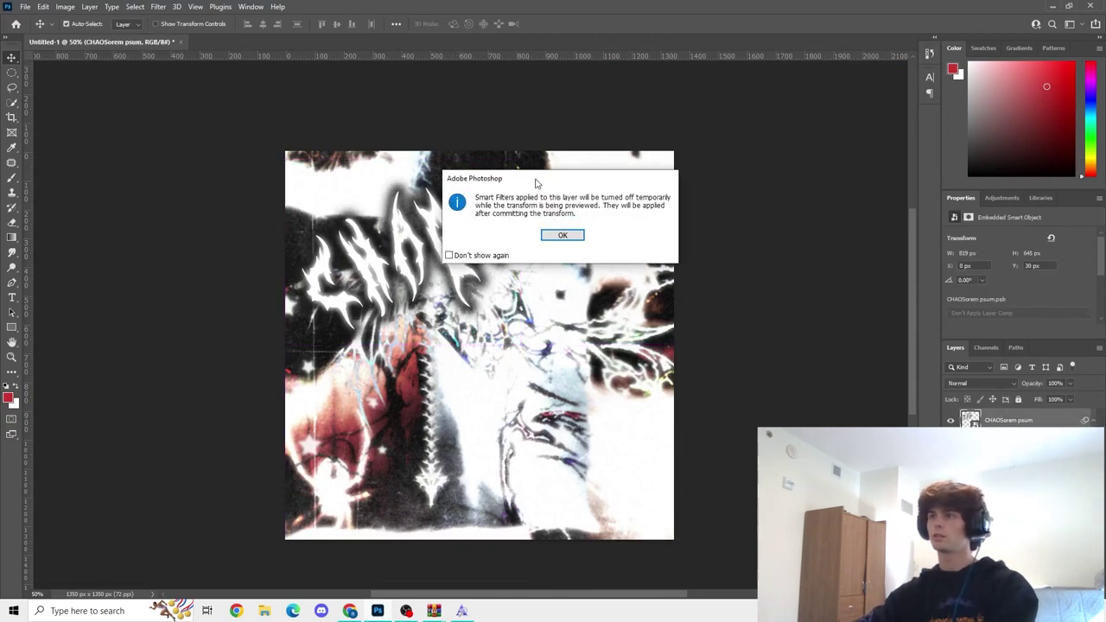
left_click(563, 236)
left_click_drag(572, 129, 610, 143)
left_click_drag(536, 179, 595, 160)
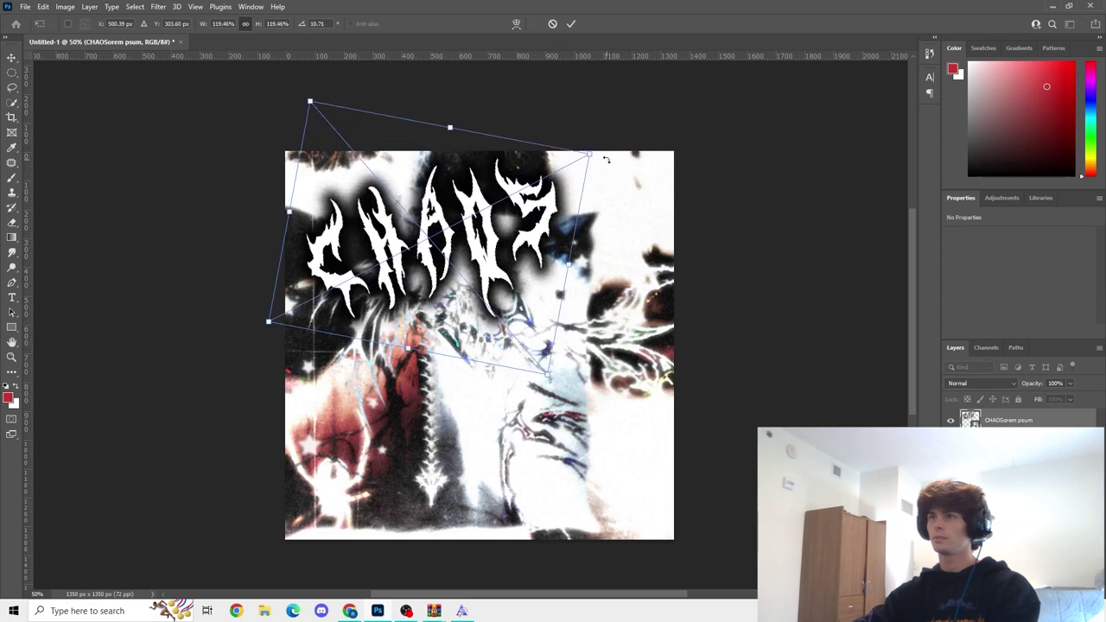
left_click_drag(538, 201, 574, 171)
left_click(568, 25)
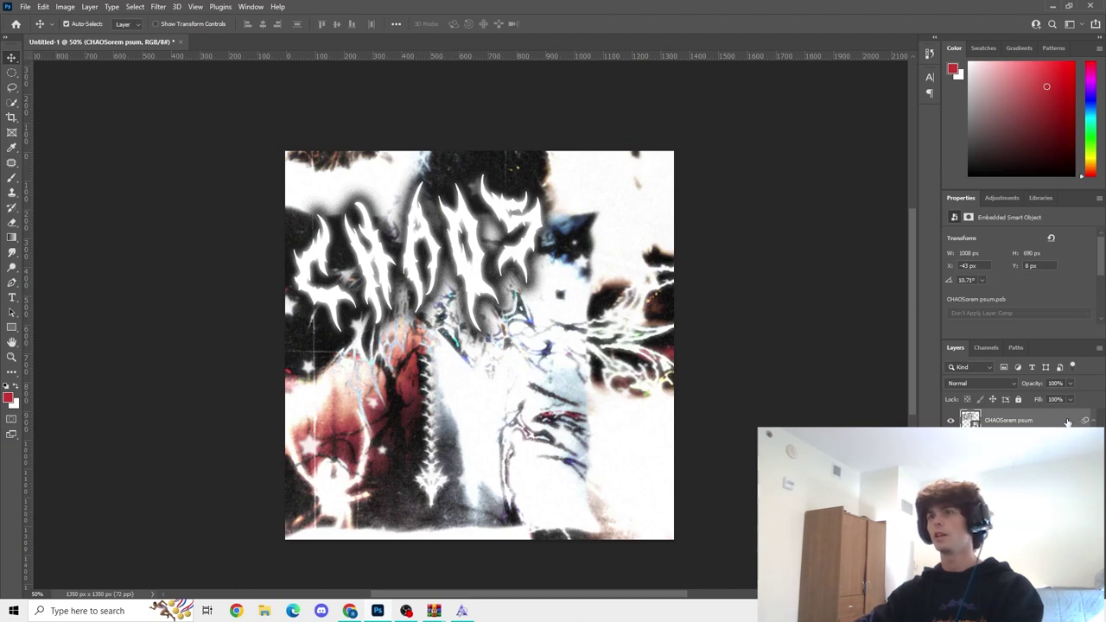
- Fine-tune the CHAOS title's position by shifting it about 8 px right and 8 px up
left_click_drag(498, 316, 488, 302)
key("Up")
key("Up")
key("Up")
key("Up")
key("Up")
key("Up")
key("Up")
key("Up")
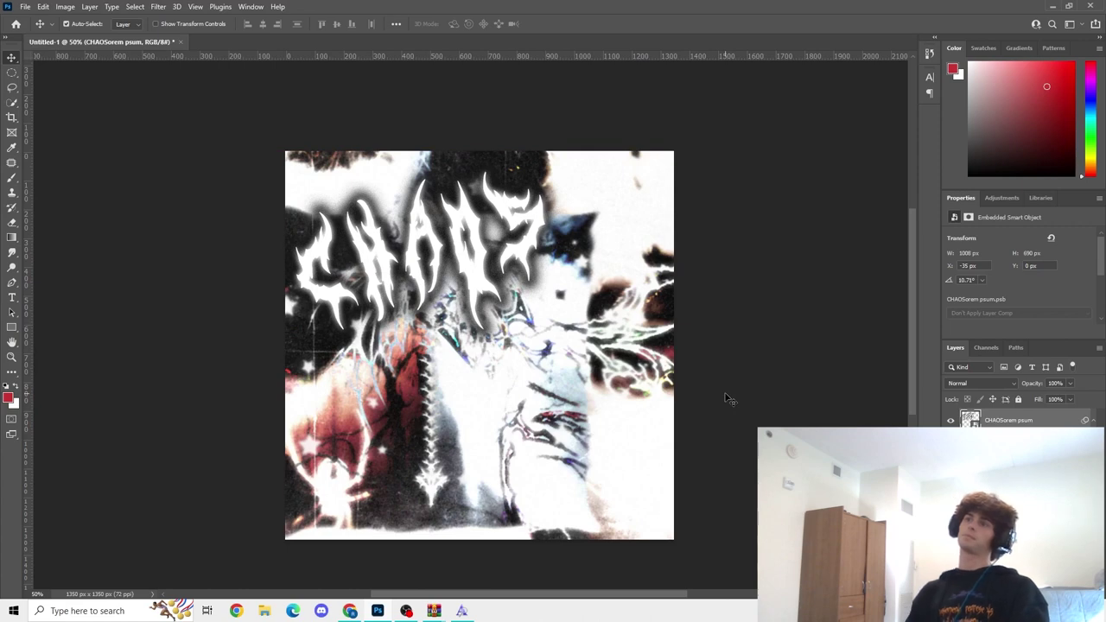
- Shift the background artwork layer slightly down and move the CHAOS title closer to the canvas's upper-left corner
left_click_drag(585, 348, 600, 414)
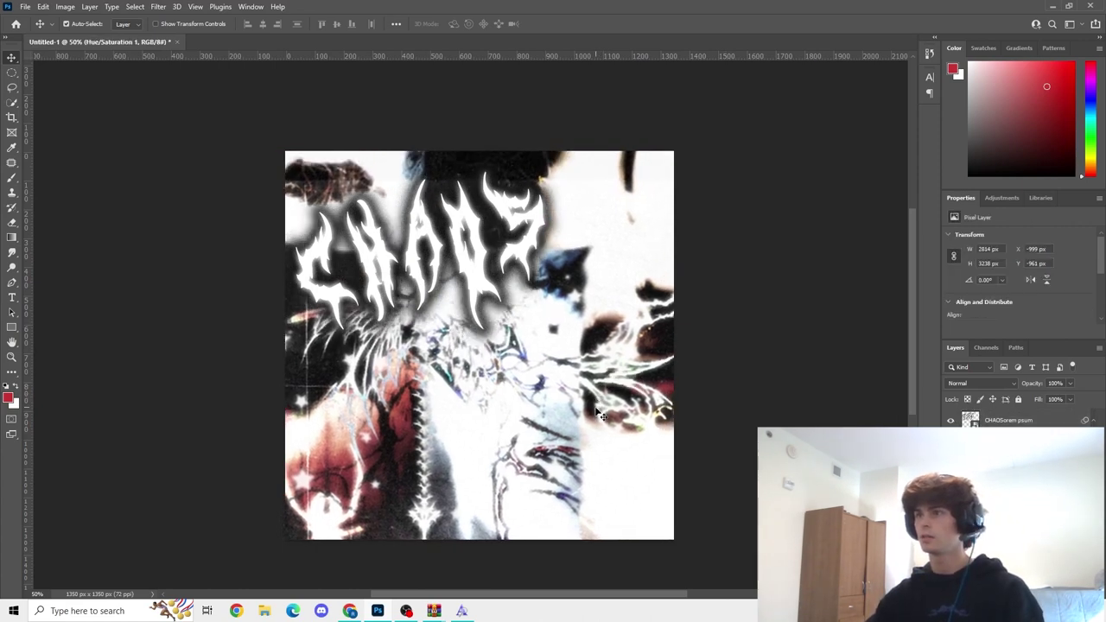
left_click_drag(498, 268, 449, 250)
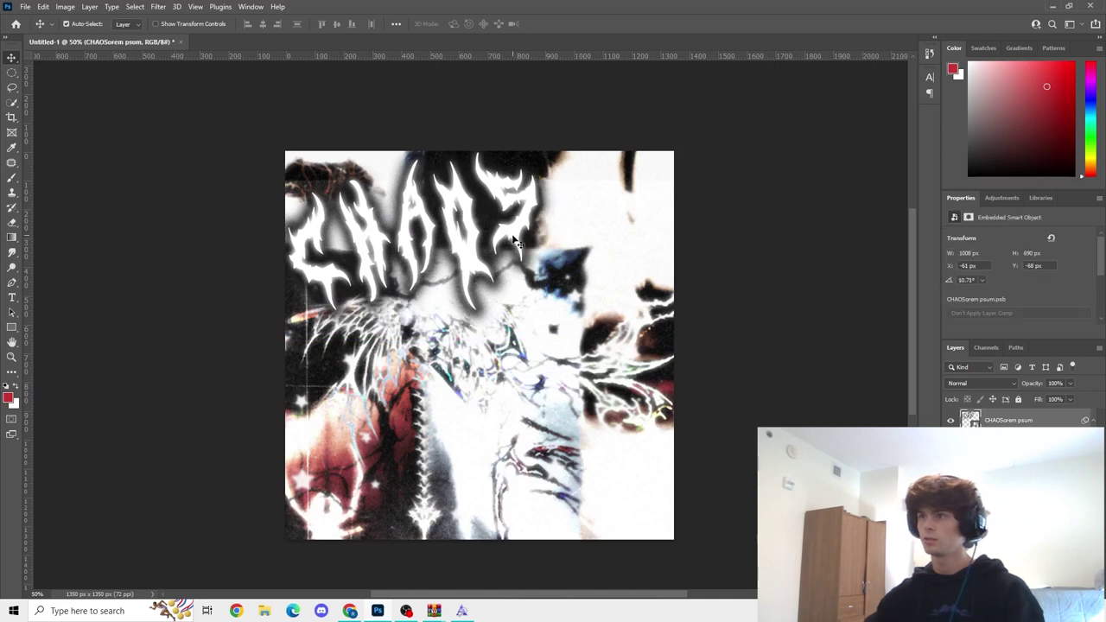
left_click_drag(515, 242, 519, 232)
- Rotate the background artwork layer about 7.6° clockwise and shift it about 12 px left and 70 px up
key("ctrl+t")
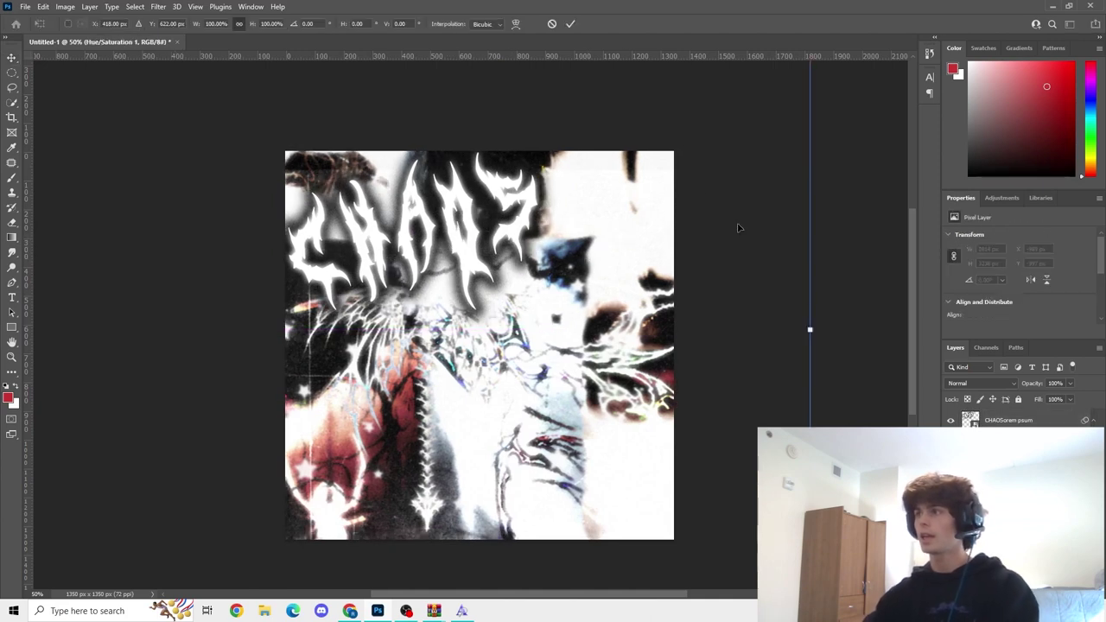
scroll(737, 228, "down", 5)
left_click_drag(826, 357, 820, 439)
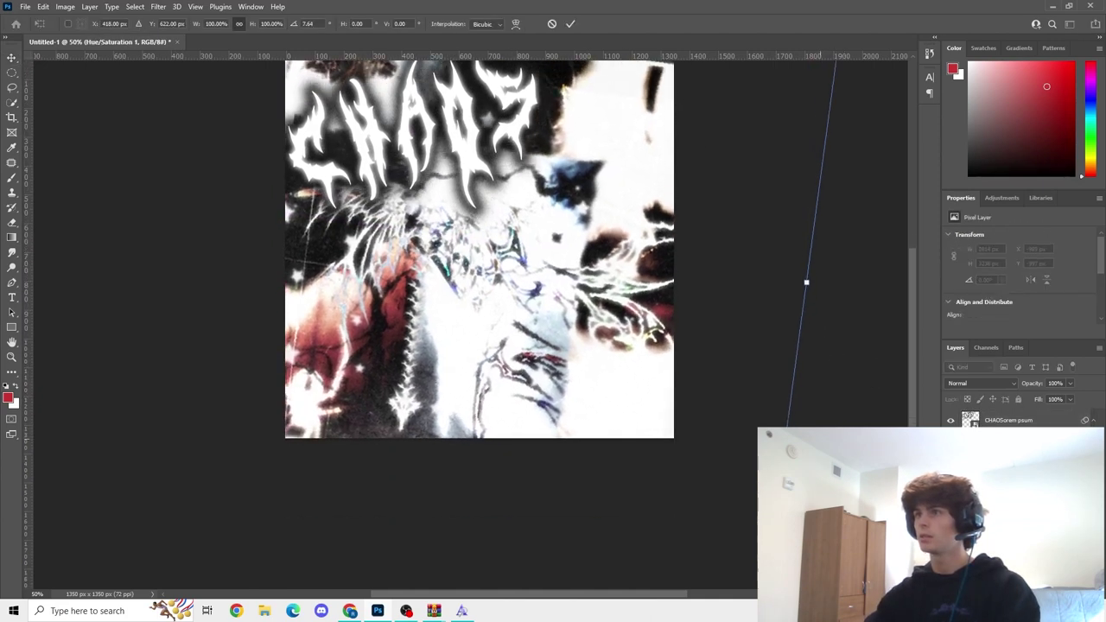
scroll(570, 400, "up", 4)
left_click_drag(570, 400, 566, 380)
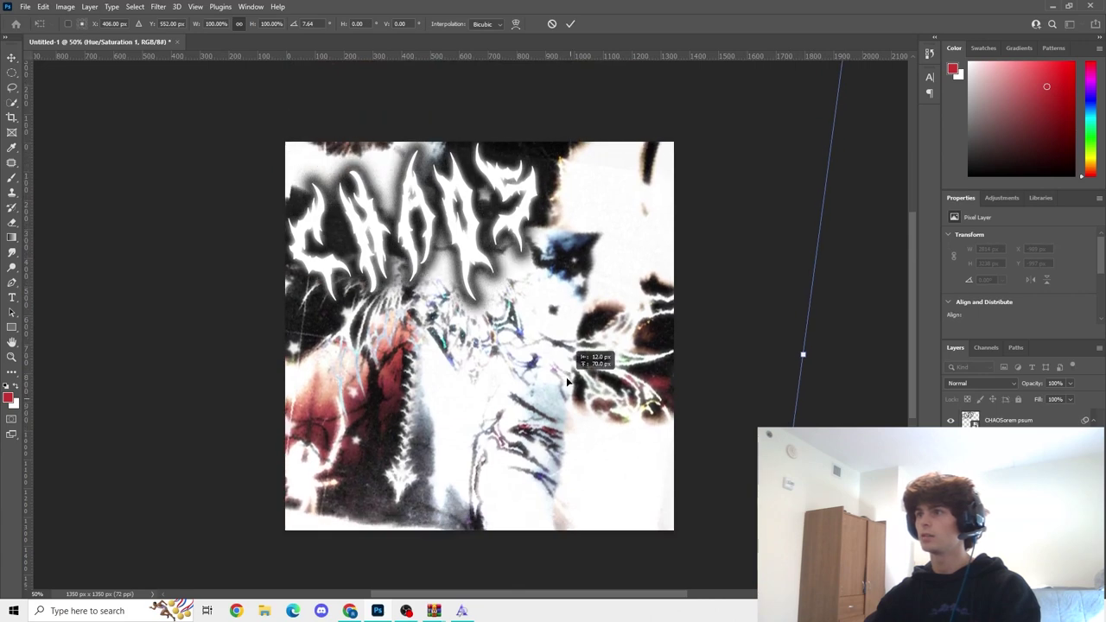
left_click(570, 24)
- Move the CHAOS title to the artwork's lower-right area, scale it to about 107% and rotate it to about 42.4°
left_click_drag(503, 224, 620, 474)
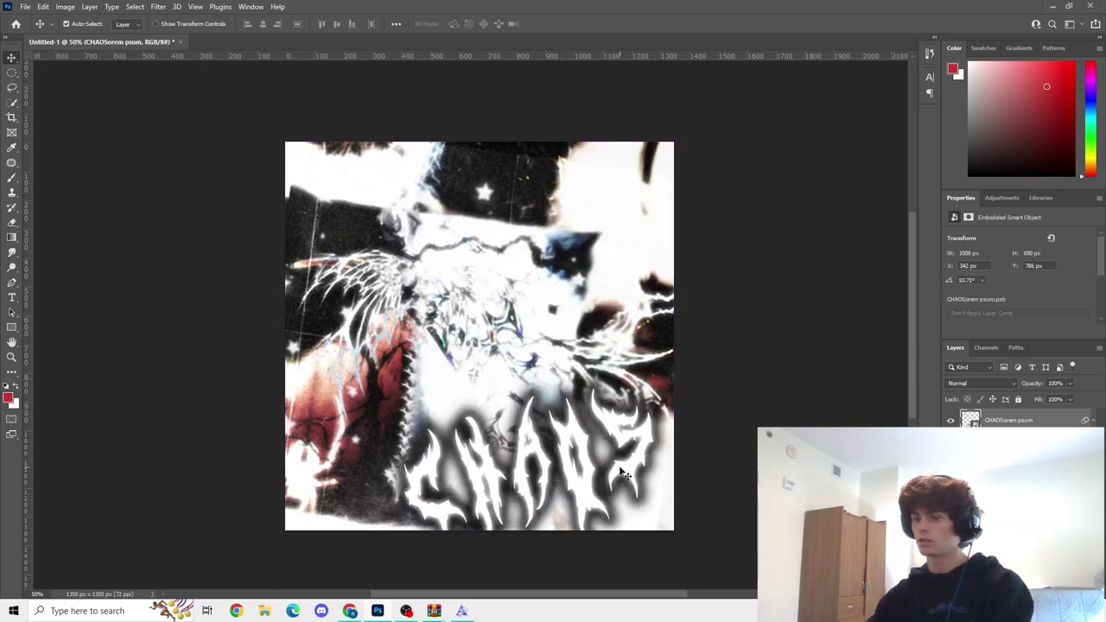
key("ctrl+t")
left_click(564, 237)
left_click_drag(678, 401, 739, 467)
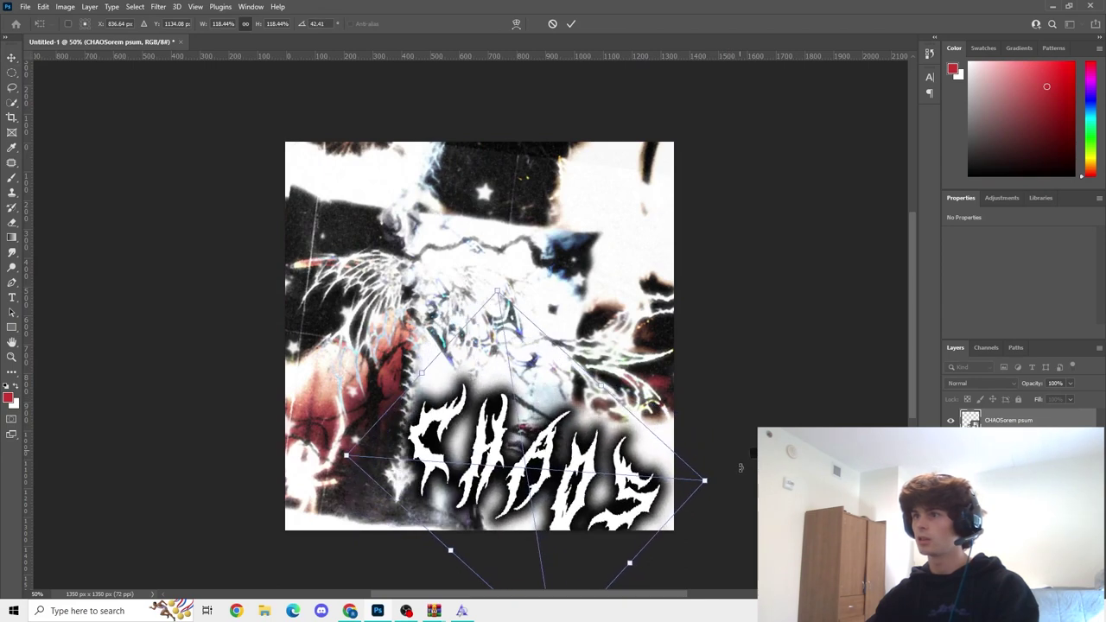
left_click_drag(575, 474, 568, 391)
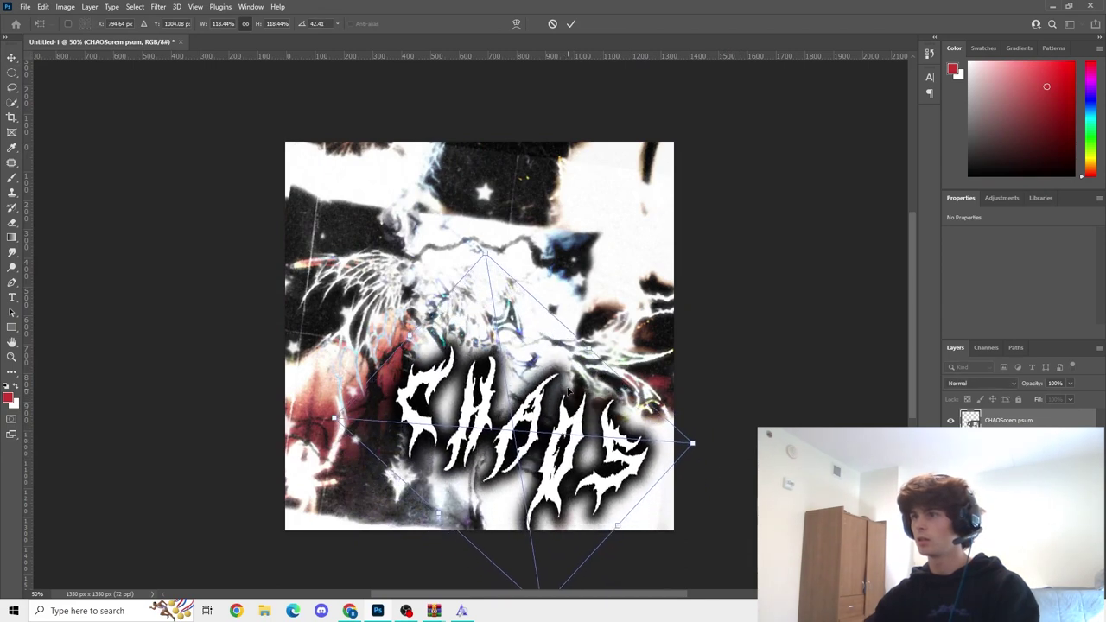
left_click_drag(486, 251, 490, 286)
left_click_drag(572, 445, 584, 405)
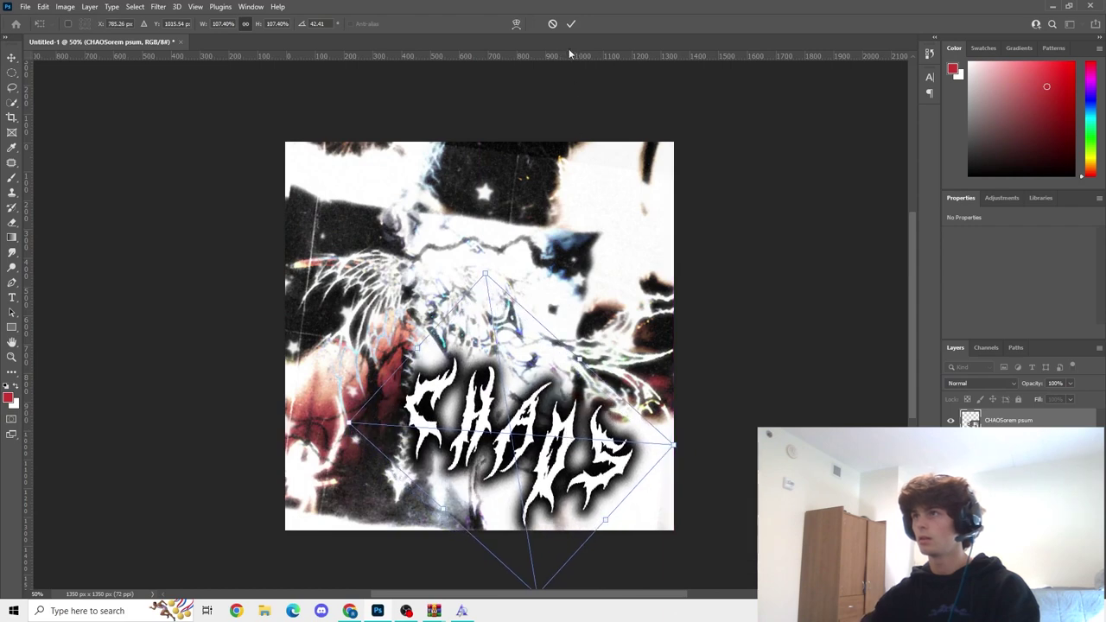
left_click(570, 24)
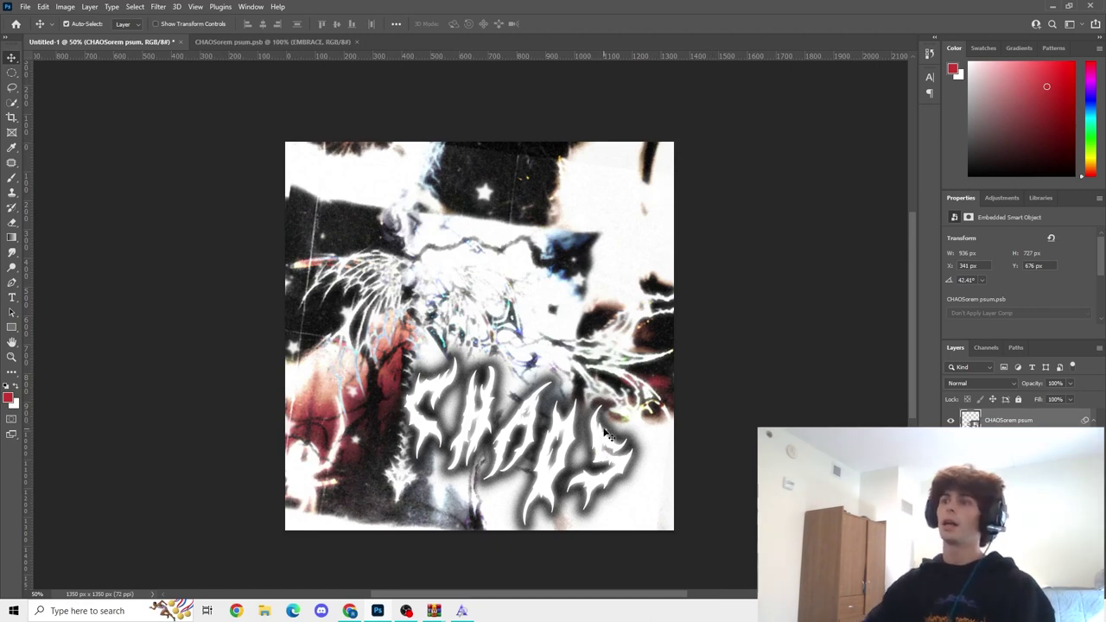
- Add the text EMBRACE in the Art Dystopia font at the artwork's upper left
left_click(13, 298)
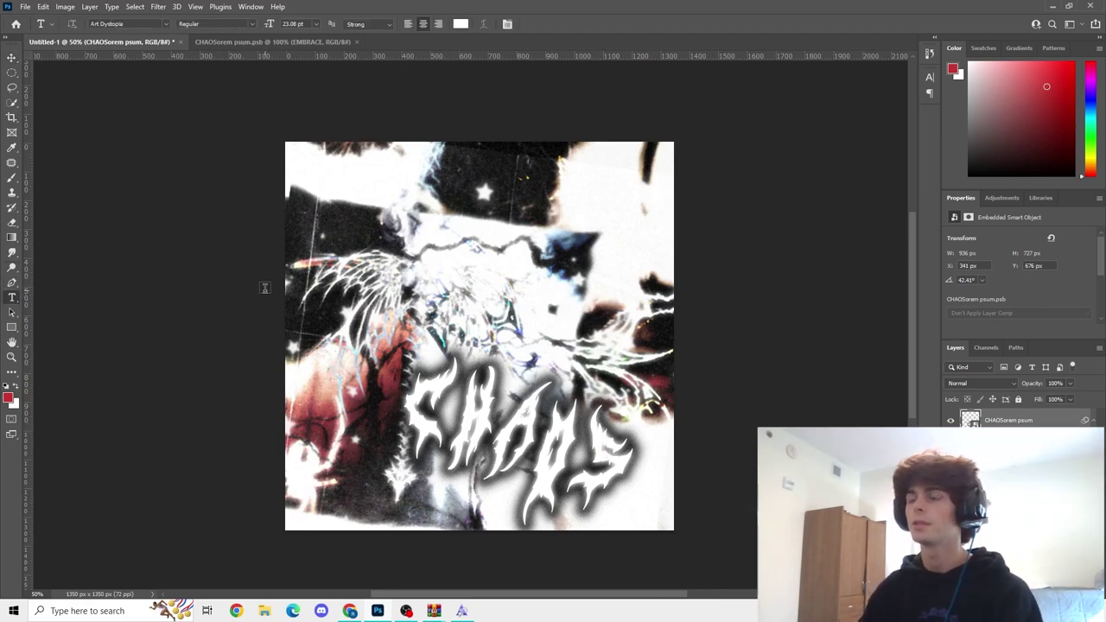
left_click(337, 207)
type("EM")
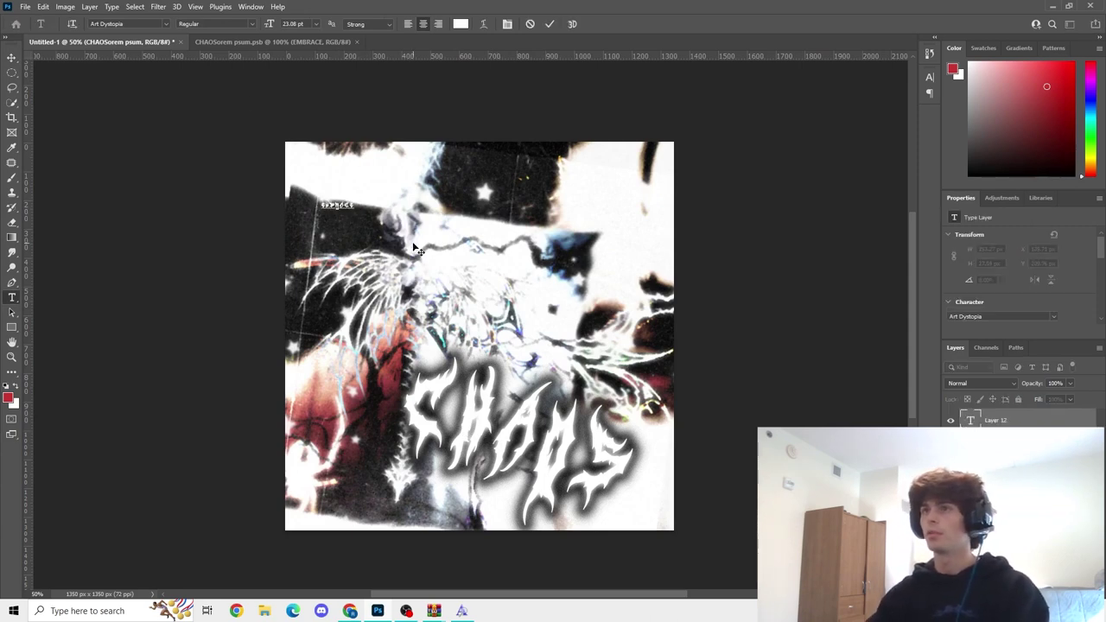
left_click(12, 57)
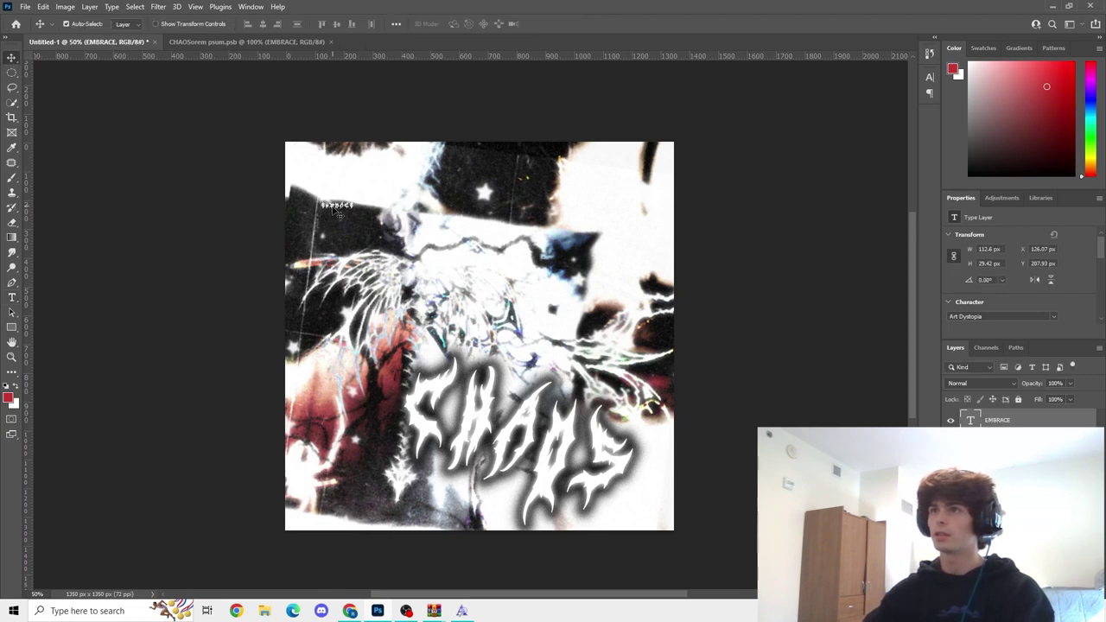
- Stretch the EMBRACE text to about 1226 × 444 px with a 1° rotation, spanning the top of the artwork
left_click_drag(333, 210, 593, 129)
key("ctrl+t")
left_click_drag(521, 186, 480, 225)
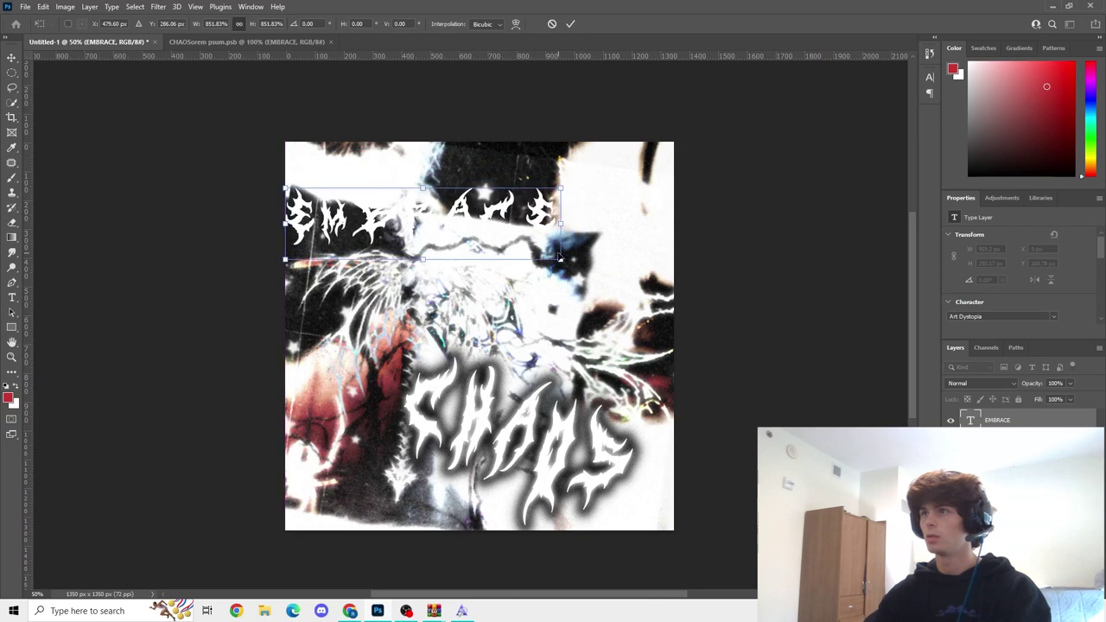
left_click_drag(560, 257, 549, 238)
left_click_drag(626, 301, 665, 290)
left_click_drag(557, 256, 543, 253)
left_click_drag(658, 157, 662, 162)
left_click_drag(568, 216, 578, 211)
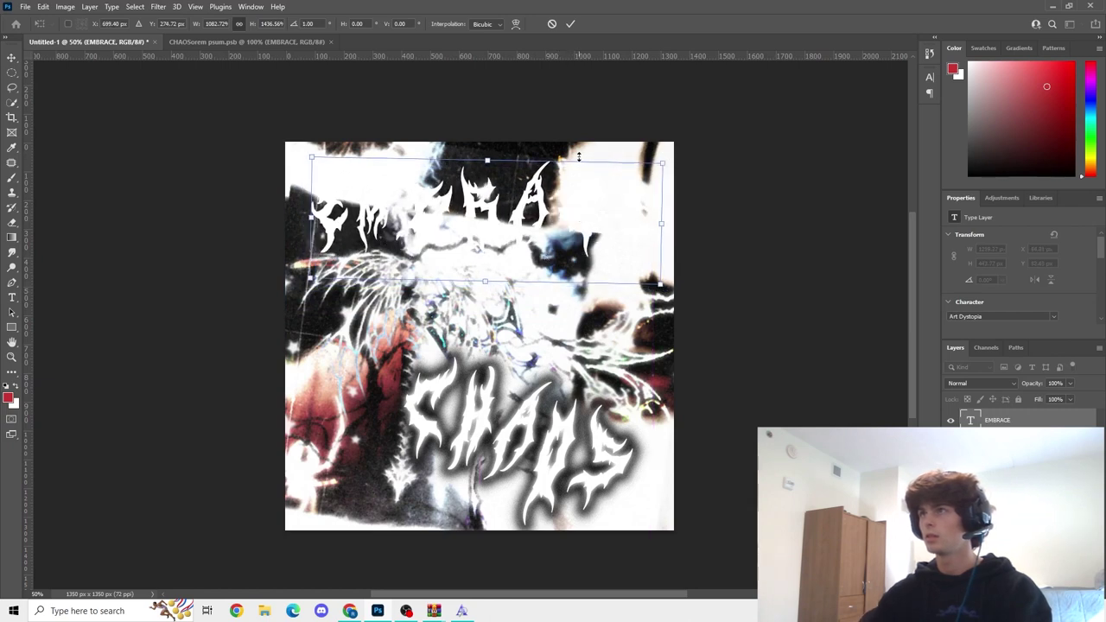
left_click(571, 24)
left_click(570, 24)
- Shrink the CHAOS title, level it to a rotation of about 23.6° and place it in the artwork's lower-right corner
left_click(524, 460)
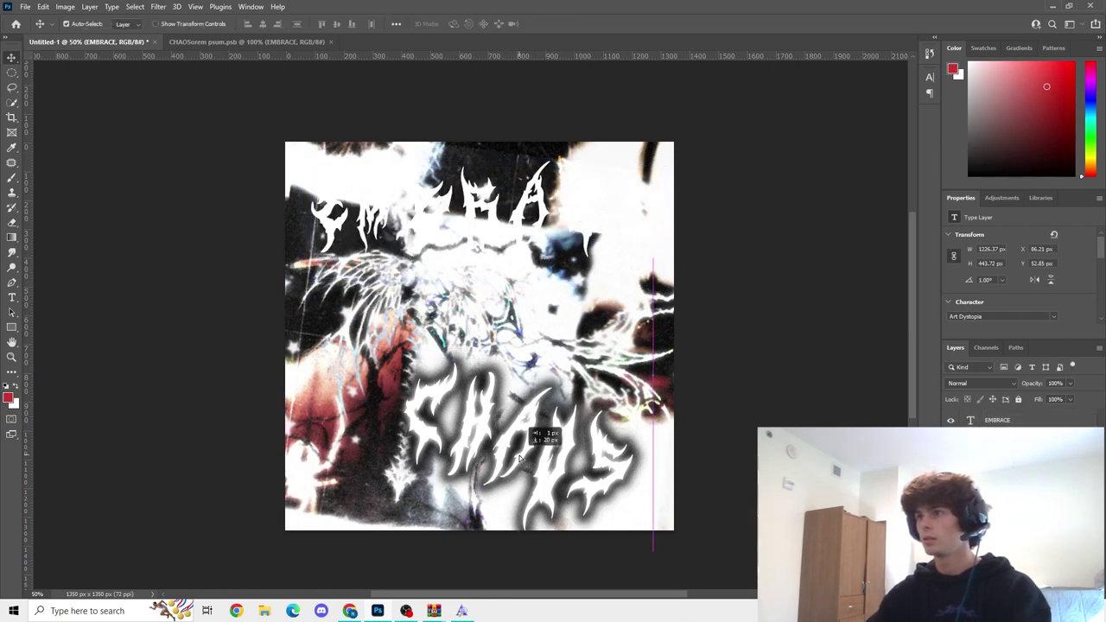
key("ctrl+t")
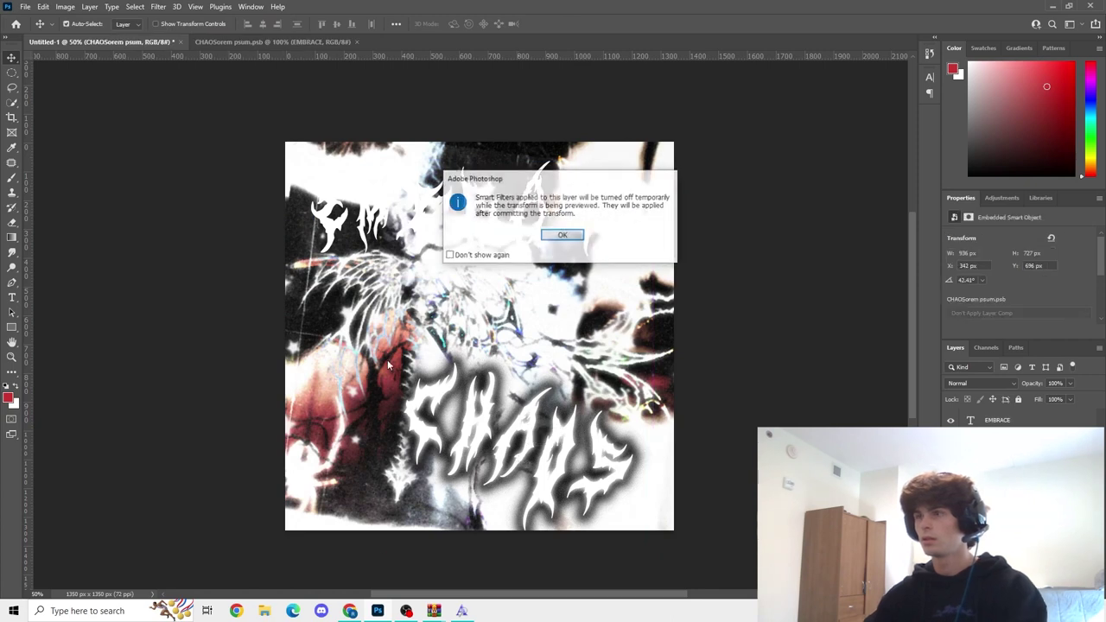
left_click(561, 234)
left_click_drag(494, 281, 499, 328)
left_click_drag(554, 458, 566, 428)
left_click_drag(681, 467, 681, 403)
left_click_drag(463, 314, 472, 333)
left_click_drag(554, 414, 573, 427)
left_click(570, 25)
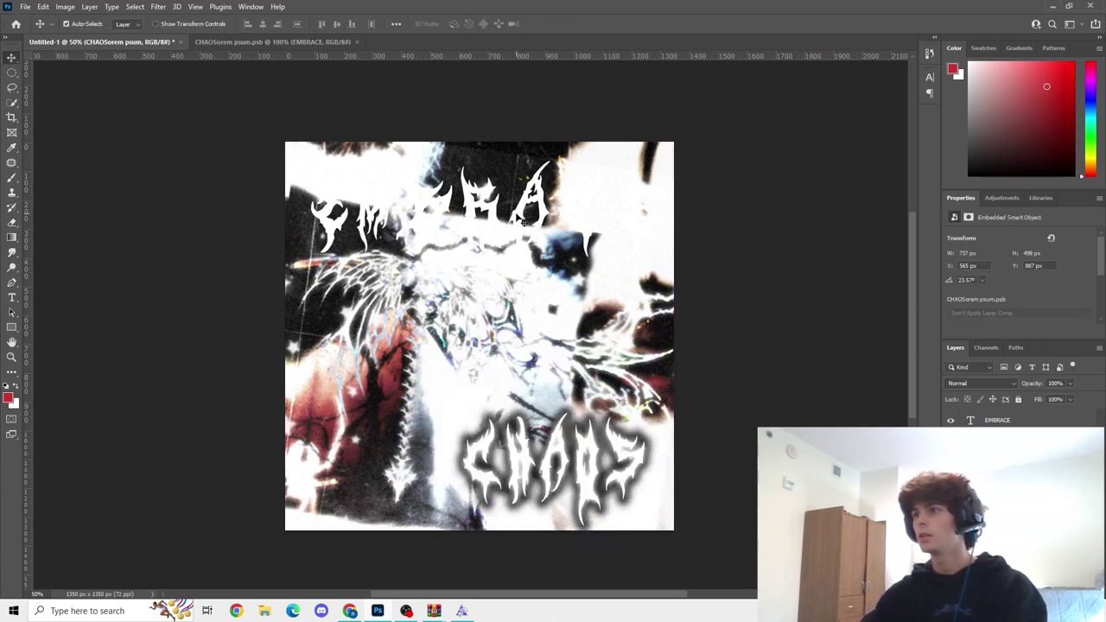
- Add a Drop Shadow layer style to the EMBRACE text layer
left_click(538, 230)
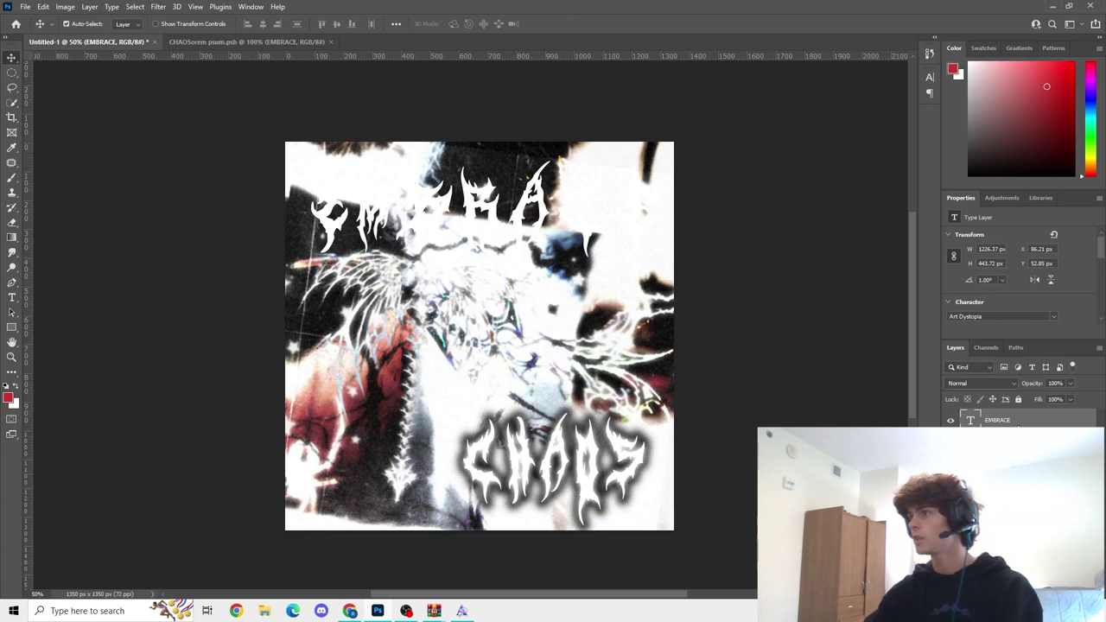
right_click(1018, 425)
left_click(926, 92)
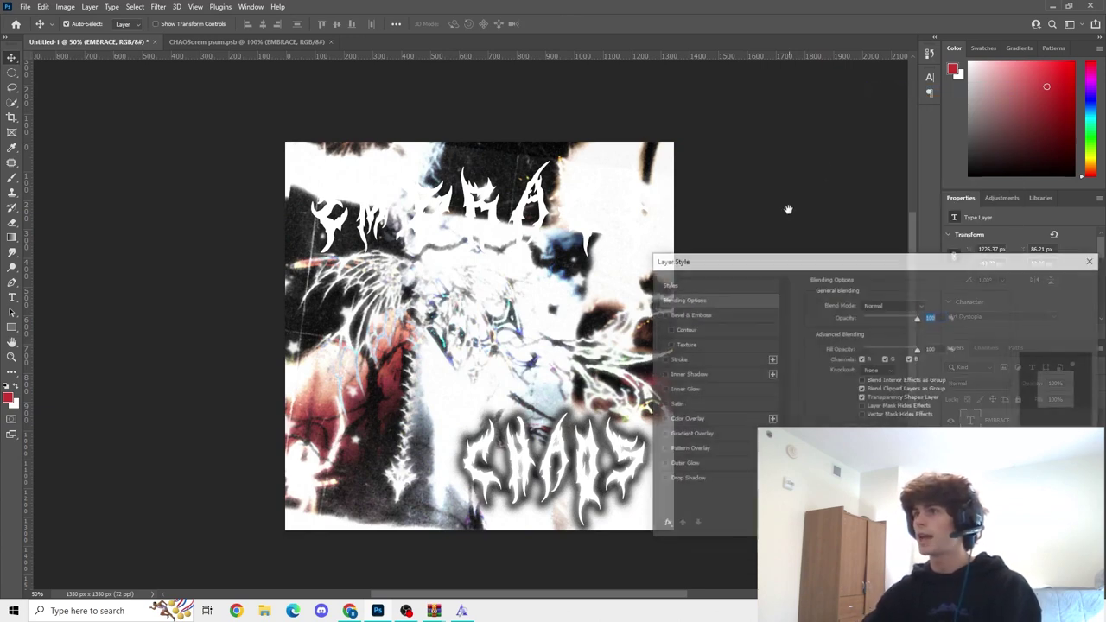
left_click(664, 480)
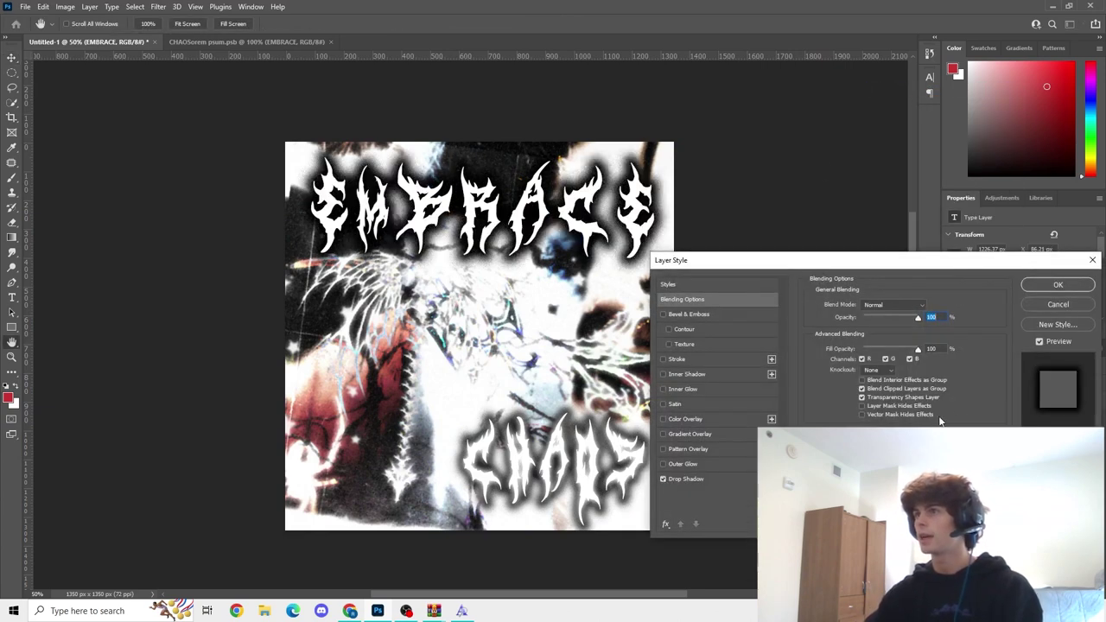
left_click(1059, 285)
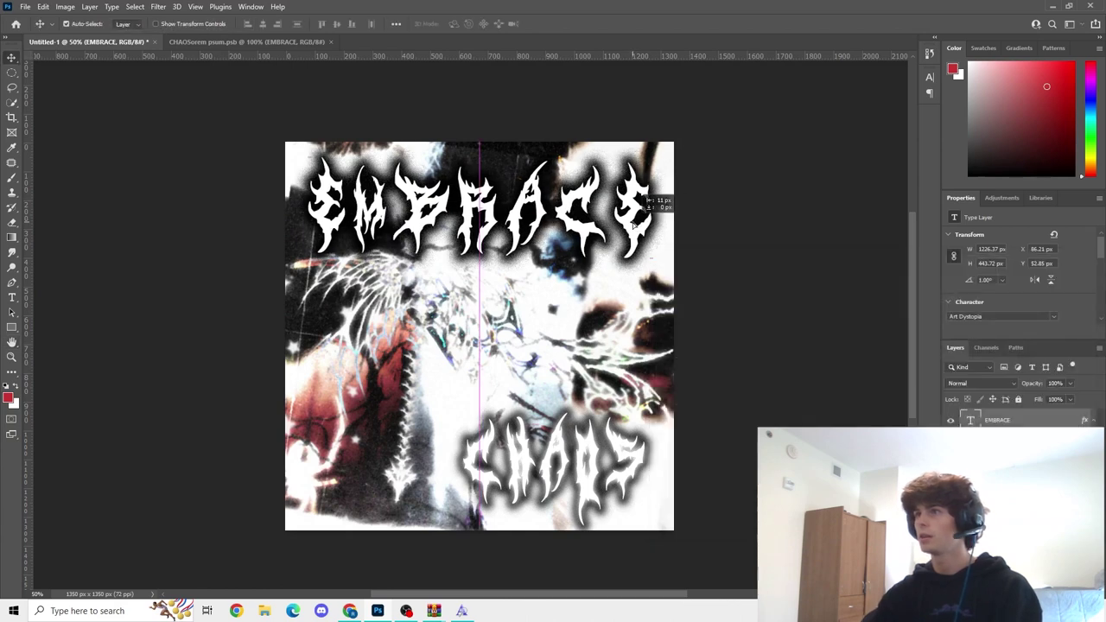
- Warp the EMBRACE text into a horizontal Arc with a bend of +28% and a horizontal distortion of -4%
double_click(643, 225)
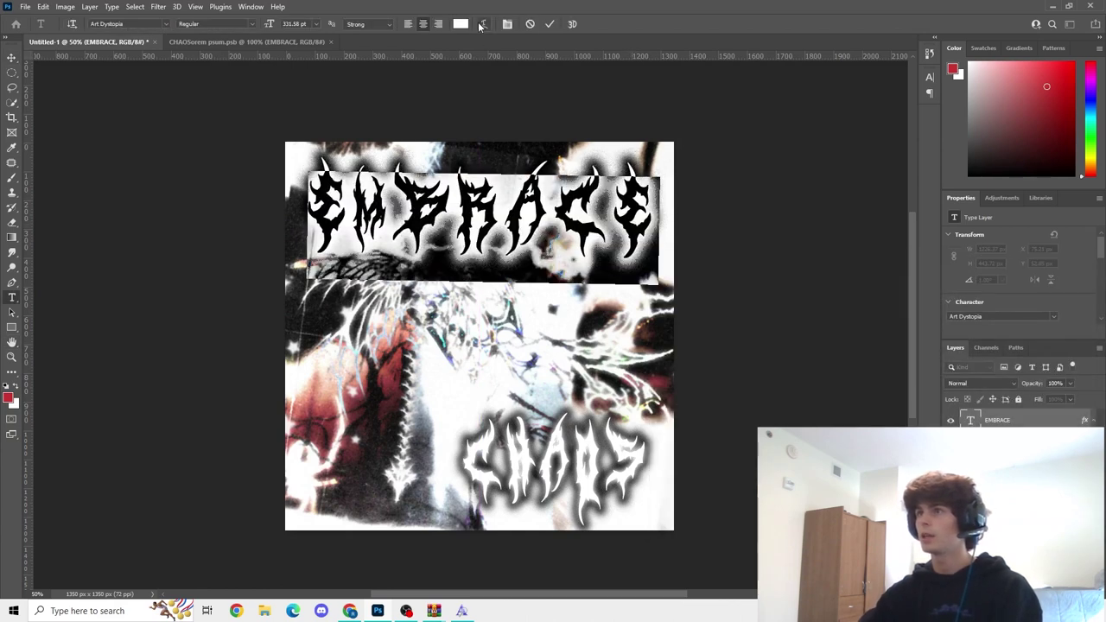
left_click(483, 23)
left_click(639, 151)
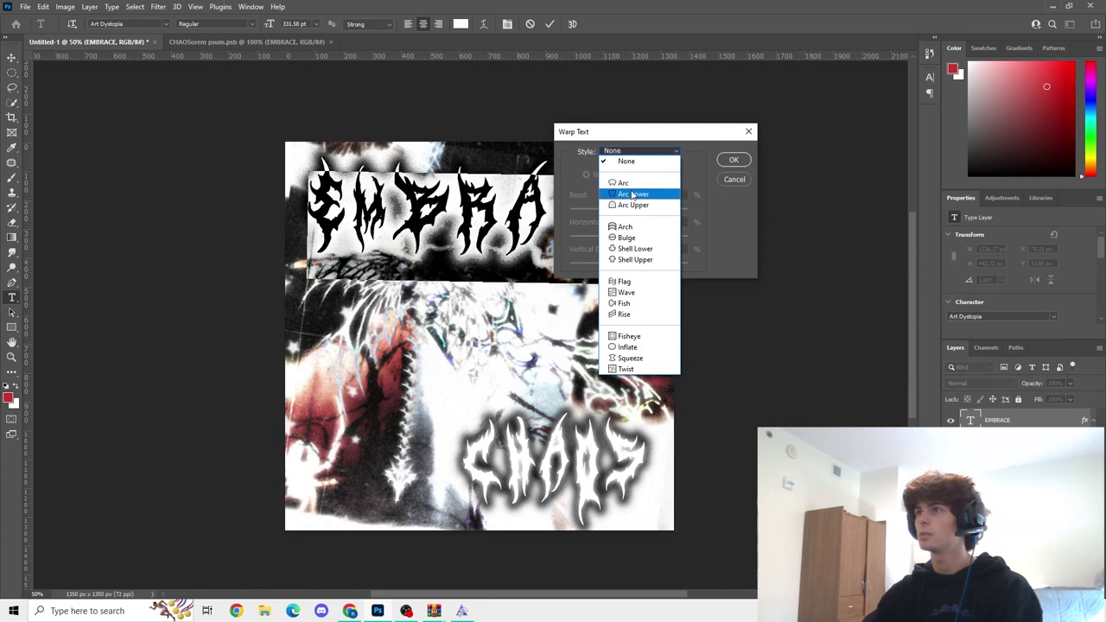
left_click(632, 185)
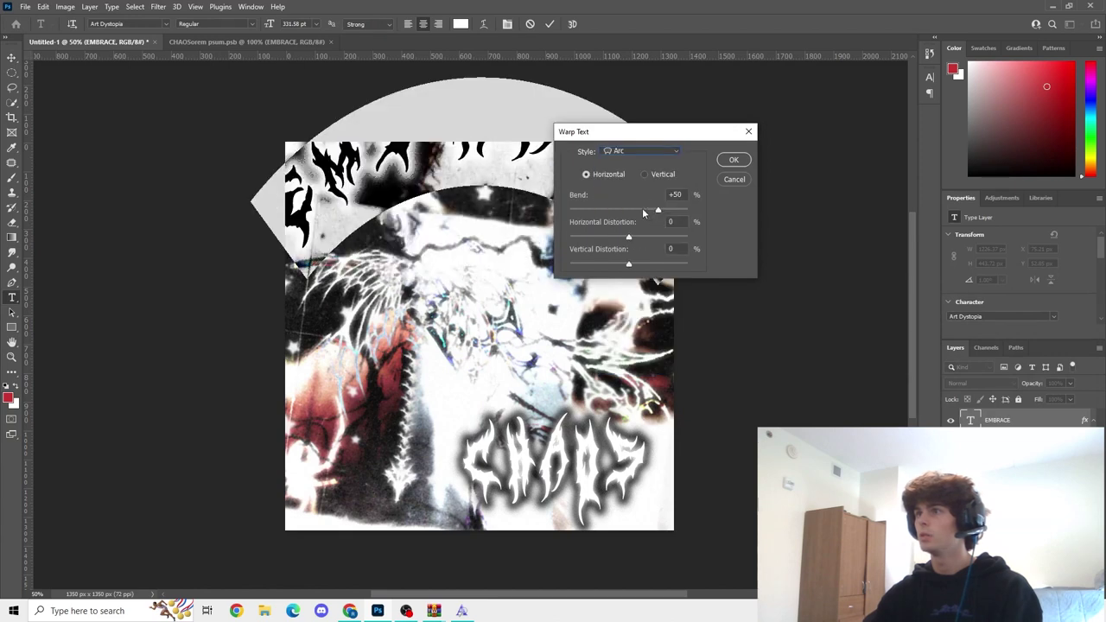
left_click_drag(642, 207, 626, 239)
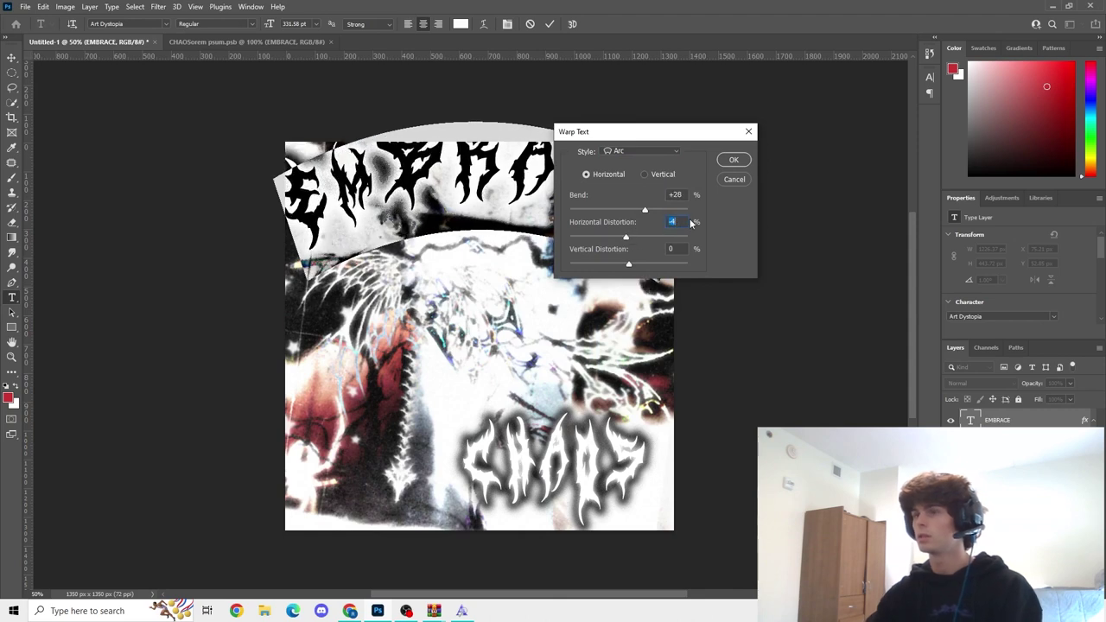
key("Return")
left_click(549, 24)
key("v")
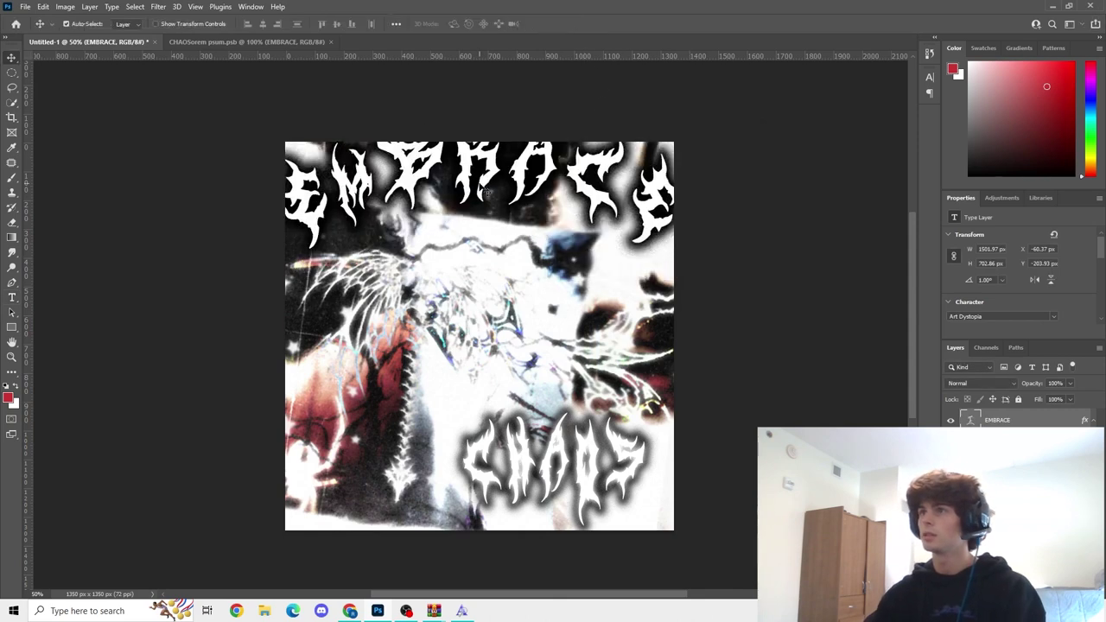
- Lower the arched EMBRACE title and scale it to about 1350 × 653 px so it fits across the top of the artwork
mouse_move(482, 186)
left_mouse_down()
mouse_move(487, 215)
mouse_move(488, 201)
left_mouse_up()
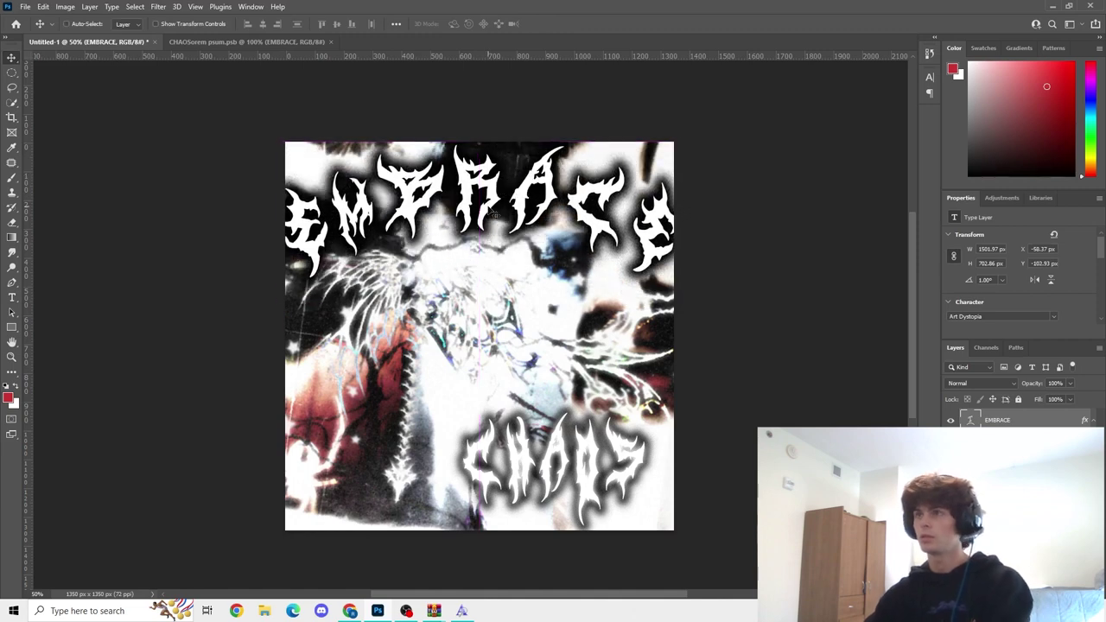
key("ctrl+t")
left_click_drag(268, 111, 296, 123)
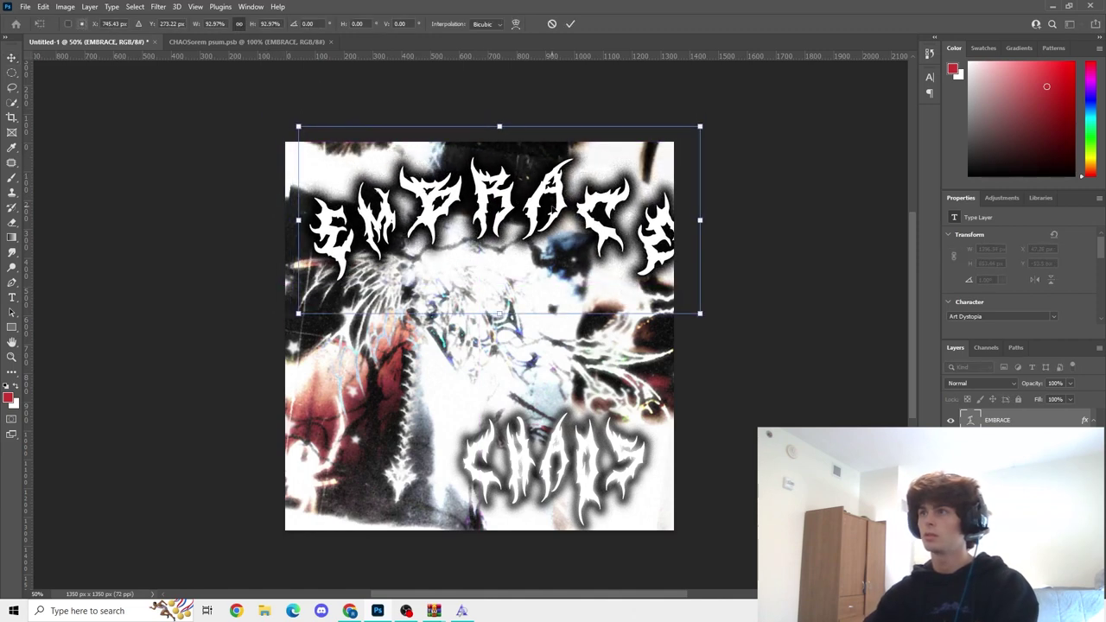
left_click_drag(697, 229, 673, 220)
left_click(570, 23)
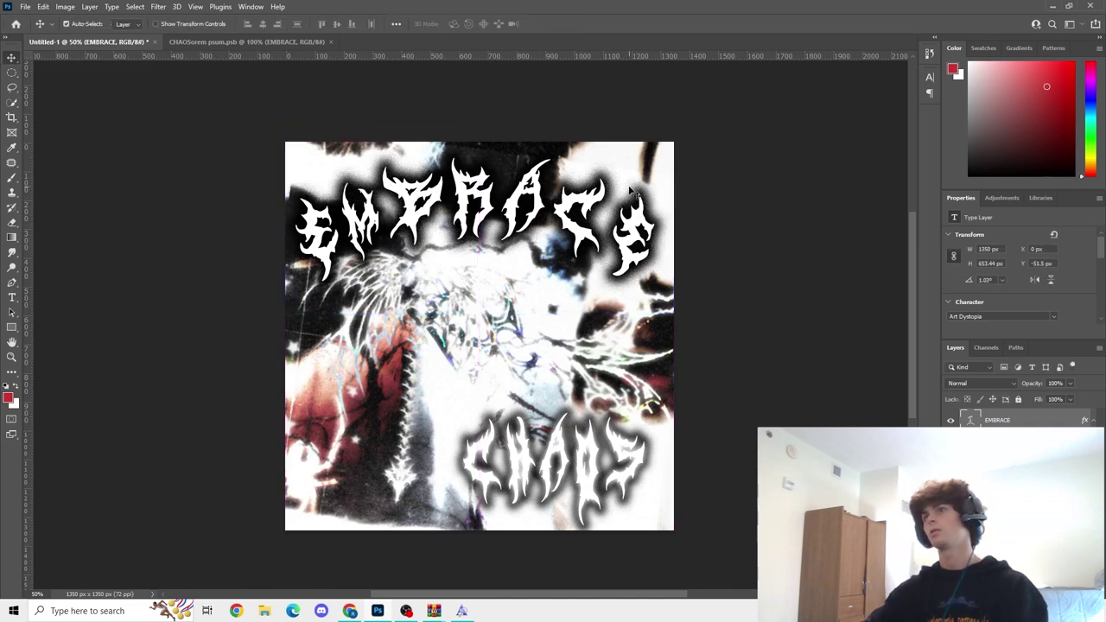
- Convert the EMBRACE title to a smart object and apply the Filter Gallery glow to it
double_click(637, 242)
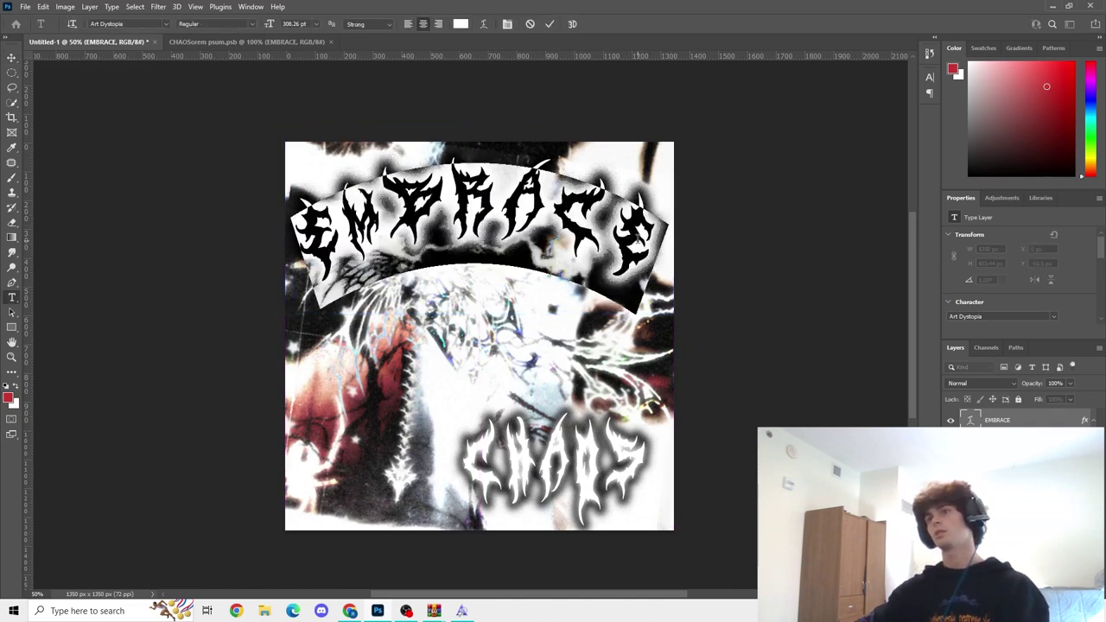
left_click(746, 249)
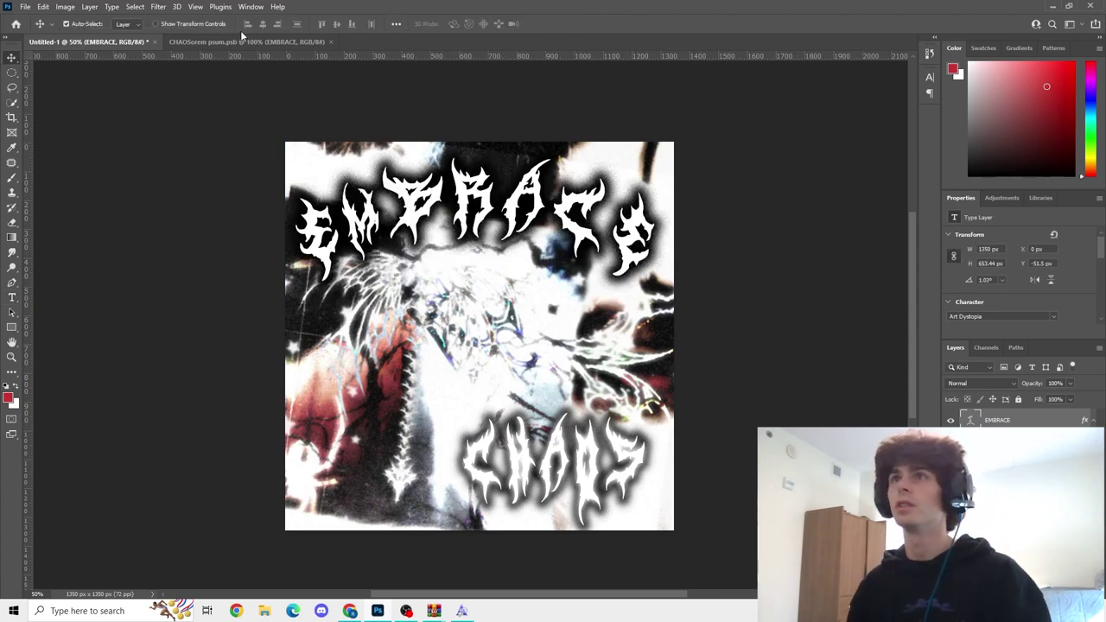
left_click(158, 7)
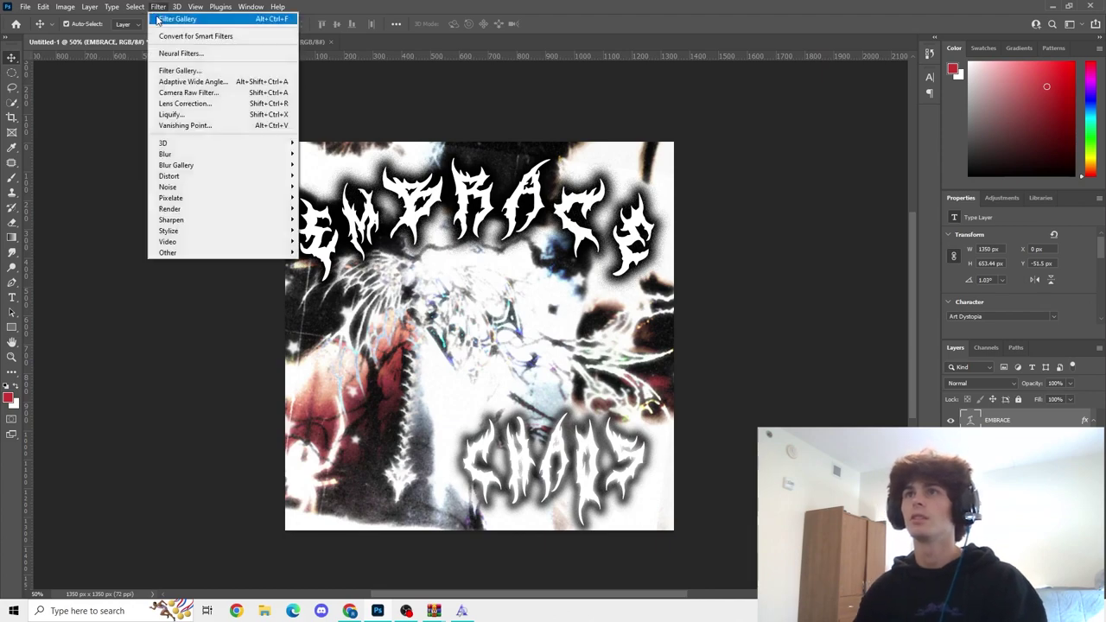
left_click(179, 70)
left_click(522, 229)
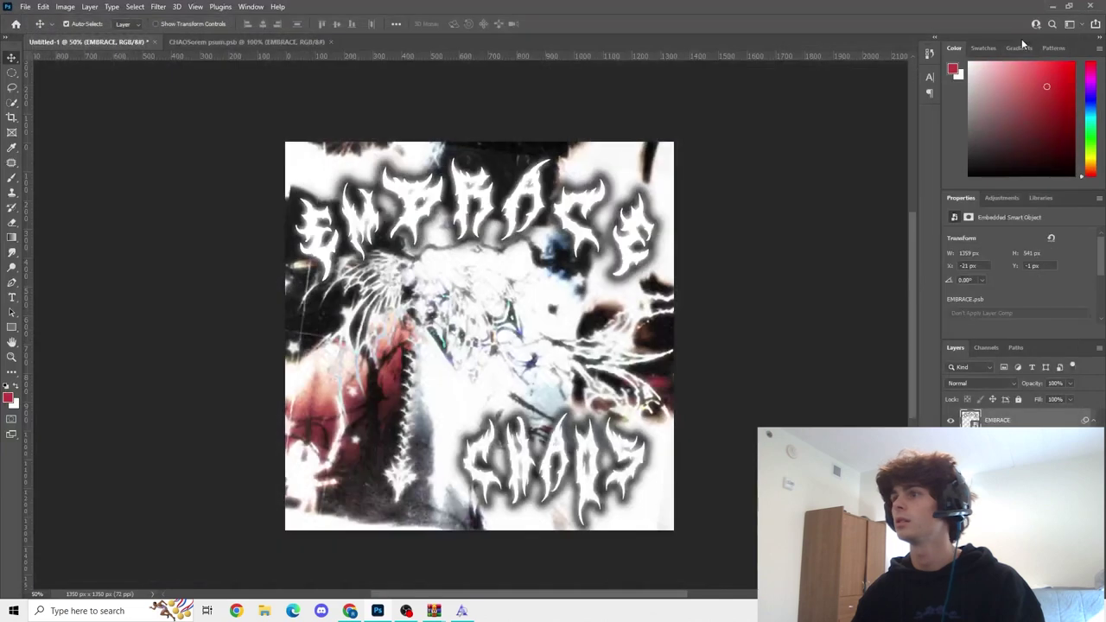
scroll(808, 172, "up", 2)
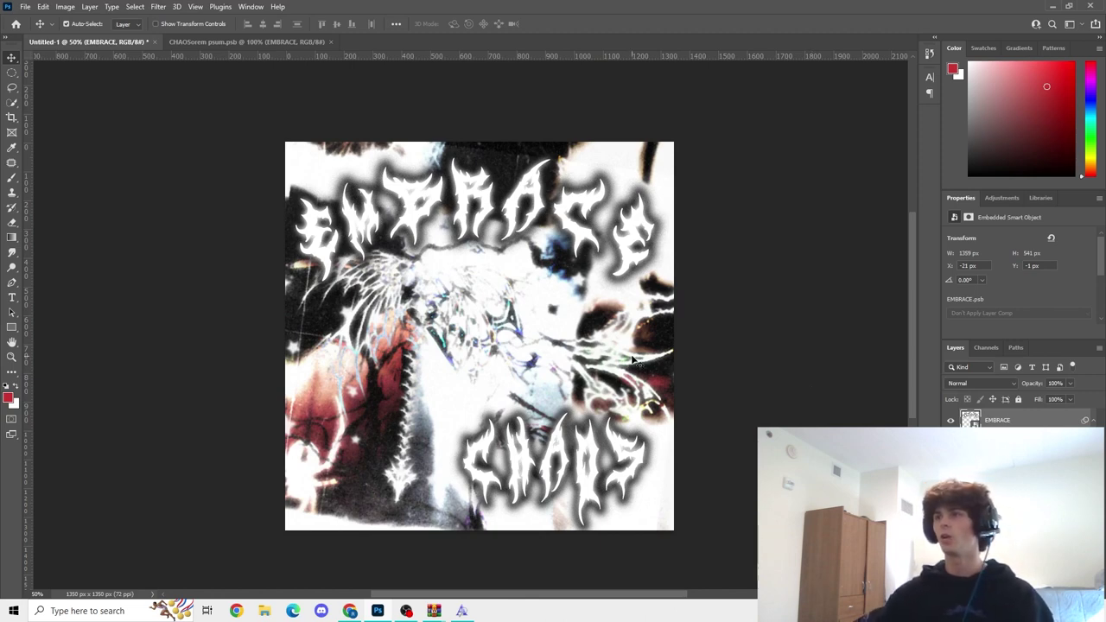
- Switch to Chrome to compare the artwork with the drain gang art image results, and return to Photoshop
left_click(350, 610)
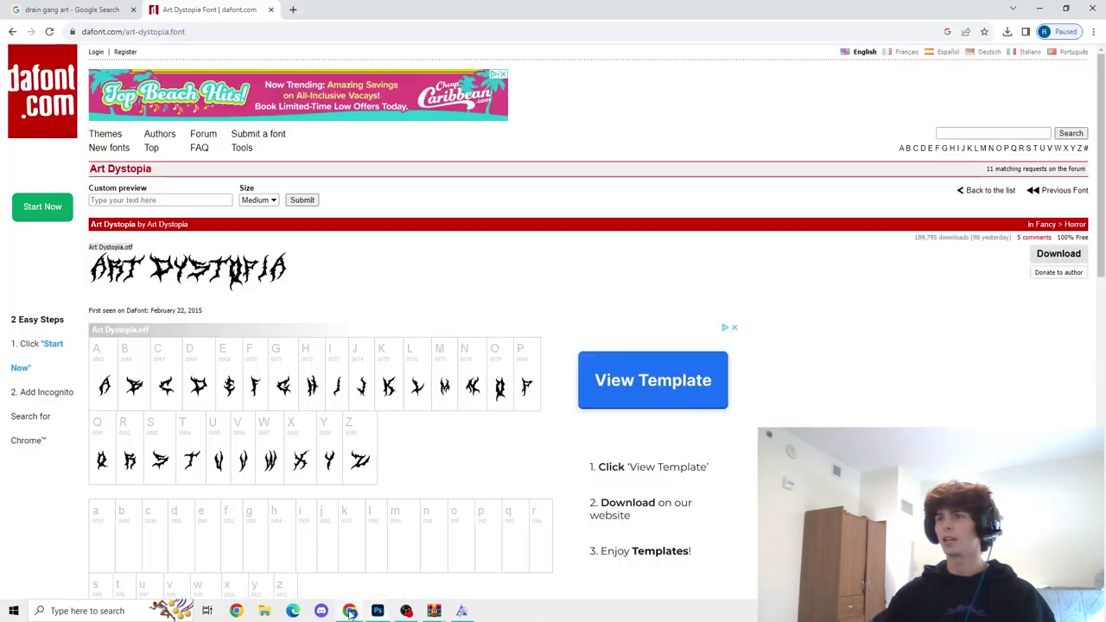
left_click(100, 9)
scroll(371, 228, "down", 15)
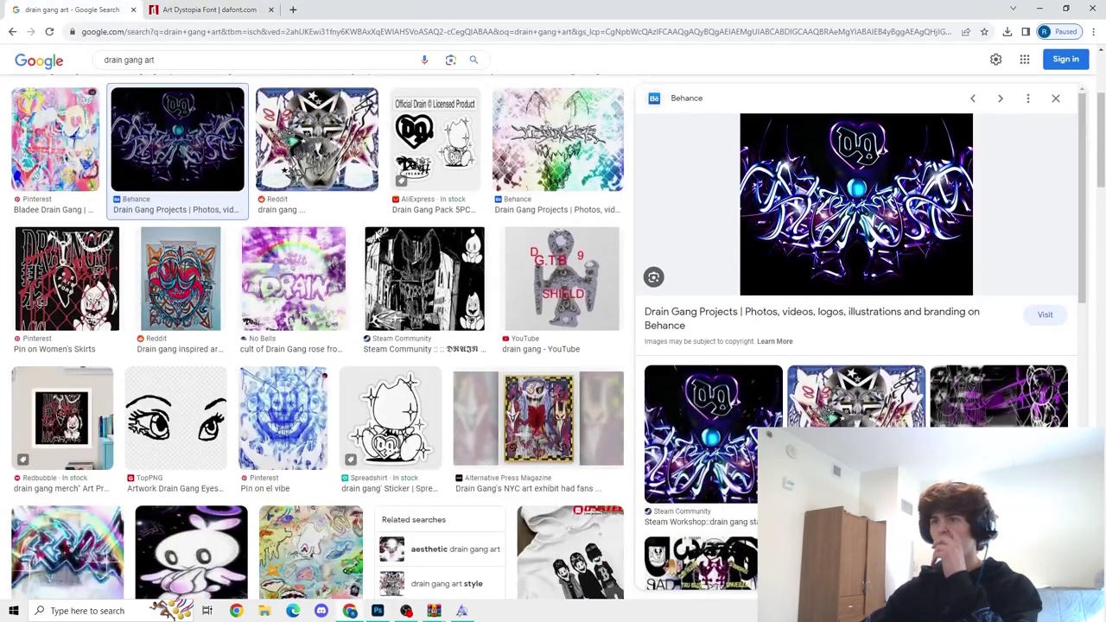
scroll(384, 229, "up", 12)
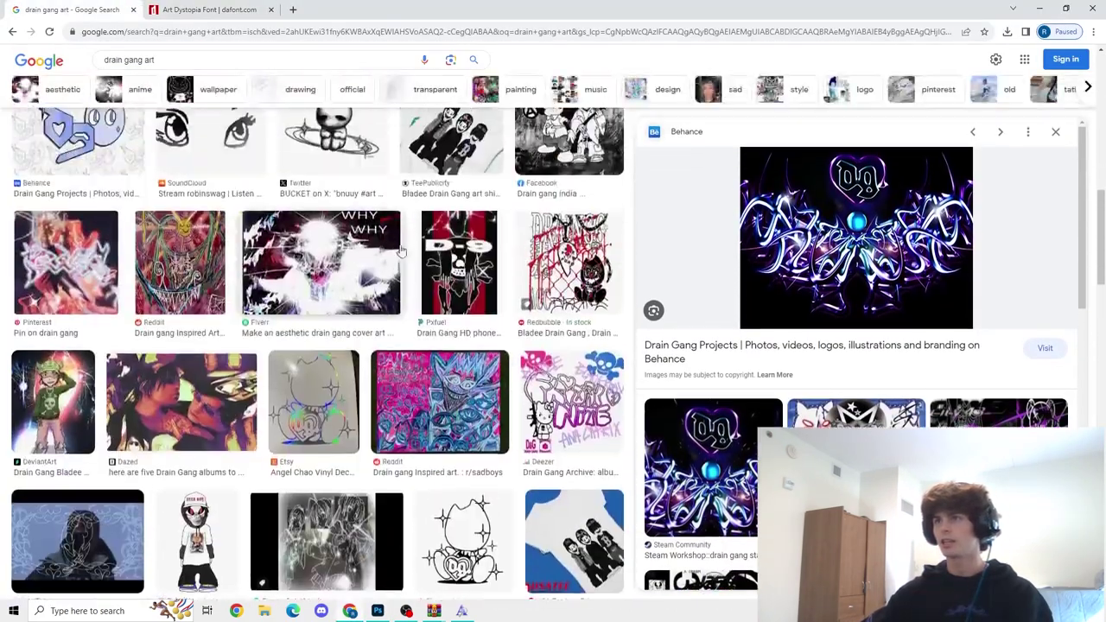
scroll(421, 287, "down", 3)
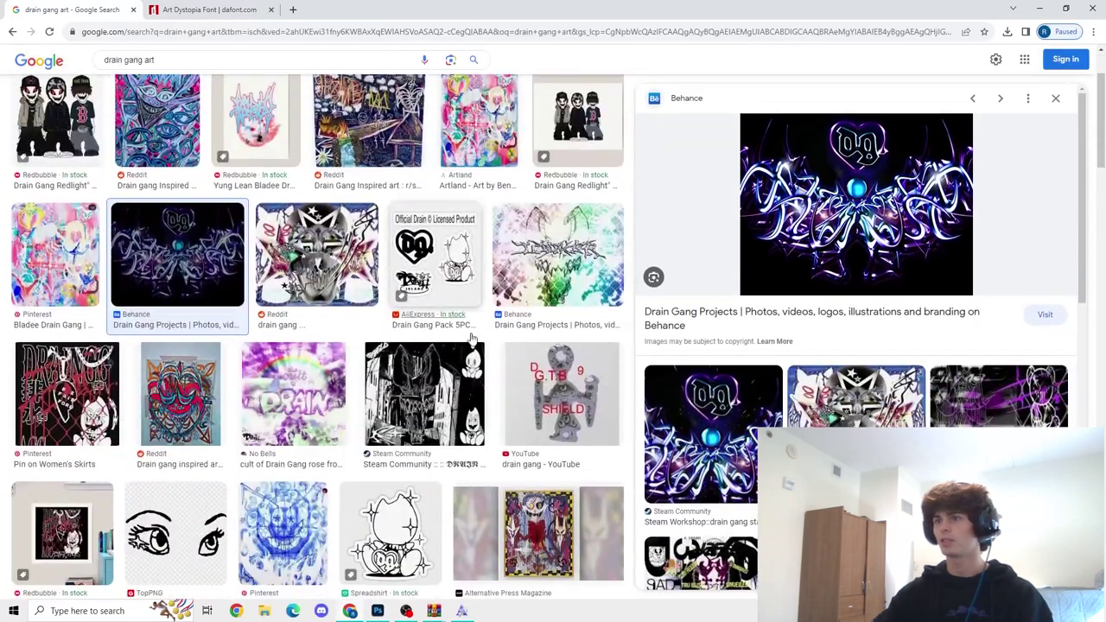
key("alt+Tab")
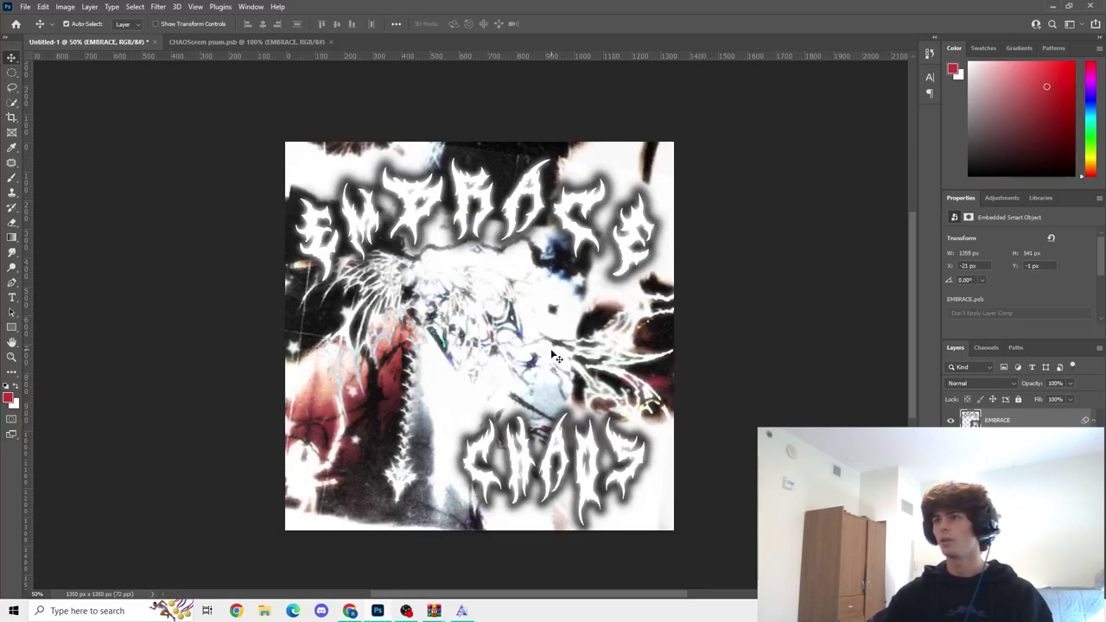
scroll(548, 246, "down", 2)
scroll(544, 205, "up", 4)
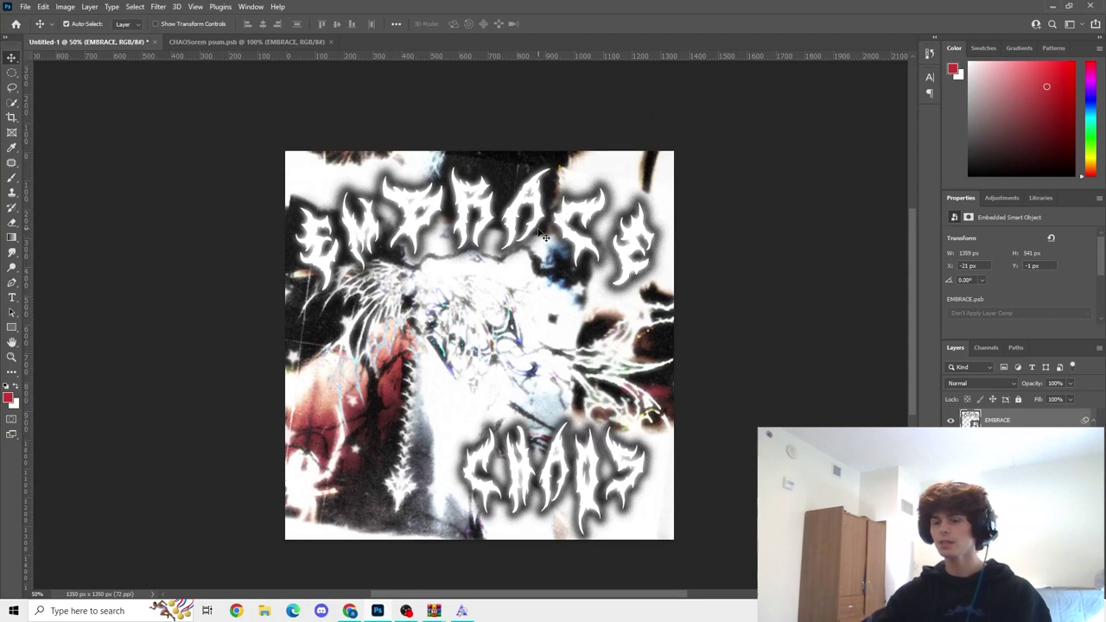
key("ctrl+s")
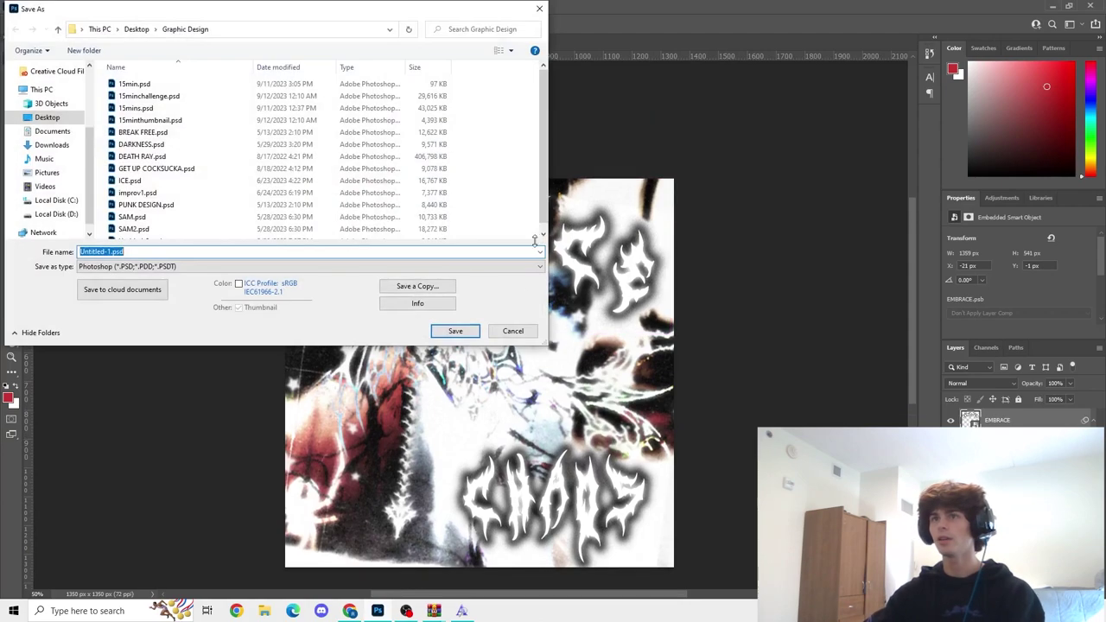
left_click(511, 332)
scroll(738, 371, "down", 2)
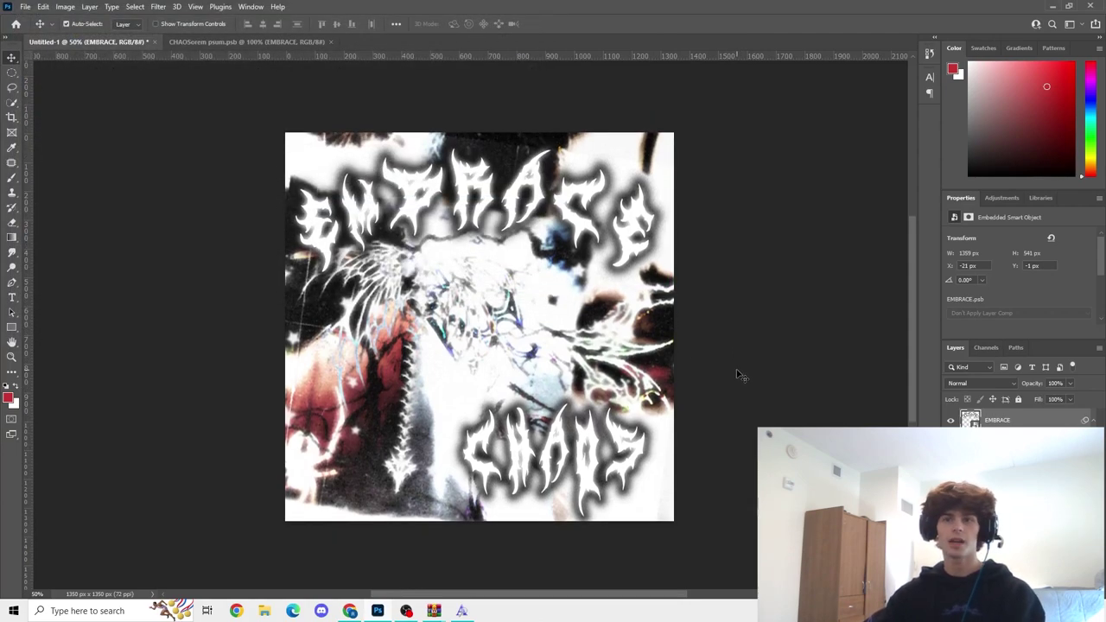
scroll(738, 374, "down", 1)
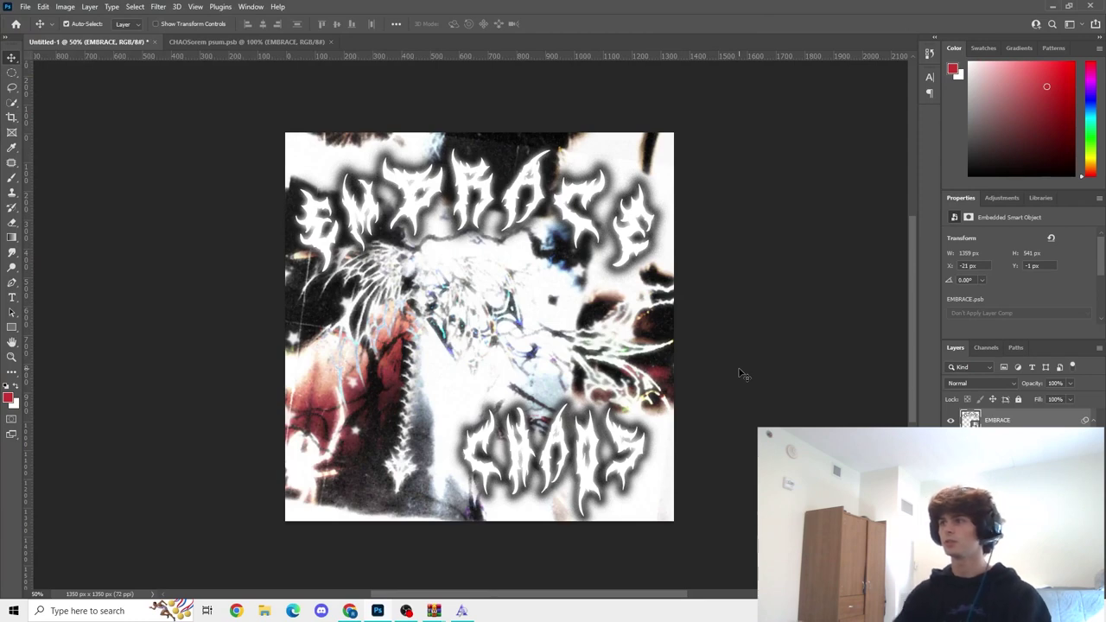
scroll(750, 321, "up", 1)
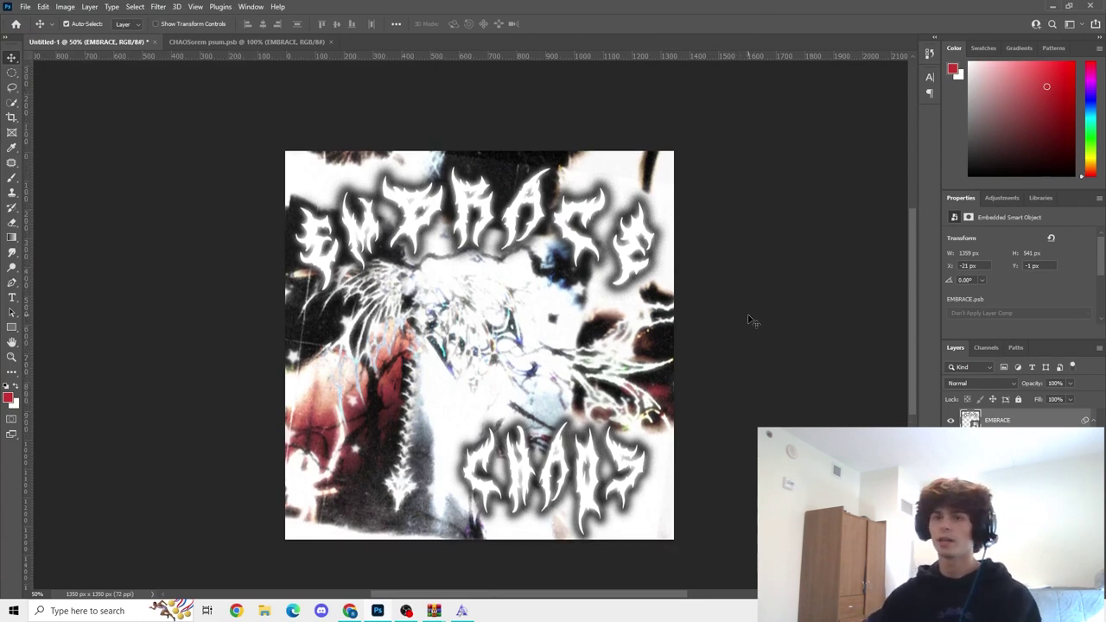
scroll(750, 322, "up", 1)
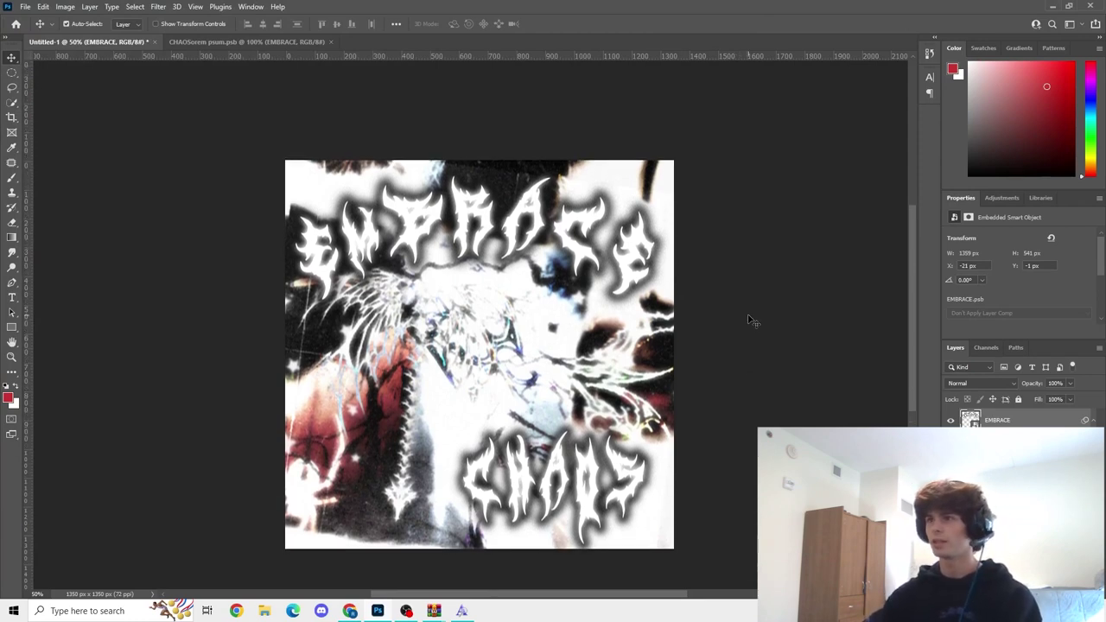